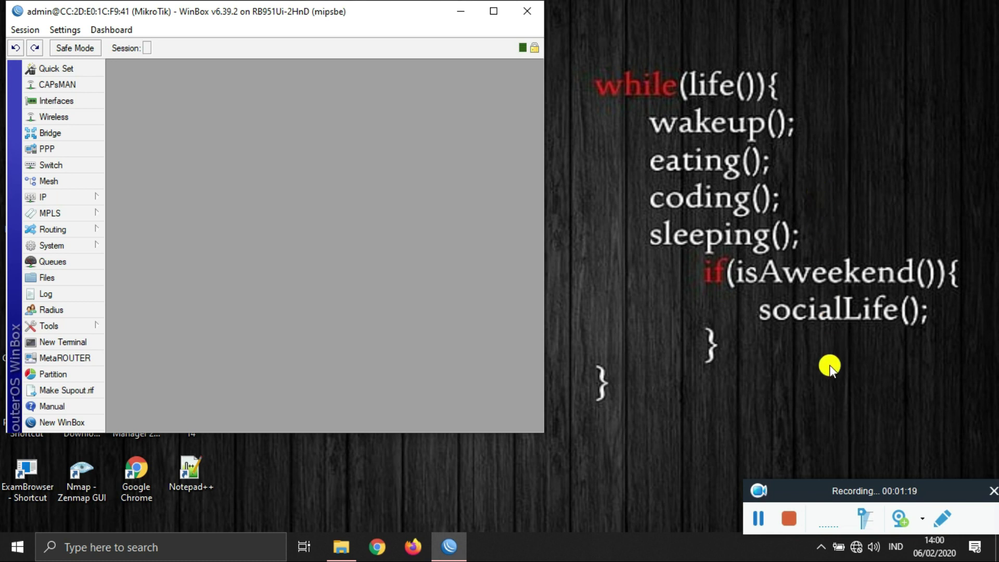
Step: Maximize WinBox and enable the disabled wlan1 interface in the Interface List
{"action": "left_click", "coordinate": [494, 12]}
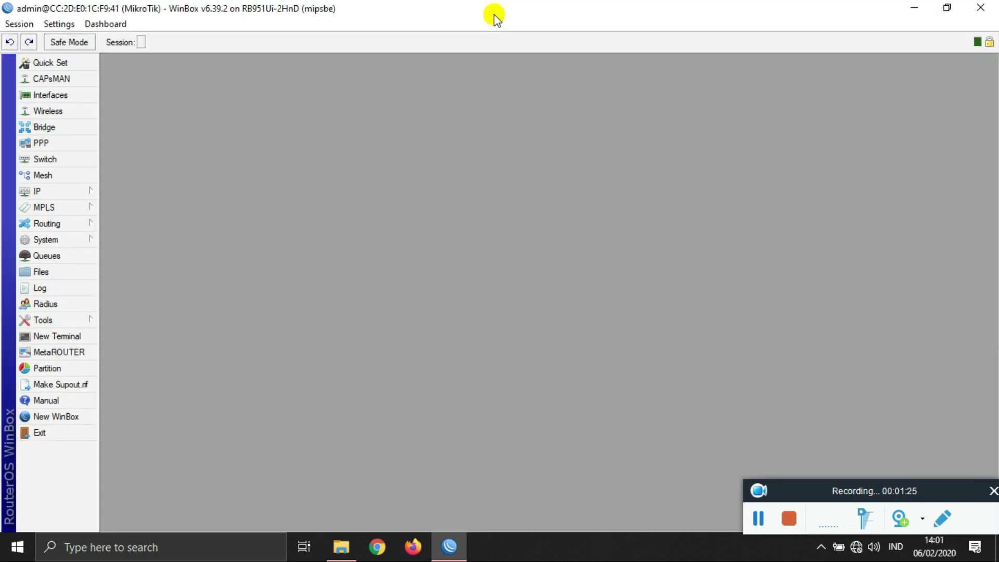
{"action": "left_click", "coordinate": [85, 97]}
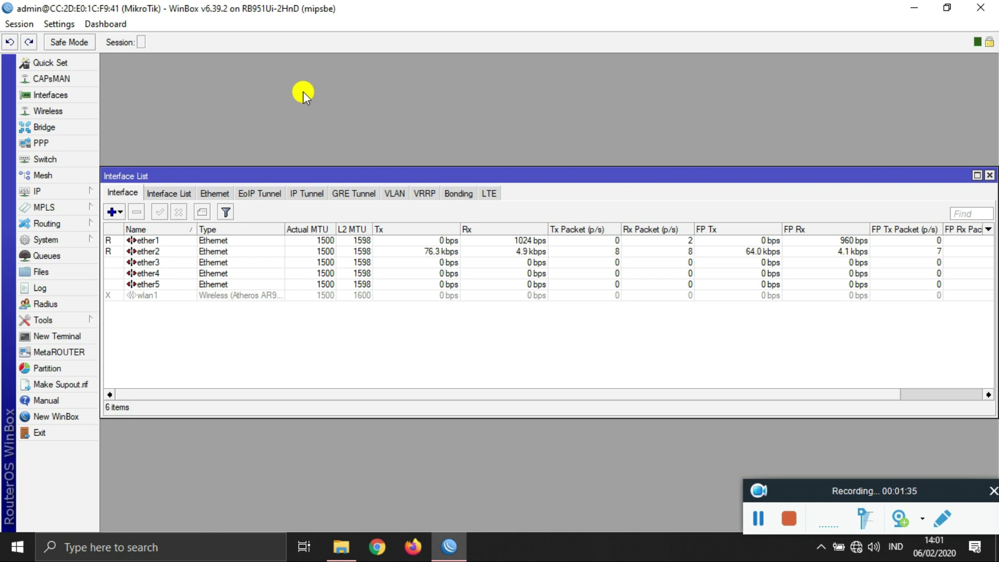
{"action": "left_click", "coordinate": [166, 297]}
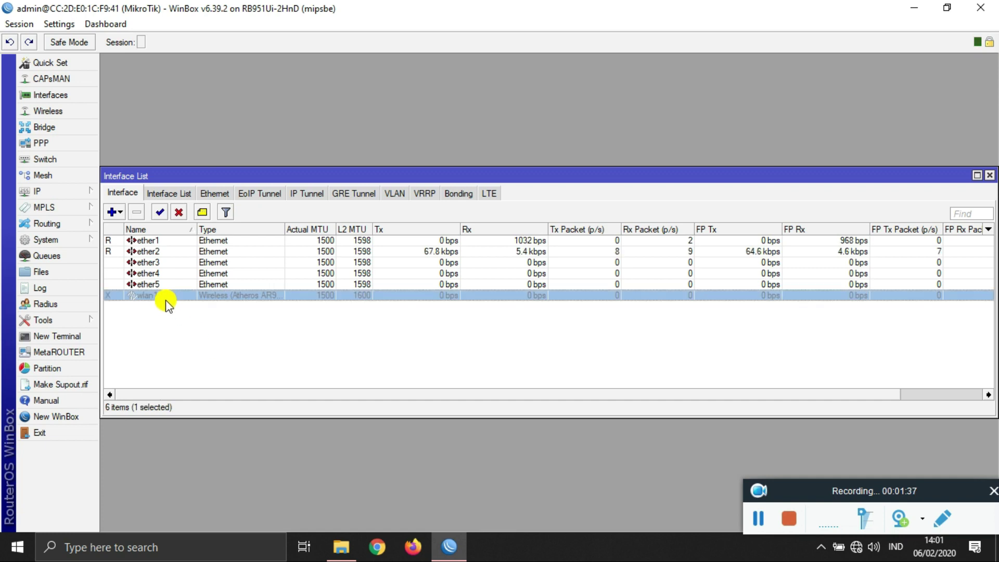
{"action": "left_click", "coordinate": [161, 214]}
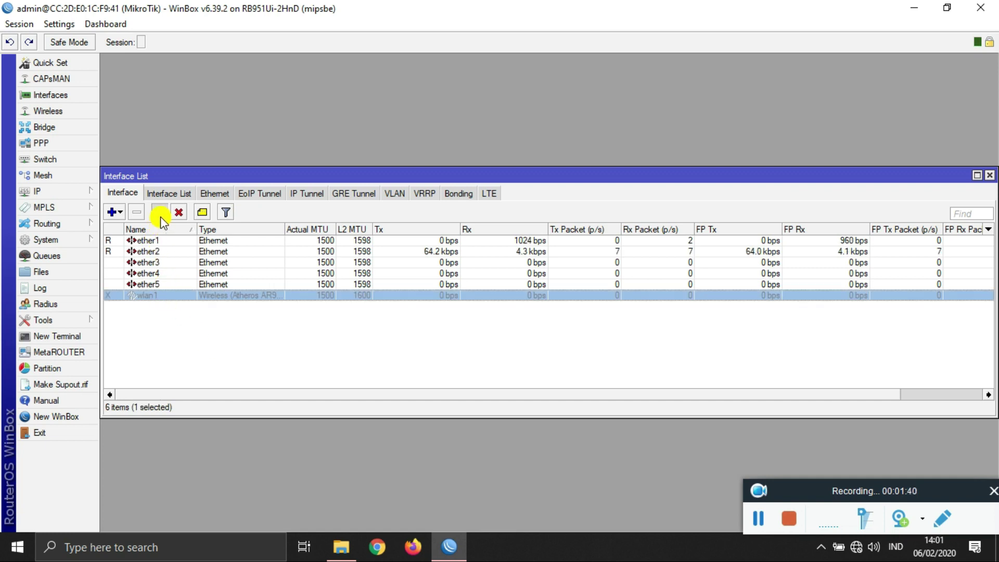
Step: Rename interface ether1 to 'internet'
{"action": "double_click", "coordinate": [163, 243]}
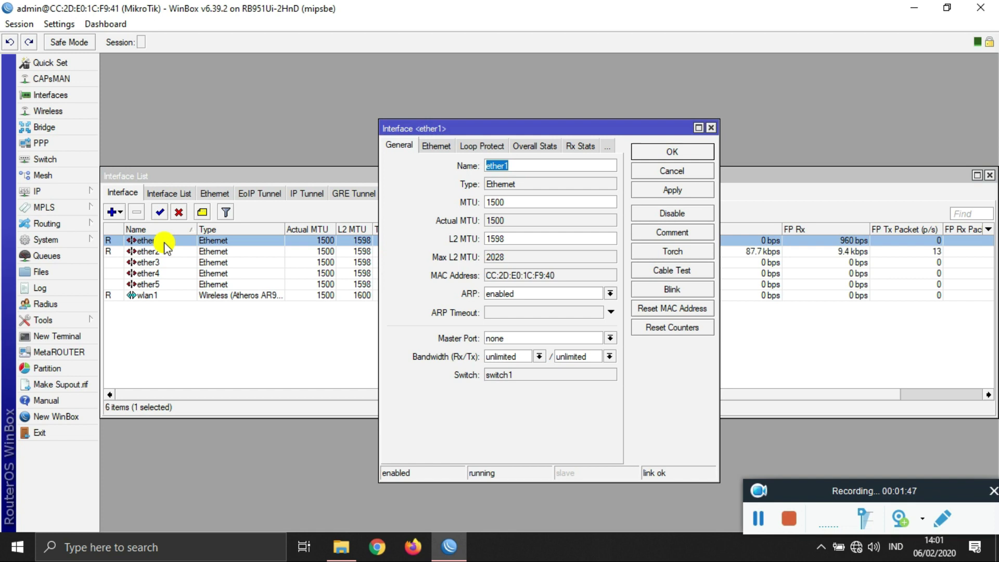
{"action": "type", "text": "internet"}
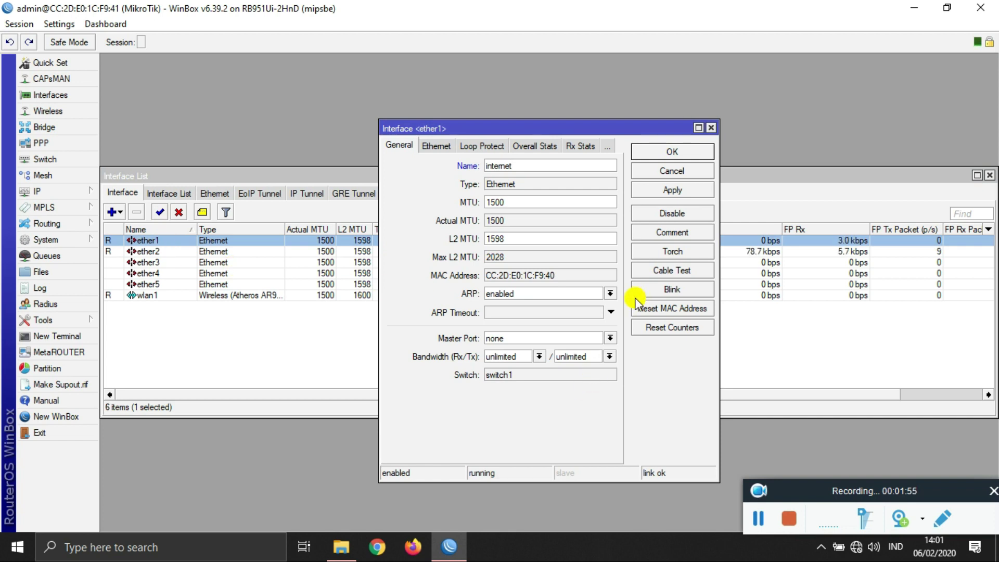
{"action": "left_click", "coordinate": [641, 189]}
{"action": "left_click", "coordinate": [648, 152]}
Step: Rename interface ether2 to 'local'
{"action": "double_click", "coordinate": [148, 239]}
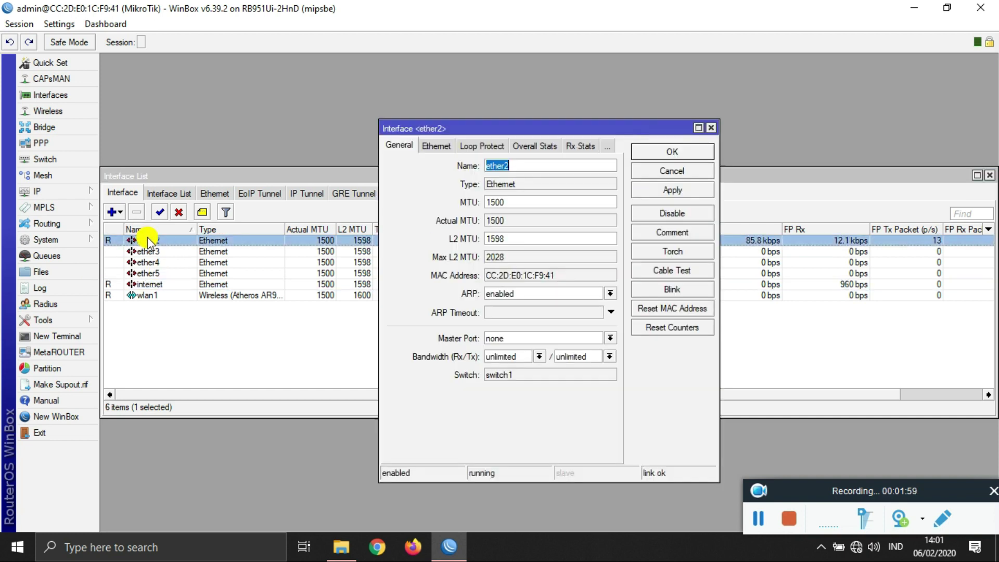
{"action": "key", "text": "BackSpace"}
{"action": "type", "text": "local"}
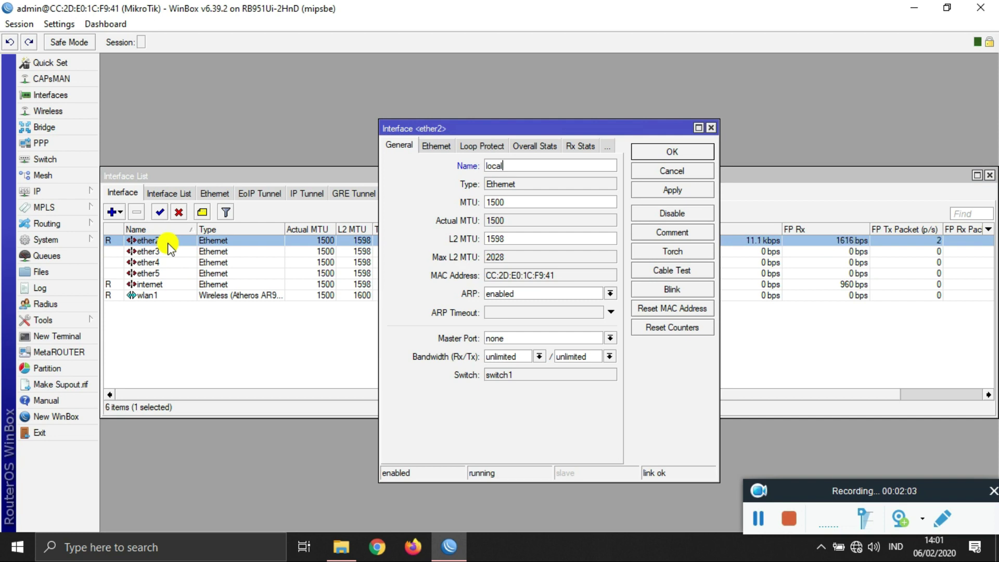
{"action": "left_click", "coordinate": [671, 192]}
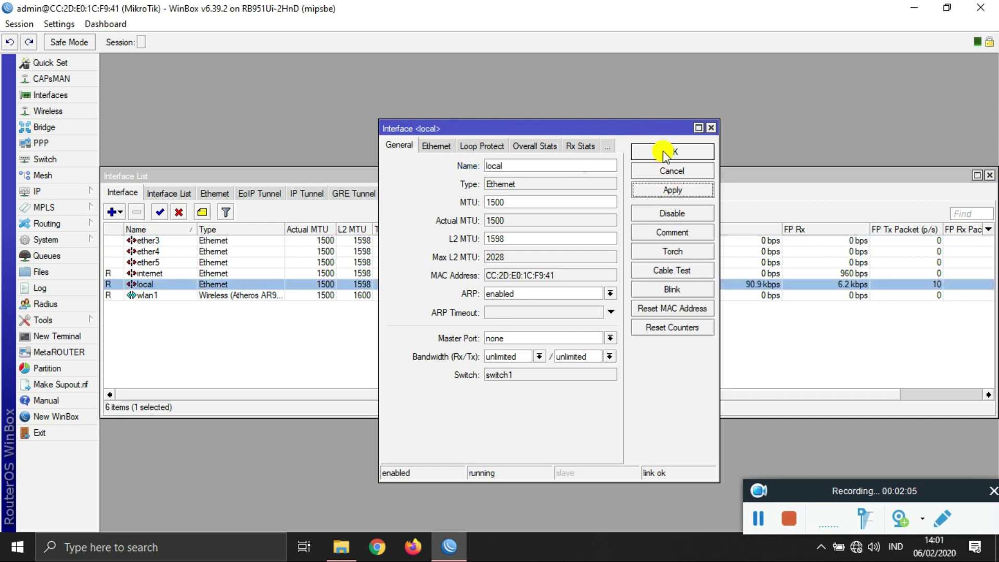
{"action": "left_click", "coordinate": [666, 152]}
Step: Rename wlan1 to 'hotspot' and set it to ap bridge mode at 2437 MHz
{"action": "double_click", "coordinate": [157, 295]}
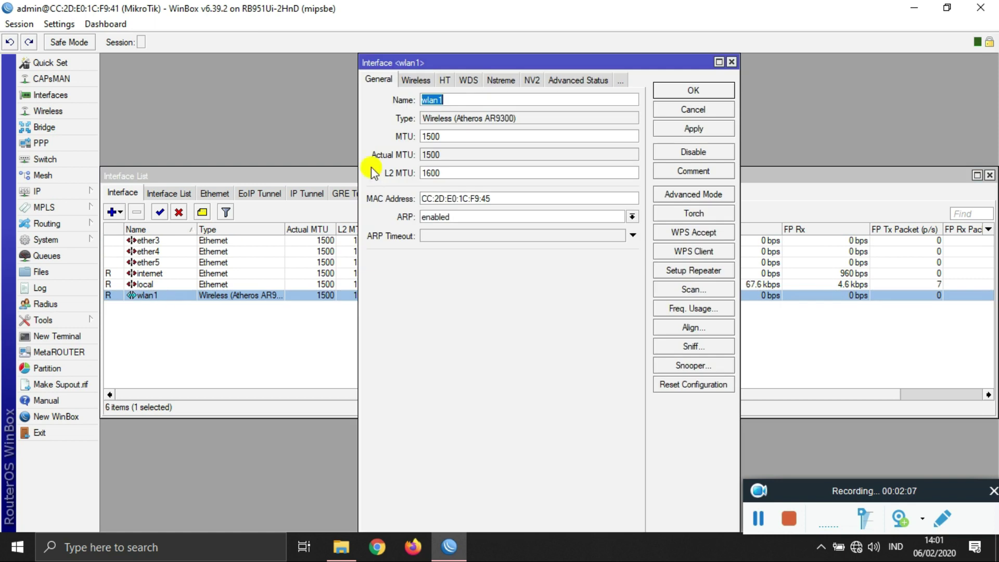
{"action": "type", "text": "h"}
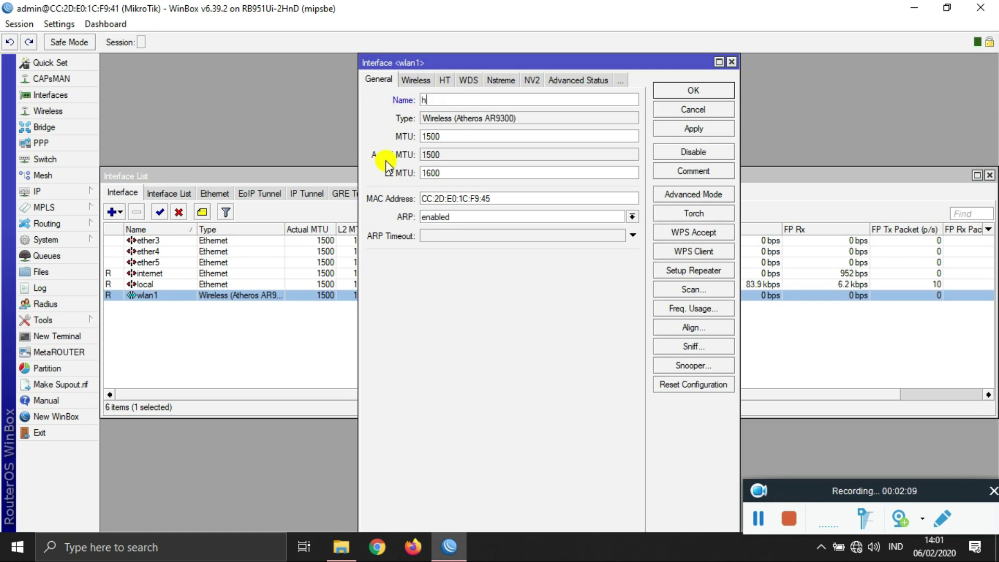
{"action": "type", "text": "otspot"}
{"action": "left_click", "coordinate": [419, 80]}
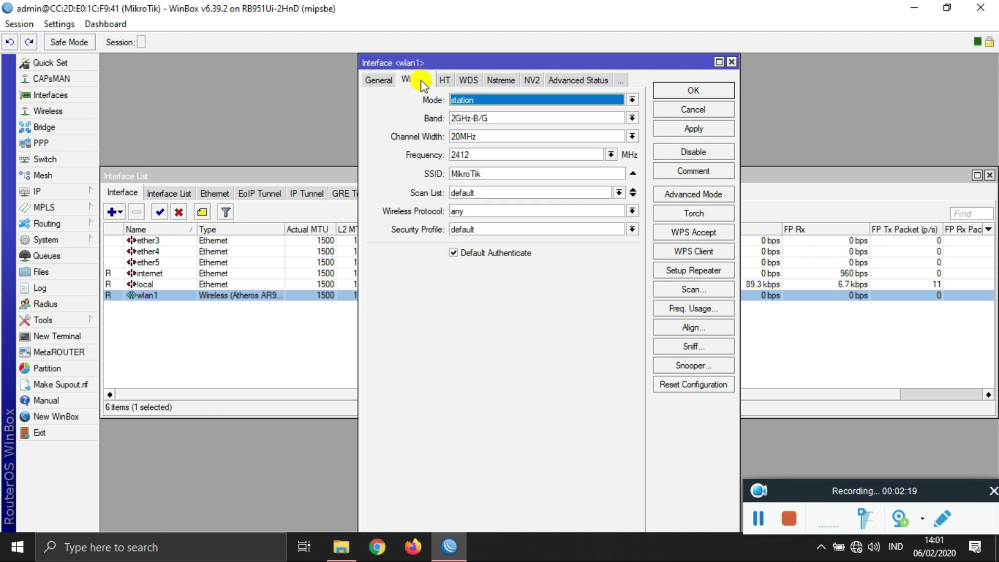
{"action": "left_click", "coordinate": [503, 100]}
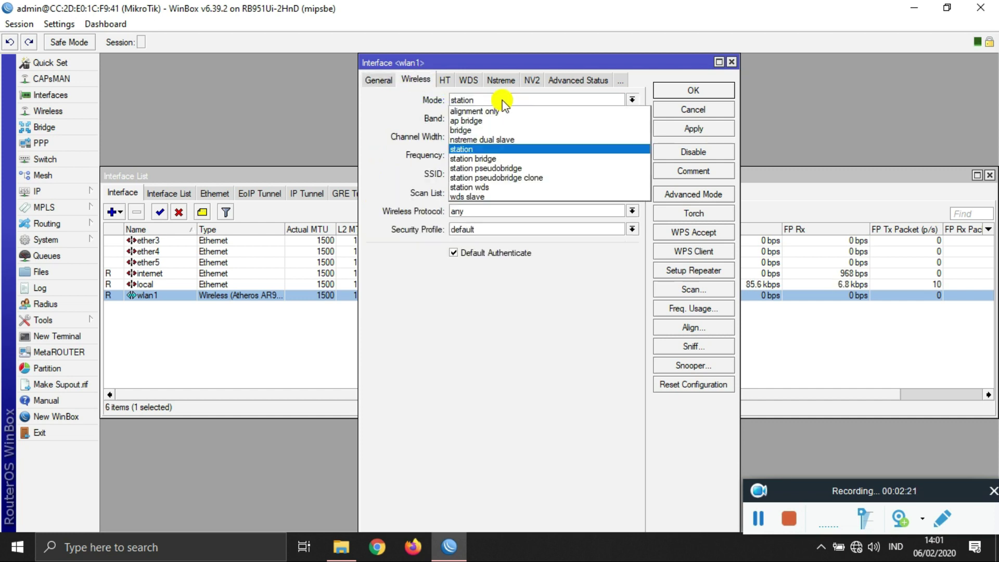
{"action": "left_click", "coordinate": [503, 121]}
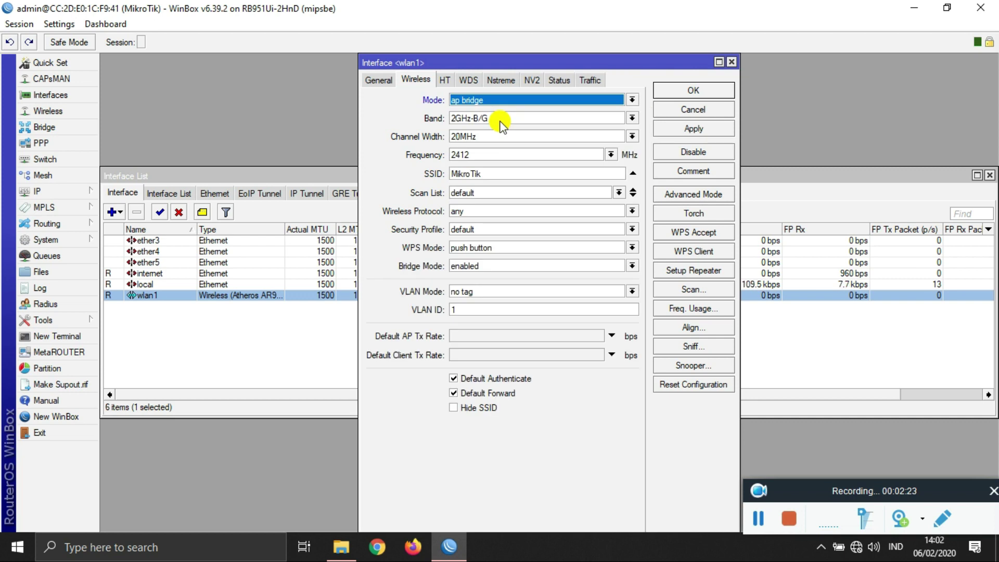
{"action": "left_click", "coordinate": [611, 155]}
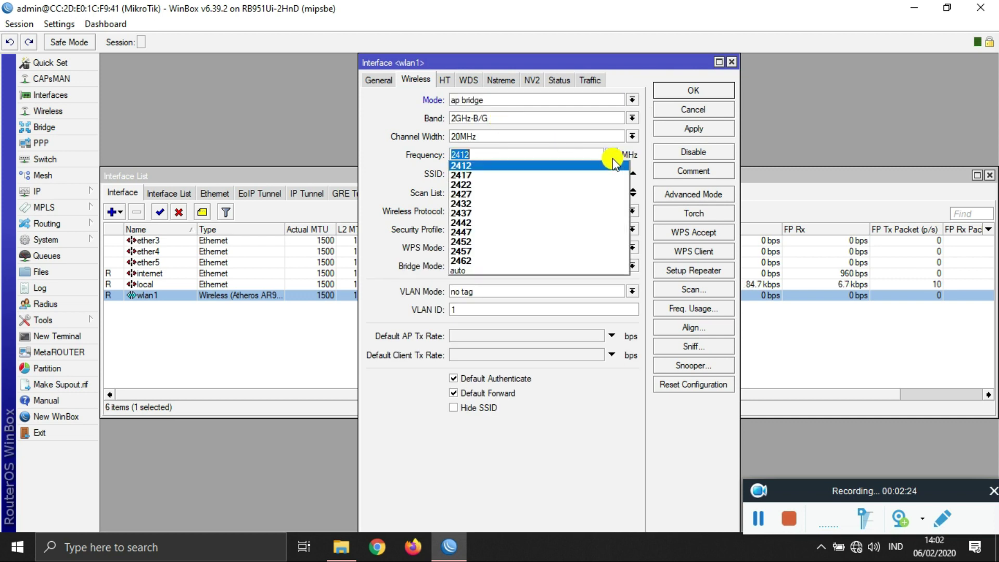
{"action": "left_click", "coordinate": [550, 213]}
Step: Set the SSID to 'LATIHAN UKK 1', apply the settings, and close the Interface List
{"action": "double_click", "coordinate": [502, 175]}
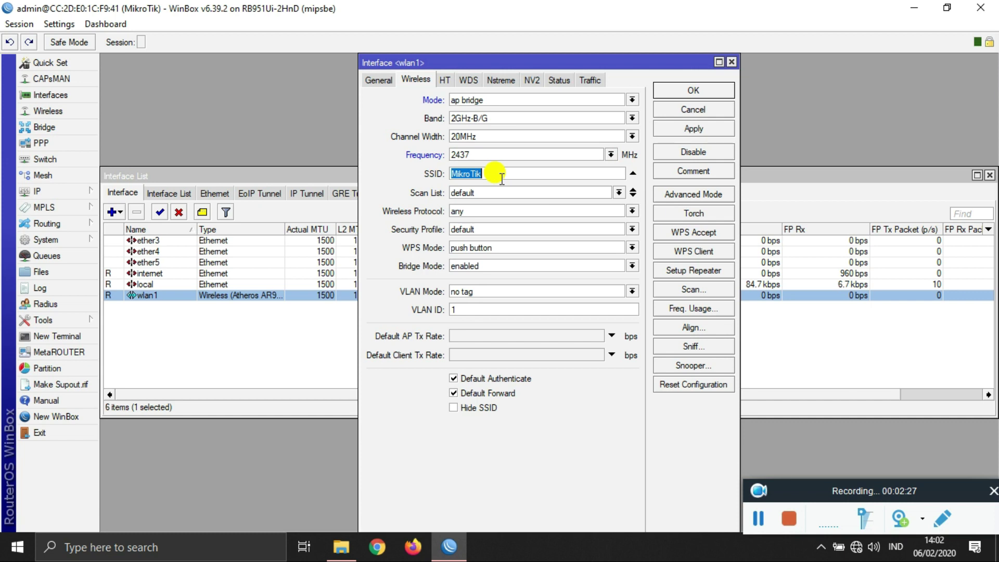
{"action": "type", "text": "LAT"}
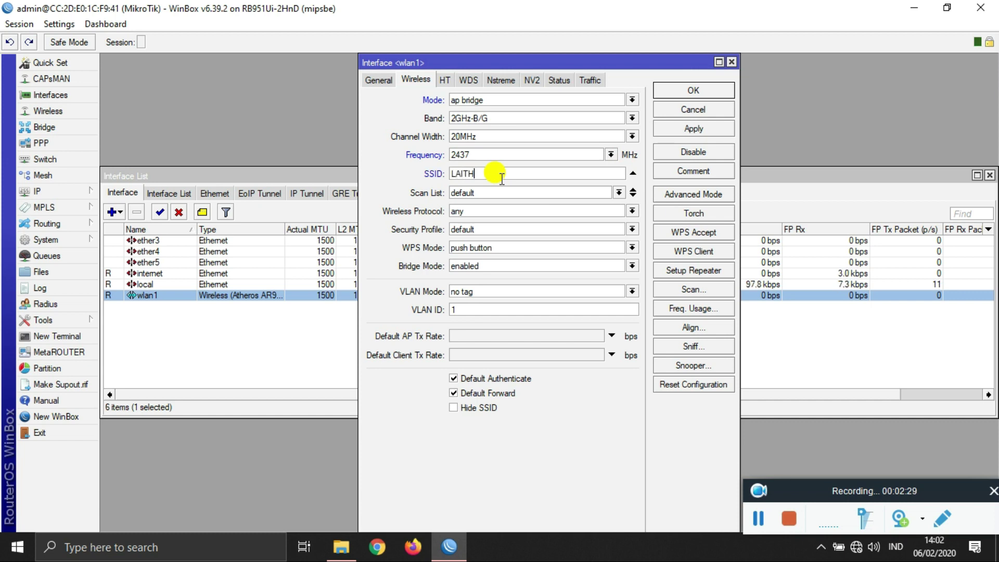
{"action": "type", "text": "IAHN"}
{"action": "key", "text": "BackSpace"}
{"action": "key", "text": "BackSpace"}
{"action": "key", "text": "BackSpace"}
{"action": "type", "text": "HAN UKK 1"}
{"action": "left_click", "coordinate": [671, 130]}
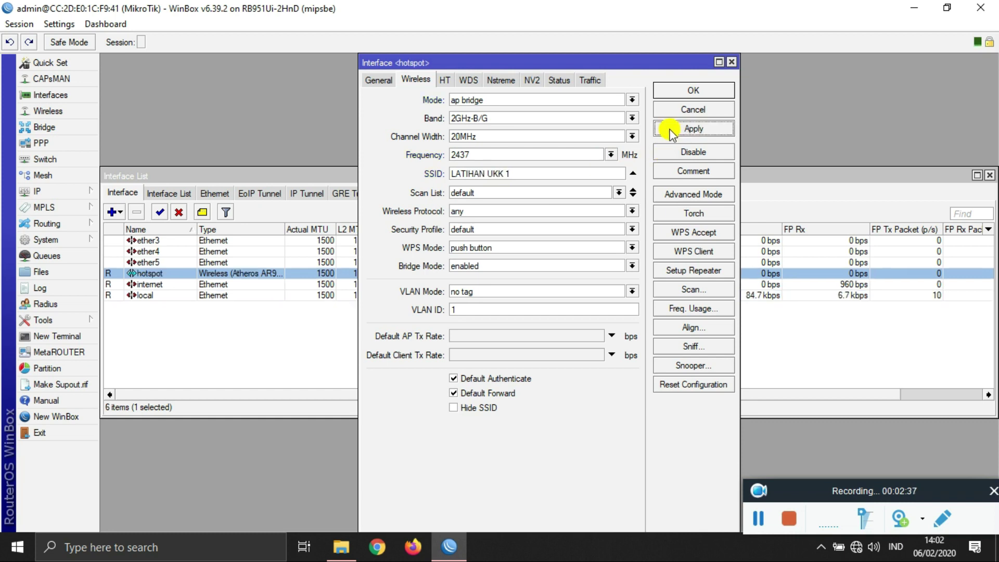
{"action": "left_click", "coordinate": [671, 91]}
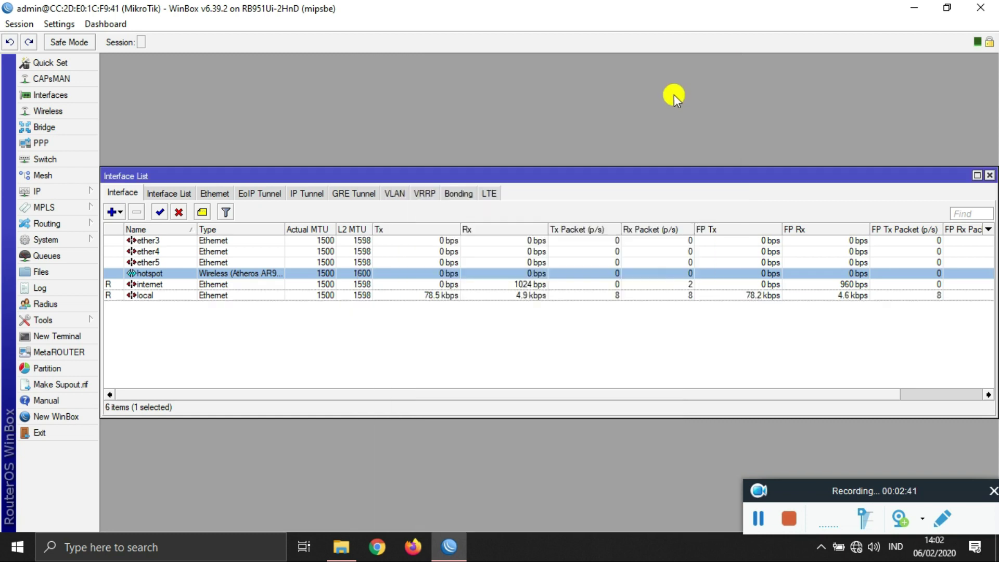
{"action": "left_click", "coordinate": [989, 176]}
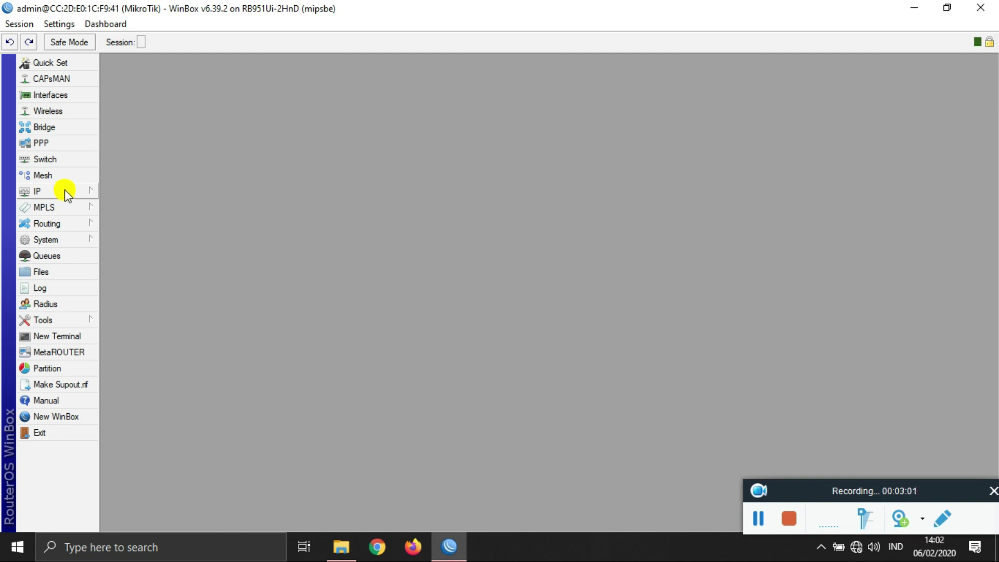
Step: Add a DHCP client on the internet interface, which obtains 192.168.100.3/24
{"action": "left_click", "coordinate": [65, 191]}
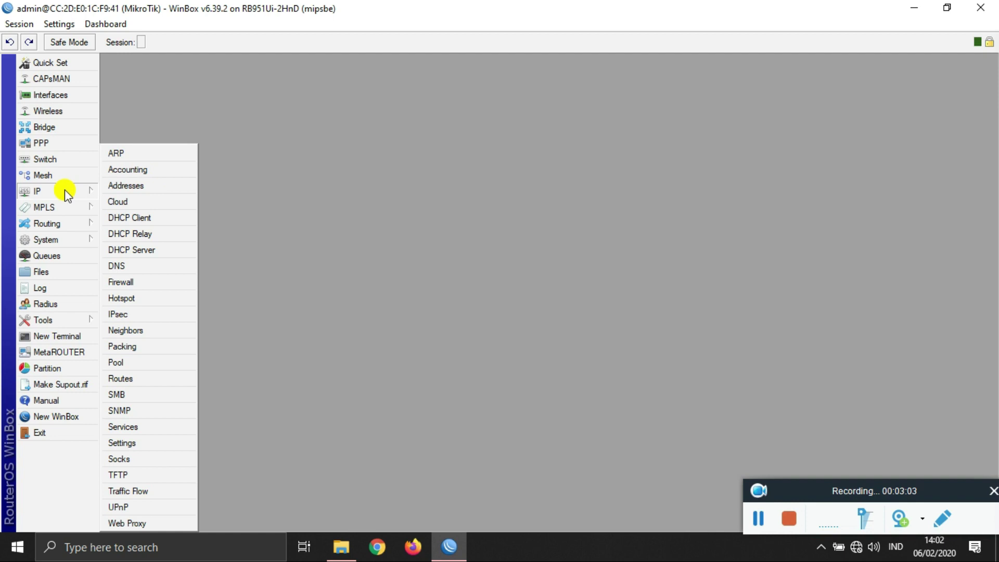
{"action": "left_click", "coordinate": [167, 217]}
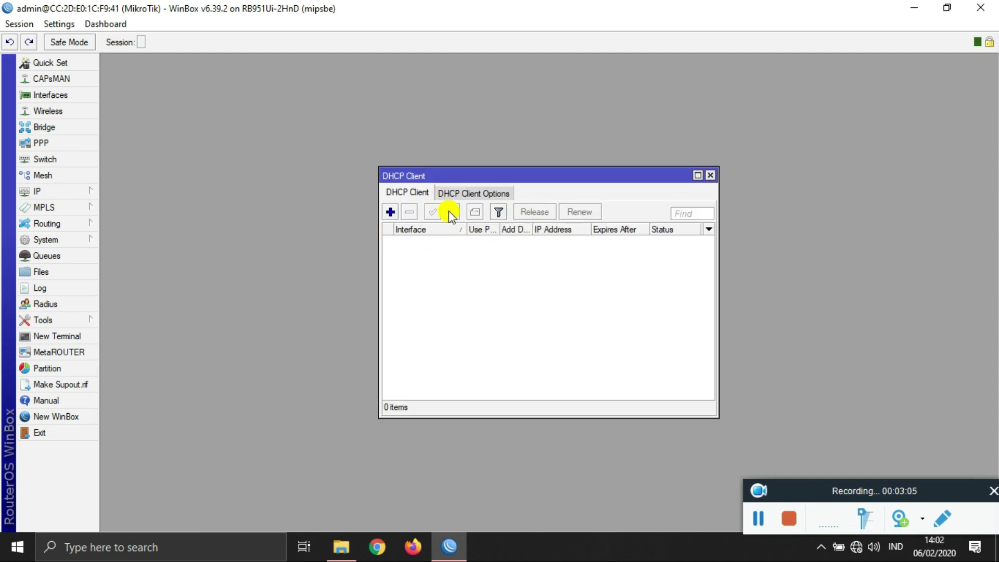
{"action": "left_click", "coordinate": [395, 214]}
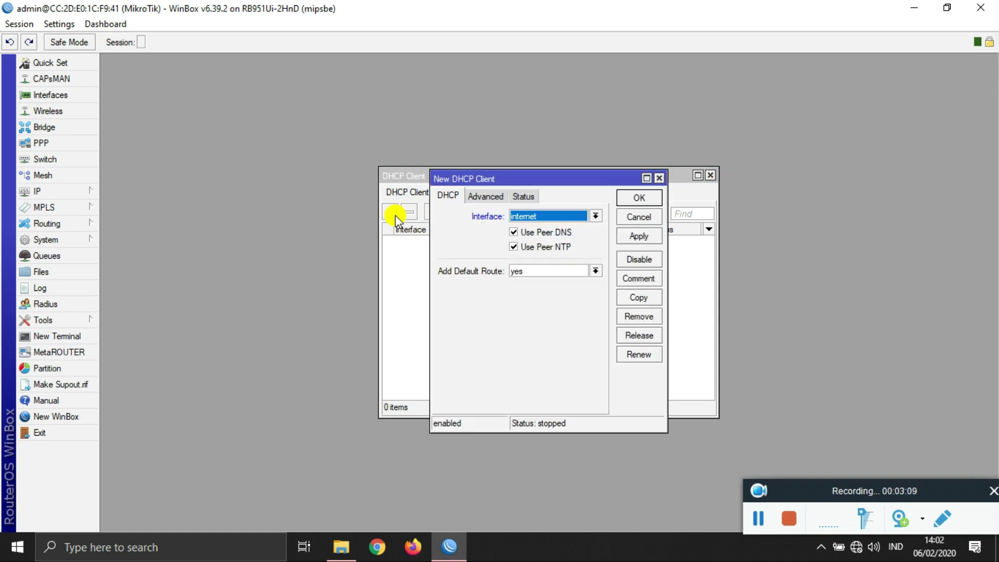
{"action": "left_click", "coordinate": [550, 217]}
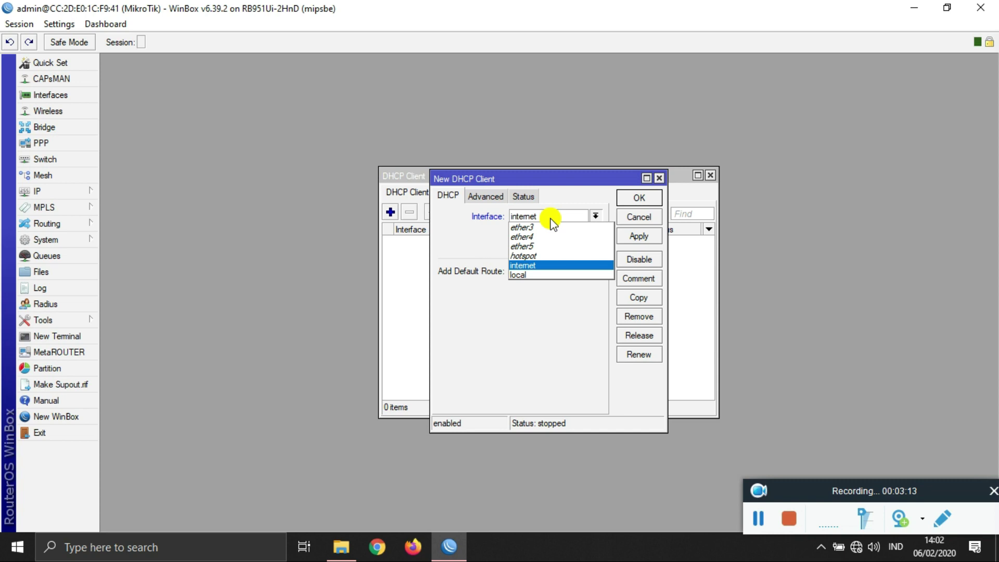
{"action": "left_click", "coordinate": [550, 219]}
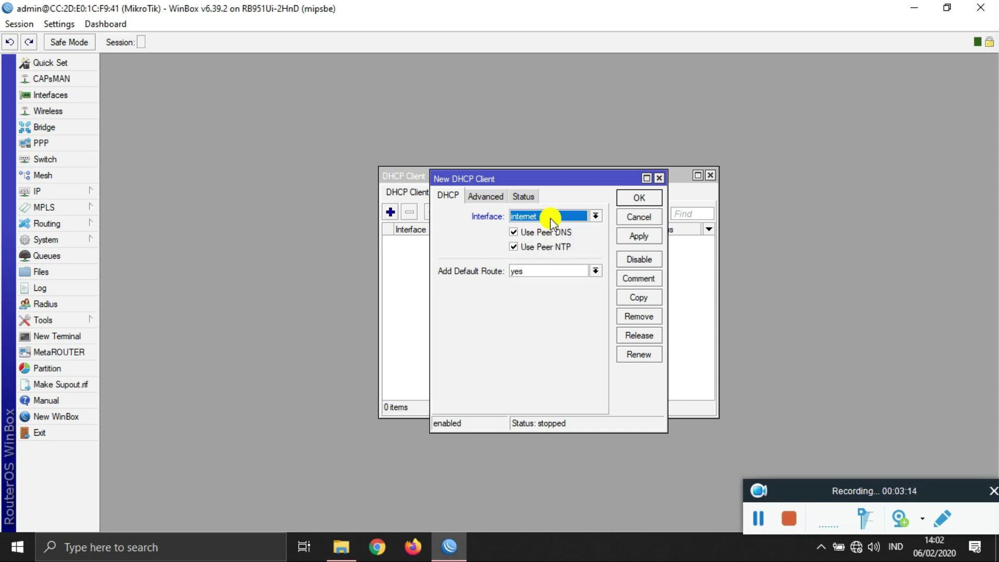
{"action": "left_click", "coordinate": [638, 236]}
{"action": "left_click", "coordinate": [639, 197]}
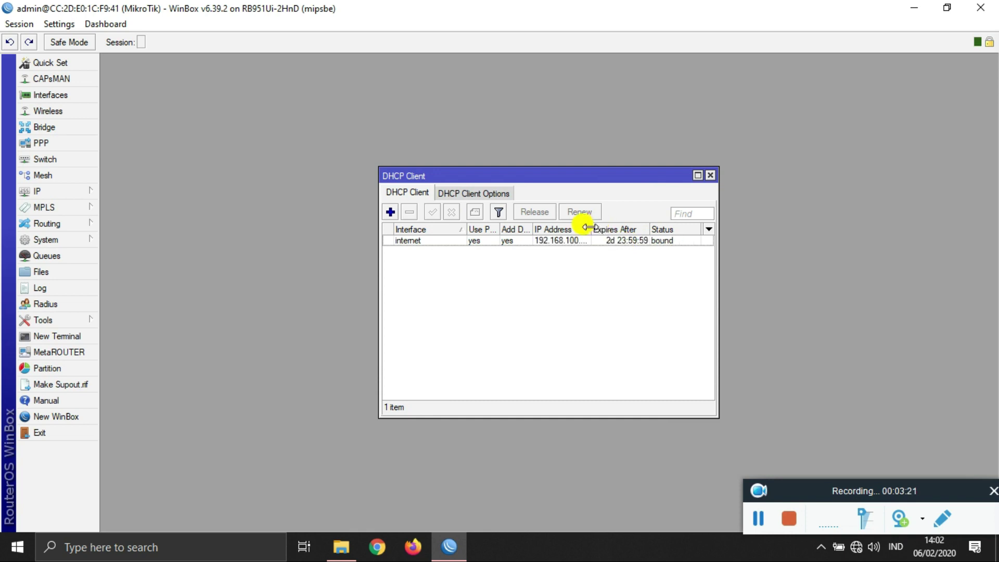
{"action": "left_click_drag", "start_coordinate": [592, 229], "coordinate": [608, 229]}
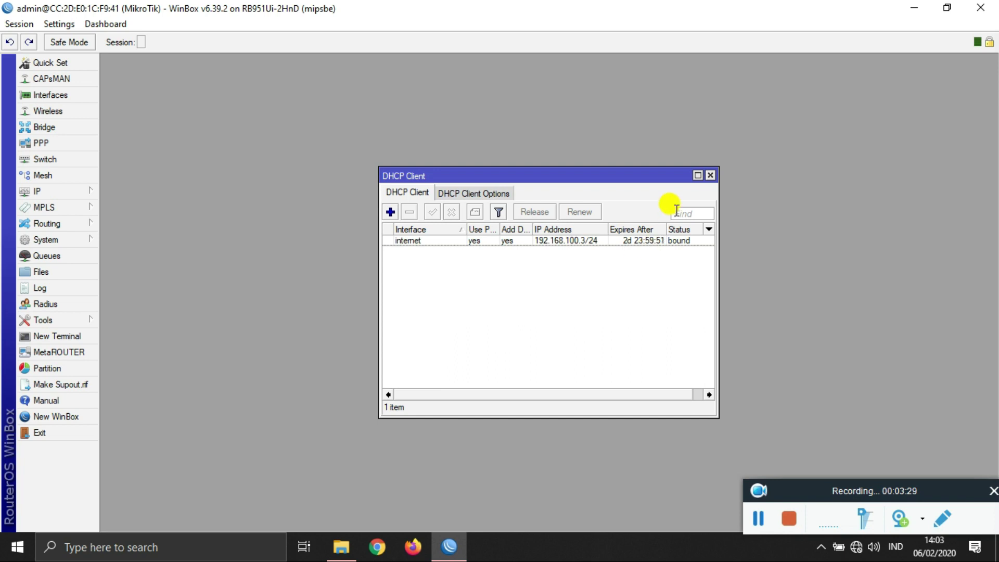
{"action": "left_click", "coordinate": [710, 176]}
Step: In IP > Addresses, add static address 192.168.1.1/24 on the local interface
{"action": "left_click", "coordinate": [40, 191]}
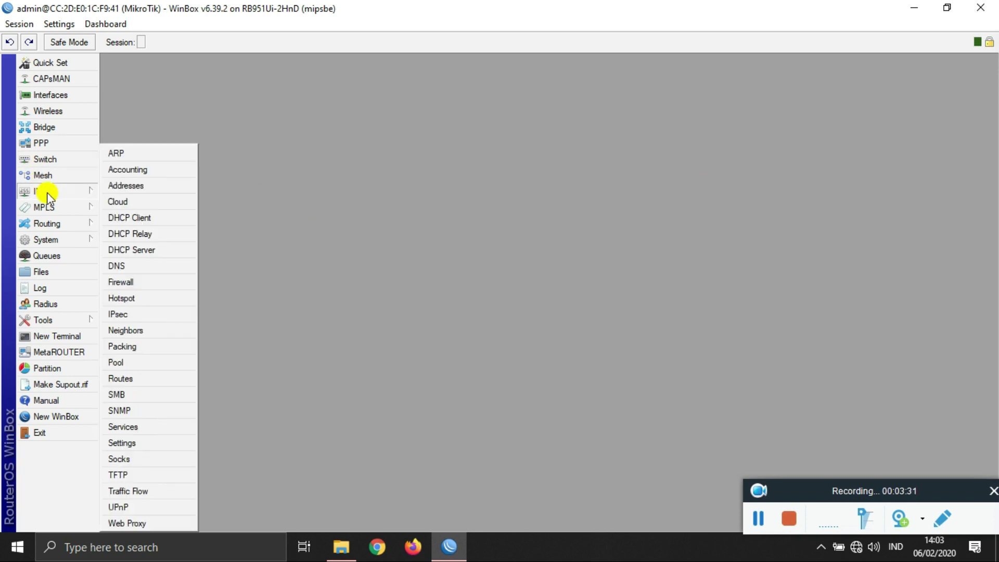
{"action": "left_click", "coordinate": [136, 188]}
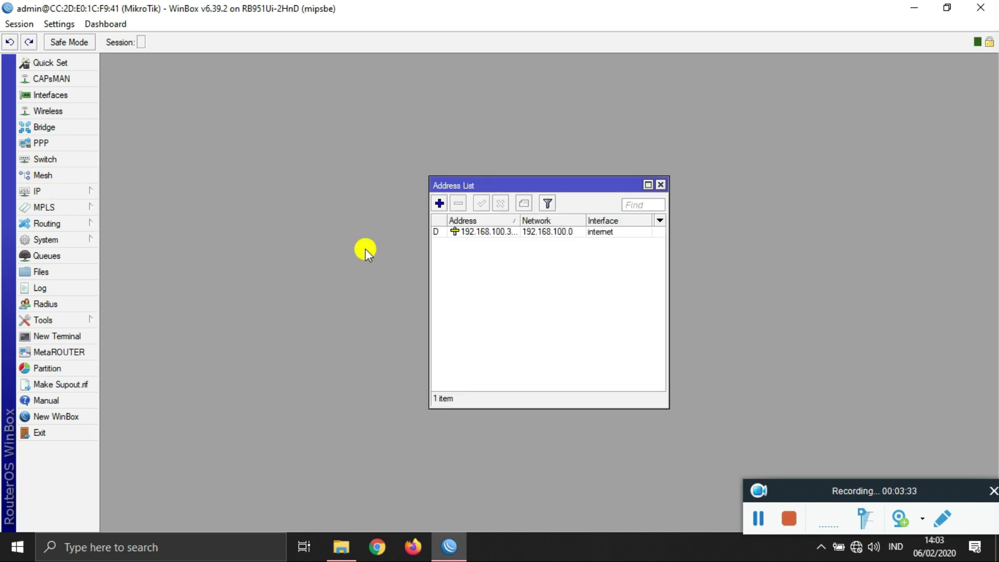
{"action": "left_click_drag", "start_coordinate": [430, 261], "coordinate": [376, 263]}
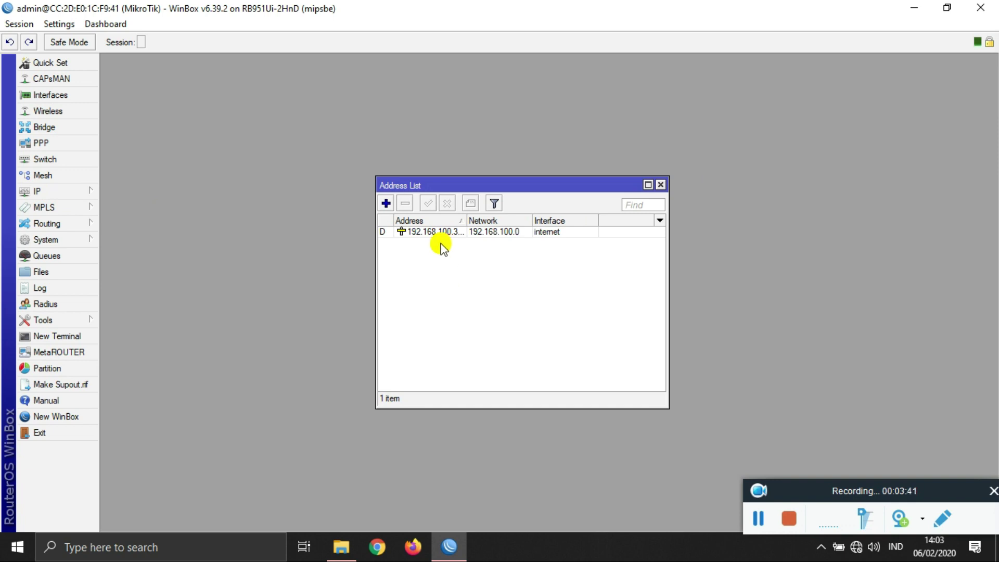
{"action": "left_click", "coordinate": [94, 193]}
{"action": "left_click", "coordinate": [138, 188]}
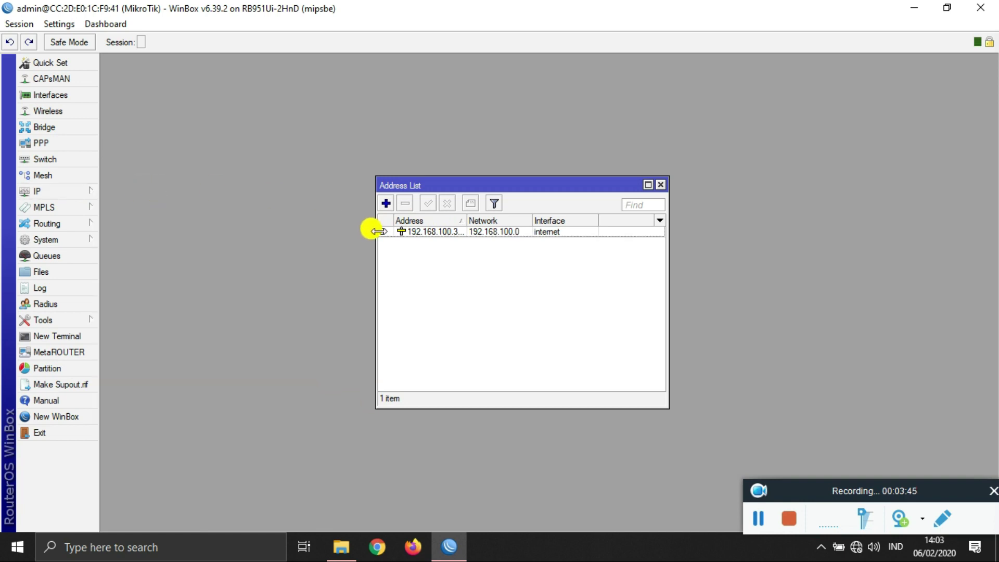
{"action": "left_click", "coordinate": [385, 203]}
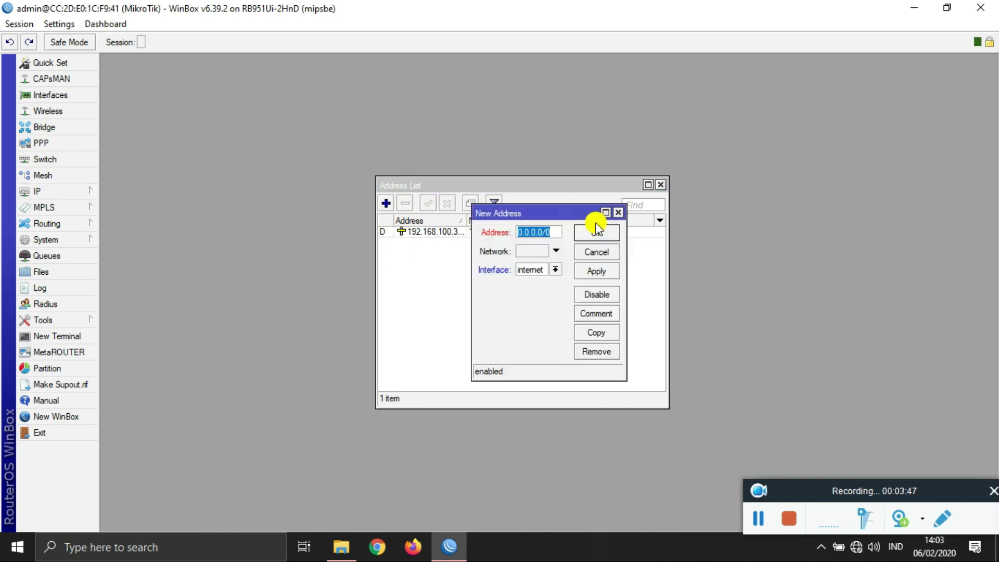
{"action": "type", "text": "192"}
{"action": "type", "text": ".168.1."}
{"action": "type", "text": "1"}
{"action": "type", "text": "/24"}
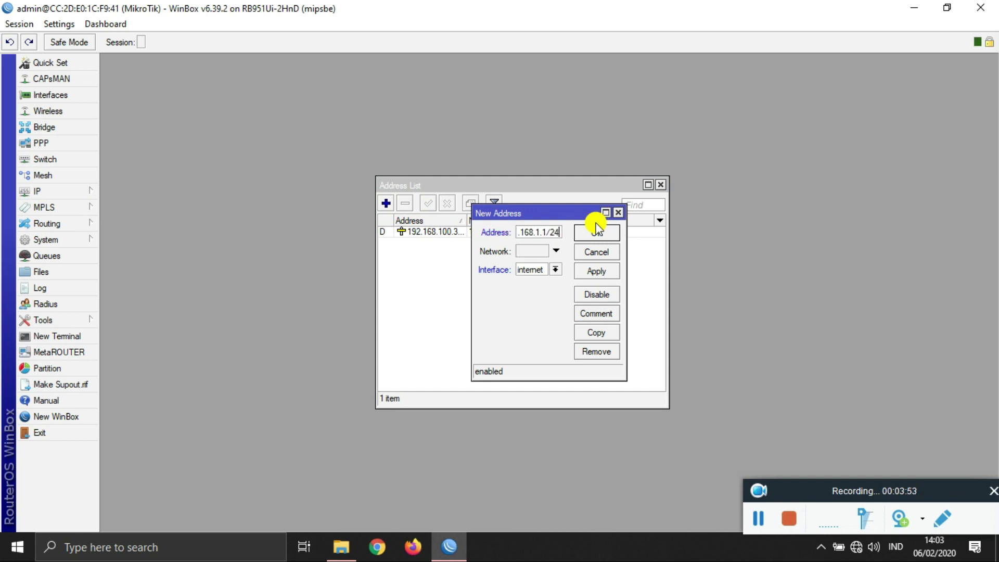
{"action": "left_click", "coordinate": [556, 269]}
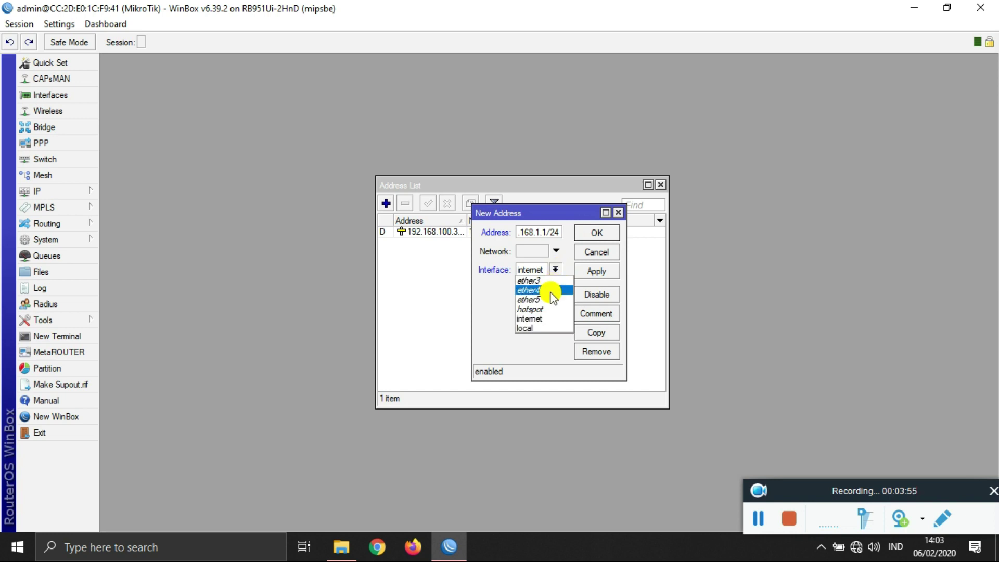
{"action": "left_click", "coordinate": [542, 328]}
{"action": "left_click", "coordinate": [585, 271]}
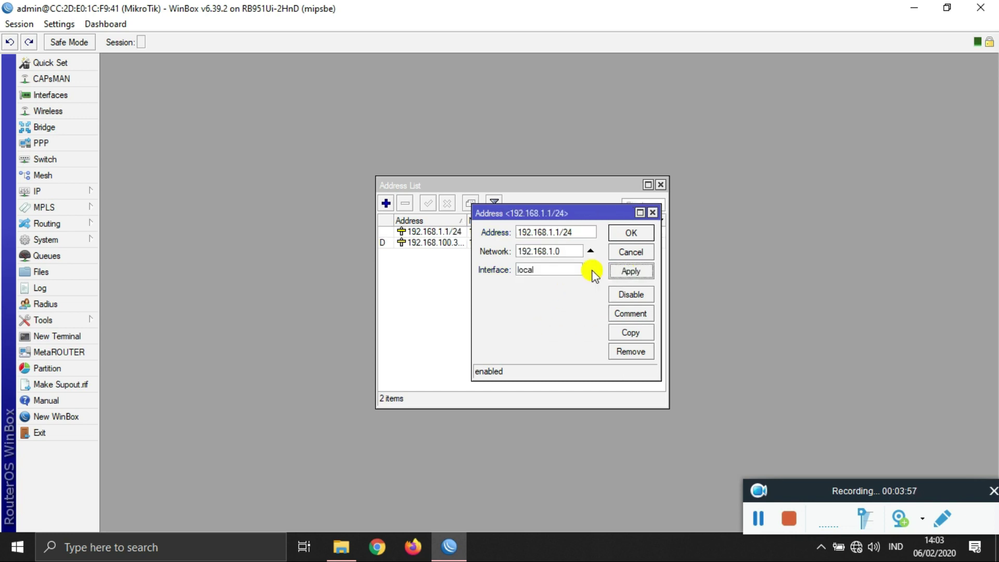
{"action": "left_click", "coordinate": [632, 231]}
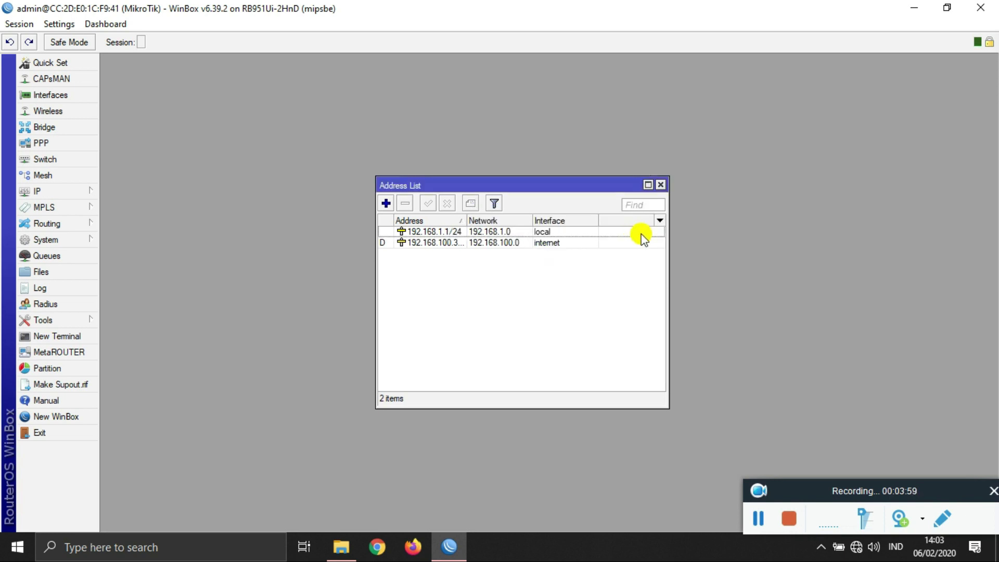
Step: Add 192.168.200.1/24 on the hotspot interface and move the Address List to the upper left
{"action": "left_click", "coordinate": [386, 203]}
{"action": "type", "text": "192.168."}
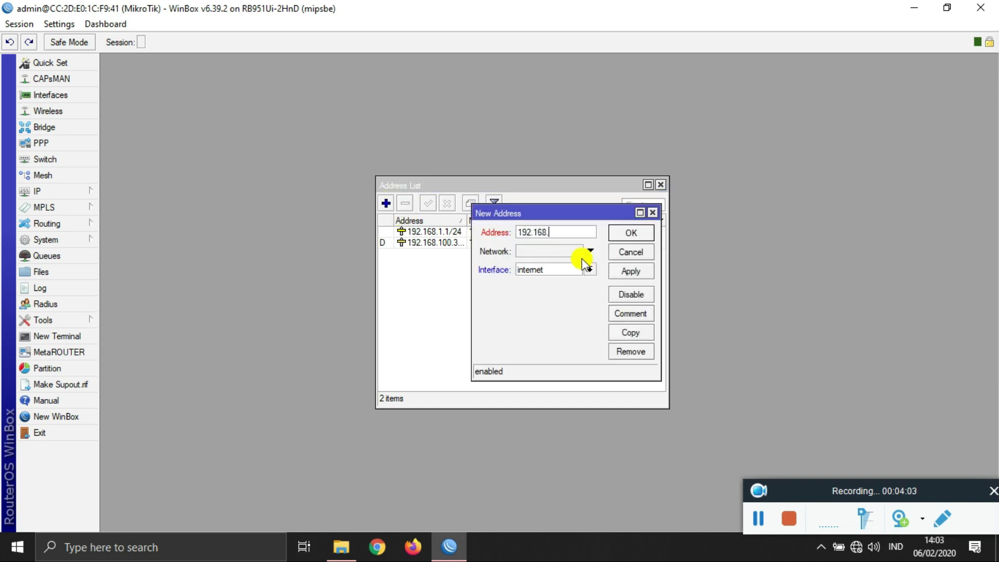
{"action": "type", "text": "00.1/24"}
{"action": "left_click", "coordinate": [590, 270]}
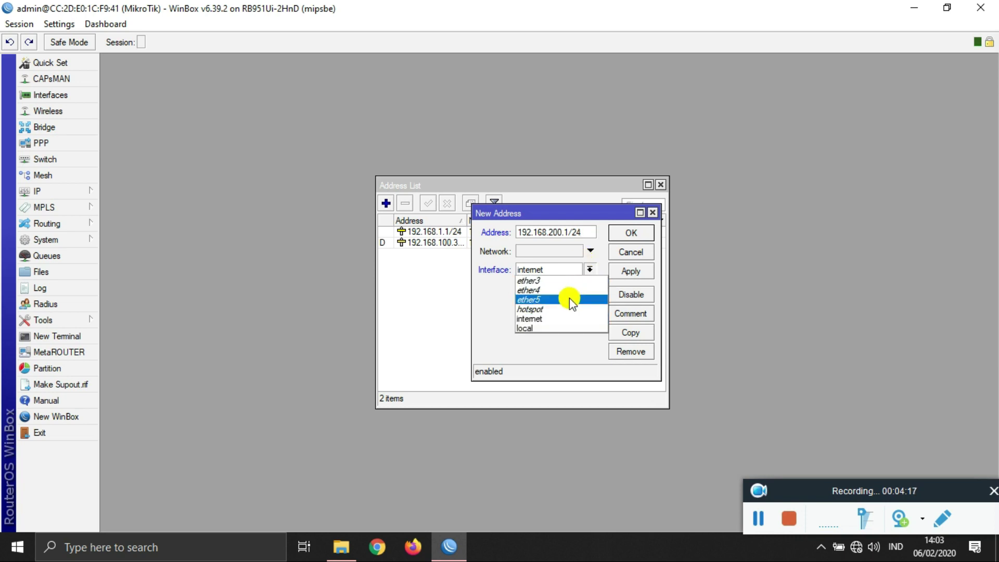
{"action": "left_click", "coordinate": [566, 309]}
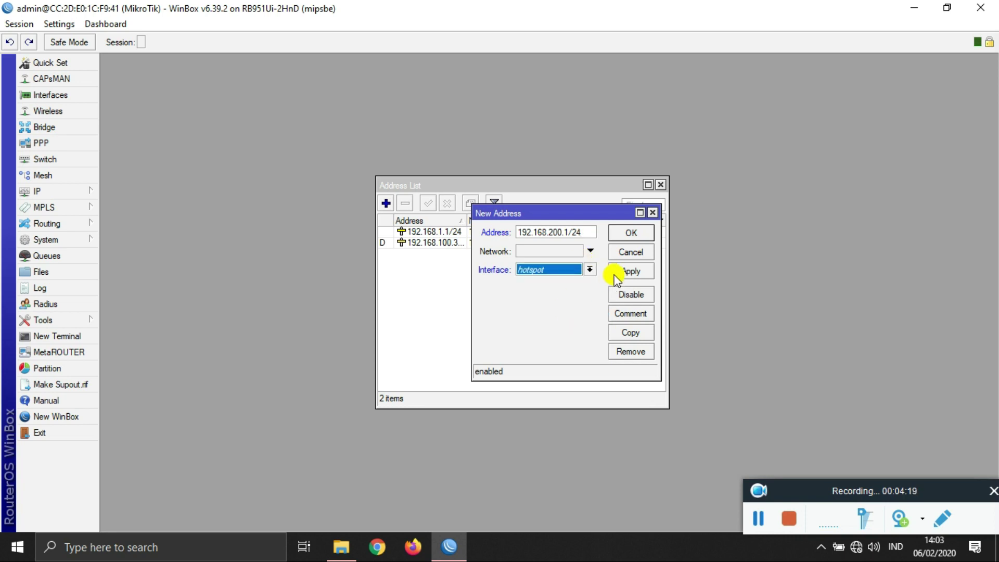
{"action": "left_click", "coordinate": [631, 271]}
{"action": "left_click", "coordinate": [628, 233]}
{"action": "left_click_drag", "start_coordinate": [504, 181], "coordinate": [232, 61]}
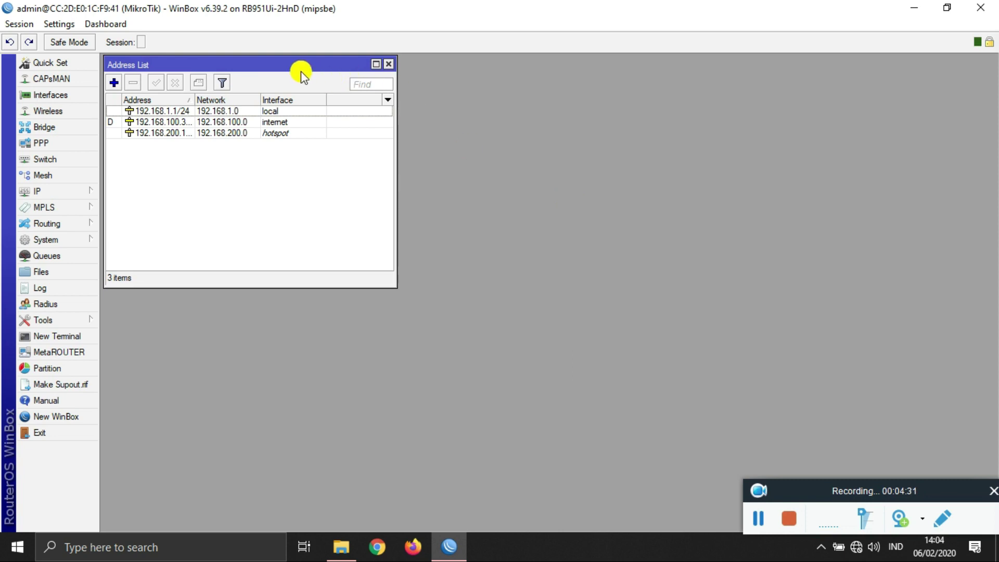
{"action": "left_click_drag", "start_coordinate": [293, 61], "coordinate": [290, 63]}
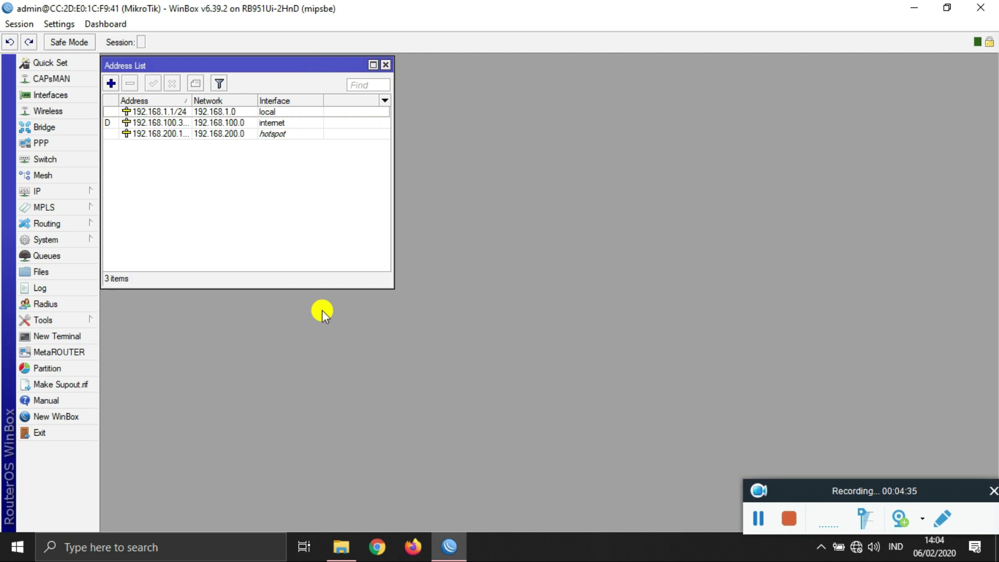
Step: Turn on Allow Remote Requests in the IP > DNS settings
{"action": "left_click", "coordinate": [79, 195]}
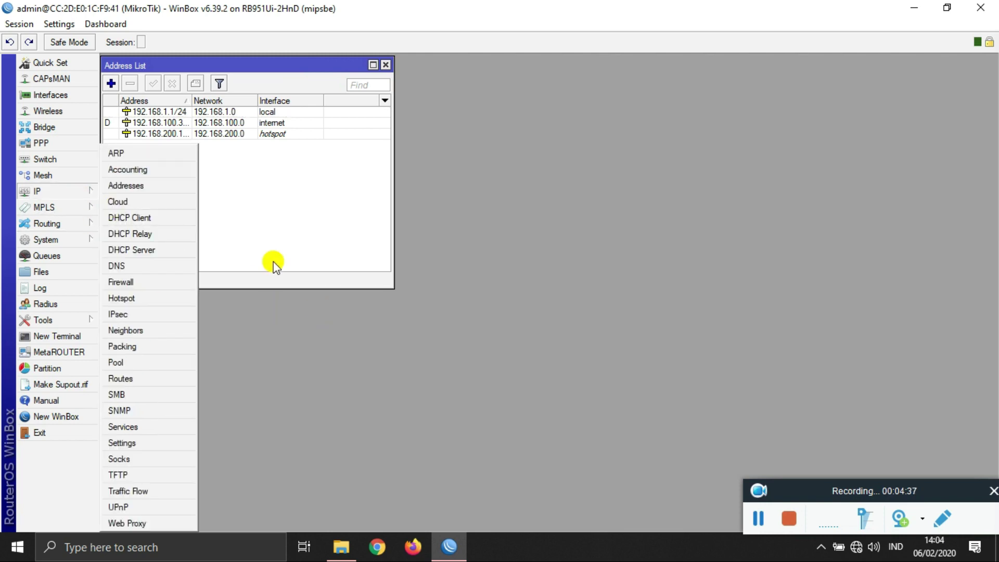
{"action": "left_click", "coordinate": [185, 264]}
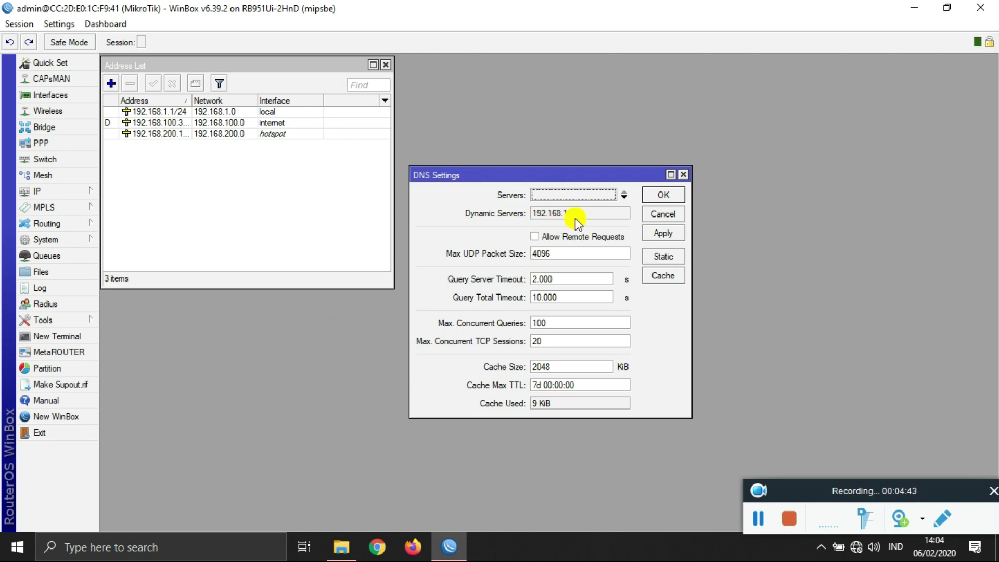
{"action": "left_click", "coordinate": [540, 239]}
{"action": "left_click", "coordinate": [665, 234]}
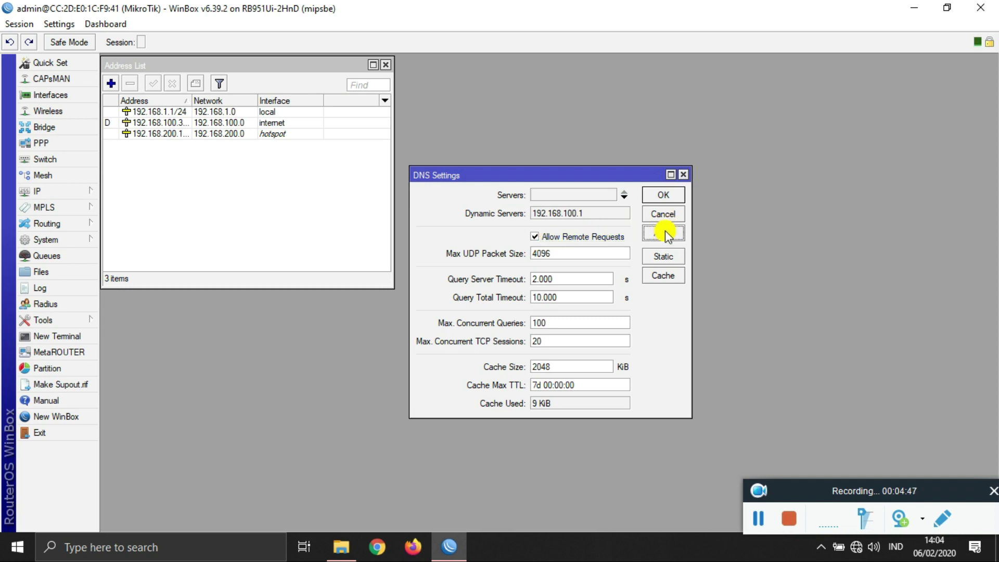
{"action": "left_click", "coordinate": [656, 196]}
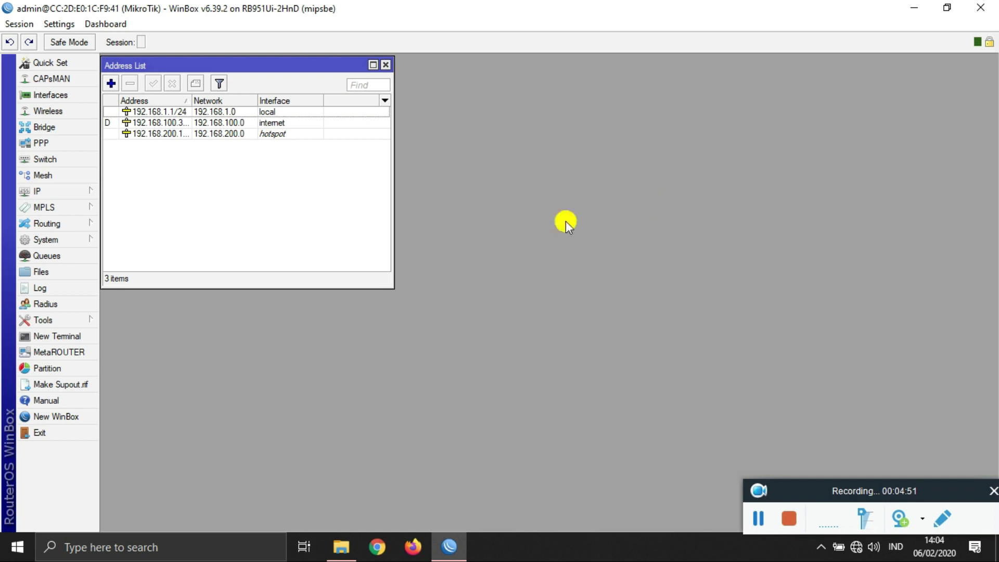
{"action": "left_click", "coordinate": [80, 192]}
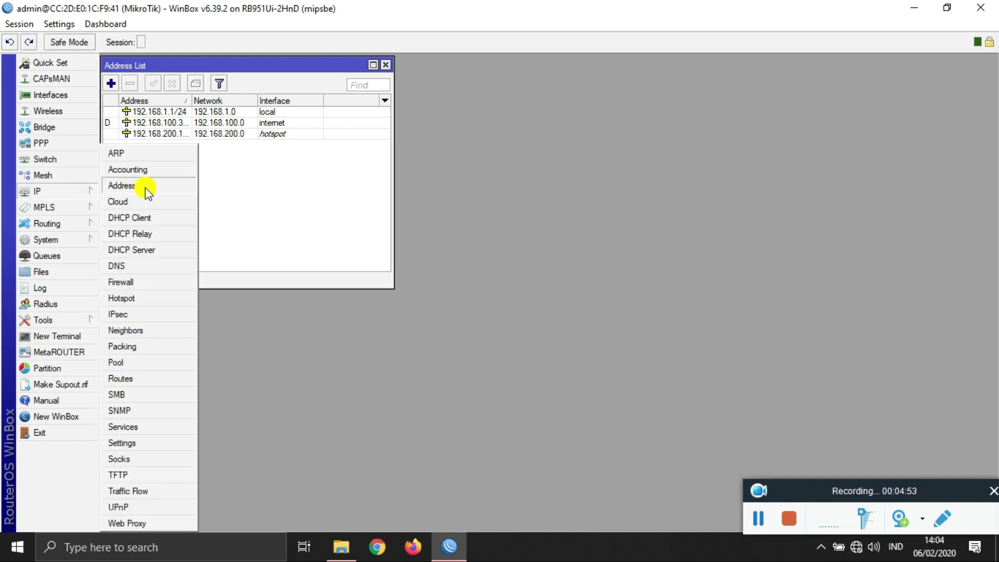
Step: In Firewall NAT, add a srcnat masquerade rule with out-interface internet
{"action": "left_click", "coordinate": [183, 282]}
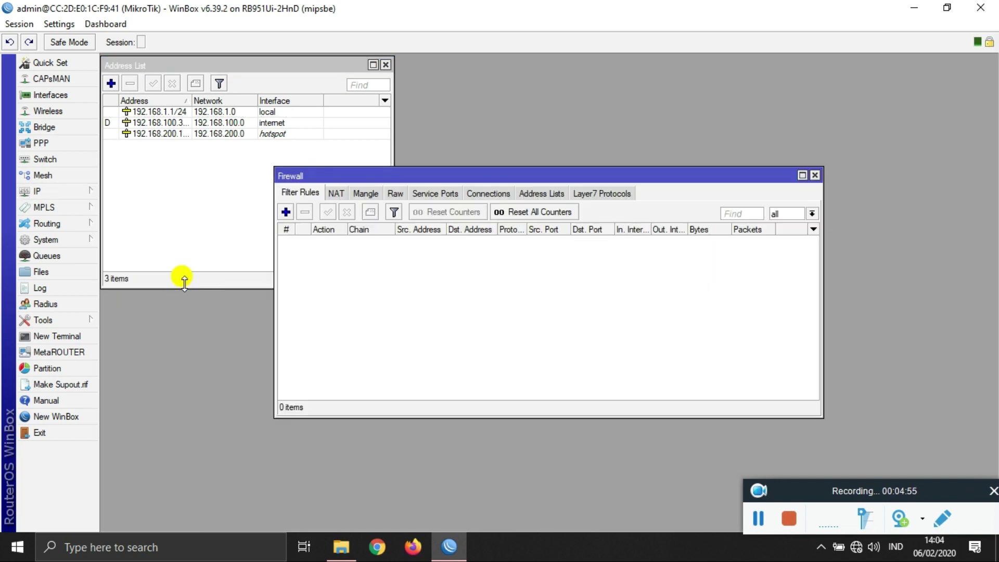
{"action": "left_click", "coordinate": [335, 195]}
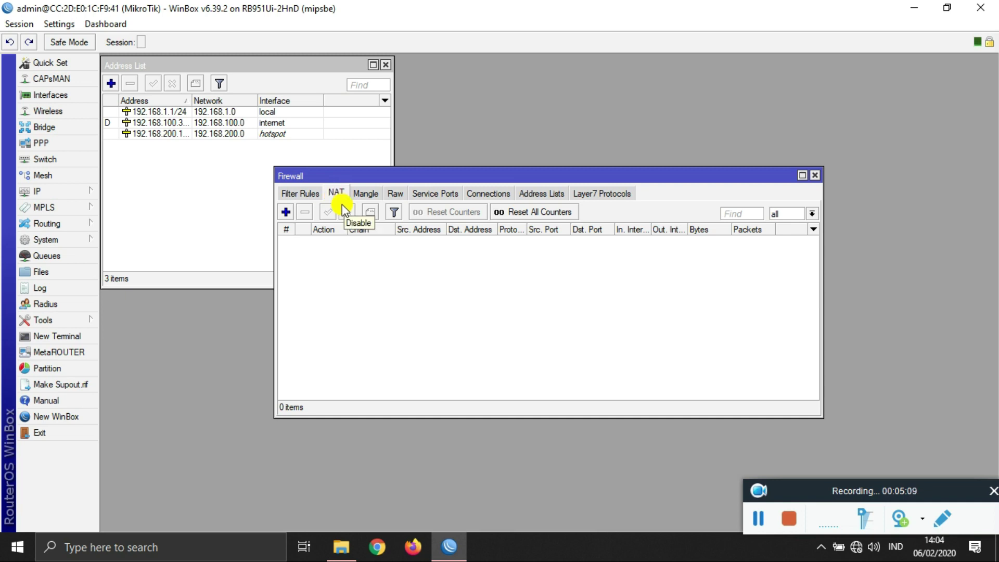
{"action": "left_click", "coordinate": [286, 213]}
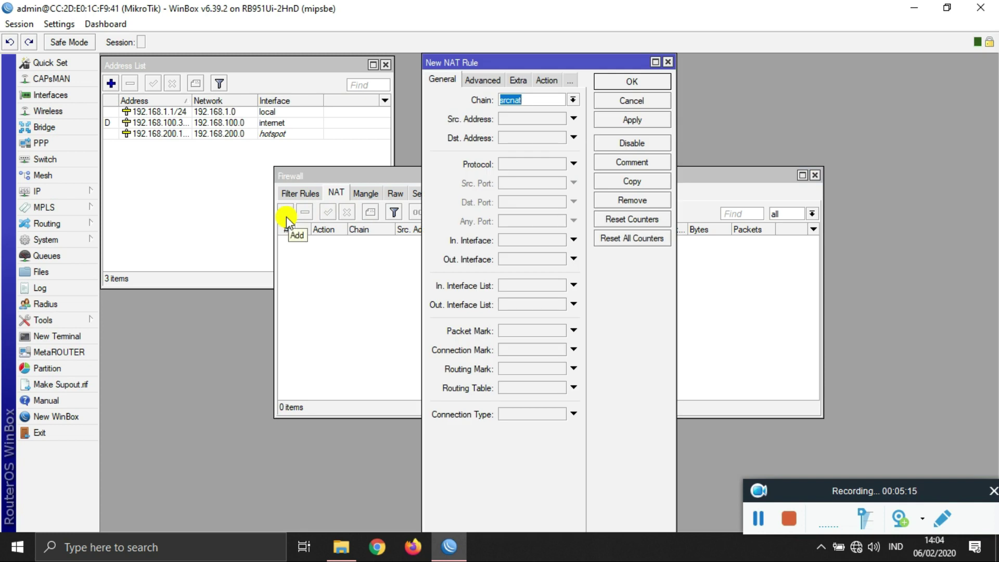
{"action": "left_click", "coordinate": [516, 260]}
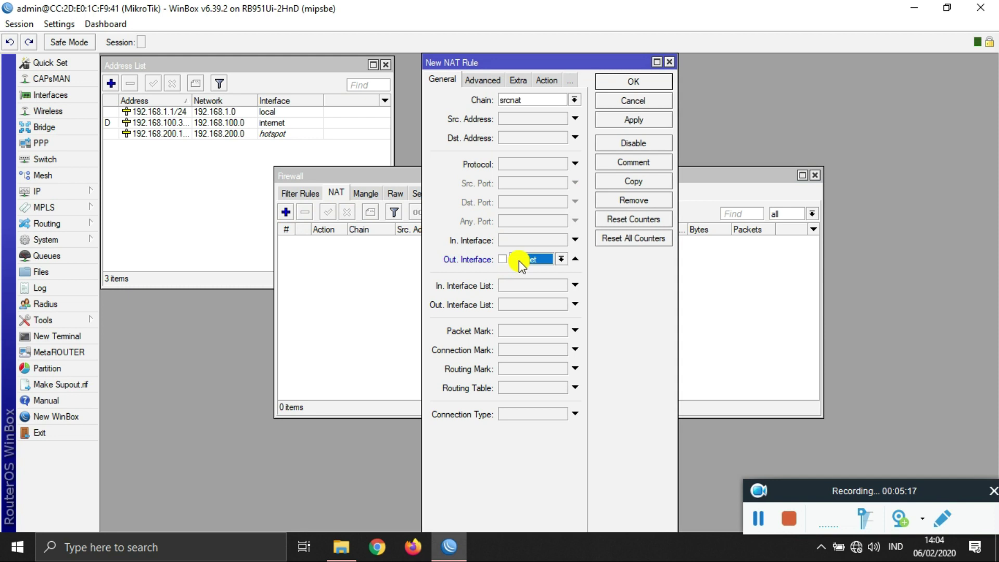
{"action": "left_click_drag", "start_coordinate": [422, 137], "coordinate": [247, 146]}
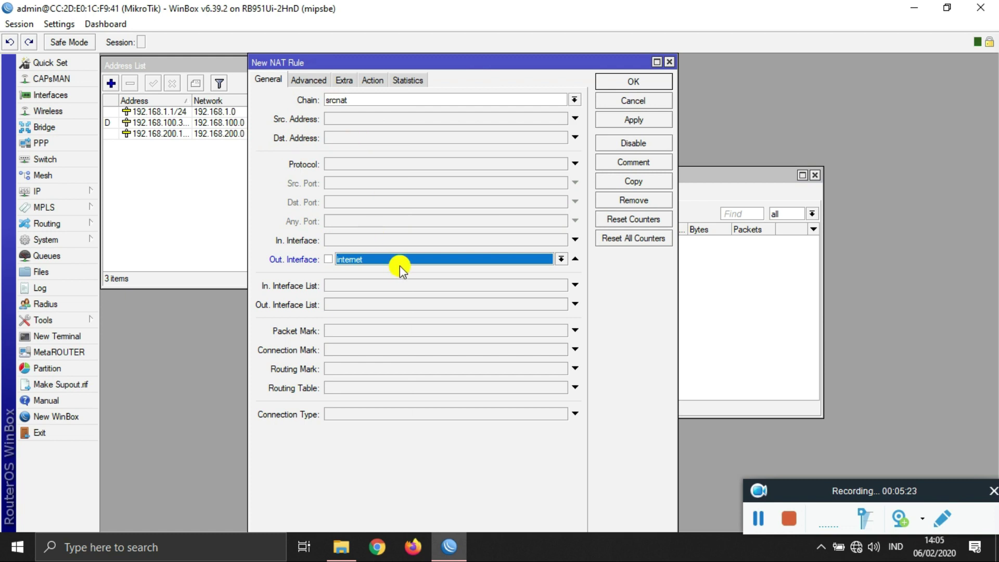
{"action": "left_click", "coordinate": [372, 82]}
{"action": "left_click", "coordinate": [376, 98]}
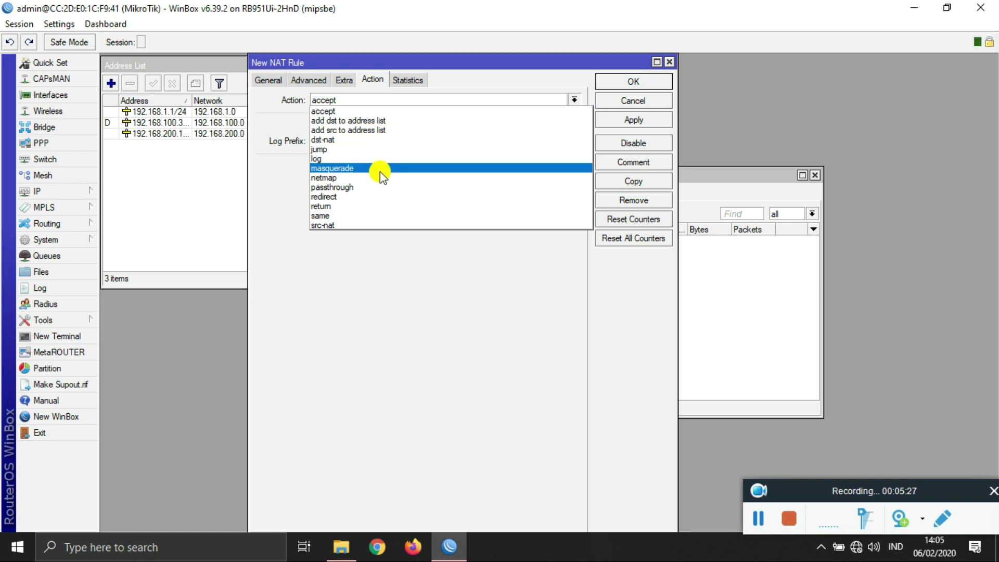
{"action": "left_click", "coordinate": [382, 177]}
{"action": "left_click", "coordinate": [354, 99]}
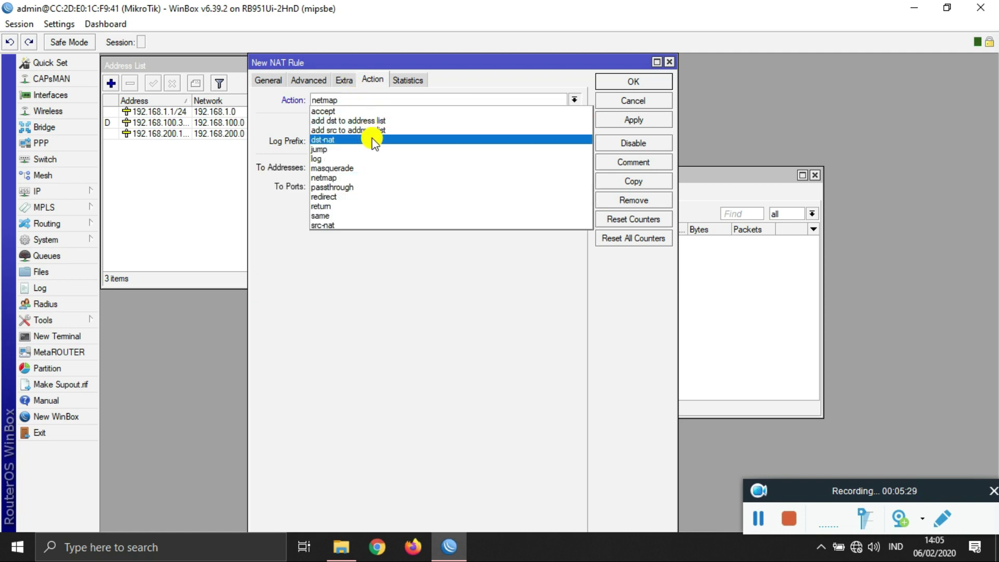
{"action": "left_click", "coordinate": [368, 168]}
{"action": "left_click", "coordinate": [610, 123]}
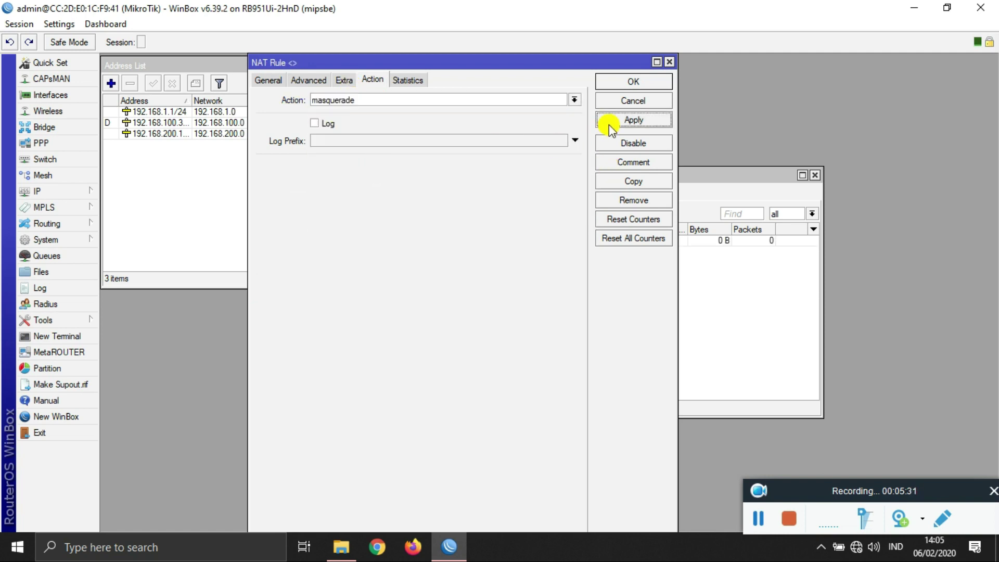
{"action": "left_click", "coordinate": [610, 82]}
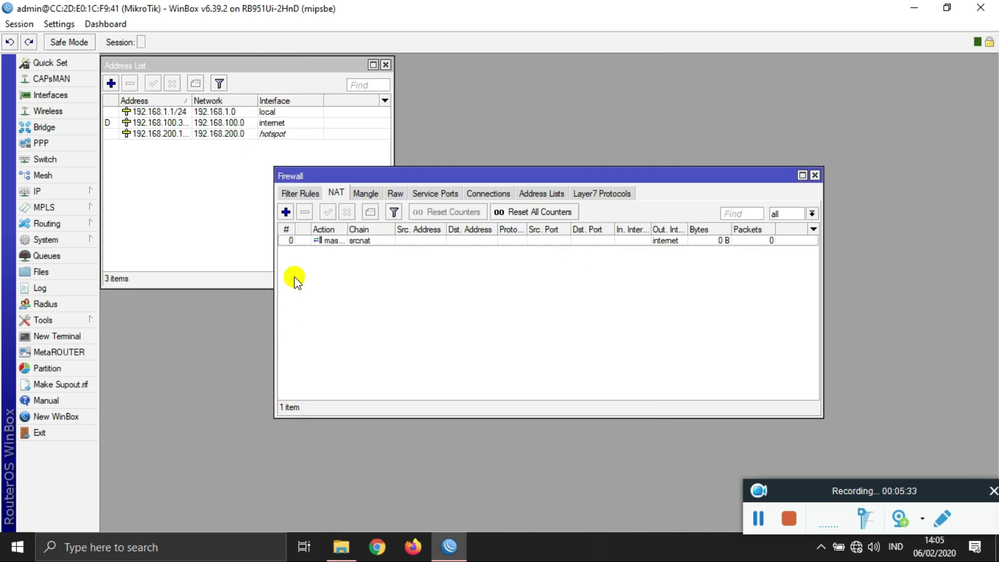
Step: Add a second srcnat masquerade rule with out-interface hotspot
{"action": "left_click", "coordinate": [286, 212]}
{"action": "left_click", "coordinate": [269, 81]}
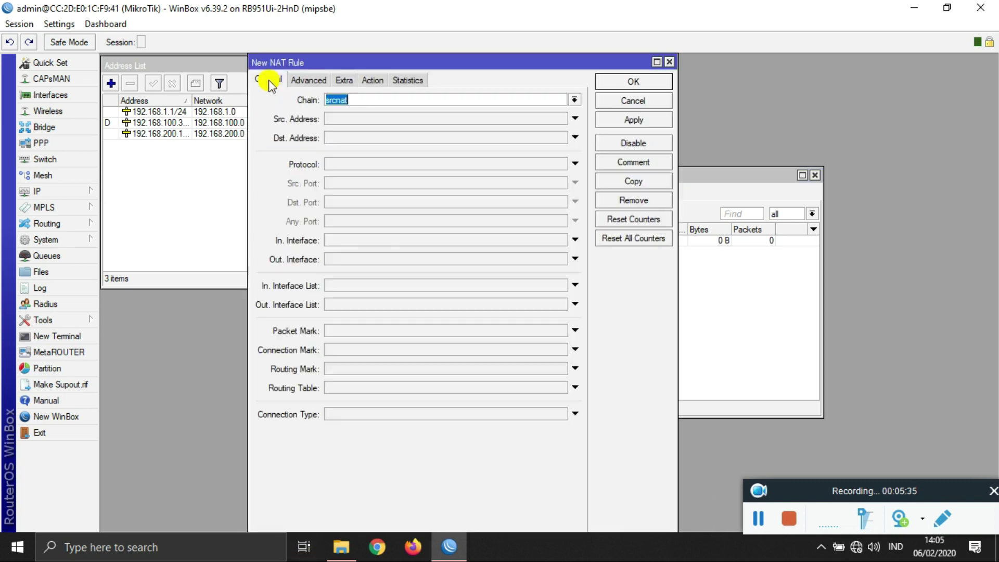
{"action": "left_click", "coordinate": [434, 258]}
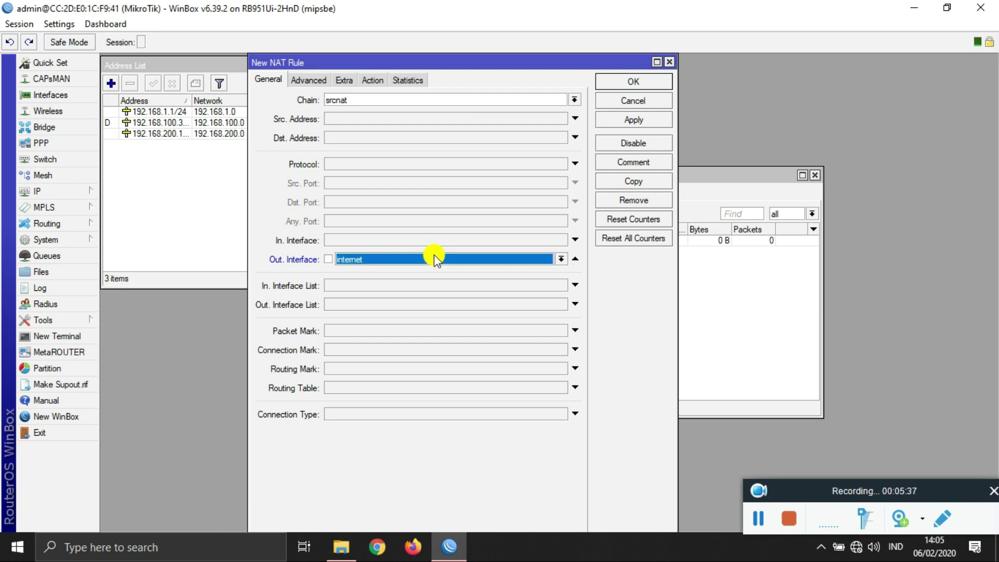
{"action": "left_click", "coordinate": [434, 257]}
{"action": "left_click", "coordinate": [397, 337]}
{"action": "left_click", "coordinate": [369, 81]}
{"action": "left_click", "coordinate": [372, 100]}
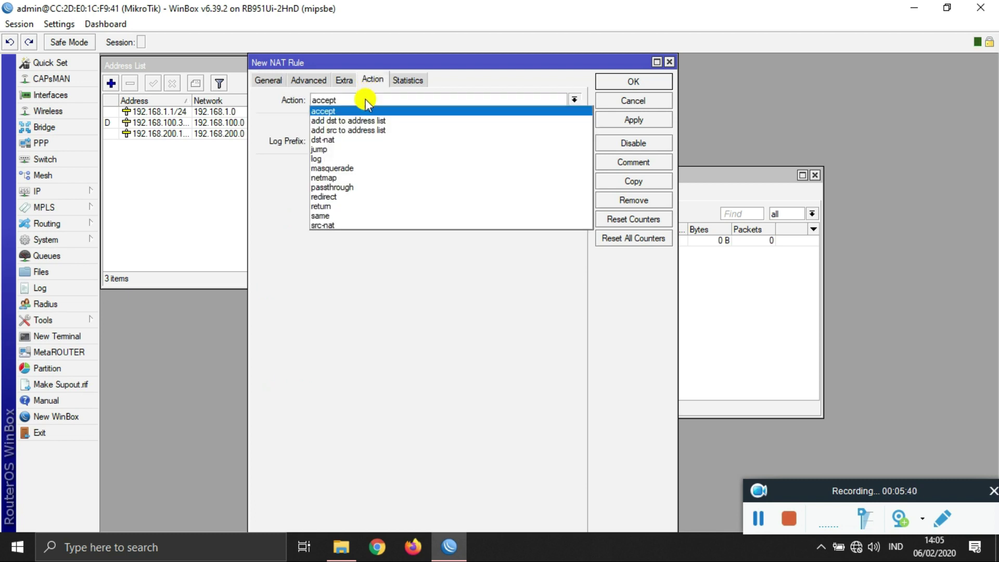
{"action": "left_click", "coordinate": [375, 168]}
{"action": "left_click", "coordinate": [604, 120]}
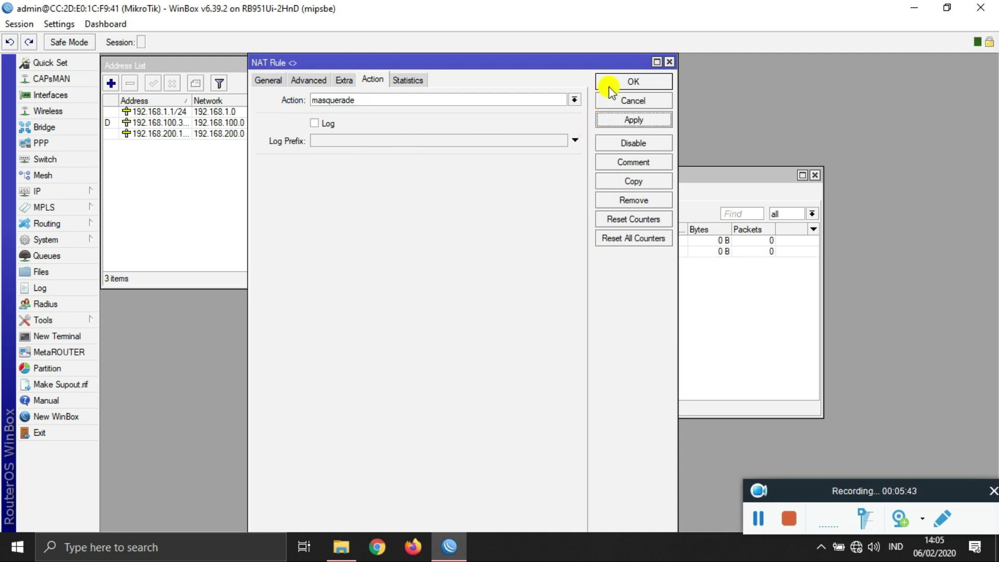
{"action": "left_click", "coordinate": [610, 84]}
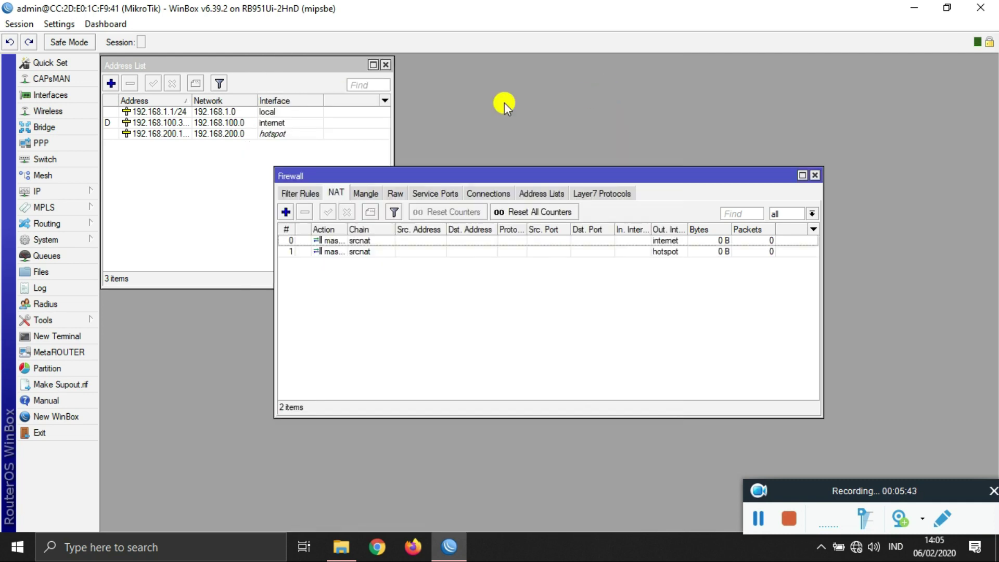
{"action": "left_click", "coordinate": [287, 210]}
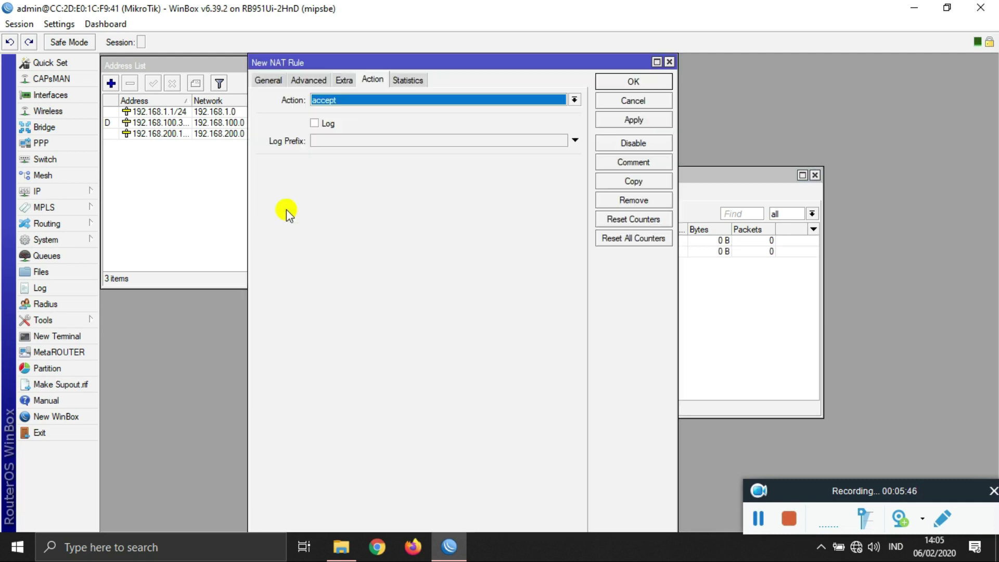
Step: Set the new NAT rule to chain dstnat, protocol tcp, destination port 80
{"action": "left_click", "coordinate": [268, 80]}
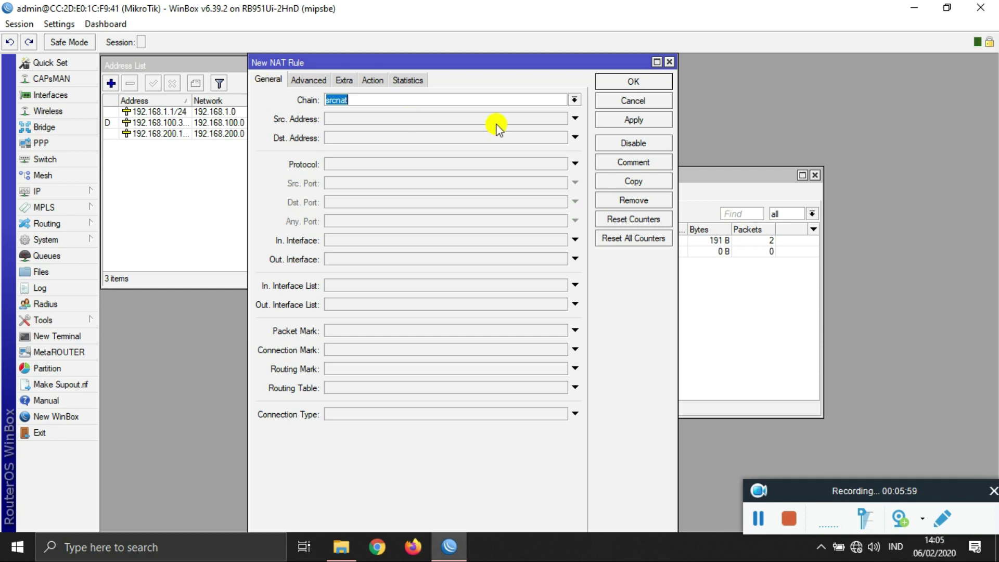
{"action": "left_click", "coordinate": [574, 100]}
{"action": "left_click", "coordinate": [563, 108]}
{"action": "left_click", "coordinate": [465, 165]}
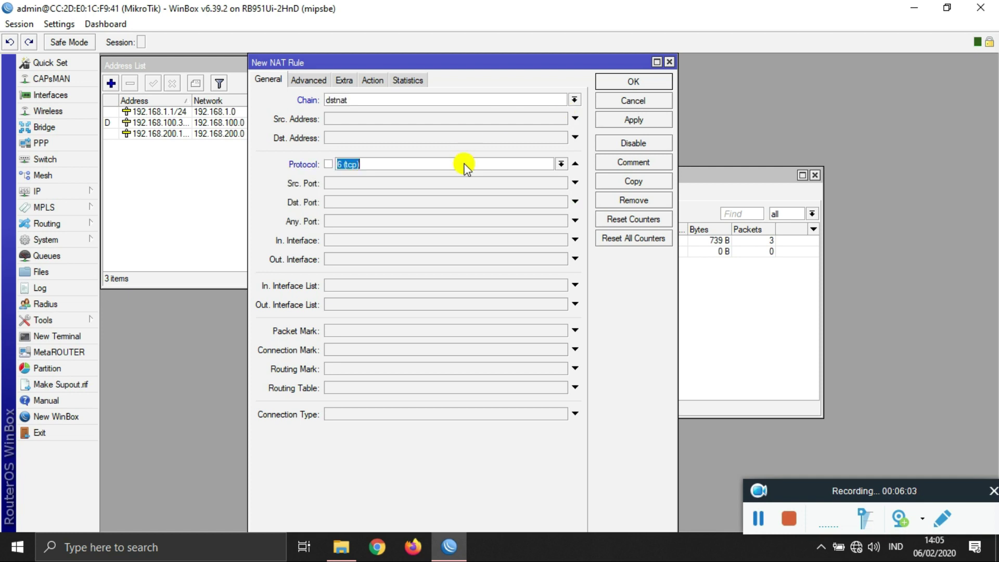
{"action": "left_click", "coordinate": [474, 203]}
{"action": "type", "text": "80"}
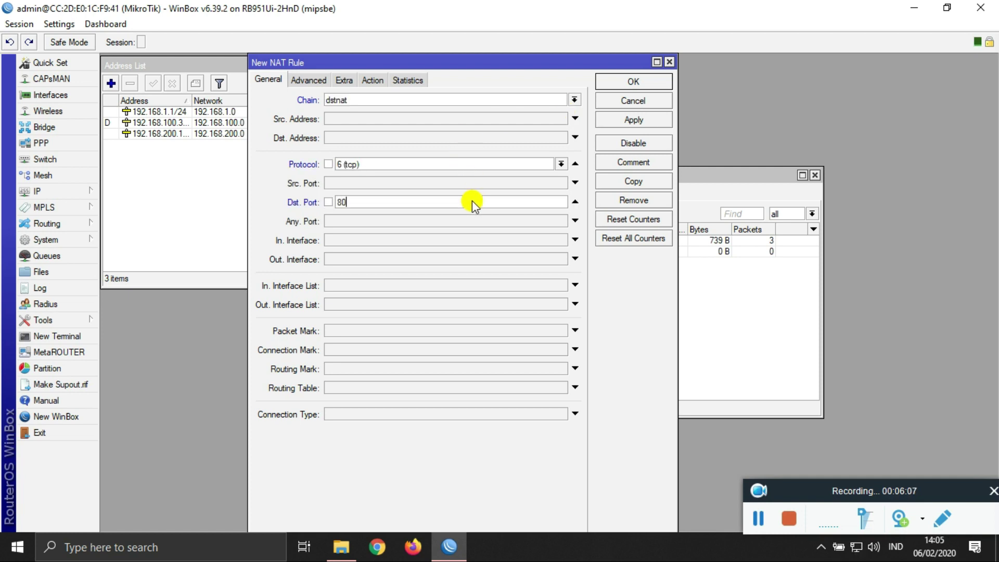
Step: Make the rule's action redirect to port 8080 and save it
{"action": "left_click", "coordinate": [375, 78]}
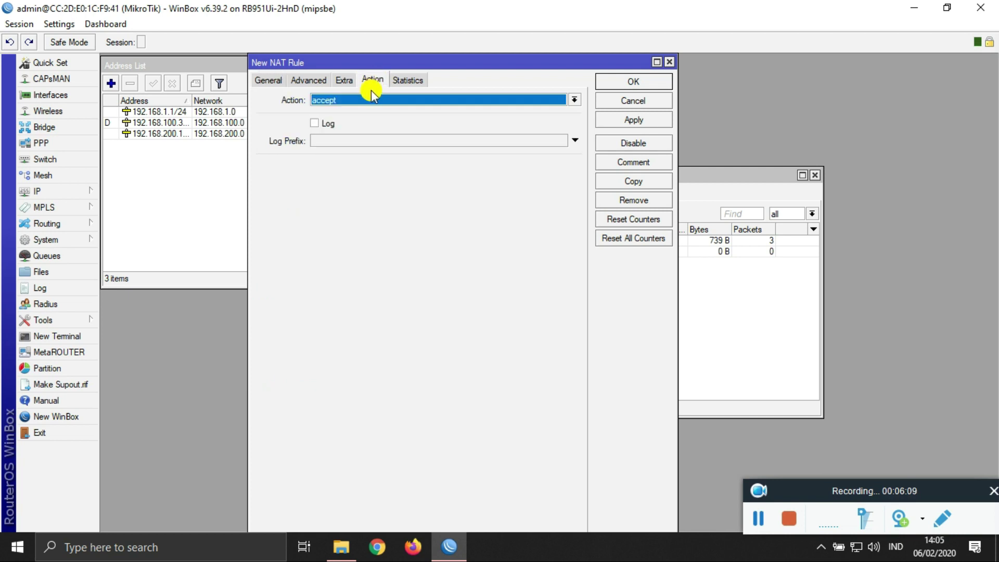
{"action": "left_click", "coordinate": [370, 98]}
{"action": "left_click", "coordinate": [363, 196]}
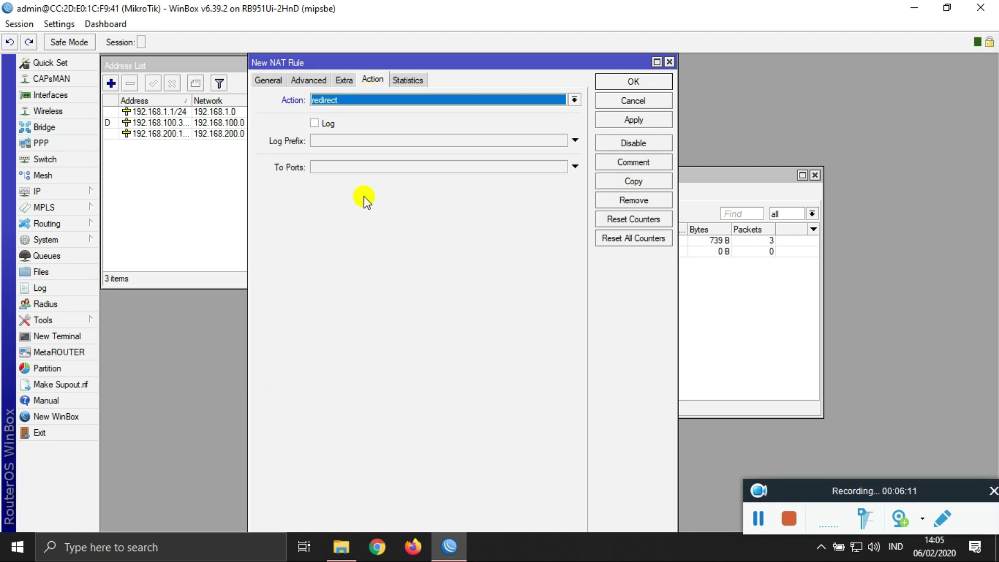
{"action": "left_click", "coordinate": [364, 167]}
{"action": "type", "text": "8080"}
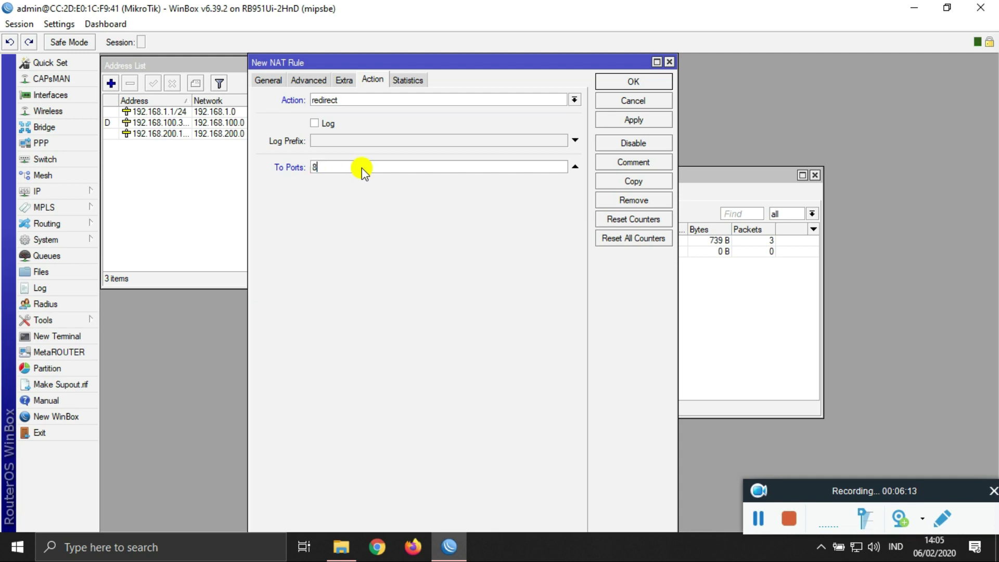
{"action": "left_click", "coordinate": [634, 119]}
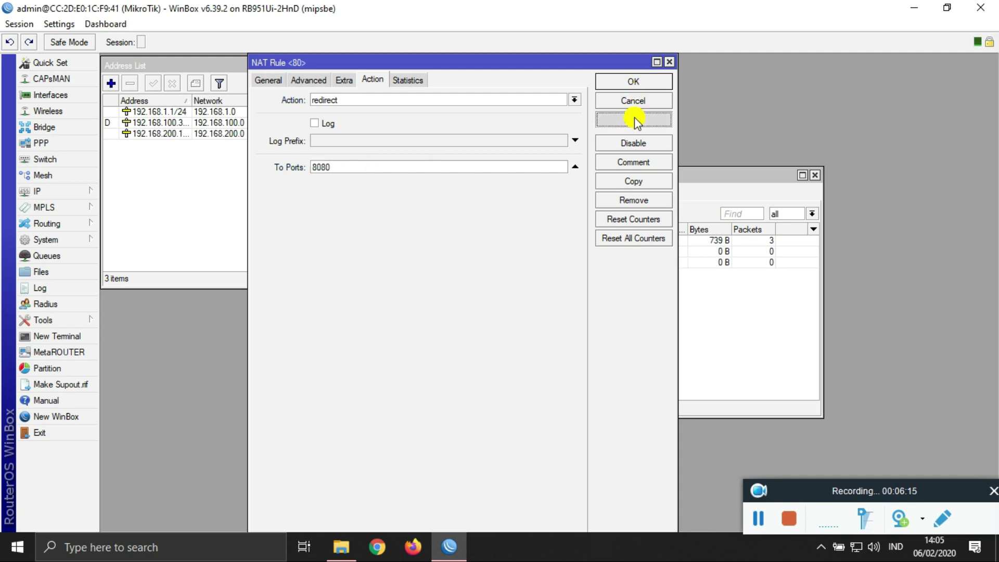
{"action": "left_click", "coordinate": [634, 81]}
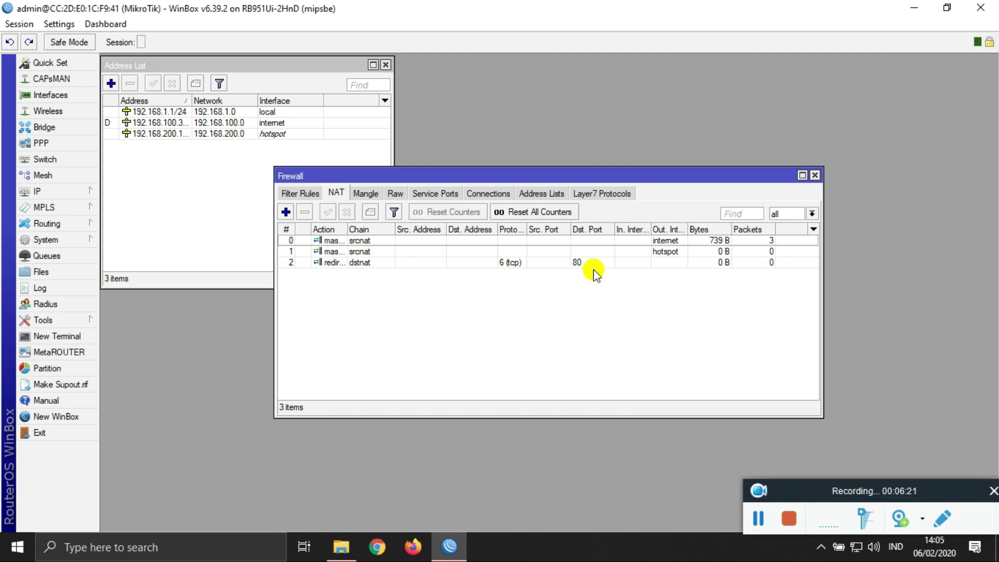
{"action": "left_click", "coordinate": [854, 548]}
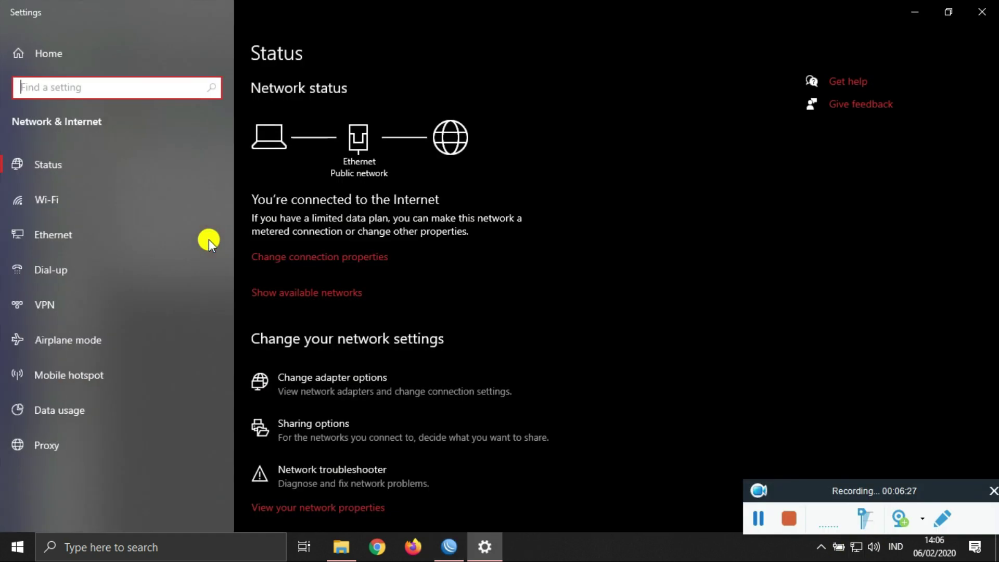
{"action": "left_click", "coordinate": [97, 236]}
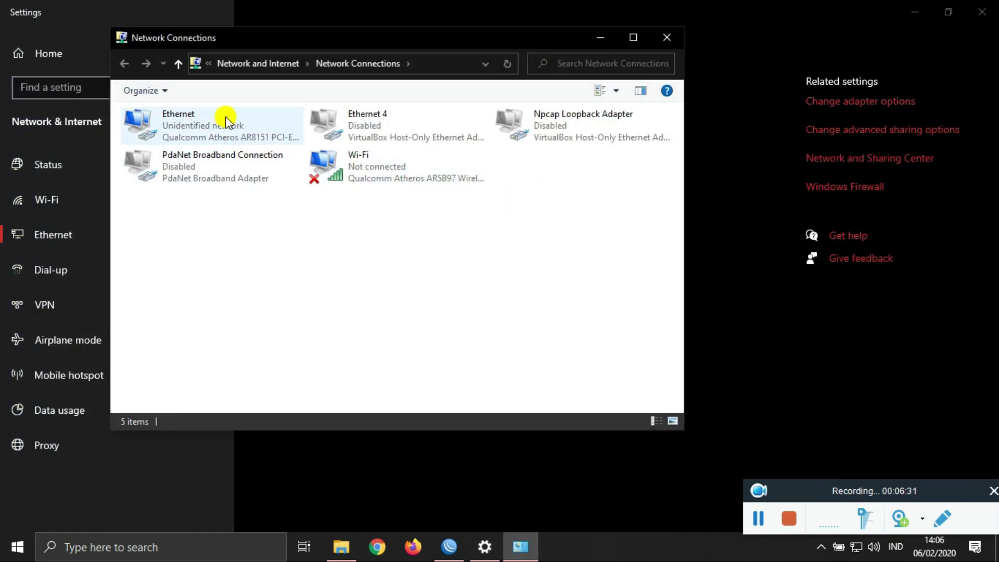
{"action": "double_click", "coordinate": [222, 116]}
{"action": "left_click", "coordinate": [435, 263]}
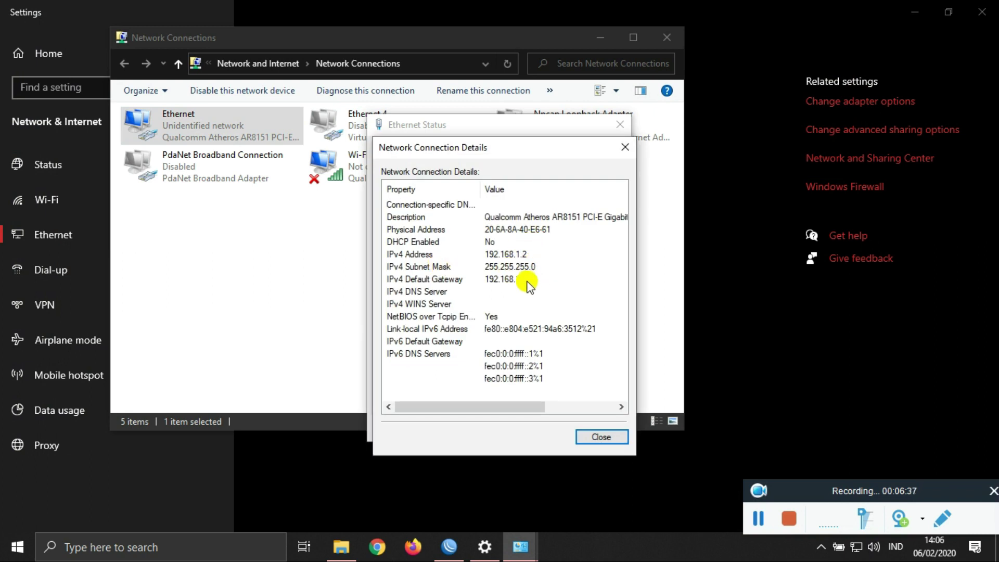
{"action": "left_click", "coordinate": [619, 149]}
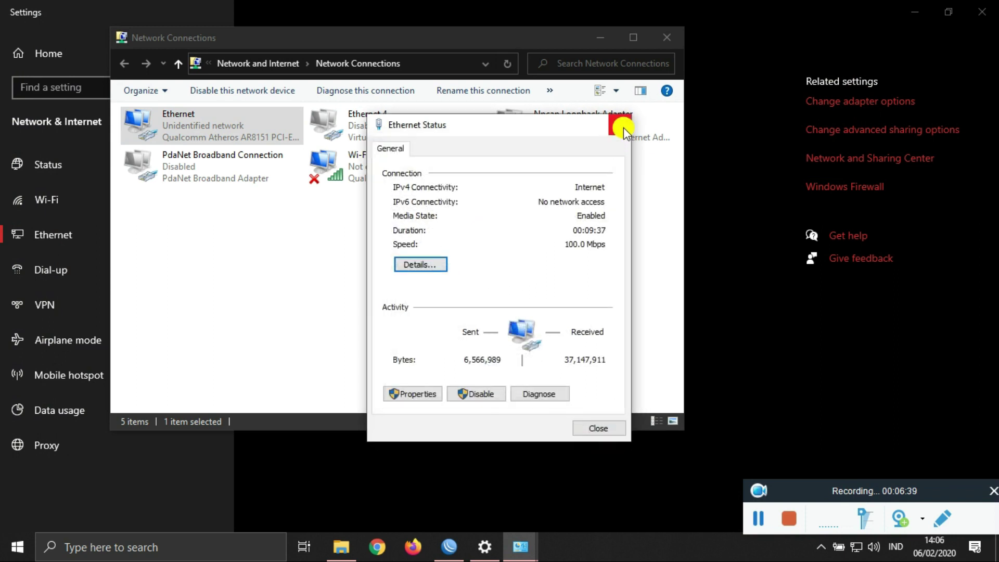
{"action": "left_click", "coordinate": [623, 127]}
{"action": "left_click", "coordinate": [666, 38]}
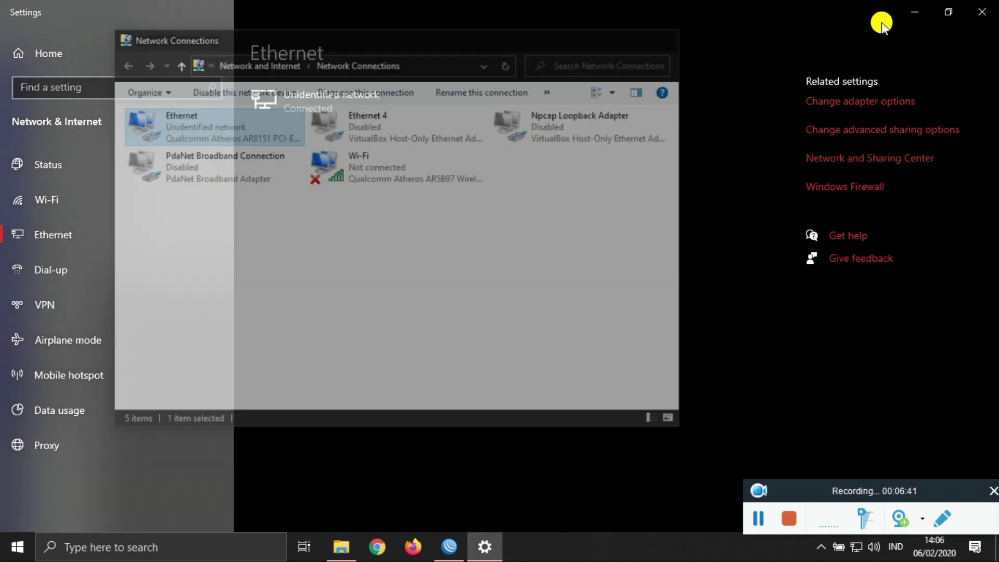
{"action": "left_click", "coordinate": [982, 11]}
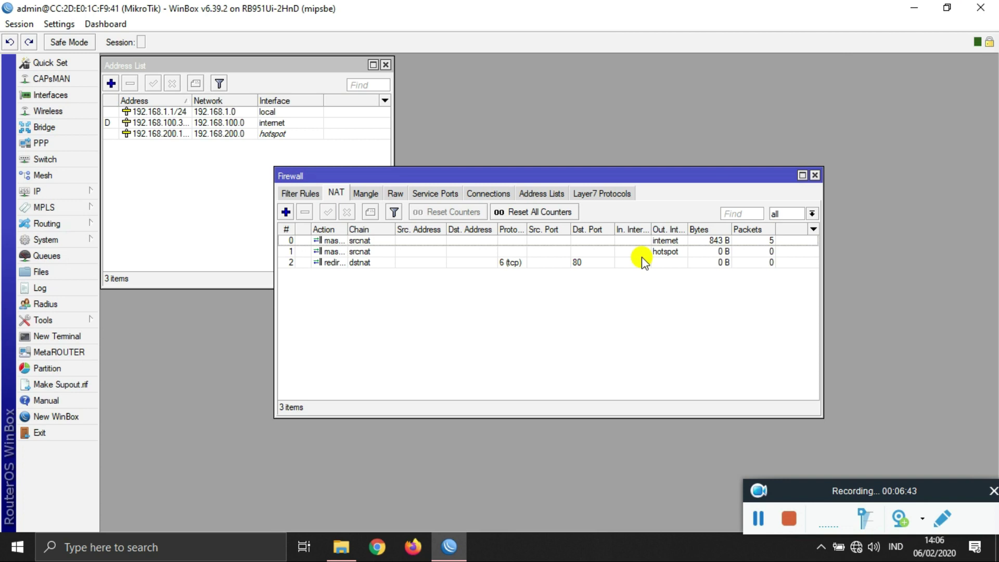
{"action": "key", "text": "super+r"}
Step: Run ping google.com in Command Prompt; it reports the host cannot be found
{"action": "type", "text": "cmd"}
{"action": "key", "text": "Return"}
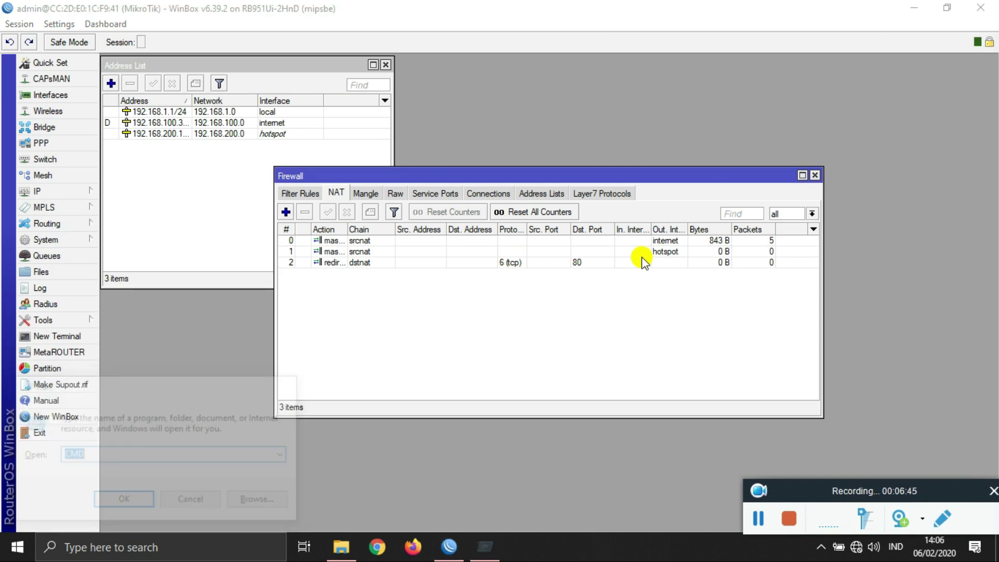
{"action": "type", "text": "p"}
{"action": "key", "text": "BackSpace"}
{"action": "type", "text": "ping go"}
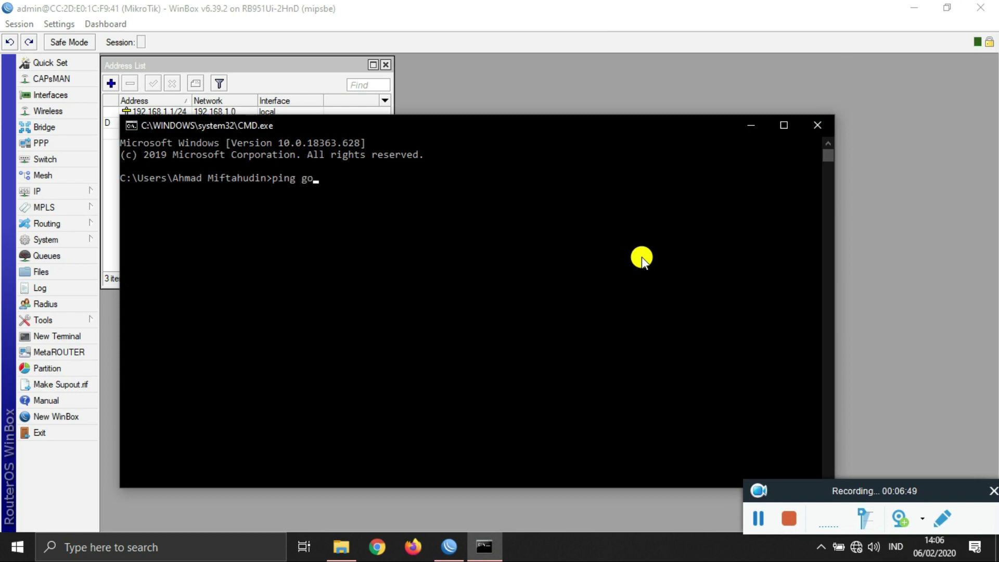
{"action": "type", "text": "ogle.com"}
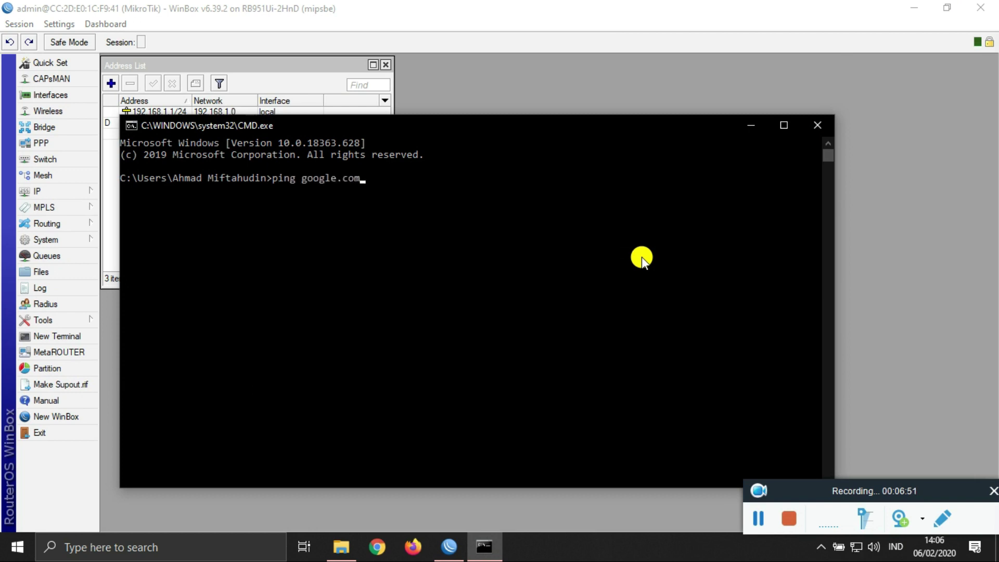
{"action": "key", "text": "Return"}
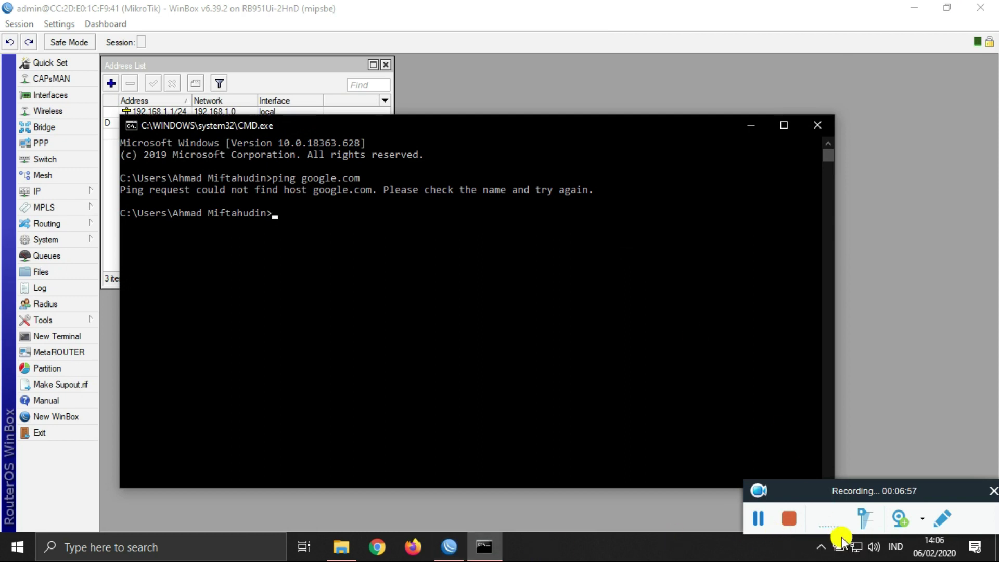
{"action": "left_click", "coordinate": [856, 545]}
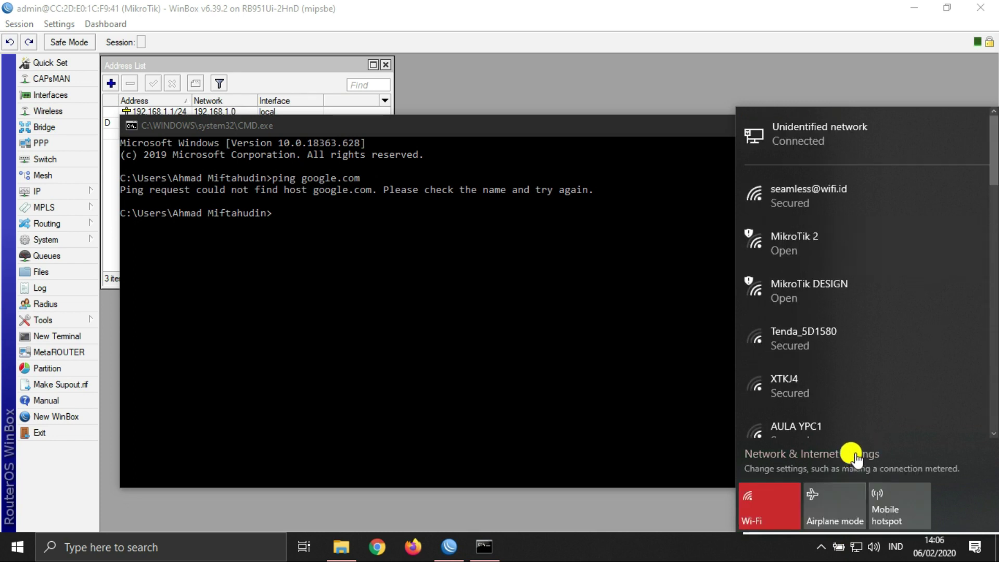
Step: Open the Ethernet adapter's IPv4 properties from Network & Internet settings
{"action": "left_click", "coordinate": [857, 454]}
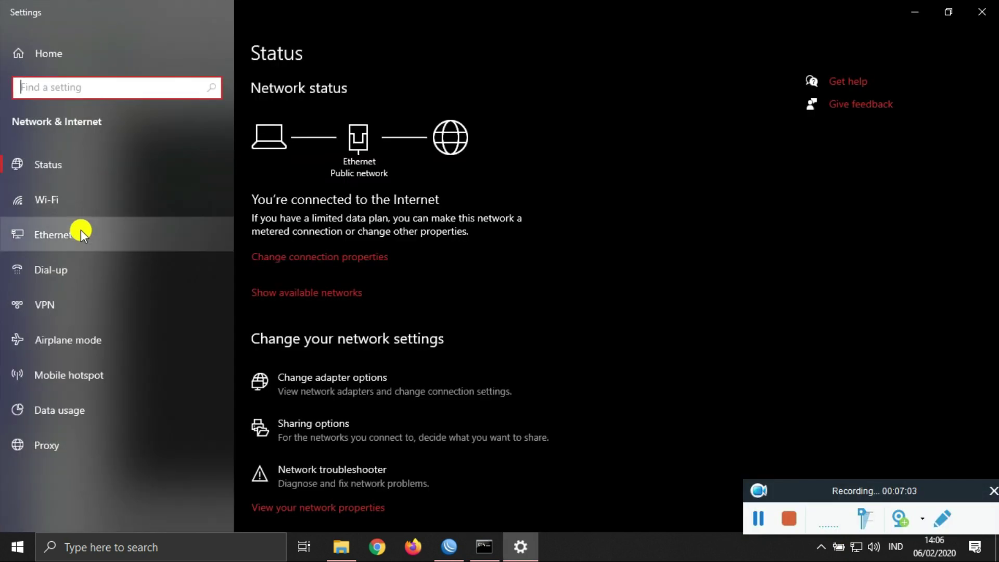
{"action": "left_click", "coordinate": [81, 231]}
{"action": "left_click", "coordinate": [820, 108]}
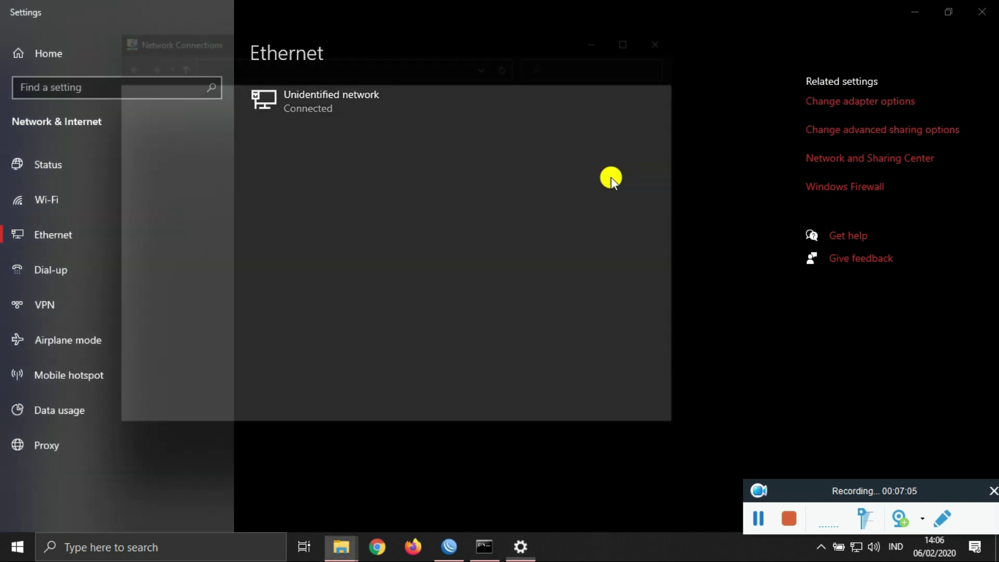
{"action": "double_click", "coordinate": [208, 125]}
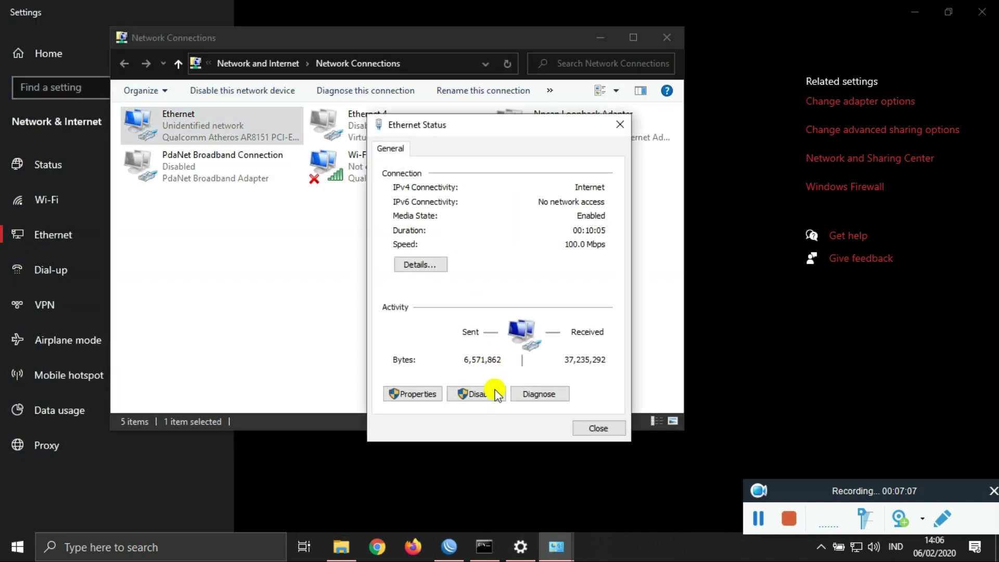
{"action": "left_click", "coordinate": [432, 398]}
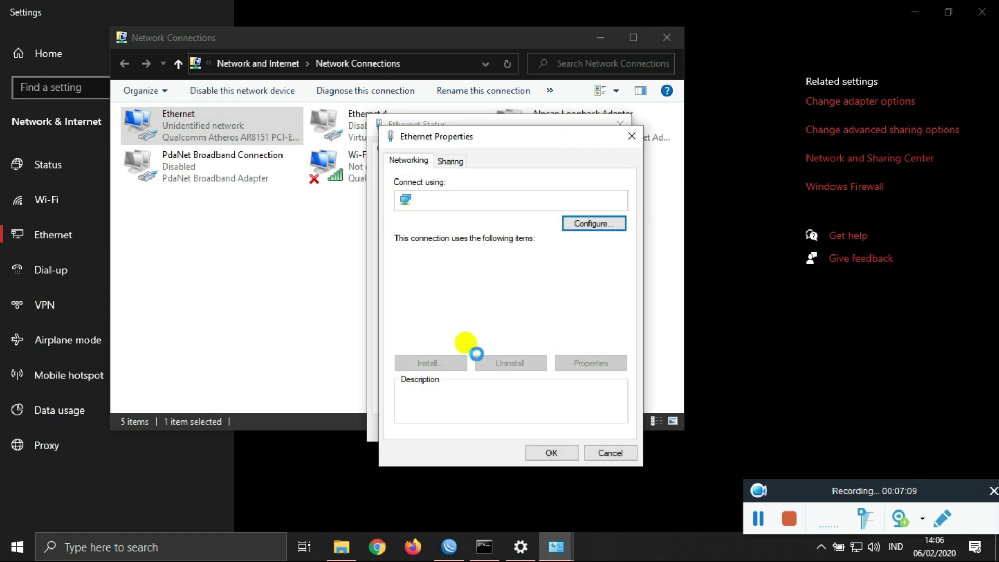
{"action": "double_click", "coordinate": [490, 320]}
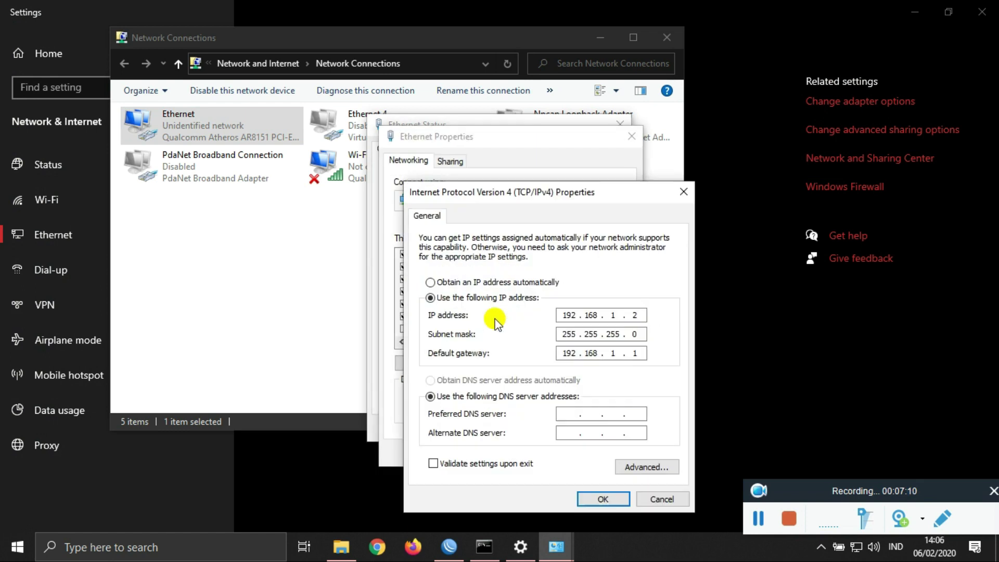
Step: Set the preferred DNS server to 192.168.100.1 and confirm the adapter dialogs
{"action": "left_click", "coordinate": [575, 414]}
{"action": "type", "text": "192.168.100.1"}
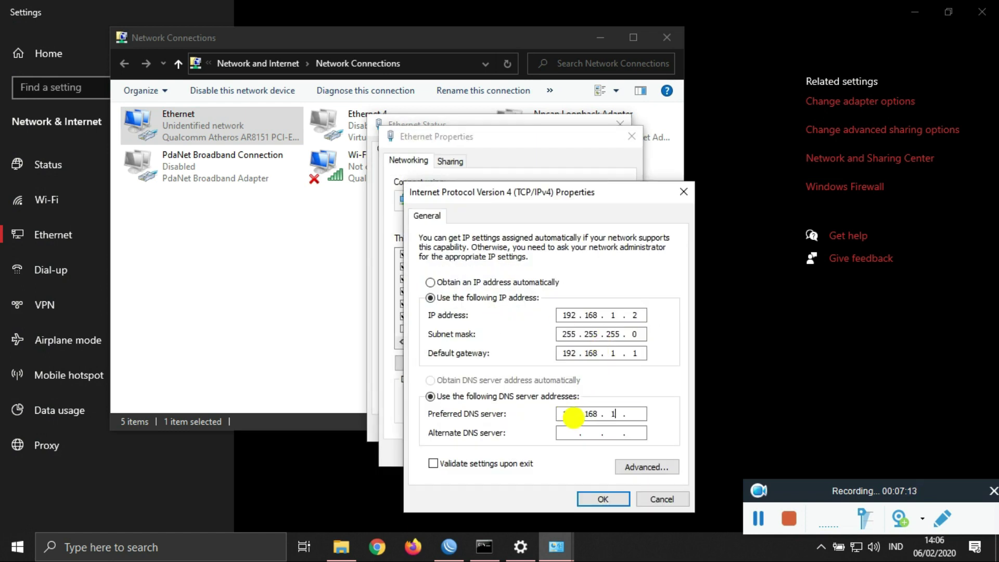
{"action": "left_click", "coordinate": [602, 499]}
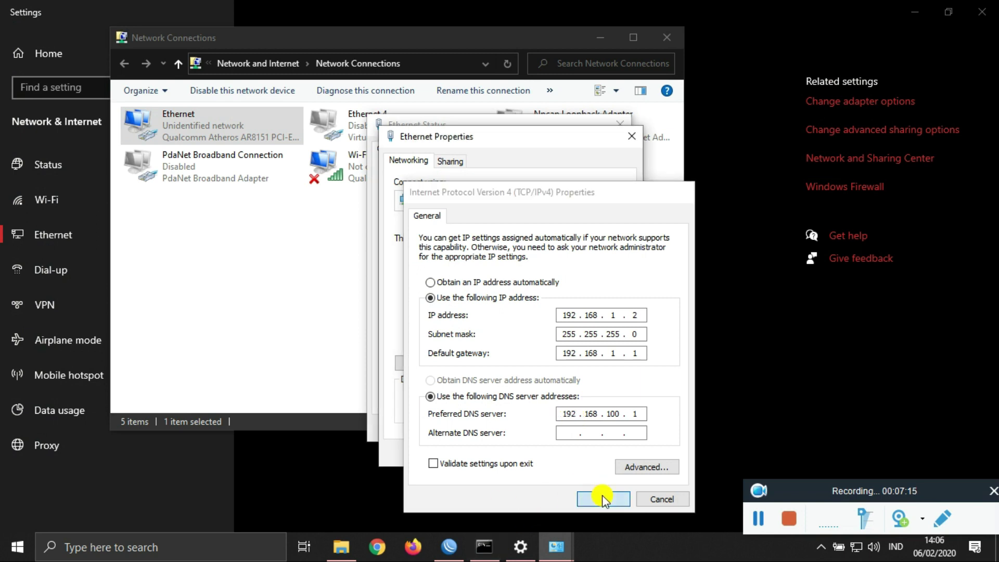
{"action": "left_click", "coordinate": [552, 454]}
{"action": "left_click", "coordinate": [588, 426]}
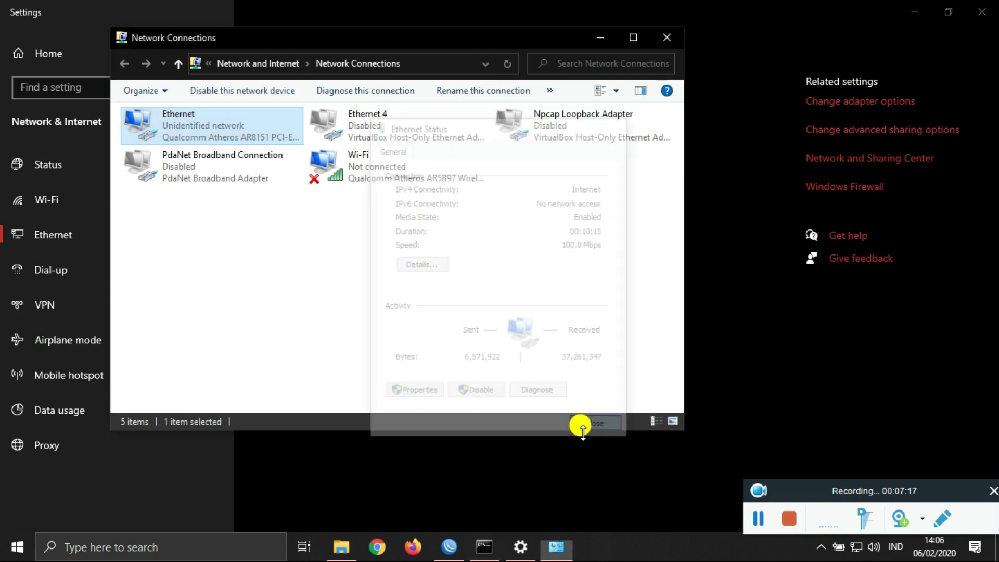
{"action": "left_click", "coordinate": [486, 548]}
Step: Rerun ping google.com and ping 192.168.1.1, both now replying with 0% loss
{"action": "key", "text": "Up"}
{"action": "key", "text": "Return"}
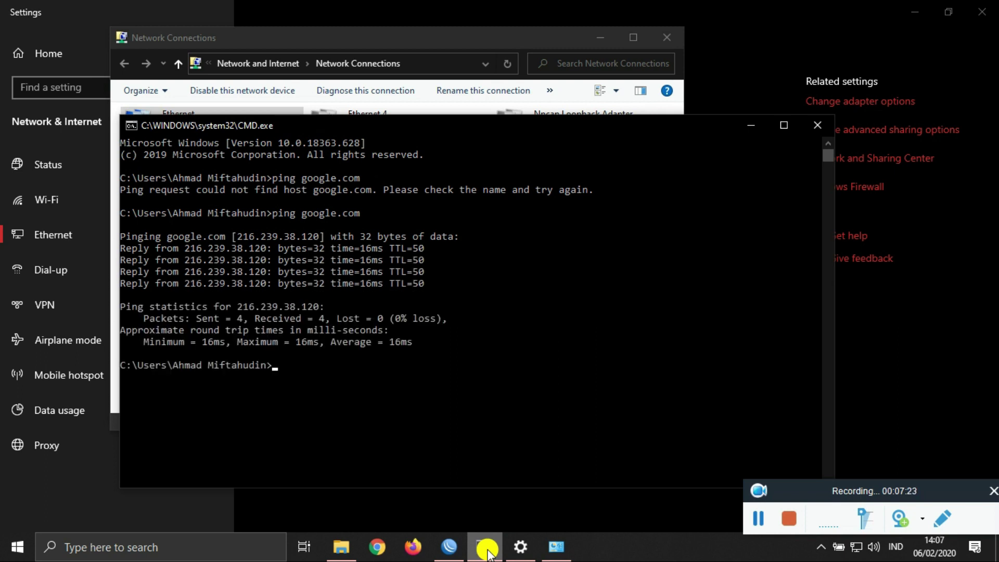
{"action": "type", "text": "ing 192.168.1.1"}
{"action": "key", "text": "Return"}
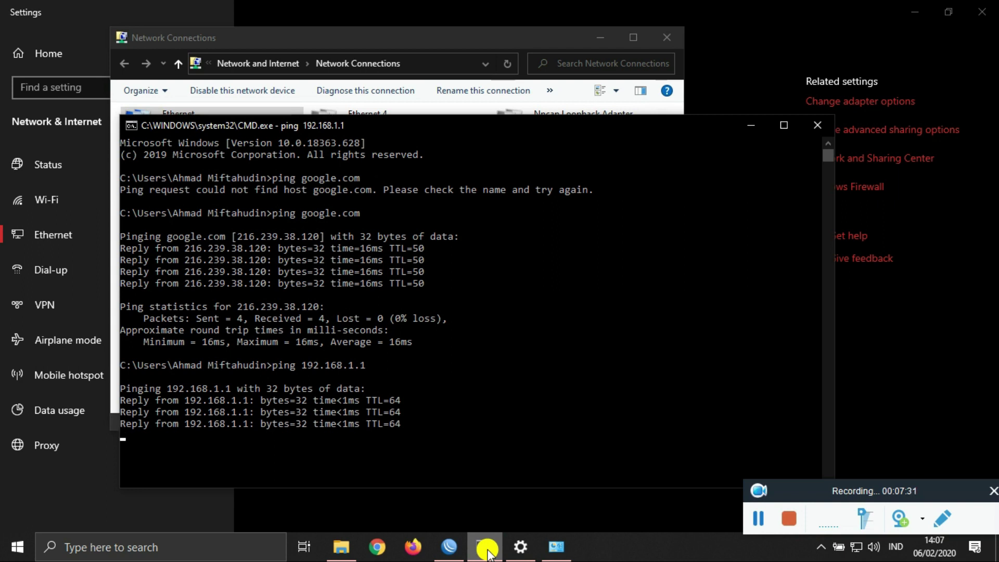
{"action": "left_click", "coordinate": [487, 551]}
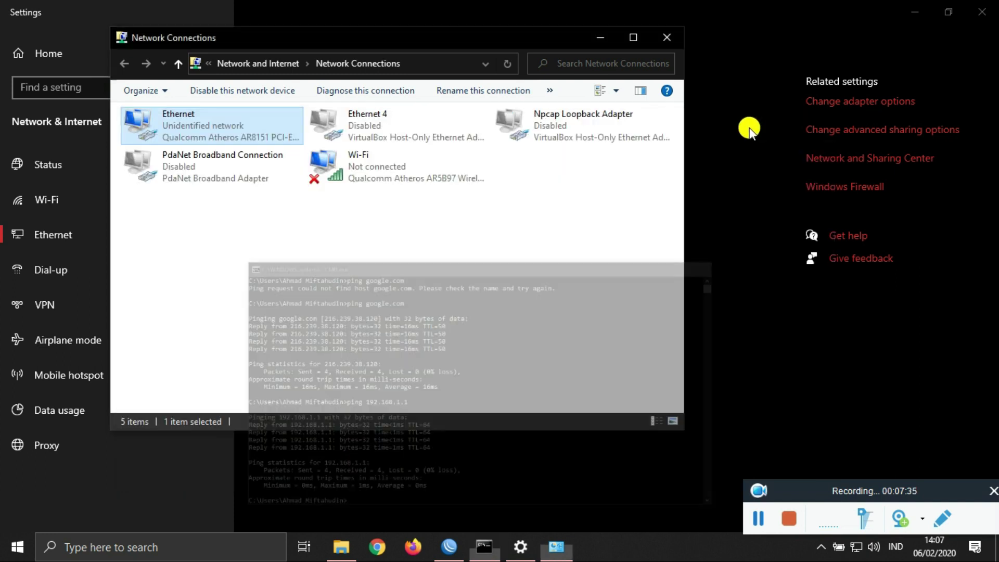
{"action": "left_click", "coordinate": [665, 38]}
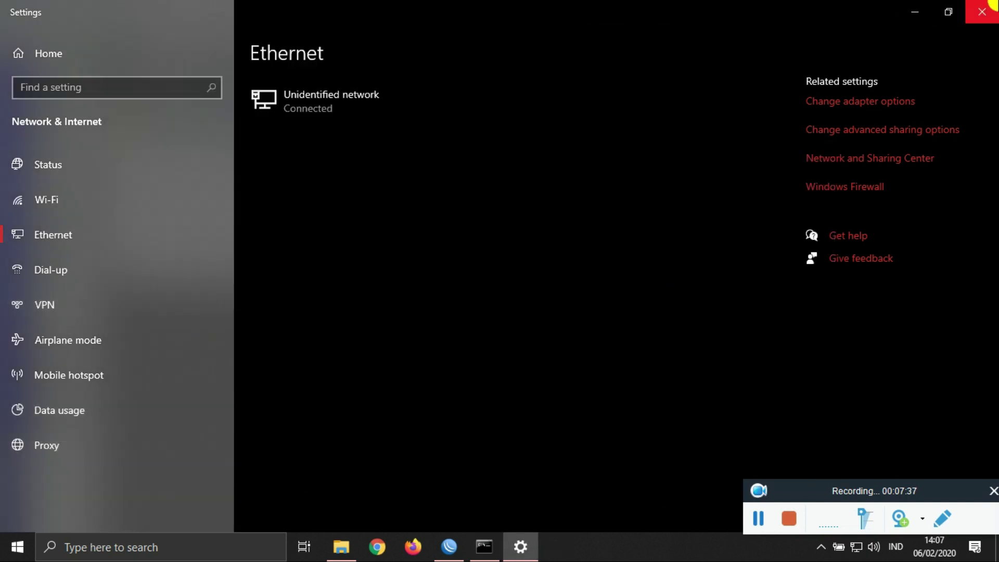
Step: Back in WinBox, raise the firewall NAT list, close Mesh, and open IP > Web Proxy
{"action": "left_click", "coordinate": [914, 9]}
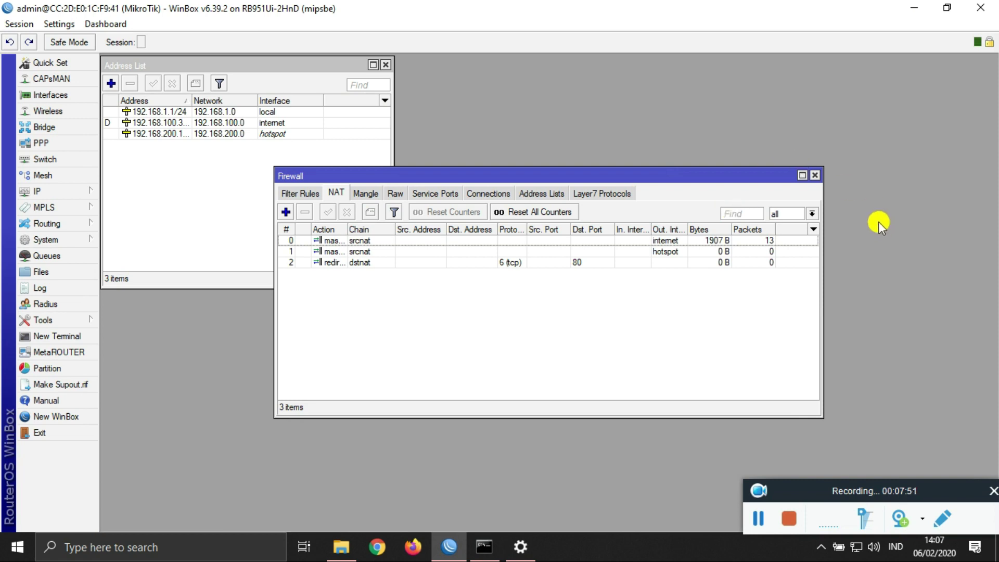
{"action": "left_click_drag", "start_coordinate": [747, 176], "coordinate": [732, 67]}
{"action": "left_click", "coordinate": [40, 180]}
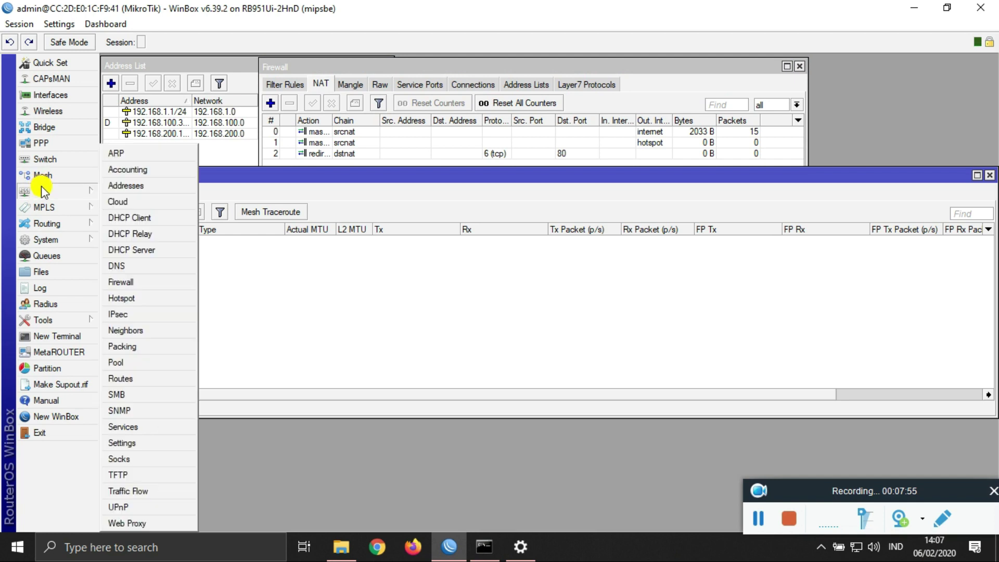
{"action": "left_click", "coordinate": [988, 176]}
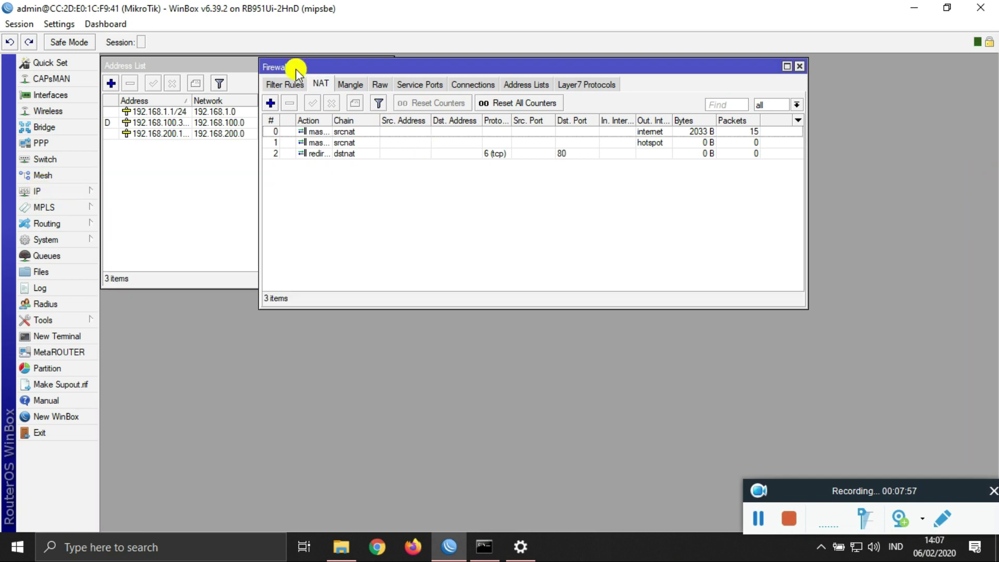
{"action": "mouse_move", "coordinate": [79, 191]}
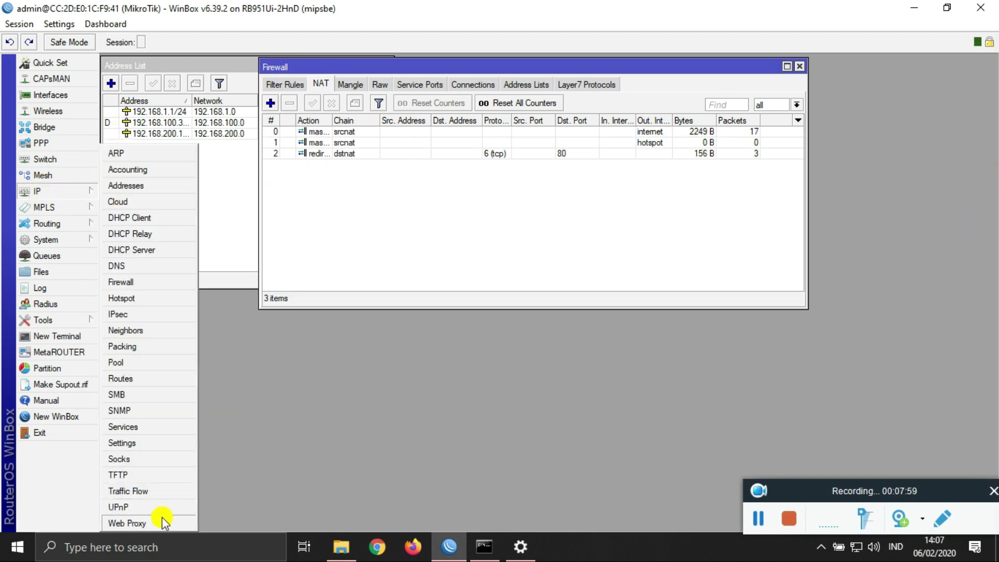
{"action": "left_click", "coordinate": [161, 518]}
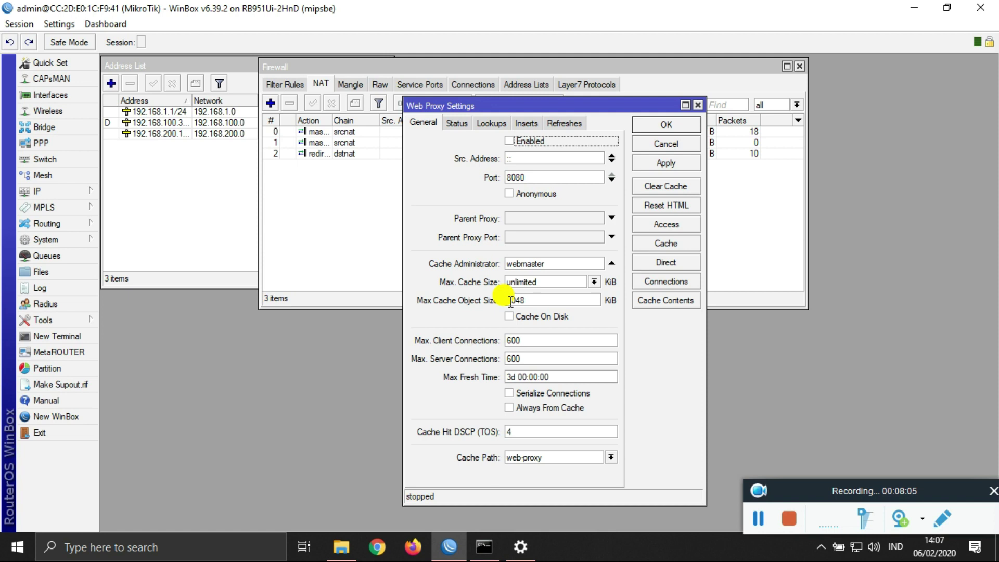
Step: Look through the proxy's Status, Lookups, Inserts and Refreshes statistics tabs
{"action": "left_click", "coordinate": [457, 123]}
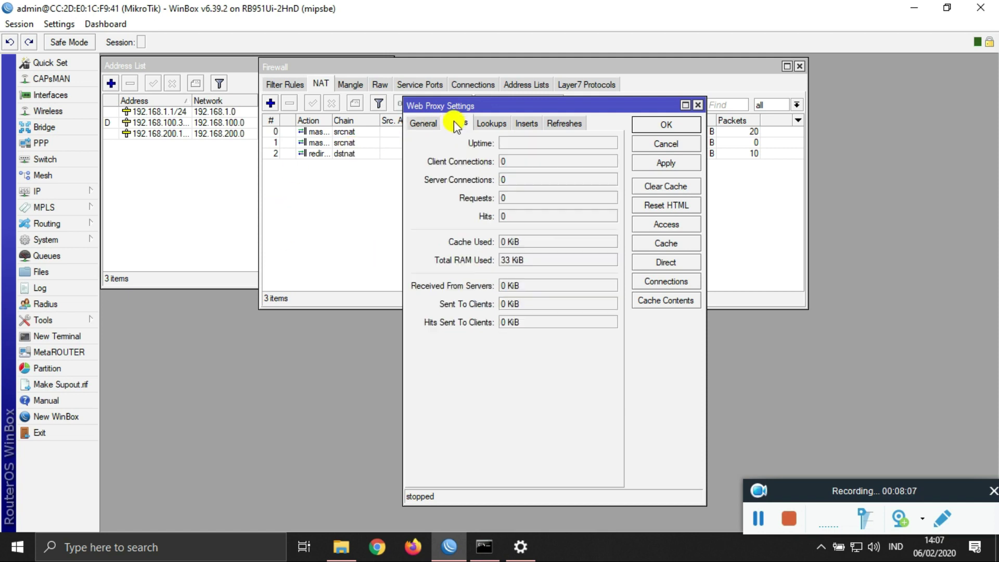
{"action": "left_click", "coordinate": [488, 123]}
{"action": "left_click", "coordinate": [523, 125]}
{"action": "left_click", "coordinate": [564, 123]}
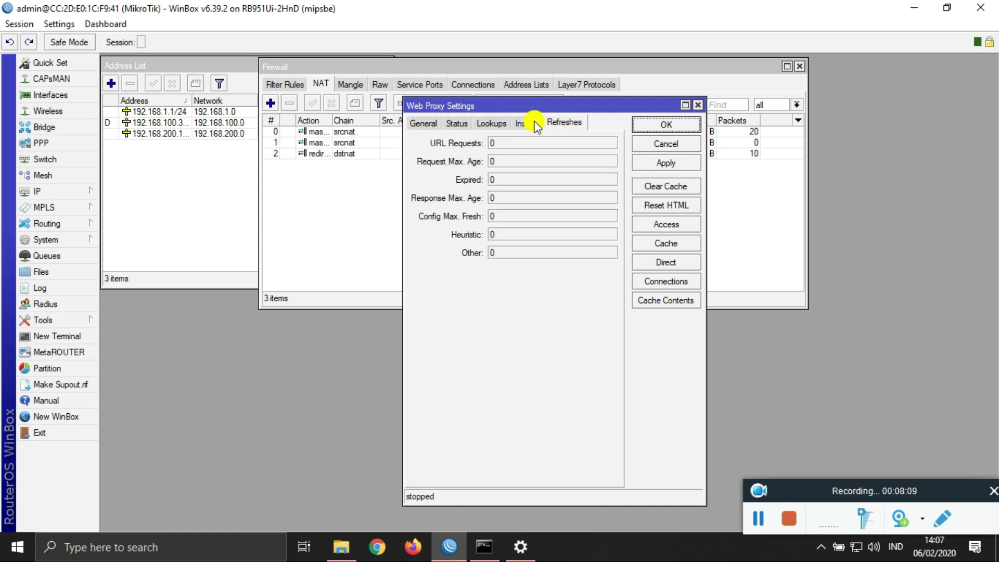
{"action": "left_click", "coordinate": [424, 124]}
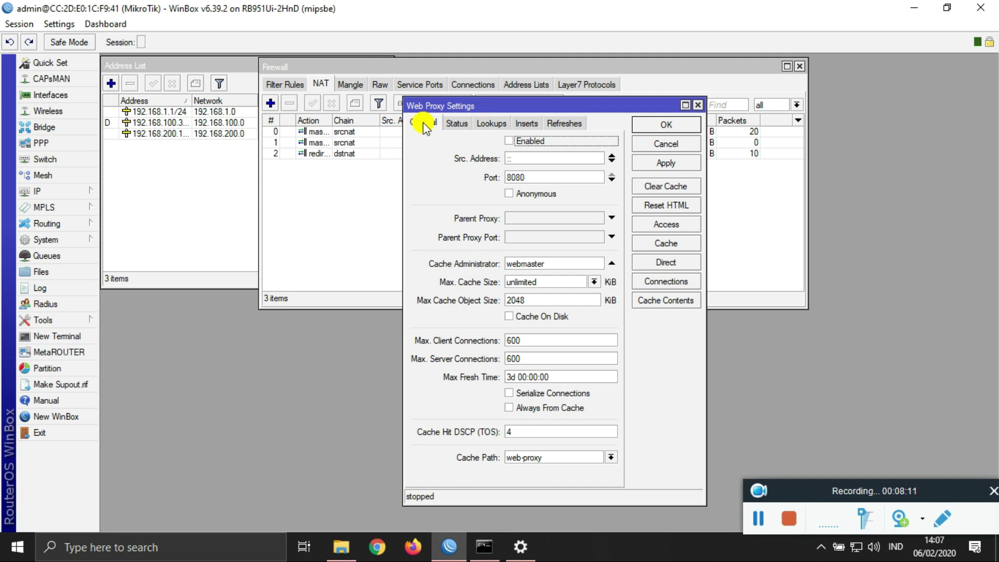
Step: Enable the proxy with cache administrator 'LATIHAN UKK' and cache on disk, then apply
{"action": "left_click", "coordinate": [513, 148]}
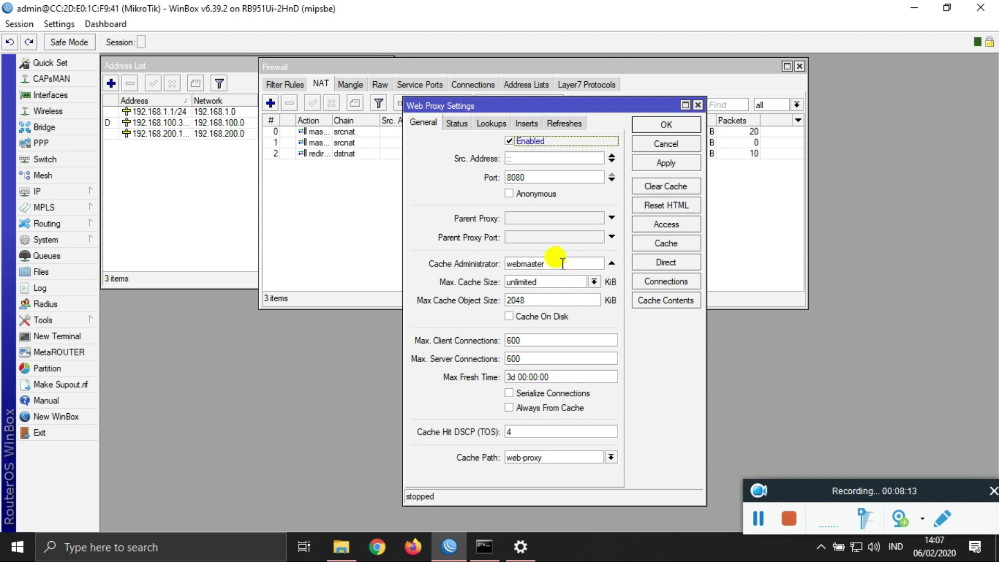
{"action": "left_click_drag", "start_coordinate": [556, 263], "coordinate": [497, 268]}
{"action": "type", "text": "LATIHAN UKK"}
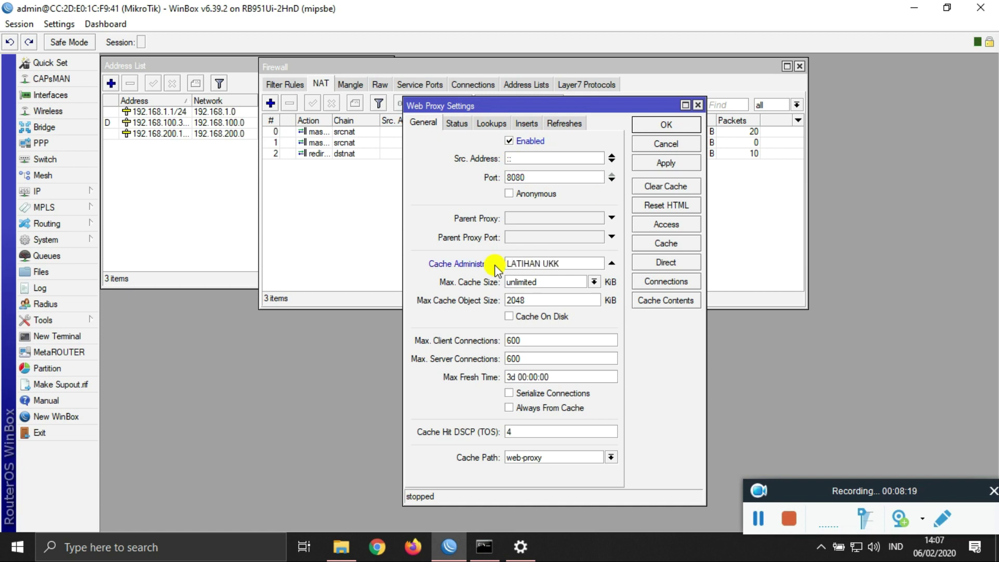
{"action": "left_click", "coordinate": [508, 316]}
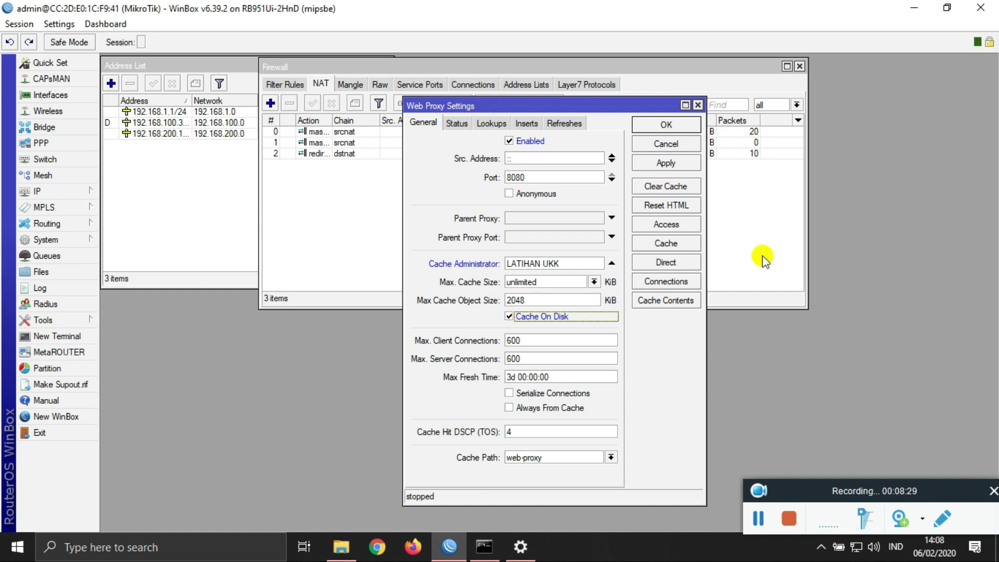
{"action": "left_click", "coordinate": [667, 163]}
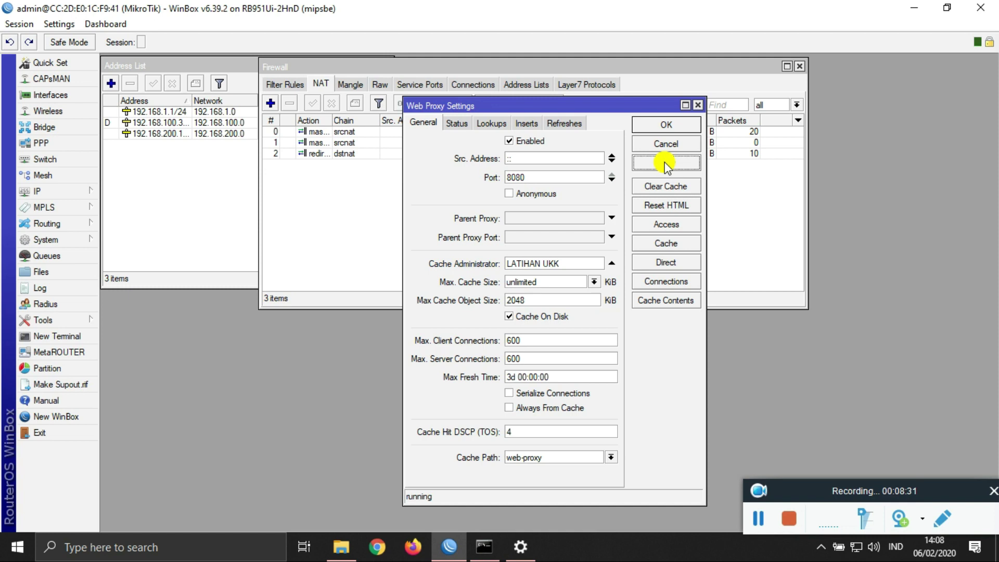
{"action": "left_click", "coordinate": [678, 227]}
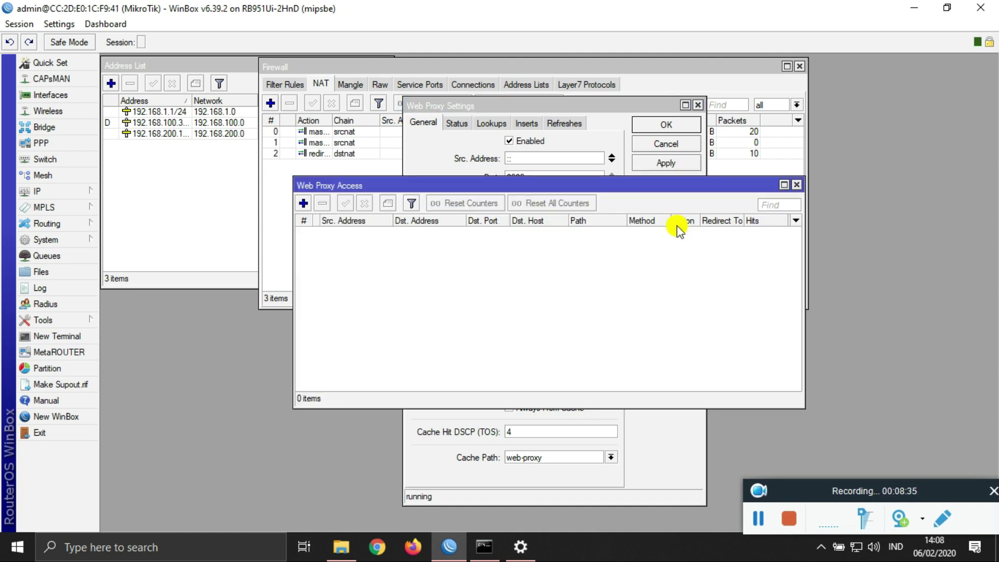
{"action": "left_click", "coordinate": [303, 203]}
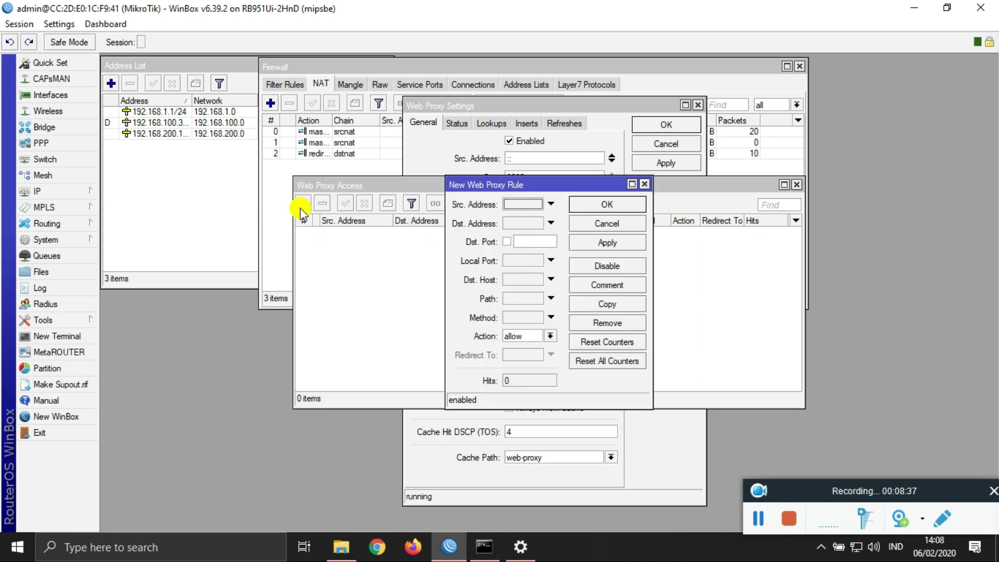
{"action": "left_click", "coordinate": [532, 241]}
{"action": "type", "text": "8"}
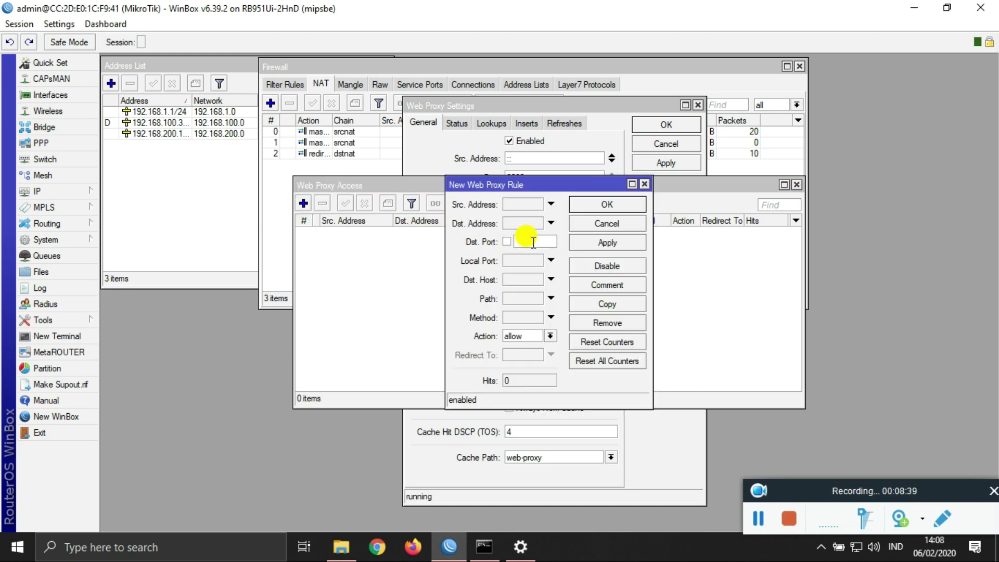
{"action": "type", "text": "0"}
{"action": "left_click", "coordinate": [522, 280]}
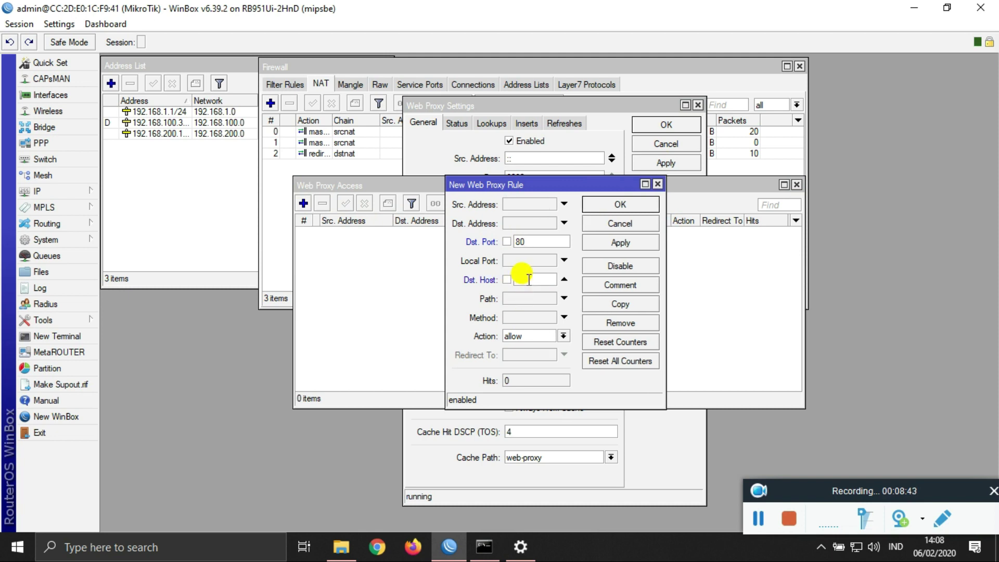
{"action": "type", "text": "www.linux"}
{"action": "type", "text": ".o"}
{"action": "type", "text": "r."}
{"action": "type", "text": "id"}
{"action": "left_click", "coordinate": [563, 336]}
{"action": "left_click", "coordinate": [547, 357]}
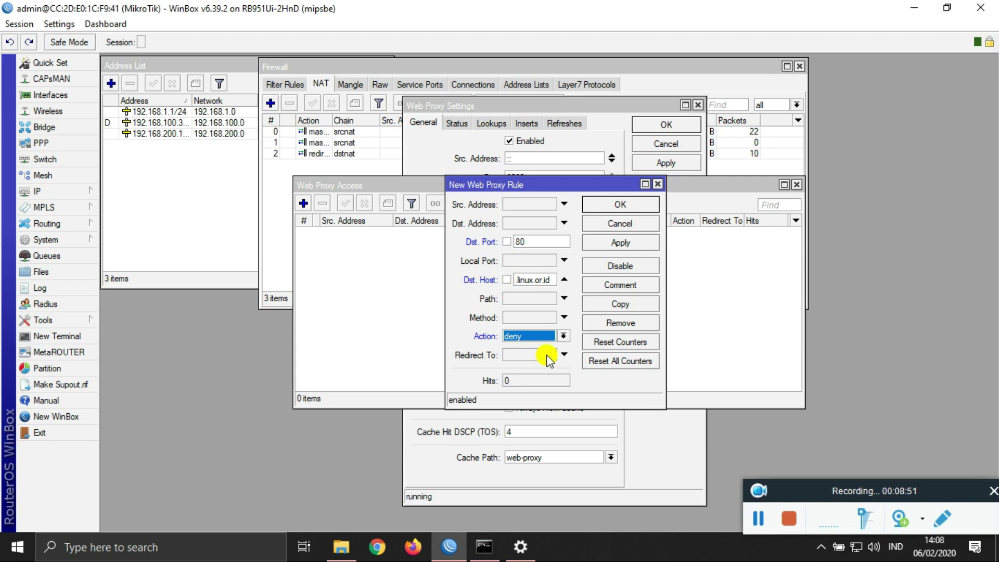
{"action": "left_click", "coordinate": [620, 242]}
{"action": "left_click", "coordinate": [620, 205]}
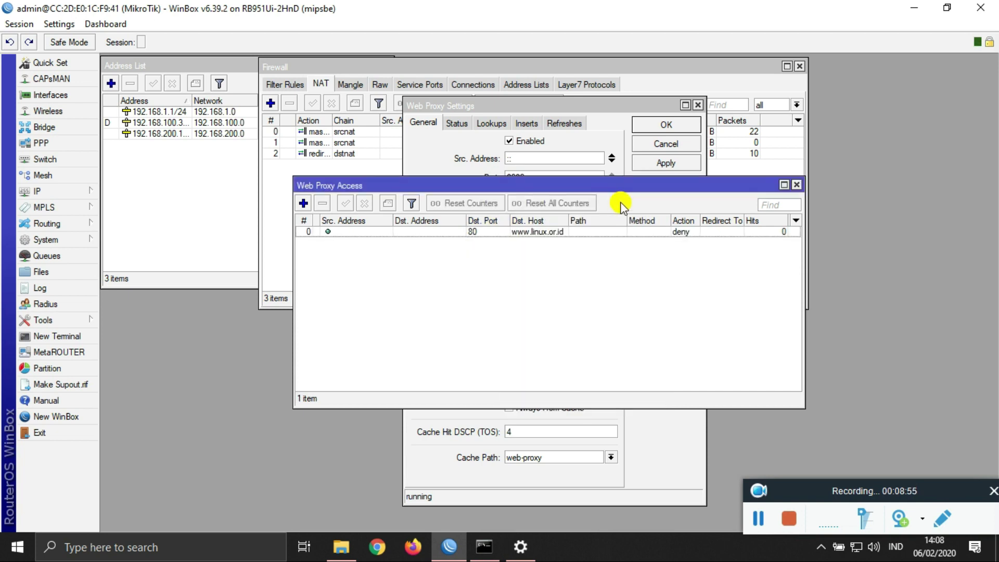
{"action": "left_click", "coordinate": [412, 547]}
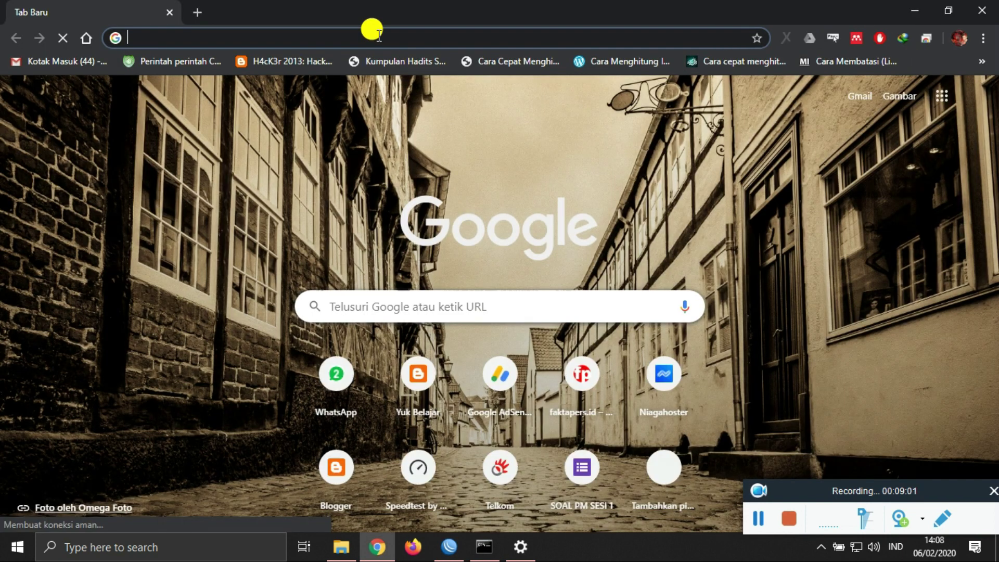
{"action": "type", "text": "www."}
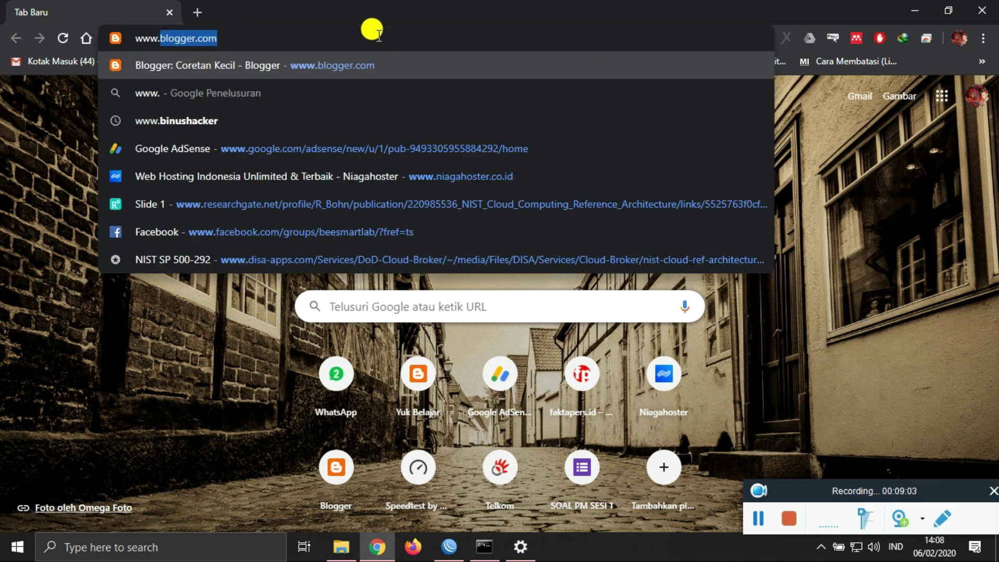
{"action": "type", "text": "linux.or.id"}
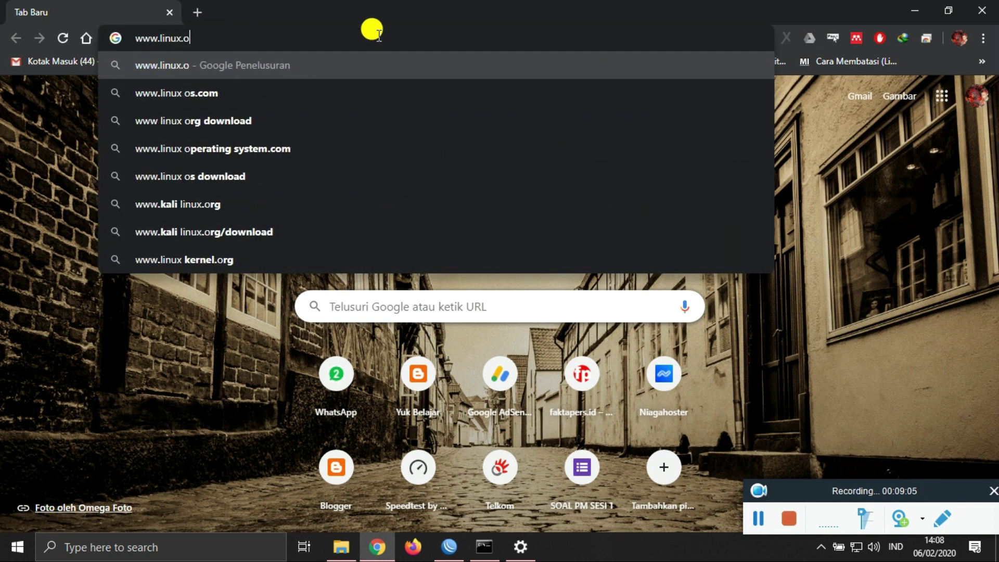
{"action": "key", "text": "Return"}
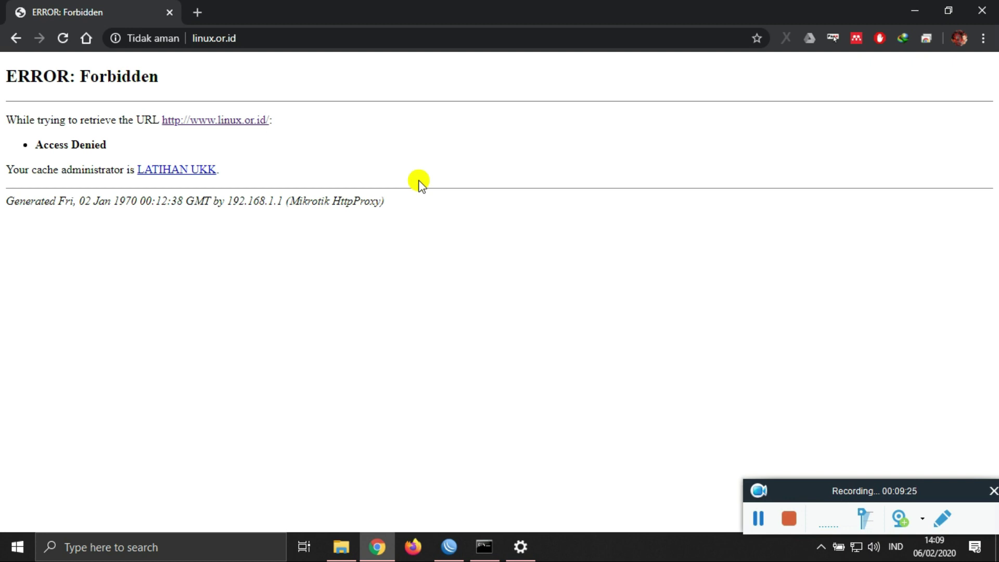
{"action": "left_click", "coordinate": [915, 10]}
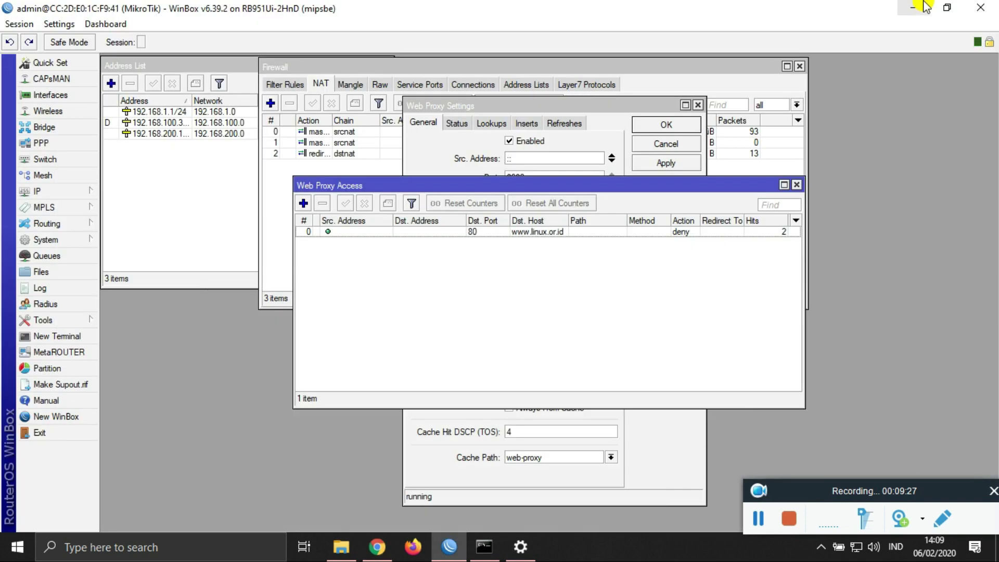
Step: Close the Web Proxy Access, Web Proxy Settings and Firewall windows, then open IP > DHCP Server
{"action": "left_click", "coordinate": [797, 185]}
{"action": "left_click", "coordinate": [697, 144]}
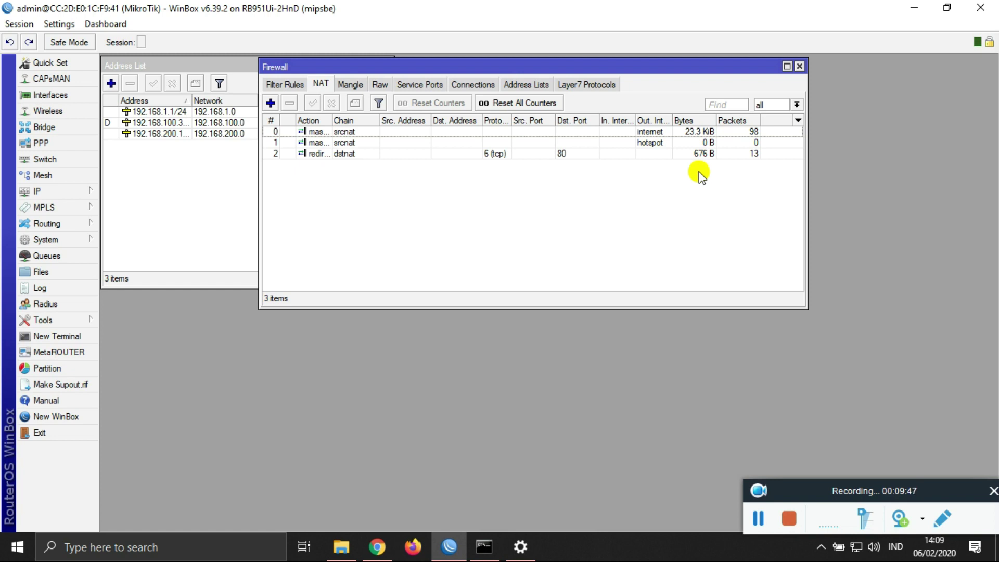
{"action": "left_click", "coordinate": [800, 67]}
{"action": "left_click", "coordinate": [45, 191]}
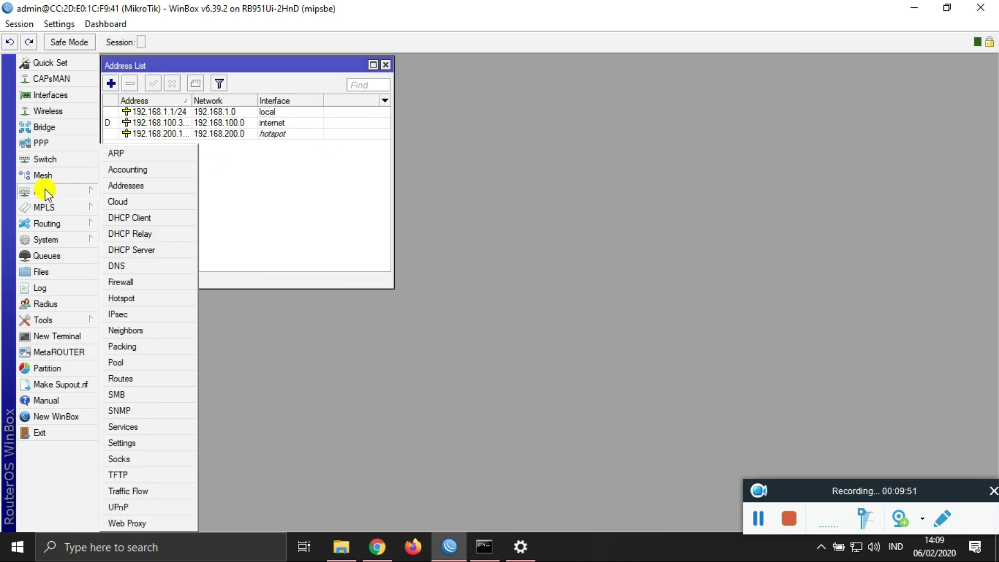
{"action": "left_click", "coordinate": [177, 249]}
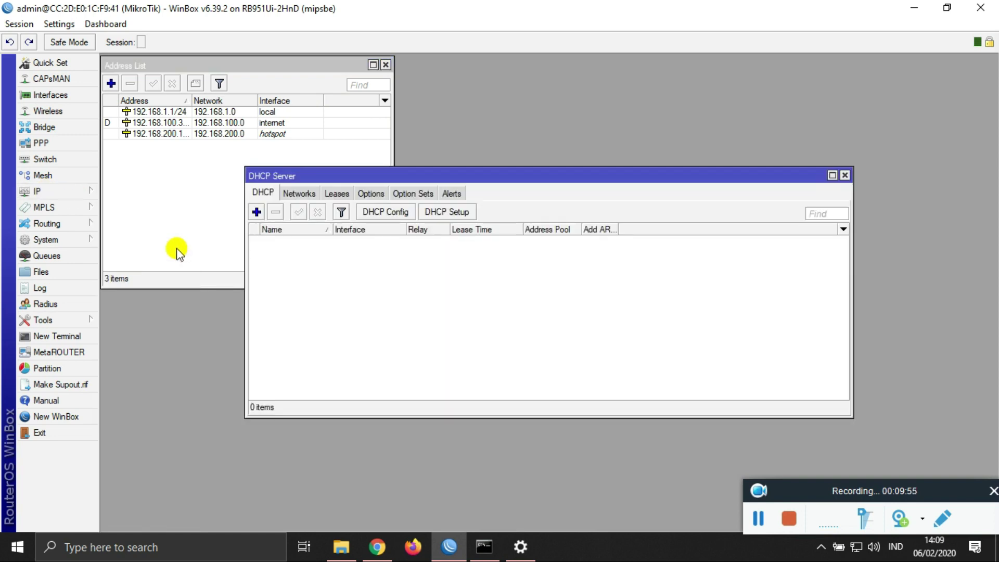
Step: Run DHCP Setup on the local interface, accepting the 192.168.1.0/24 address space and gateway
{"action": "left_click", "coordinate": [447, 216]}
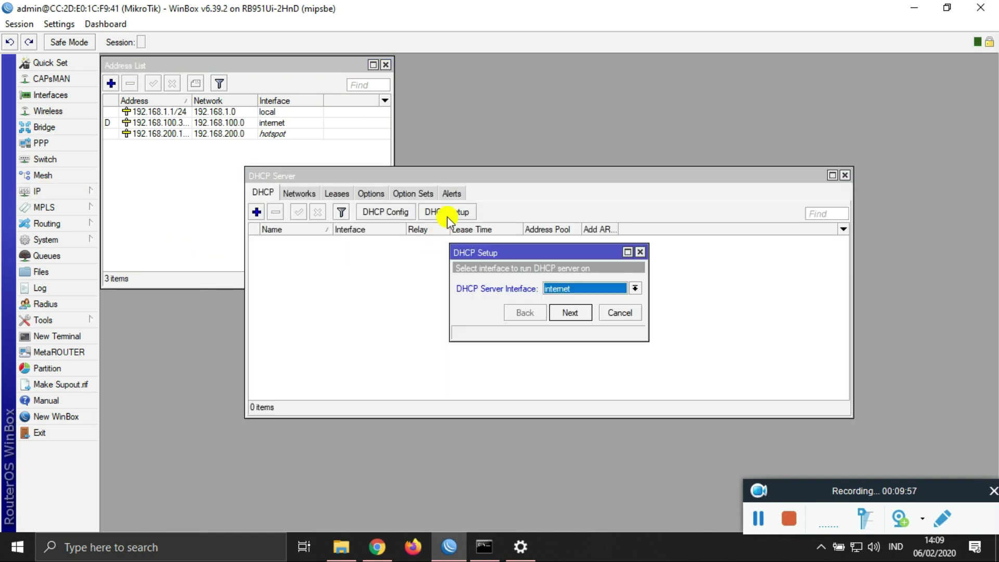
{"action": "left_click", "coordinate": [567, 289]}
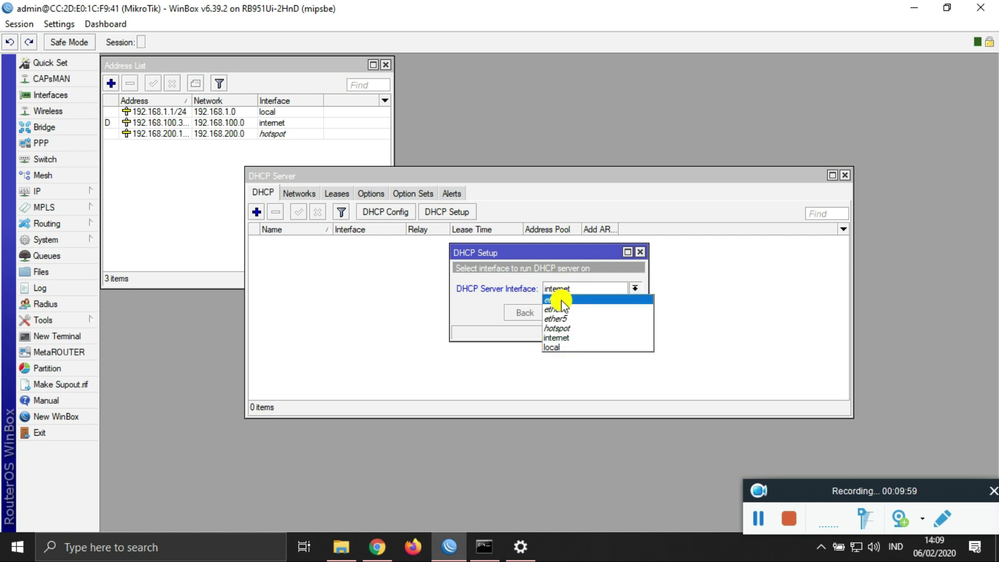
{"action": "left_click", "coordinate": [568, 347]}
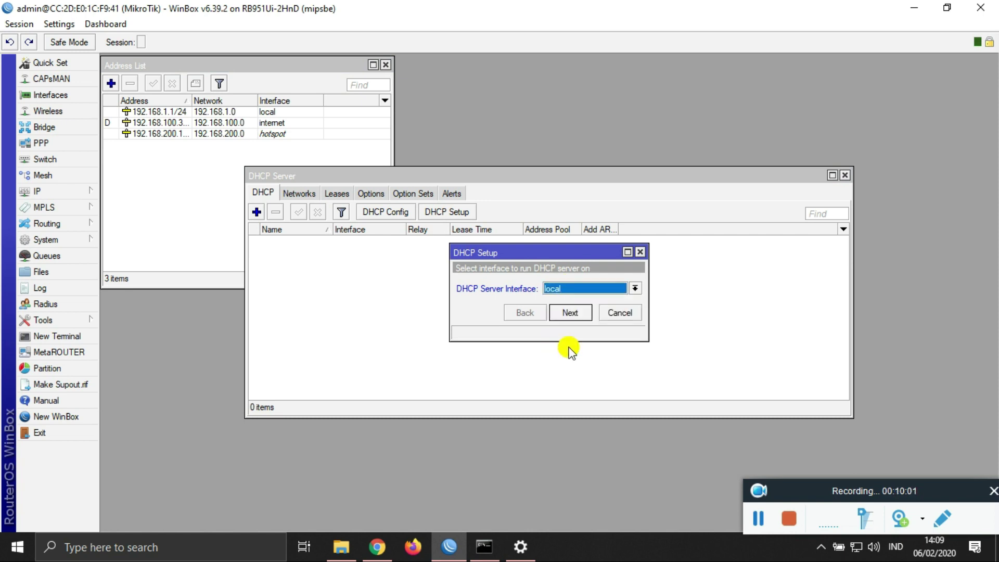
{"action": "left_click", "coordinate": [572, 313]}
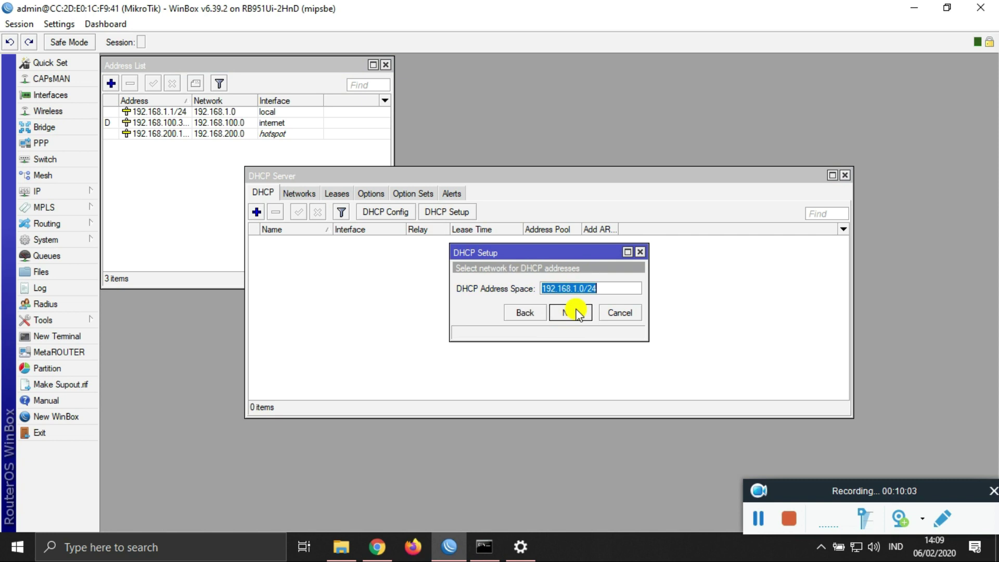
{"action": "left_click", "coordinate": [573, 313]}
{"action": "left_click", "coordinate": [572, 313]}
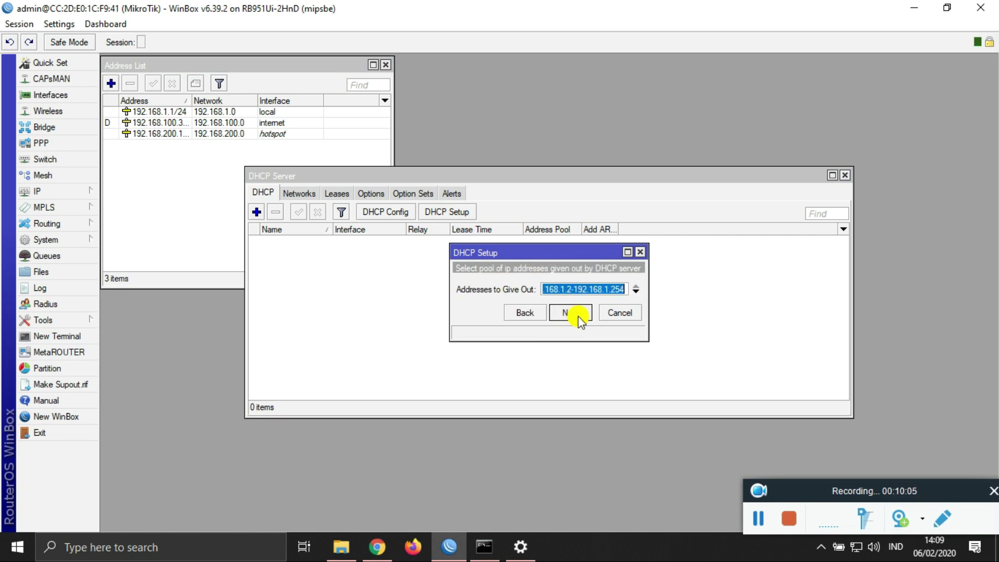
Step: Adjust the address range, keep the DNS servers, finish with a 00:10:00 lease, and close DHCP Server
{"action": "left_click", "coordinate": [627, 292]}
{"action": "key", "text": "BackSpace"}
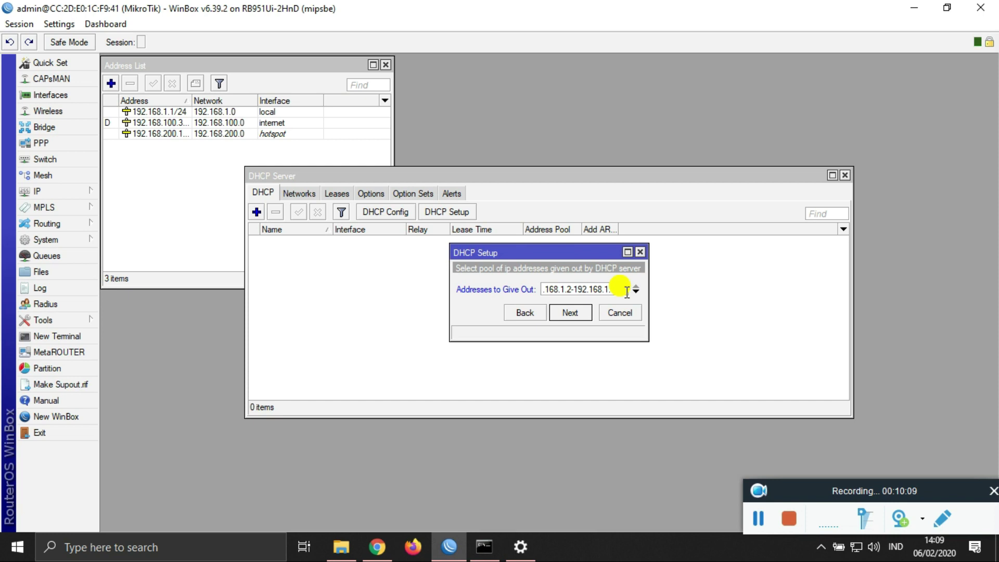
{"action": "left_click", "coordinate": [576, 312]}
{"action": "left_click", "coordinate": [577, 312]}
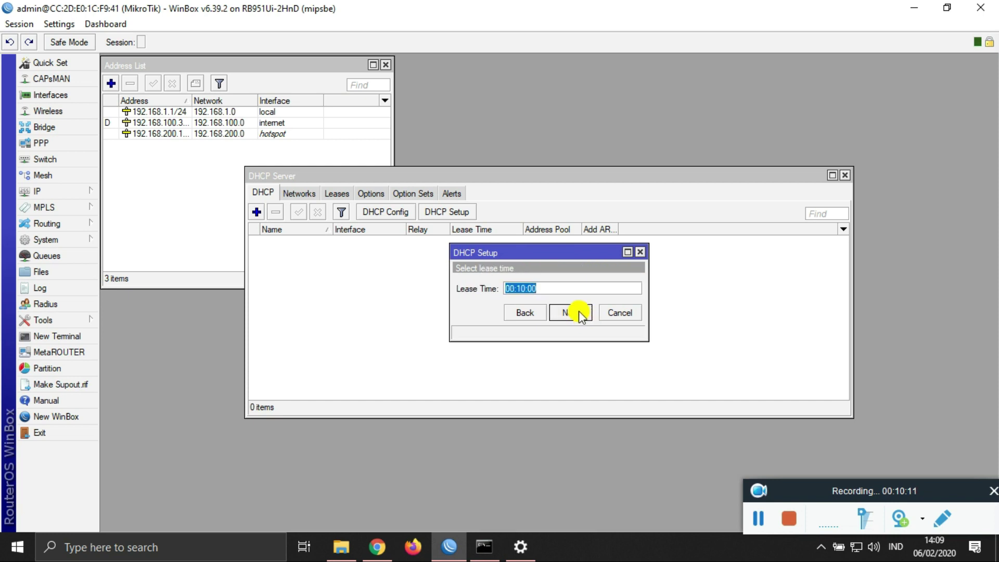
{"action": "left_click", "coordinate": [579, 312]}
{"action": "left_click", "coordinate": [553, 287]}
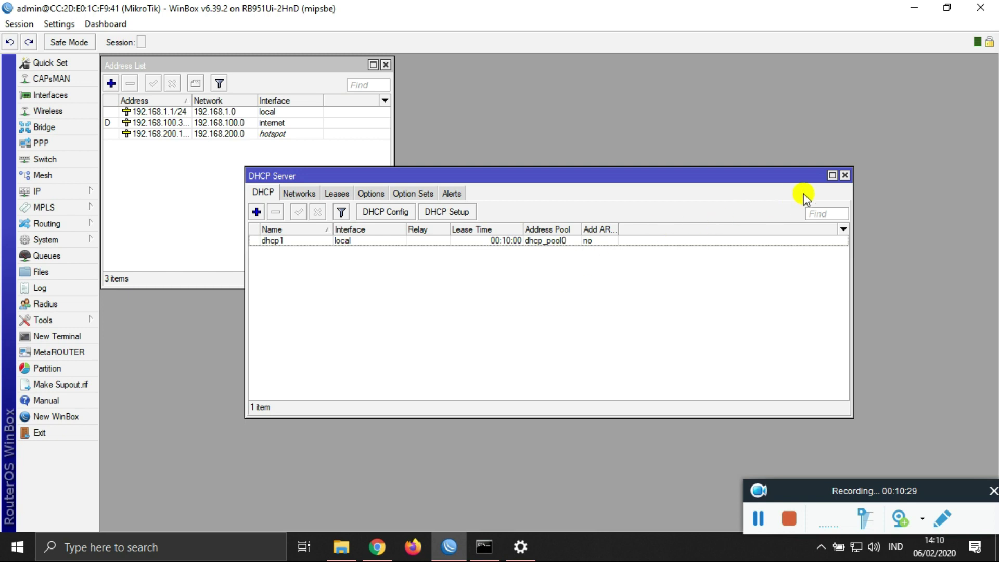
{"action": "left_click", "coordinate": [845, 175]}
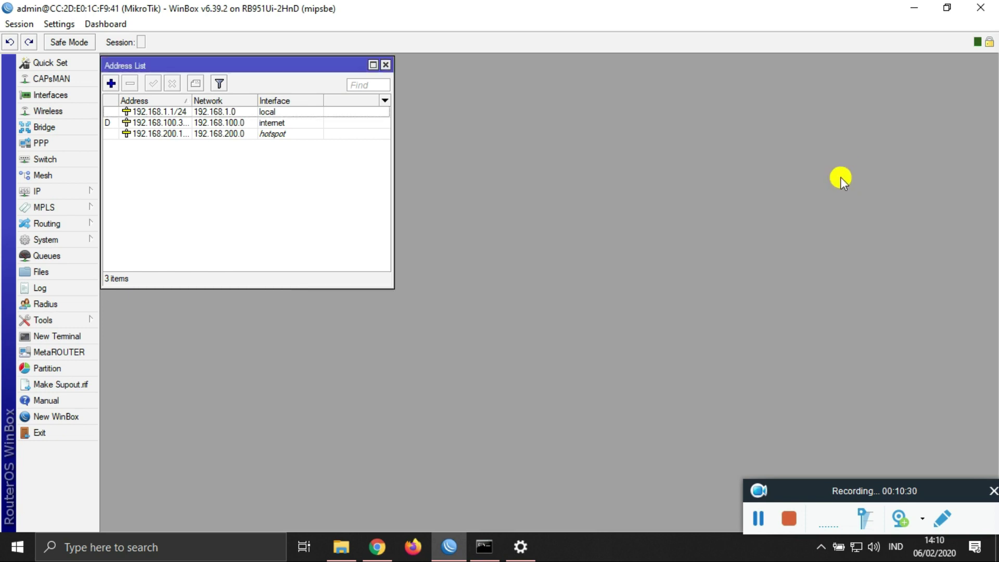
{"action": "left_click", "coordinate": [70, 191]}
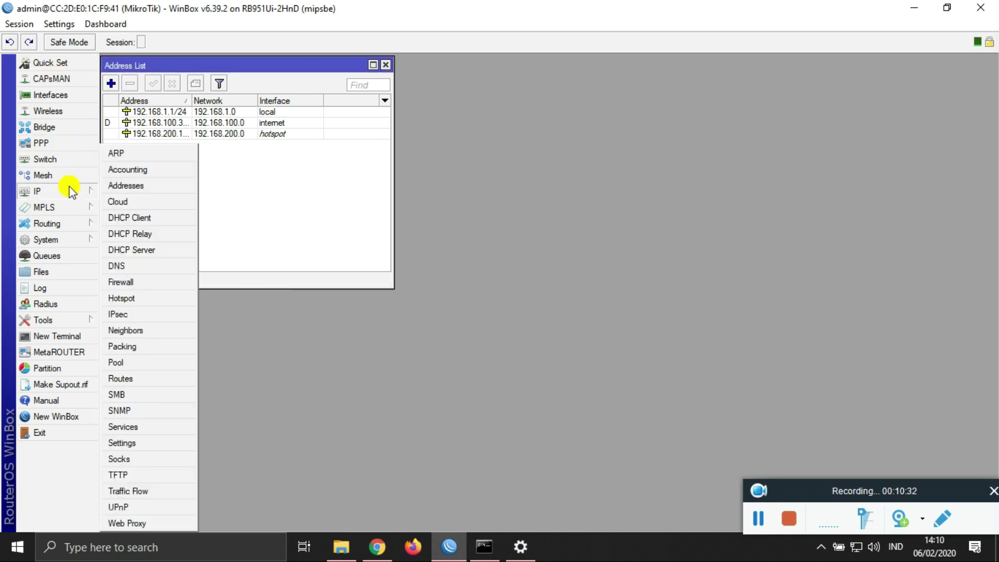
Step: Start a new input-chain filter rule with source address 192.168.1.2-192.168.1.50
{"action": "left_click", "coordinate": [154, 282]}
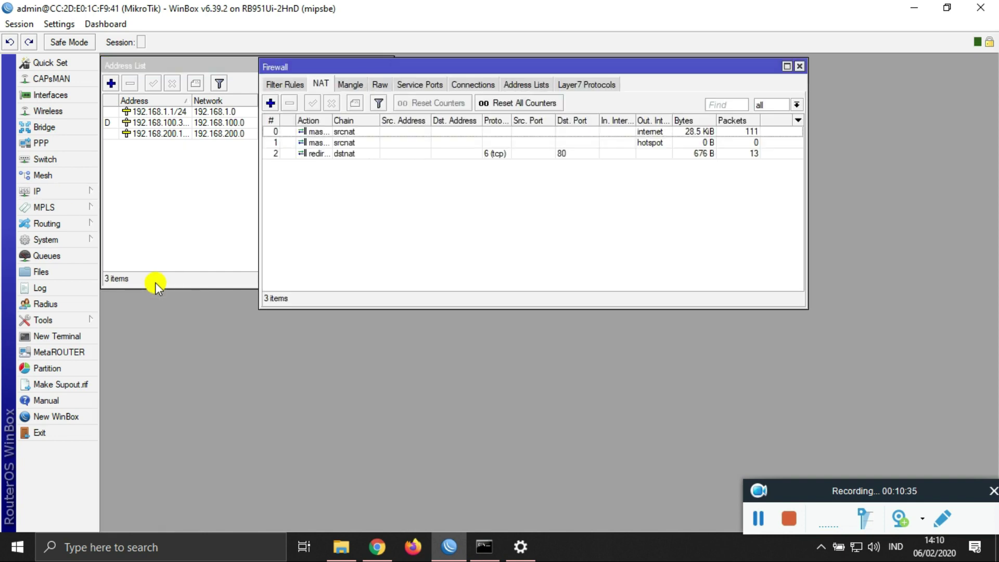
{"action": "left_click", "coordinate": [285, 88]}
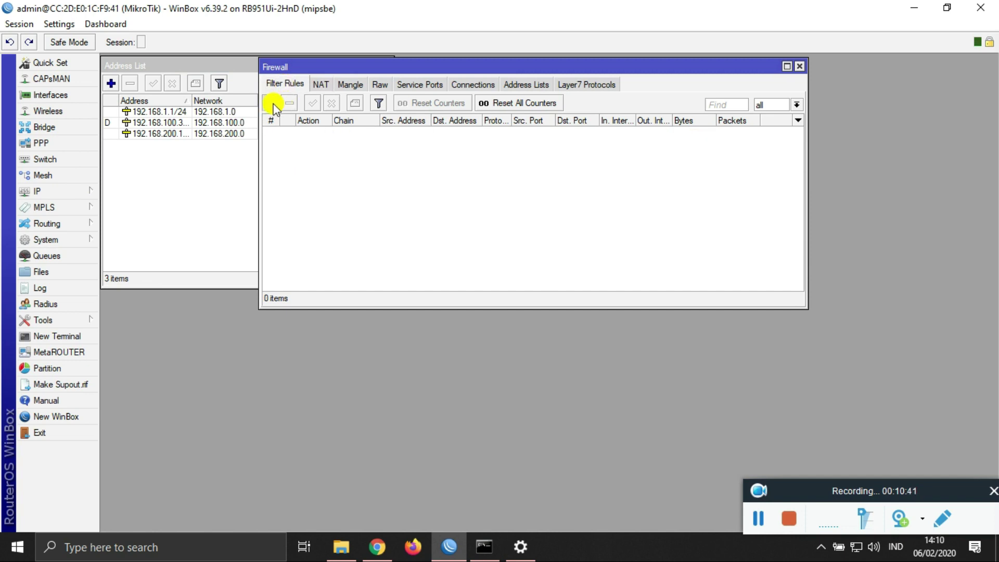
{"action": "left_click", "coordinate": [271, 103]}
{"action": "left_click_drag", "start_coordinate": [419, 141], "coordinate": [288, 148]}
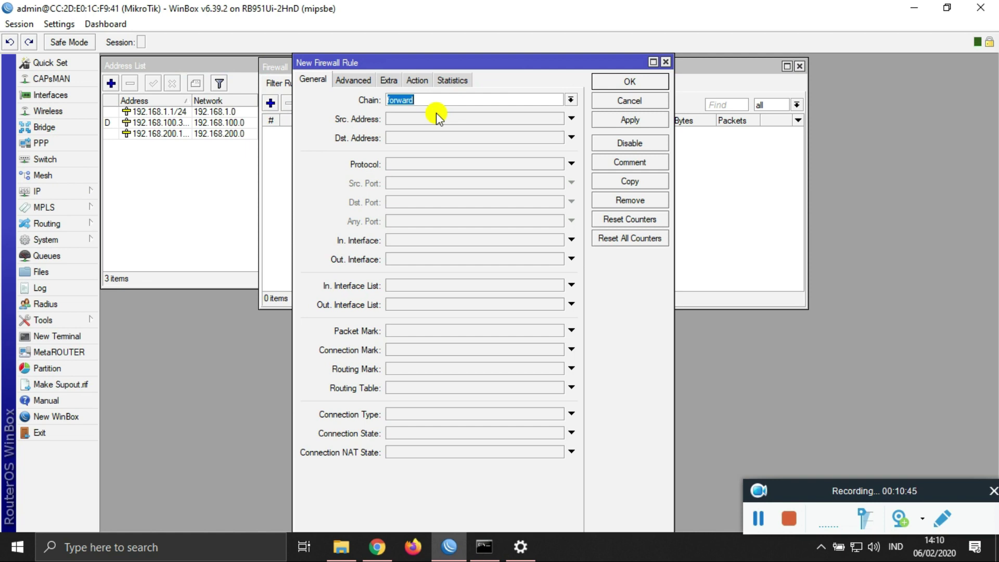
{"action": "left_click", "coordinate": [571, 100]}
{"action": "left_click", "coordinate": [537, 117]}
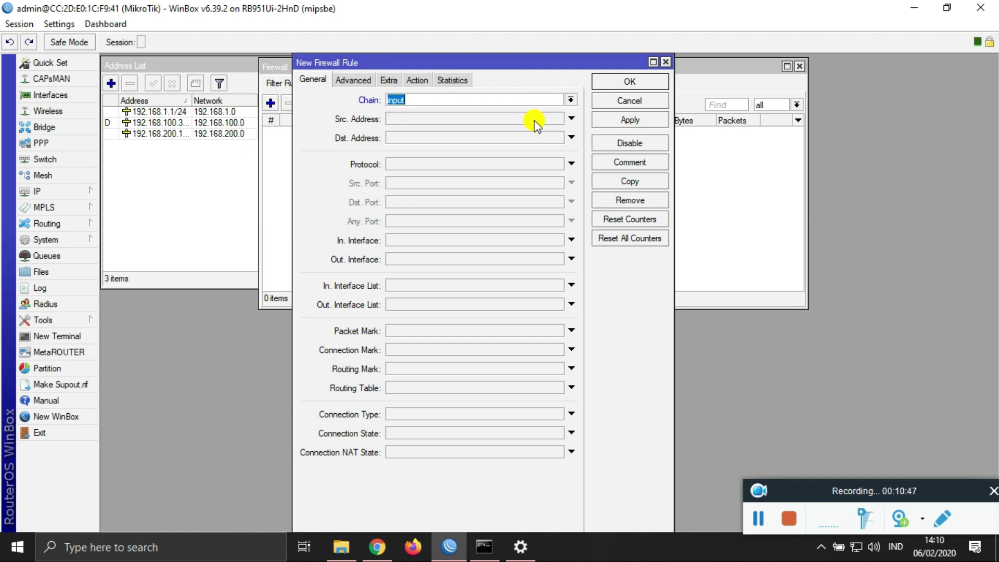
{"action": "left_click", "coordinate": [412, 120]}
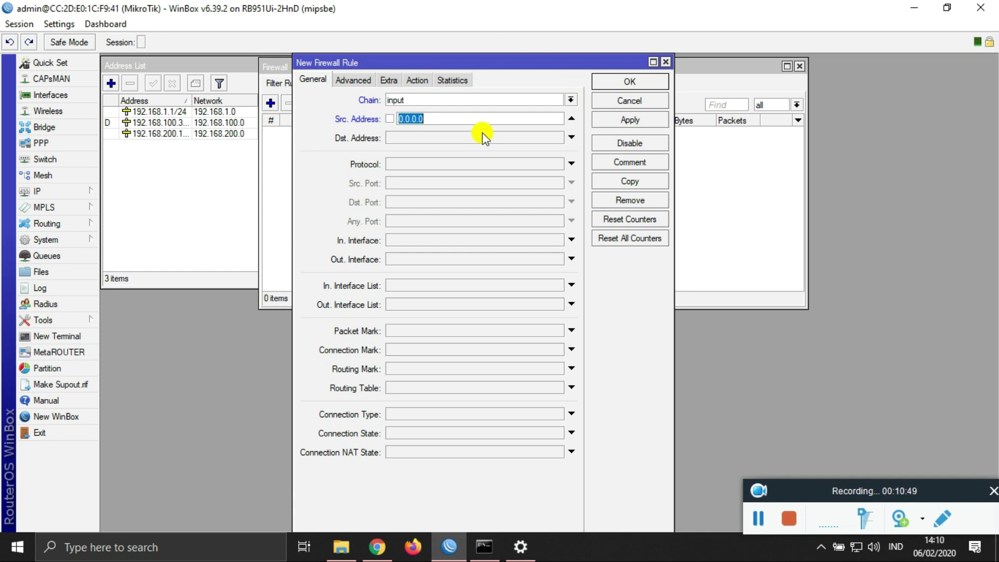
{"action": "type", "text": "192.168.1.2-192.168.1.50"}
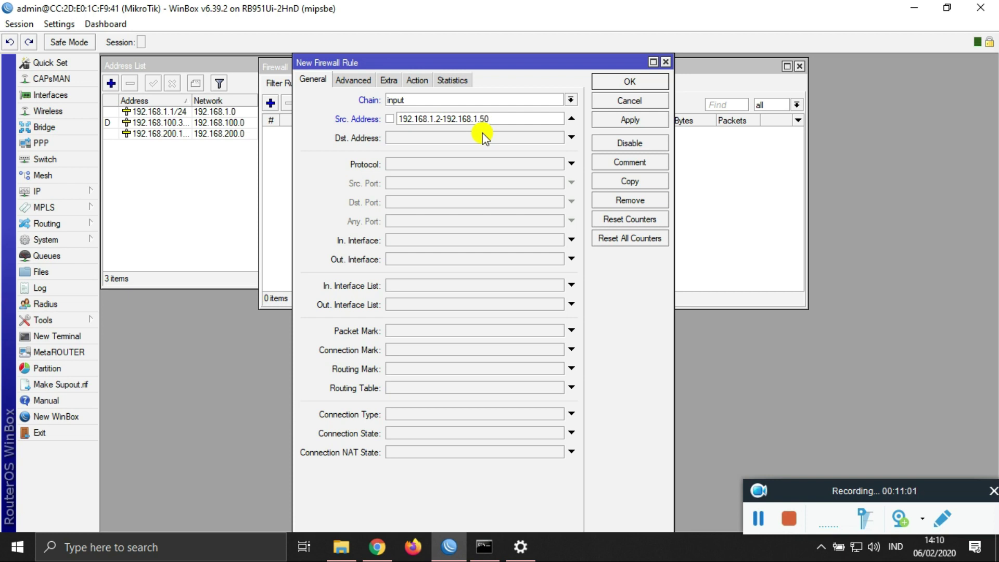
Step: Make the rule match icmp arriving on the local interface and drop it
{"action": "left_click", "coordinate": [523, 166]}
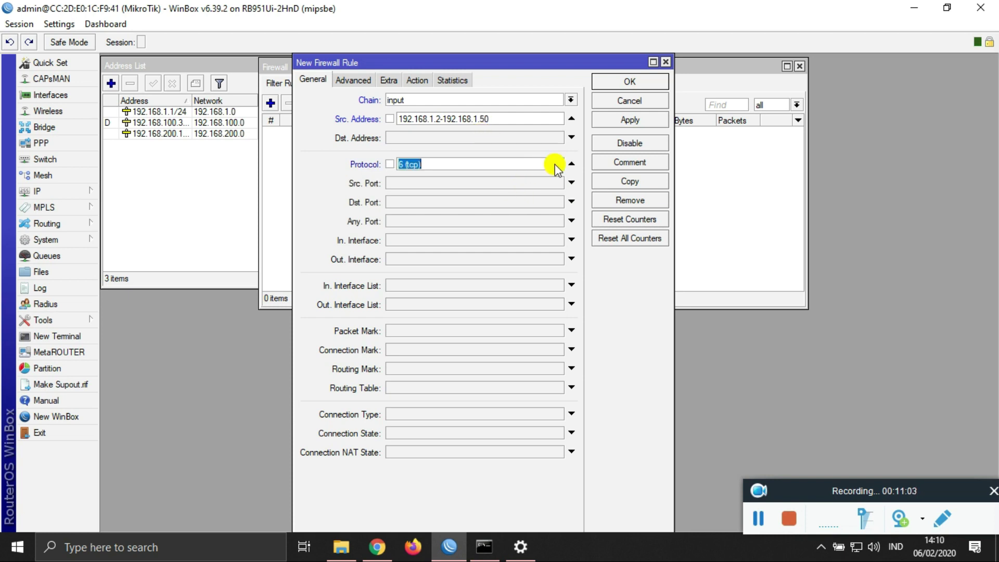
{"action": "left_click", "coordinate": [557, 164]}
{"action": "left_click", "coordinate": [511, 176]}
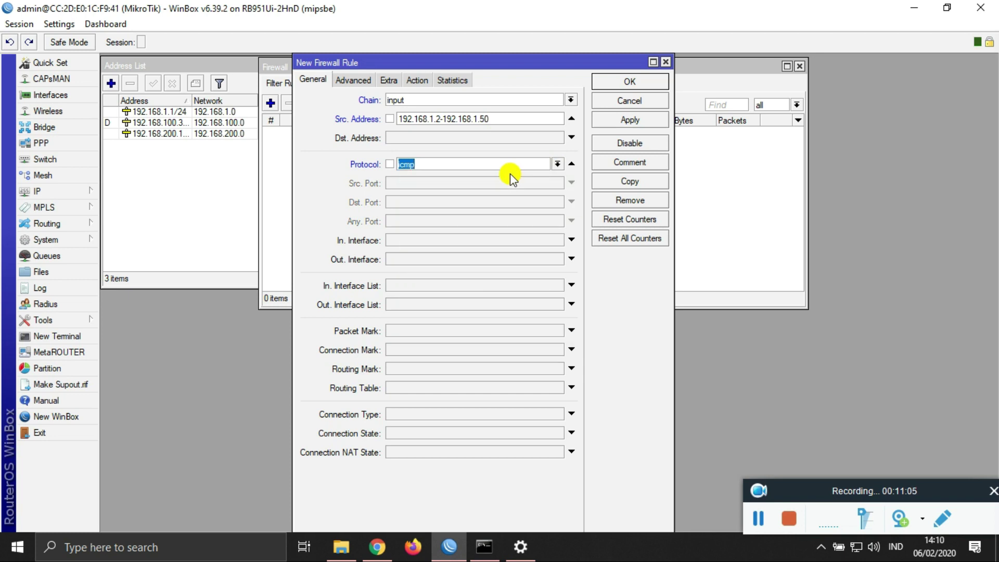
{"action": "left_click", "coordinate": [509, 240]}
{"action": "left_click", "coordinate": [510, 240]}
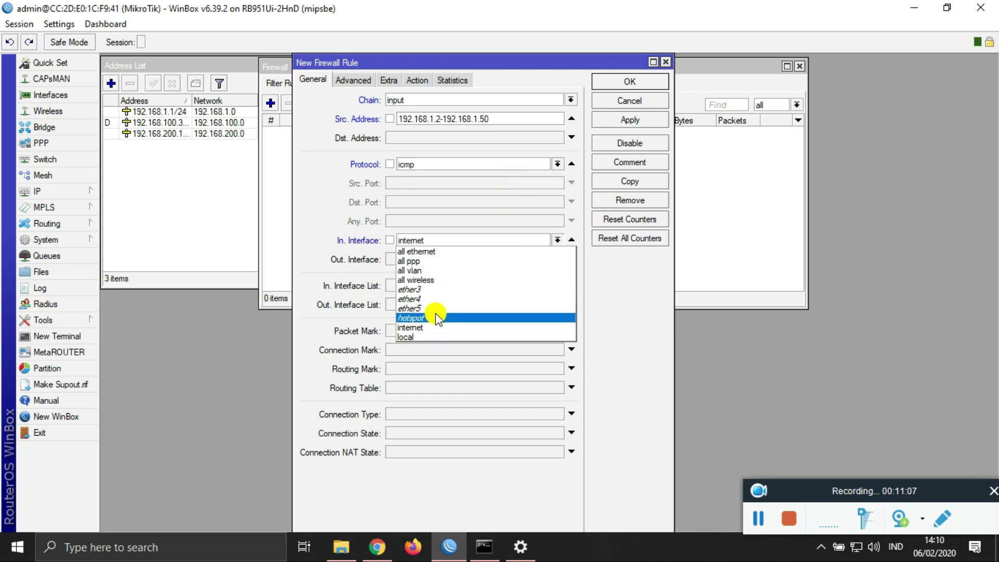
{"action": "left_click", "coordinate": [425, 337]}
{"action": "left_click", "coordinate": [418, 80]}
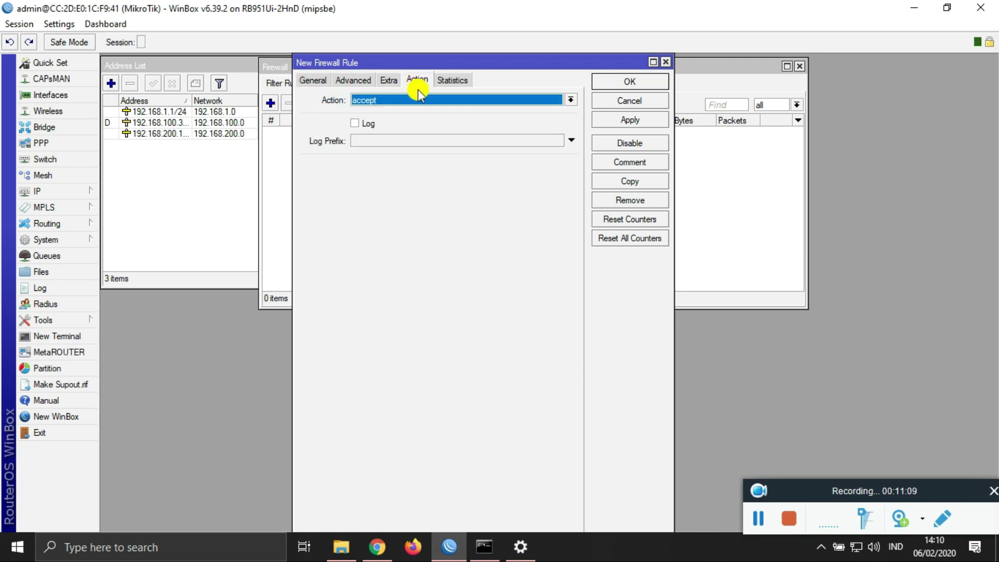
{"action": "left_click", "coordinate": [415, 100]}
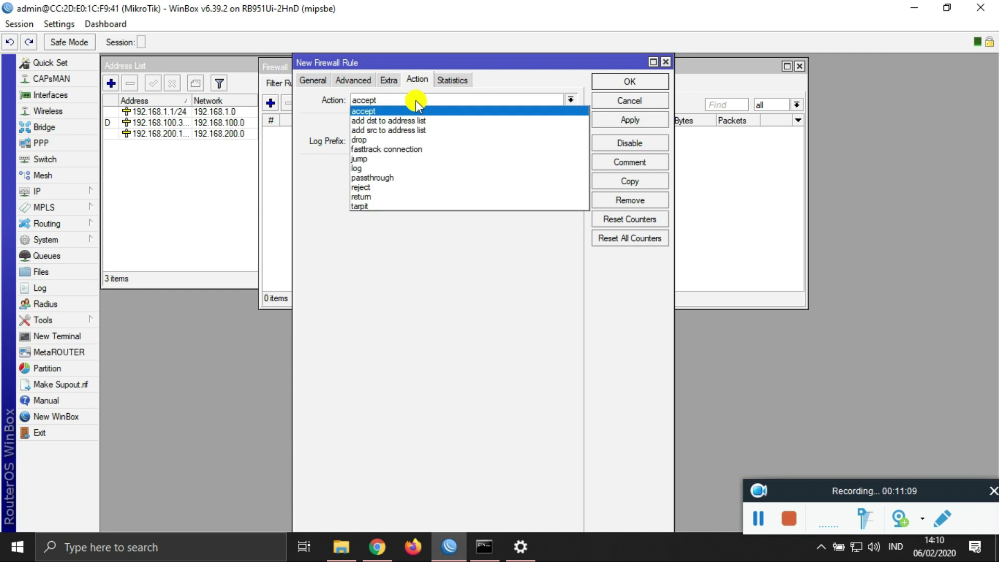
{"action": "left_click", "coordinate": [396, 141]}
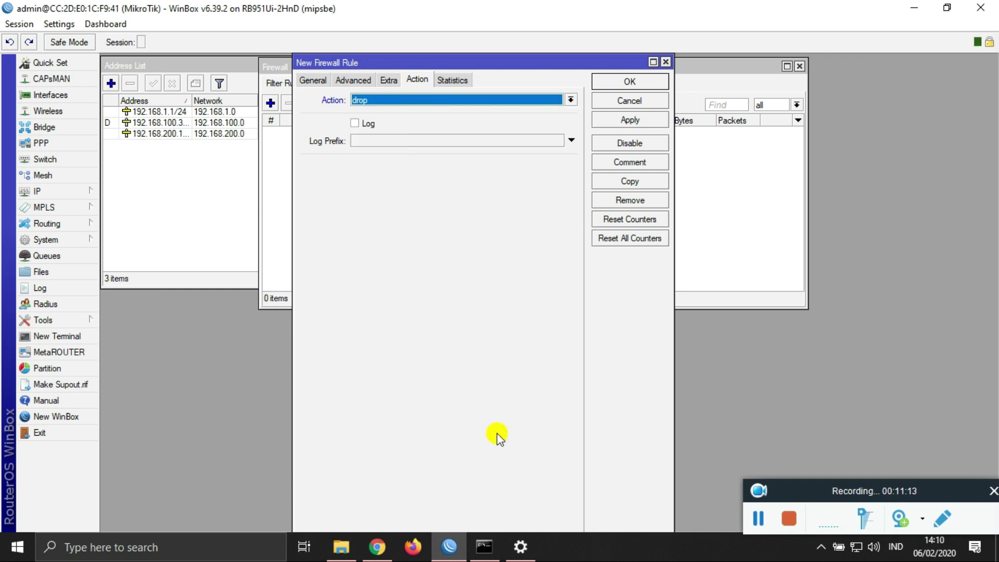
{"action": "left_click", "coordinate": [486, 546]}
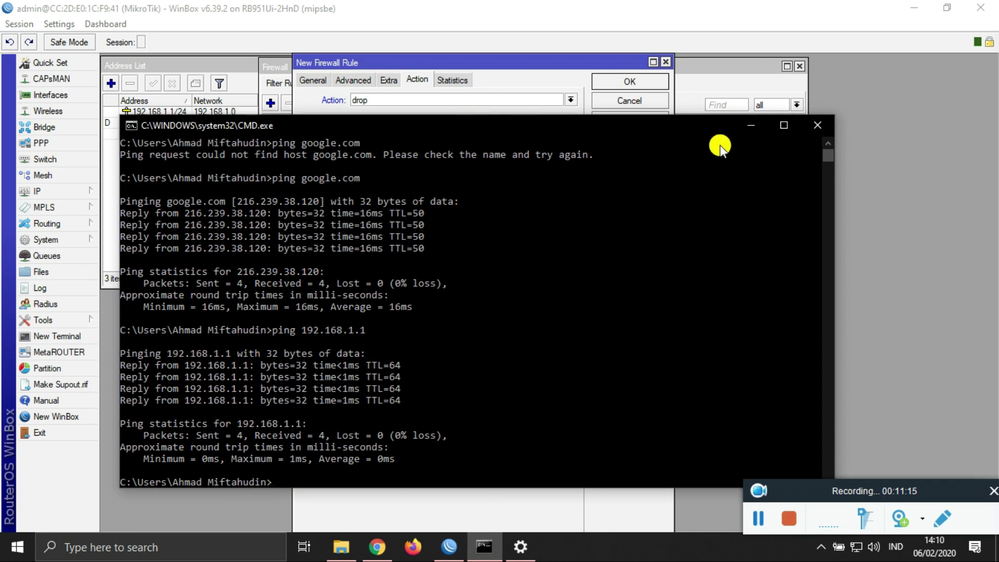
Step: Replace the old Command Prompt with a fresh one and ping 192.168.1.1 successfully
{"action": "key", "text": "Return"}
{"action": "key", "text": "Return"}
{"action": "key", "text": "Return"}
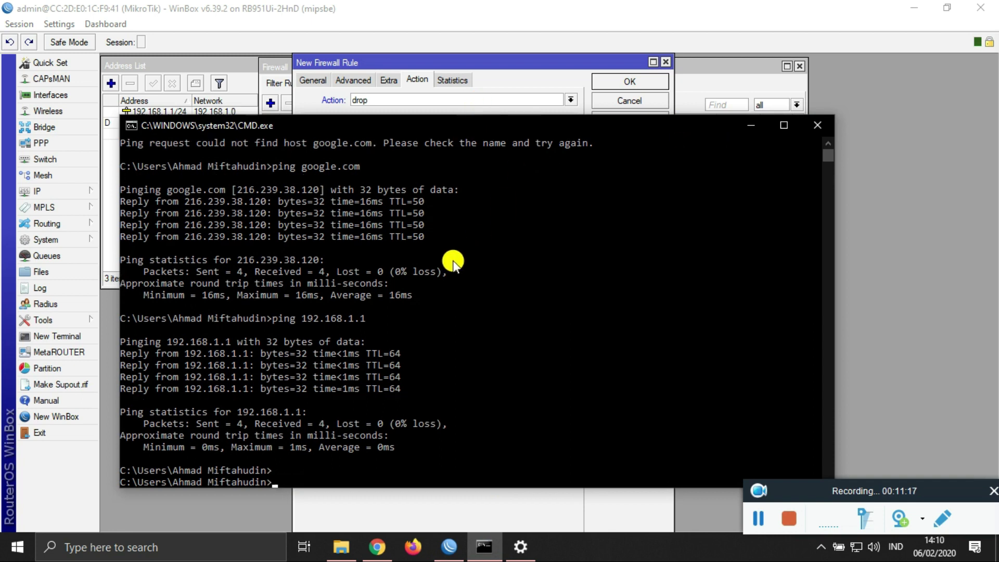
{"action": "left_click", "coordinate": [818, 126]}
{"action": "key", "text": "super+r"}
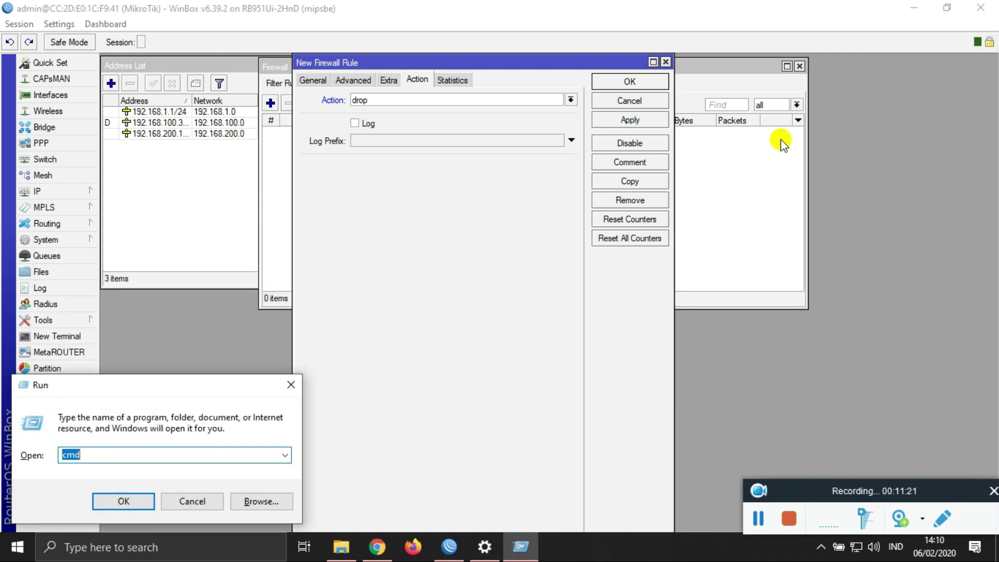
{"action": "key", "text": "Return"}
{"action": "type", "text": "pi"}
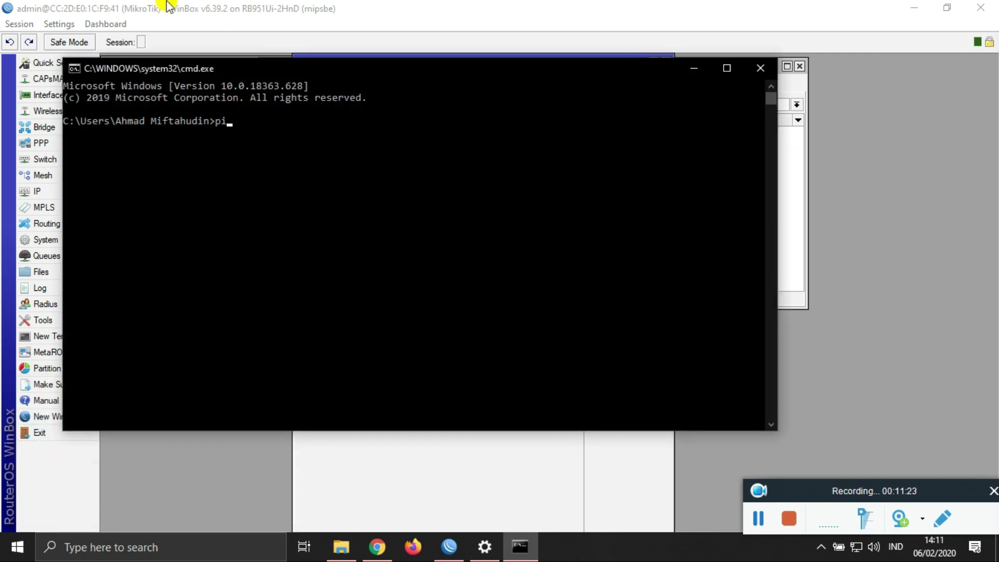
{"action": "type", "text": "ng 192.168.1.1"}
{"action": "key", "text": "Return"}
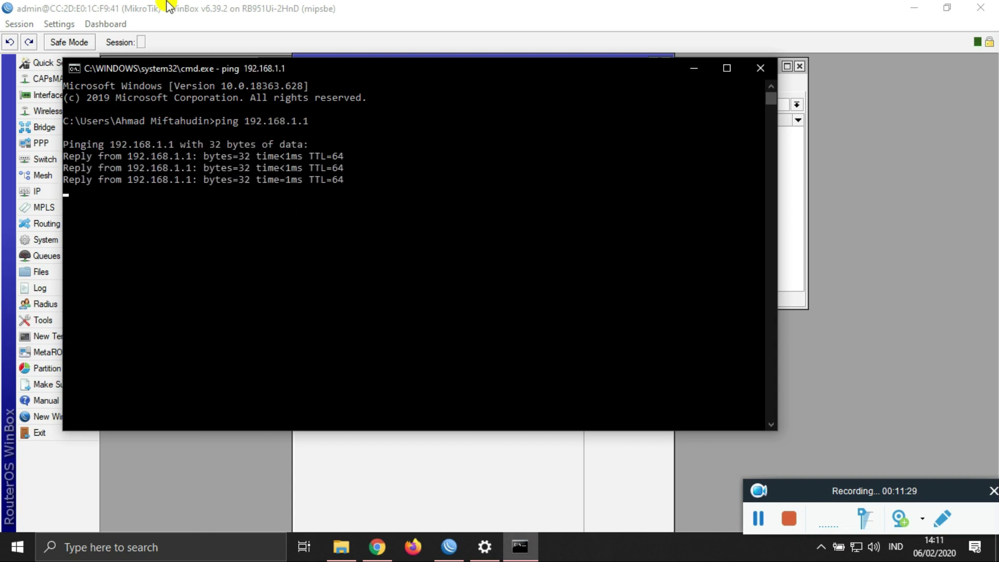
Step: Run ipconfig and highlight this PC's IPv4 address 192.168.1.2
{"action": "type", "text": "ipc"}
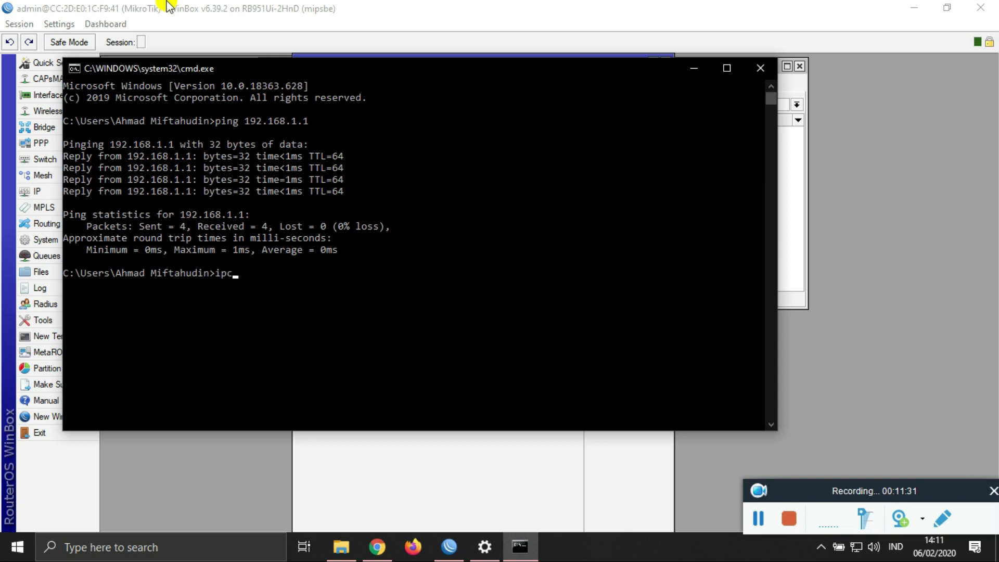
{"action": "type", "text": "onfig"}
{"action": "key", "text": "Return"}
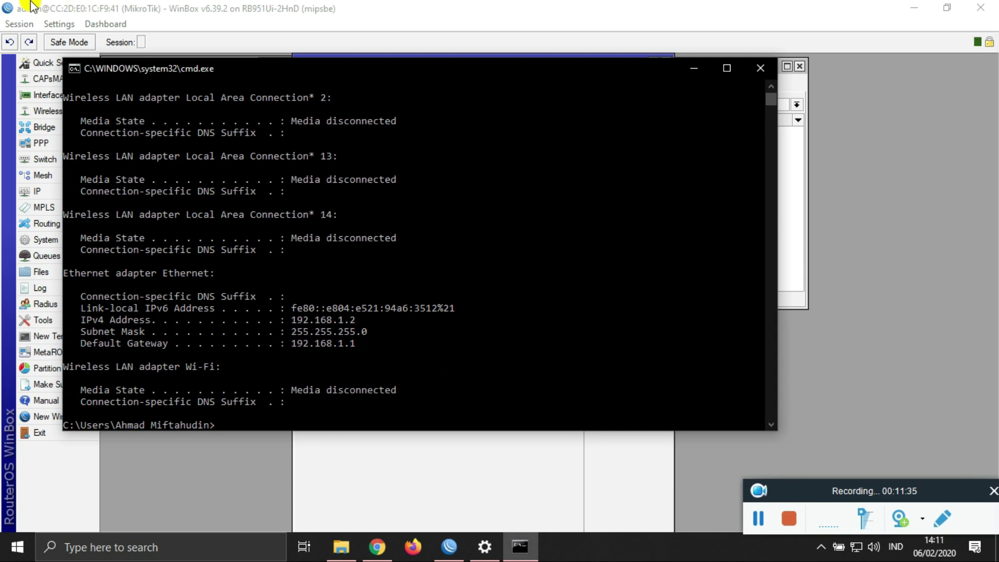
{"action": "left_click_drag", "start_coordinate": [362, 320], "coordinate": [298, 319]}
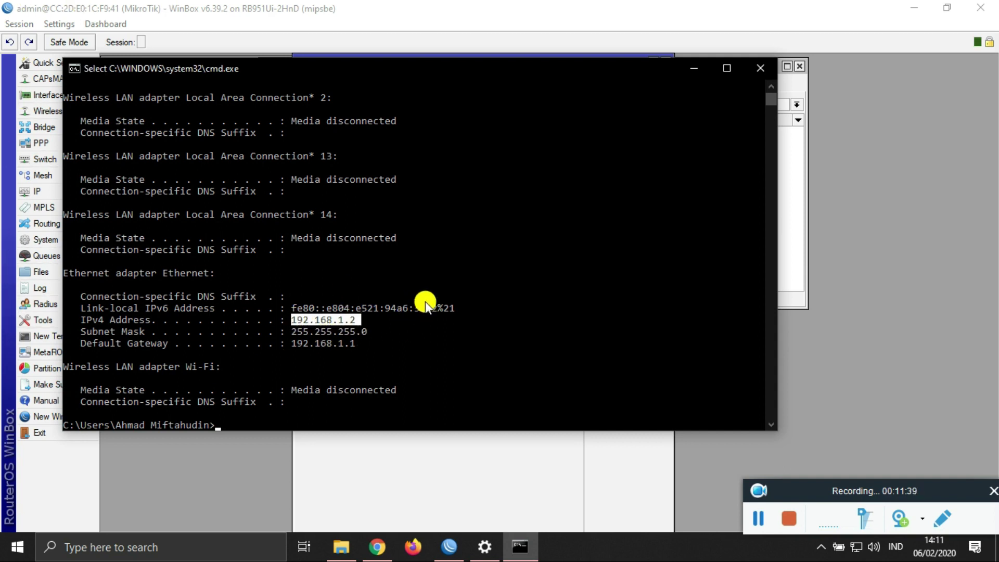
{"action": "scroll", "coordinate": [426, 301], "scroll_direction": "down", "scroll_amount": 3}
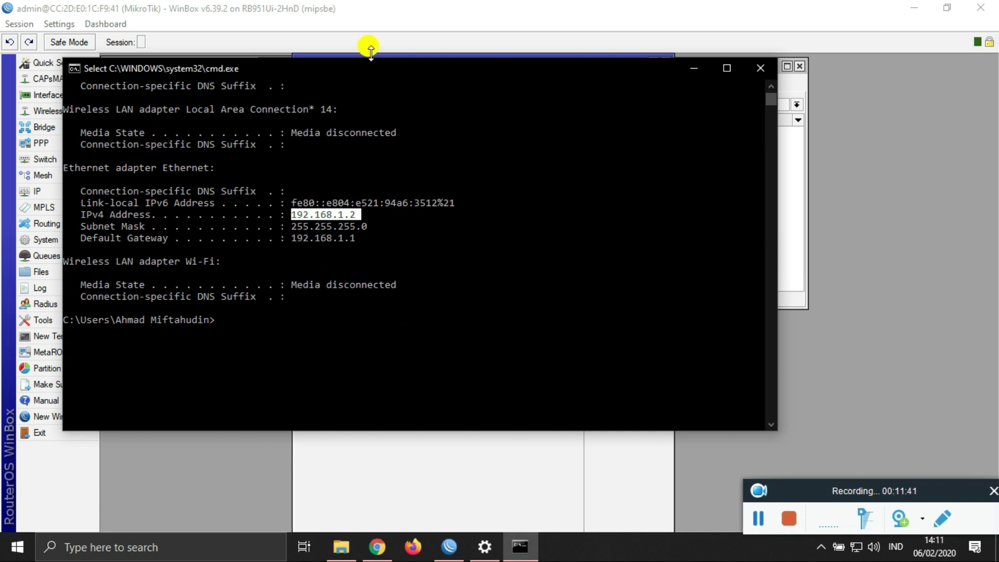
{"action": "left_click", "coordinate": [436, 33]}
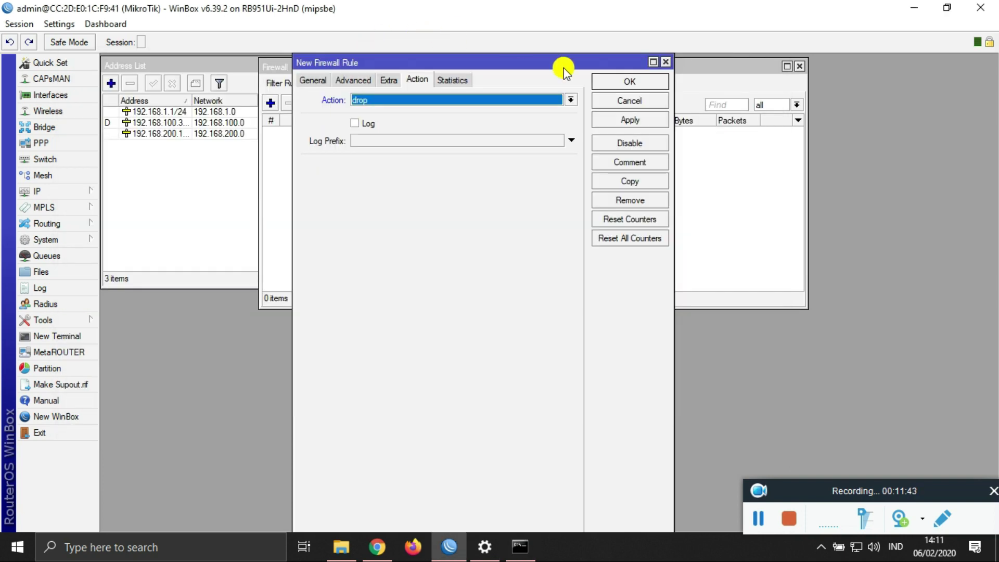
Step: Save the icmp drop rule and ping 192.168.1.1 again to test it
{"action": "left_click", "coordinate": [606, 120]}
{"action": "left_click", "coordinate": [614, 82]}
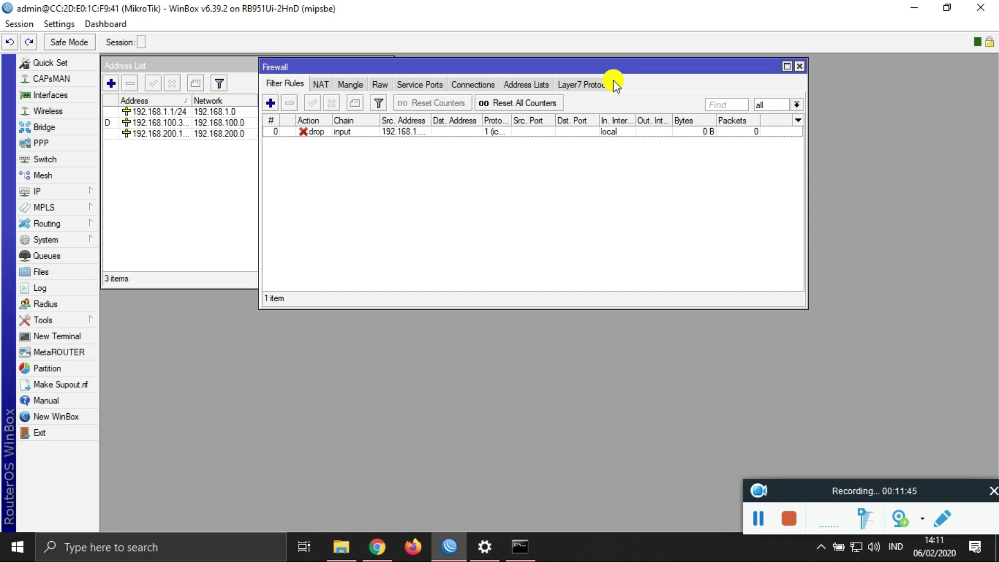
{"action": "left_click", "coordinate": [518, 548]}
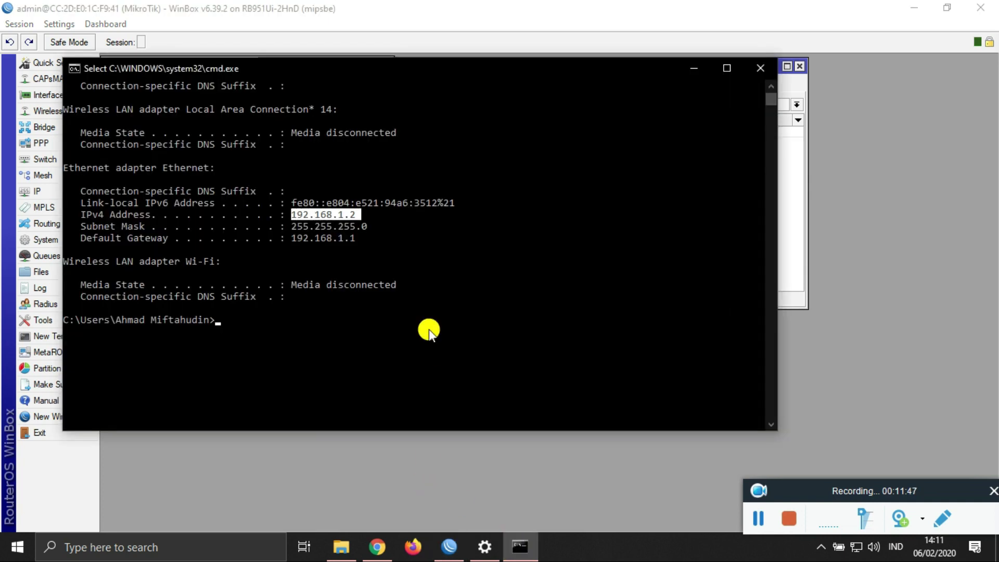
{"action": "type", "text": "ping 192.168.1.1"}
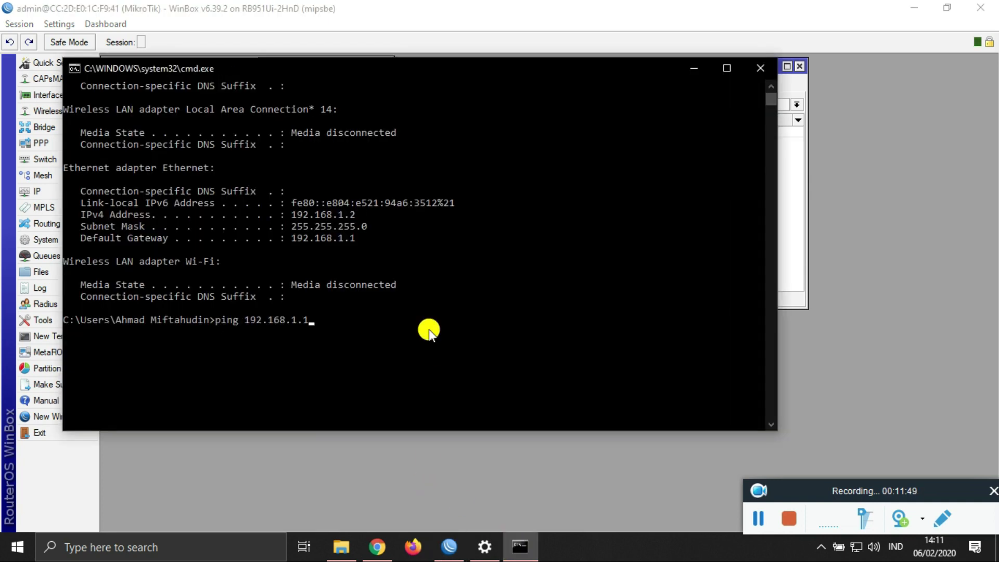
{"action": "key", "text": "Return"}
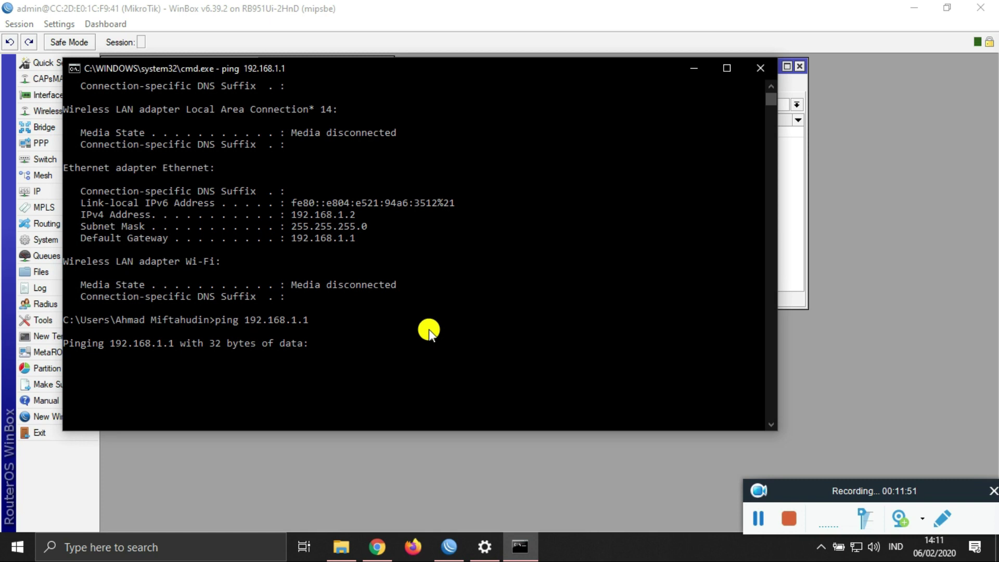
Step: Inspect the 'Request timed out' replies from the ping to 192.168.1.1
{"action": "scroll", "coordinate": [438, 209], "scroll_direction": "down", "scroll_amount": 3}
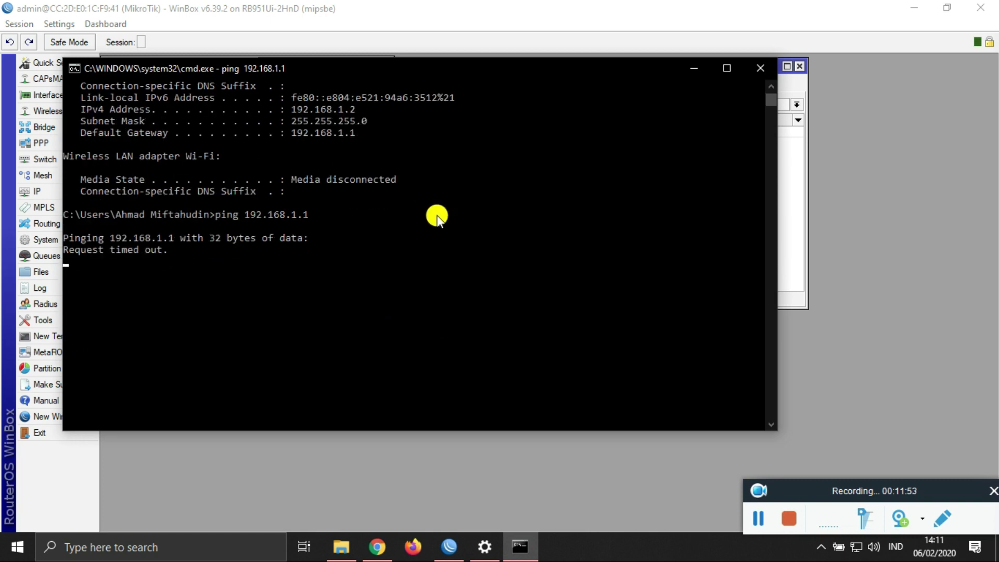
{"action": "scroll", "coordinate": [437, 216], "scroll_direction": "down", "scroll_amount": 1}
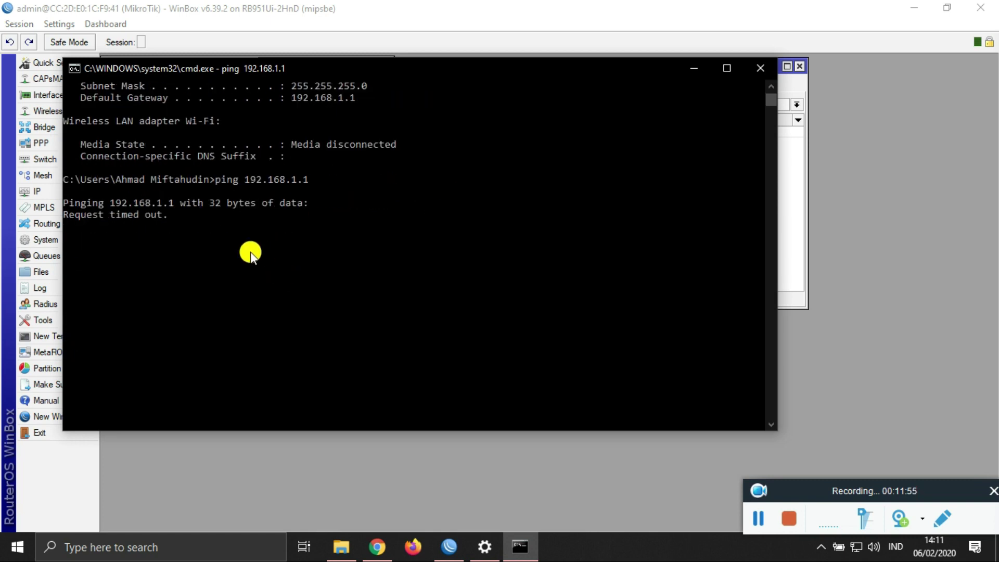
{"action": "left_click_drag", "start_coordinate": [173, 216], "coordinate": [68, 214]}
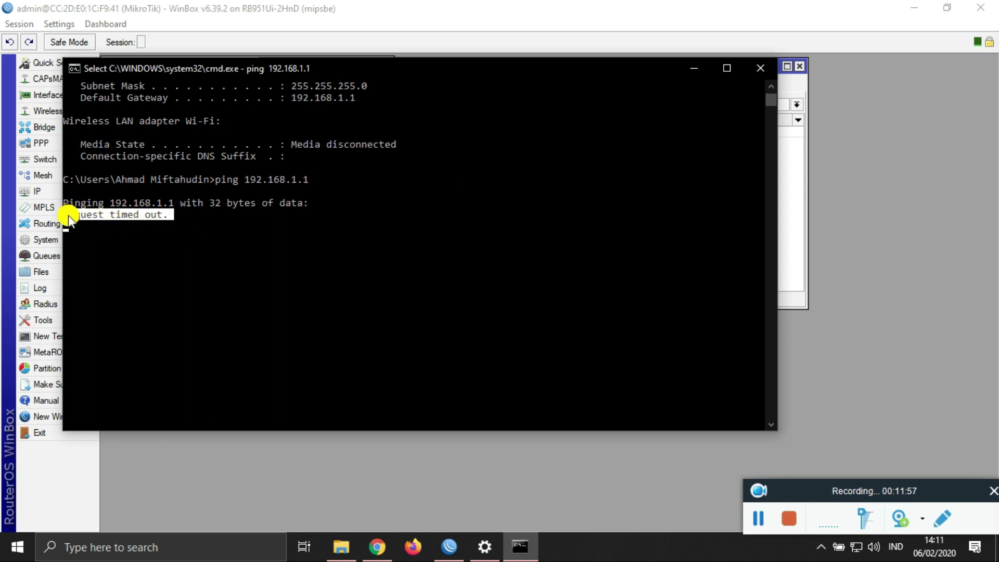
{"action": "left_click", "coordinate": [194, 229]}
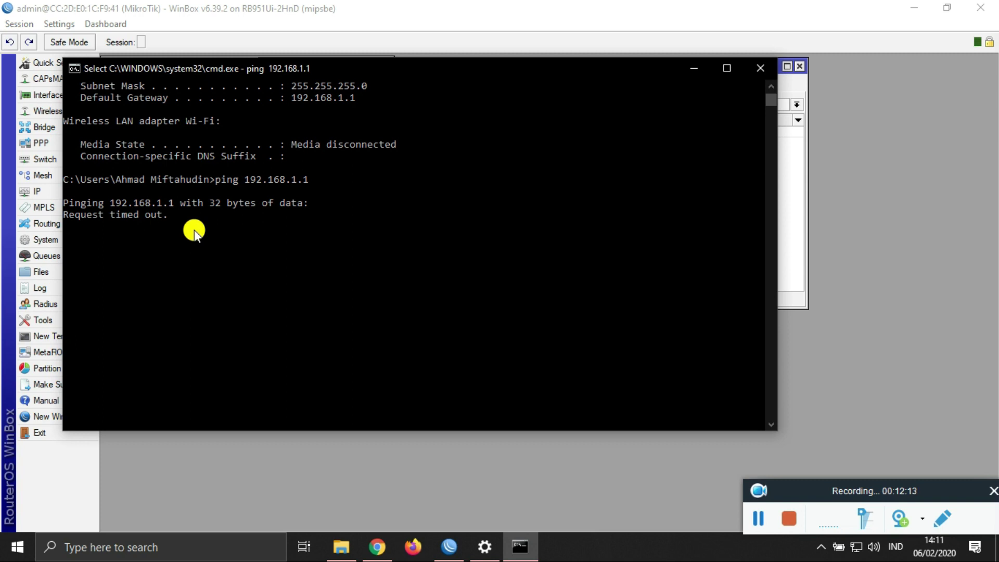
{"action": "key", "text": "Escape"}
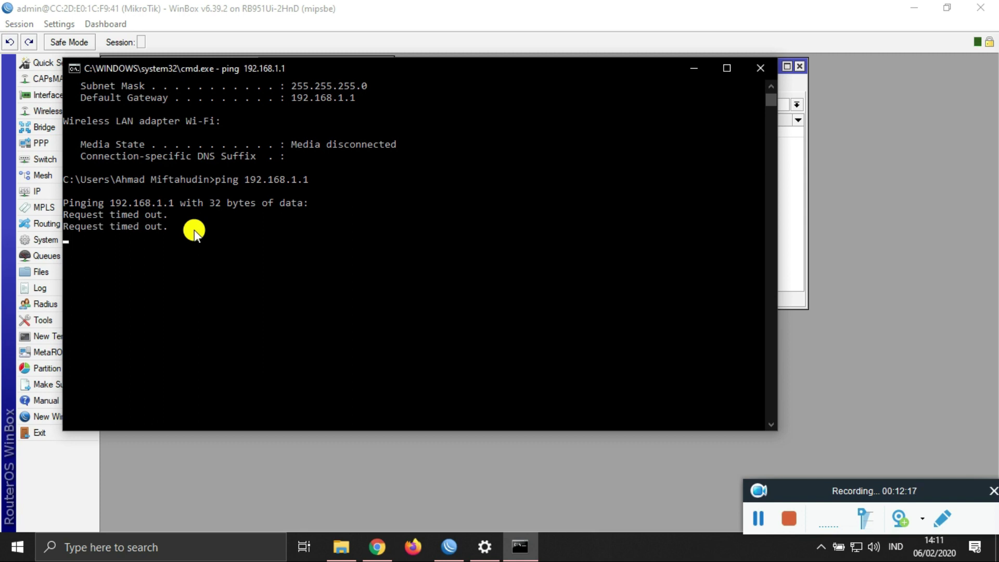
{"action": "left_click", "coordinate": [267, 280]}
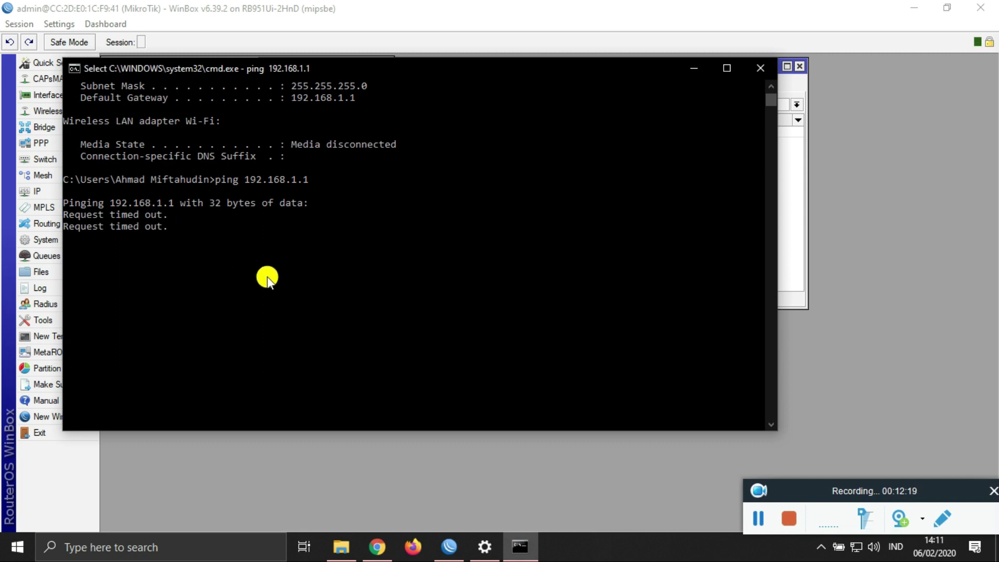
{"action": "key", "text": "Escape"}
Step: Stop the router ping and ping google.com to confirm internet replies
{"action": "key", "text": "ctrl+c"}
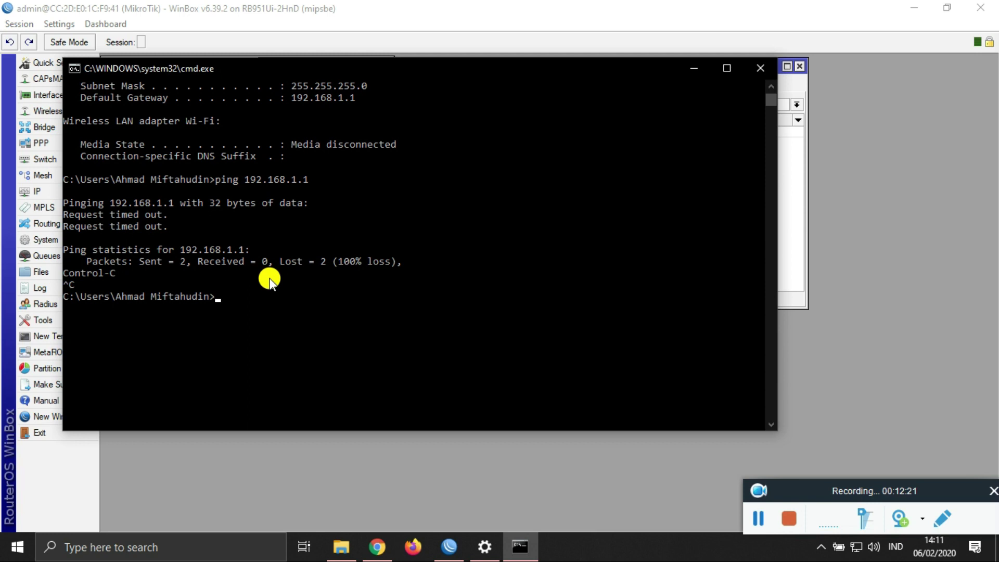
{"action": "type", "text": "ping google.com"}
{"action": "key", "text": "Return"}
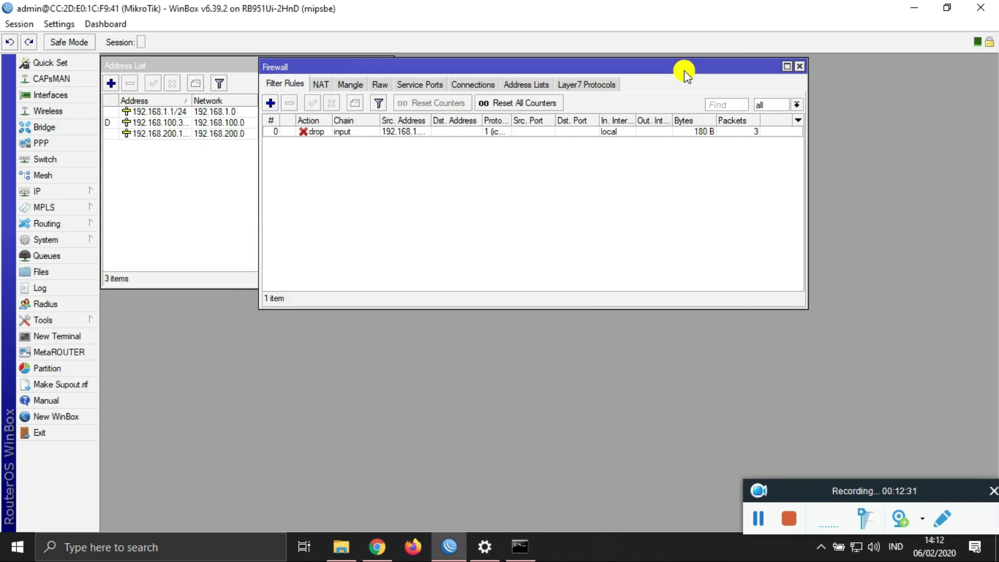
{"action": "left_click", "coordinate": [694, 69]}
Step: Start DHCP Setup on the hotspot interface, keeping gateway 192.168.200.1
{"action": "left_click", "coordinate": [803, 68]}
{"action": "left_click", "coordinate": [390, 65]}
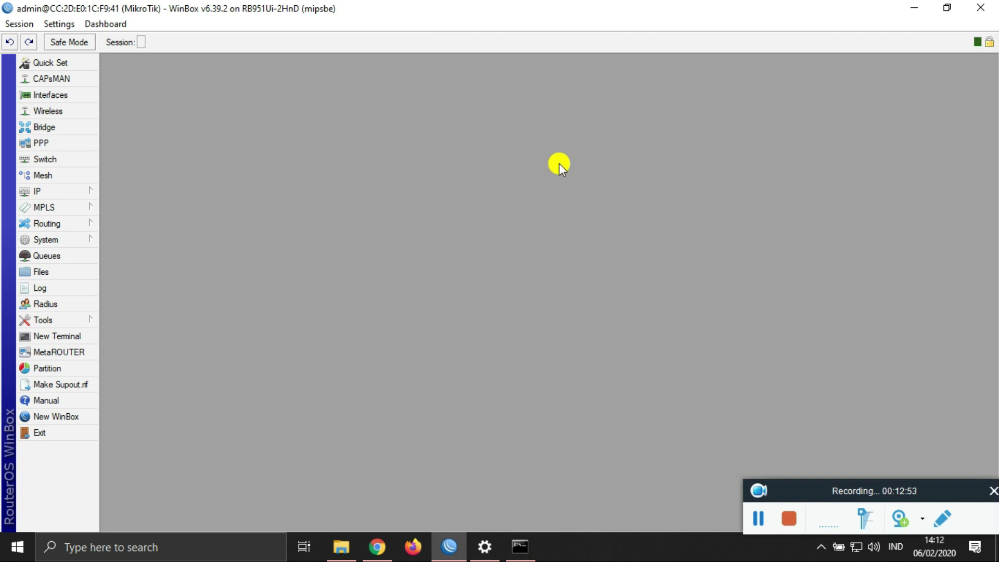
{"action": "left_click", "coordinate": [56, 188]}
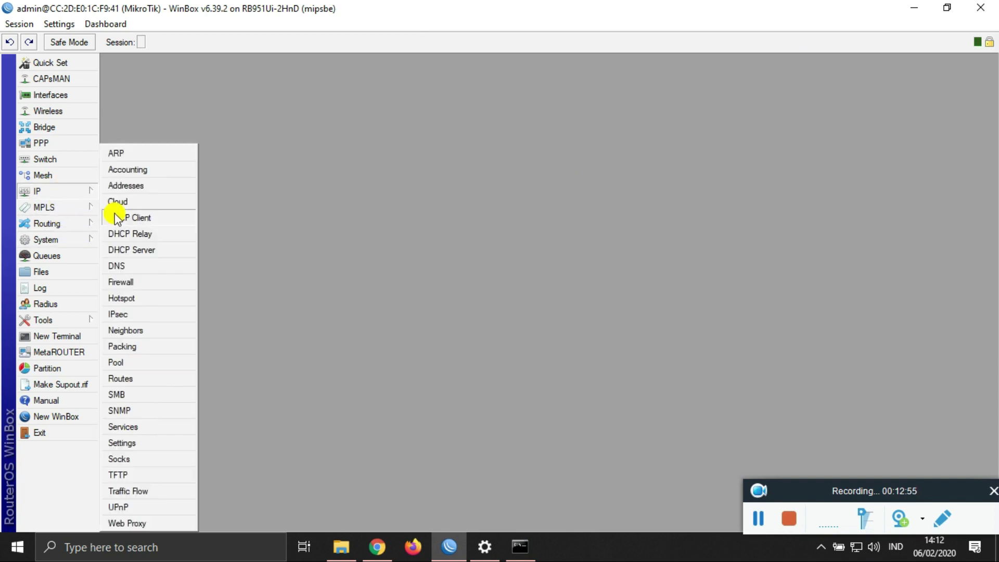
{"action": "left_click", "coordinate": [133, 252]}
{"action": "left_click", "coordinate": [461, 212]}
{"action": "left_click", "coordinate": [575, 288]}
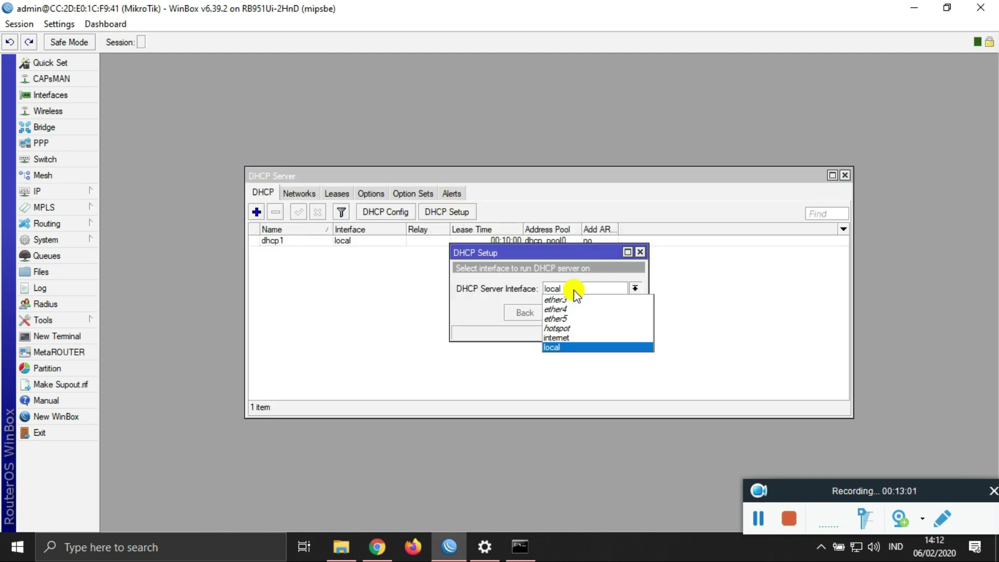
{"action": "left_click", "coordinate": [564, 328]}
{"action": "left_click", "coordinate": [569, 313]}
{"action": "left_click", "coordinate": [568, 313]}
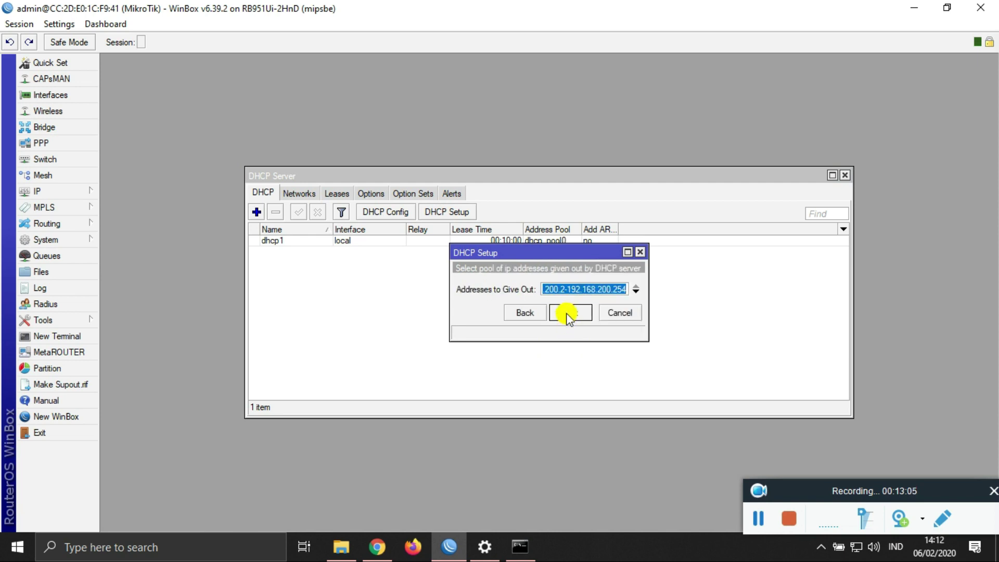
Step: End the address pool at 192.168.200.100 and finish with the default DNS and lease time
{"action": "left_click", "coordinate": [625, 289]}
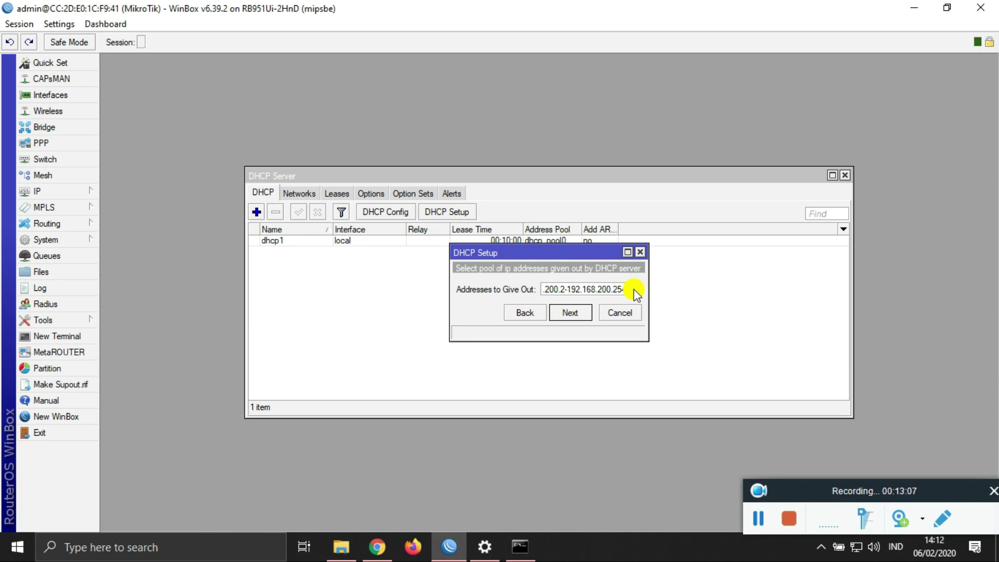
{"action": "key", "text": "BackSpace"}
{"action": "key", "text": "BackSpace"}
{"action": "type", "text": "100"}
{"action": "left_click", "coordinate": [585, 314]}
{"action": "left_click", "coordinate": [577, 314]}
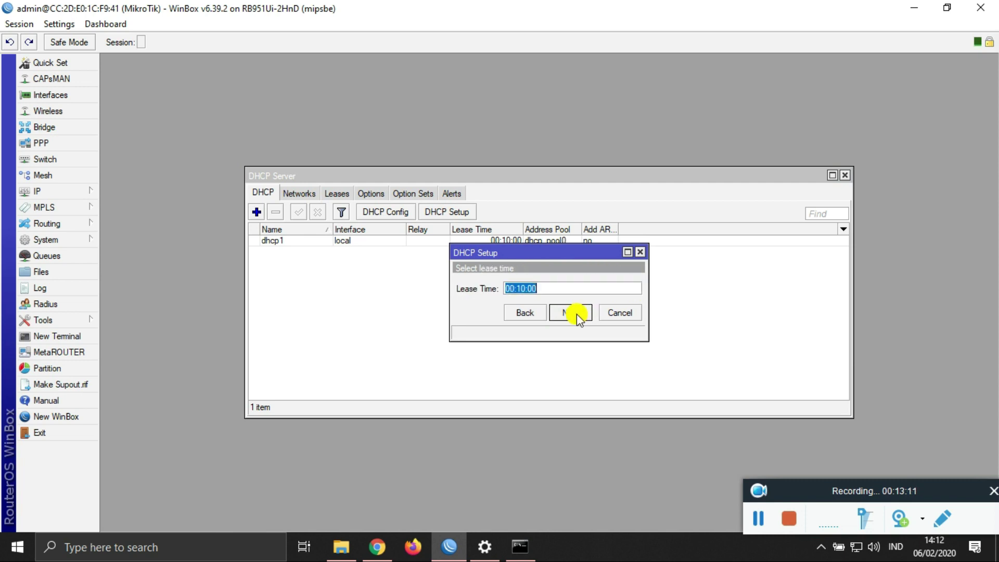
{"action": "left_click", "coordinate": [577, 314]}
{"action": "left_click", "coordinate": [542, 288]}
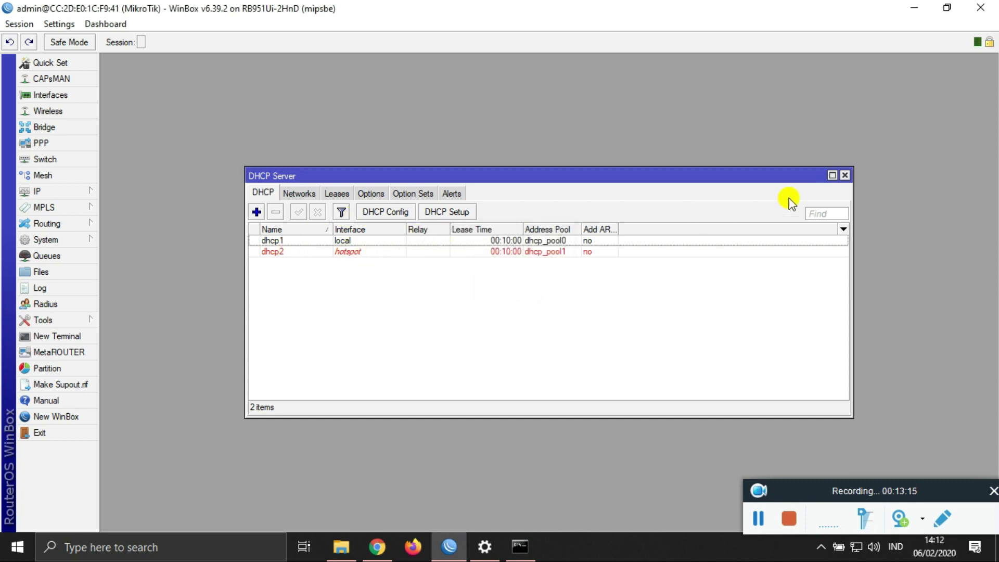
Step: Run Hotspot Setup on the hotspot interface, accepting the default address, pool, certificate and SMTP
{"action": "left_click", "coordinate": [846, 179]}
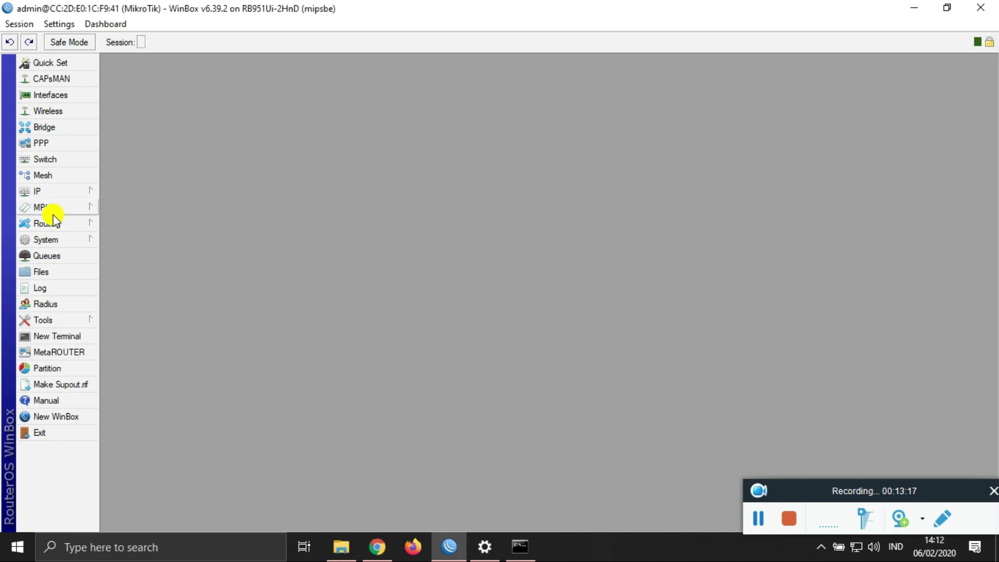
{"action": "left_click", "coordinate": [49, 191]}
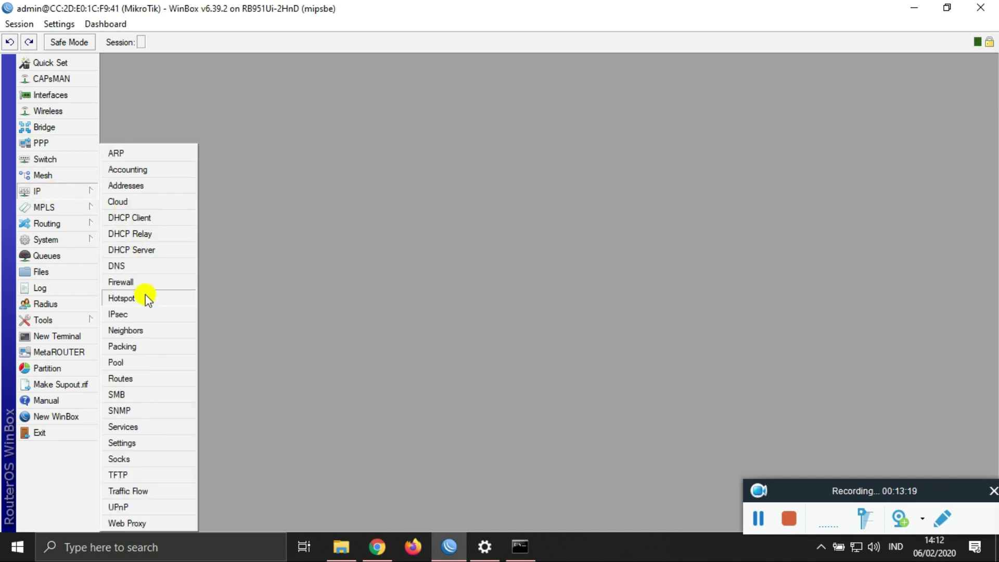
{"action": "left_click", "coordinate": [147, 298]}
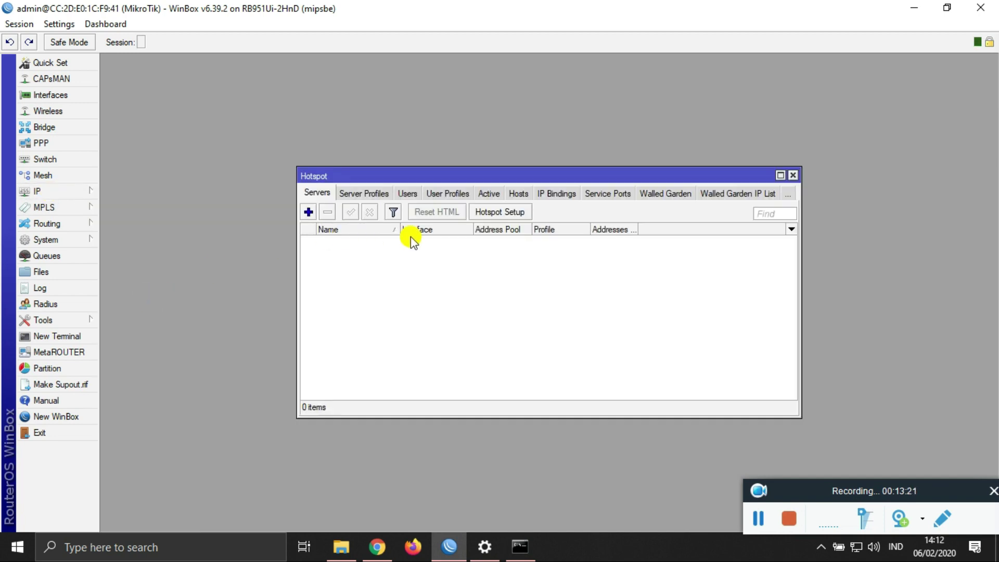
{"action": "left_click", "coordinate": [496, 213]}
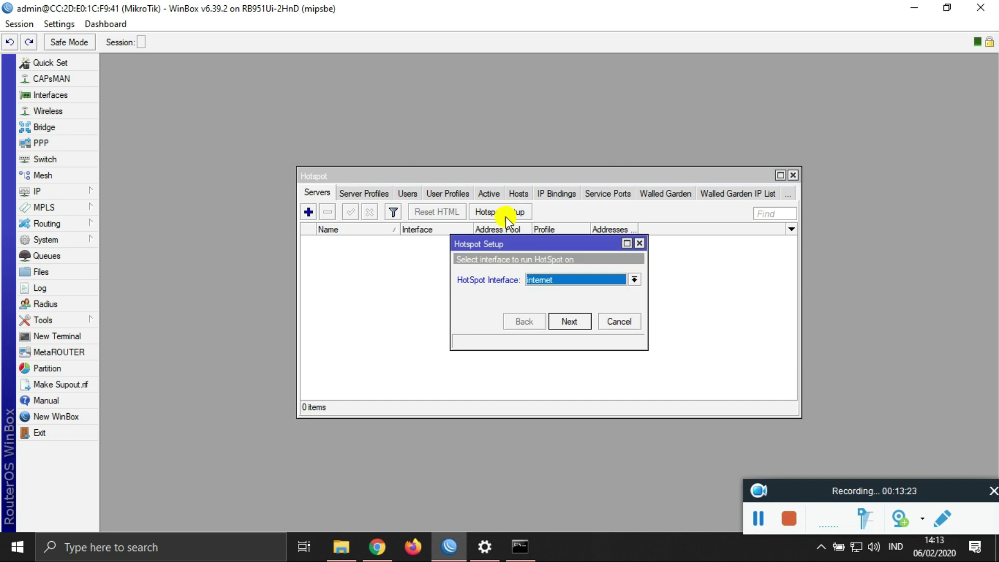
{"action": "left_click", "coordinate": [579, 282]}
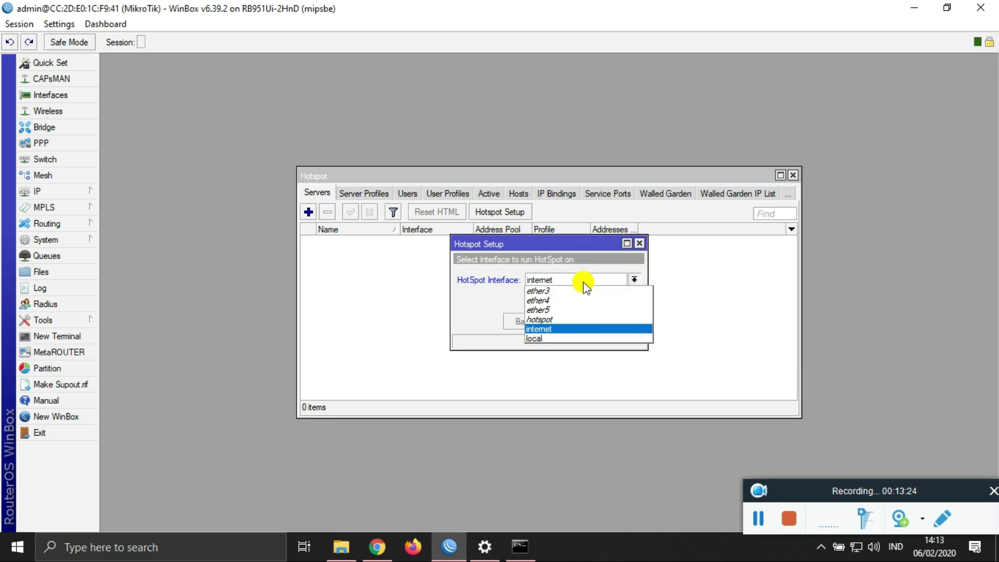
{"action": "left_click", "coordinate": [575, 320]}
{"action": "left_click", "coordinate": [573, 322]}
{"action": "left_click", "coordinate": [573, 322]}
{"action": "left_click", "coordinate": [572, 321]}
{"action": "left_click", "coordinate": [573, 321]}
{"action": "left_click", "coordinate": [573, 321]}
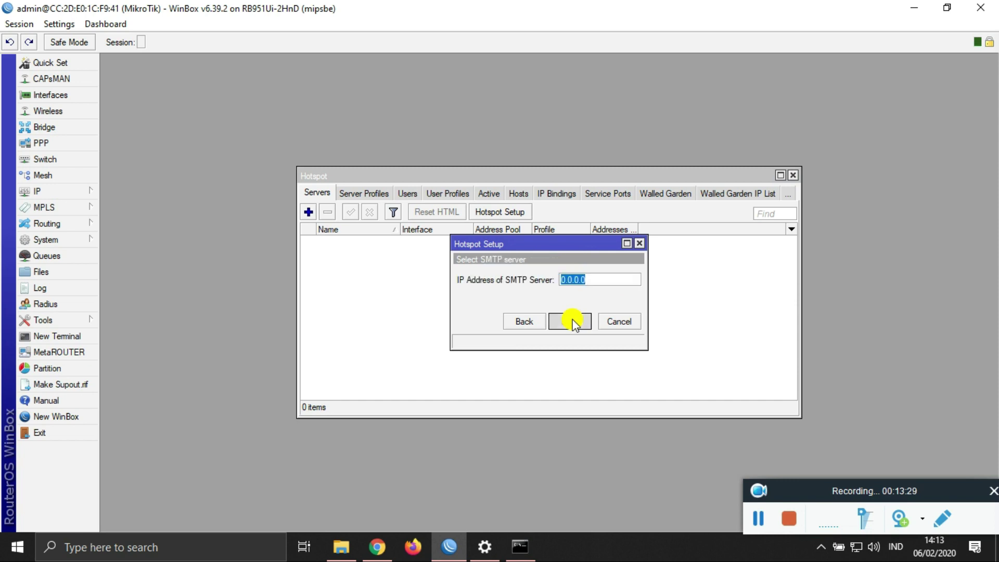
Step: Set DNS server 192.168.10.1, DNS name latihanukk.com and the hotspot user's password, then finish
{"action": "type", "text": "192.168."}
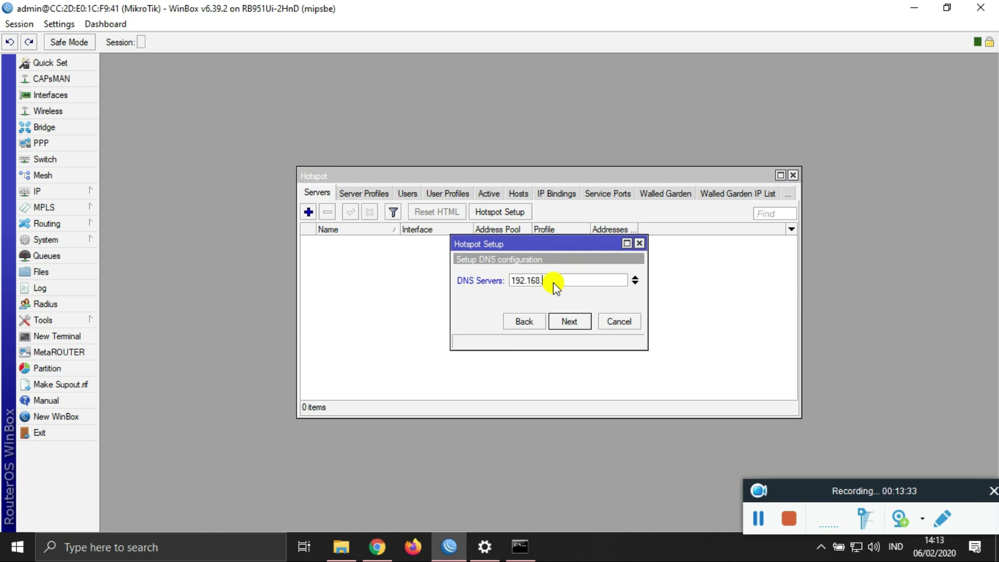
{"action": "type", "text": "10.1"}
{"action": "left_click", "coordinate": [569, 321]}
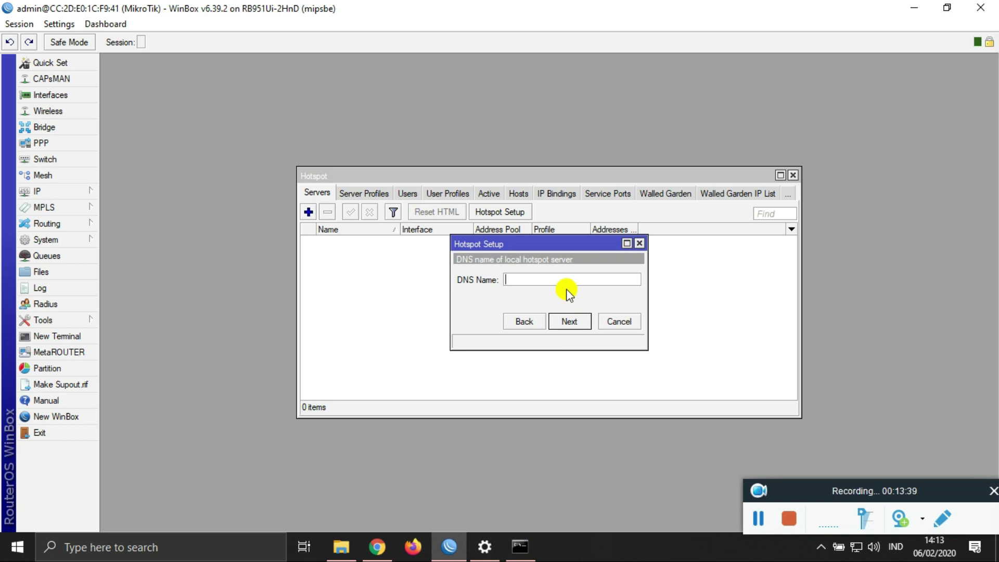
{"action": "type", "text": "latihanukk.com"}
{"action": "left_click", "coordinate": [570, 323]}
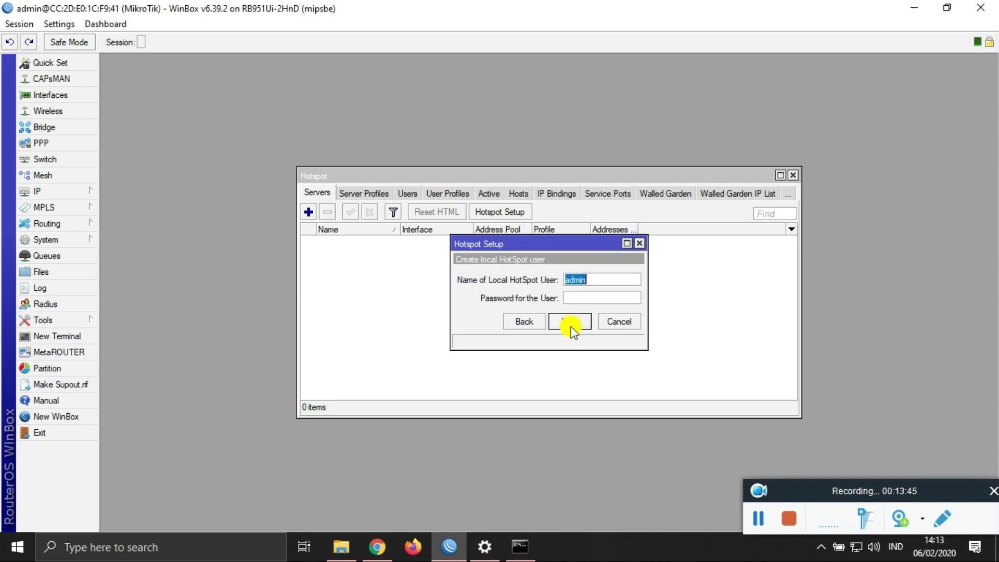
{"action": "left_click", "coordinate": [583, 300]}
{"action": "type", "text": "a"}
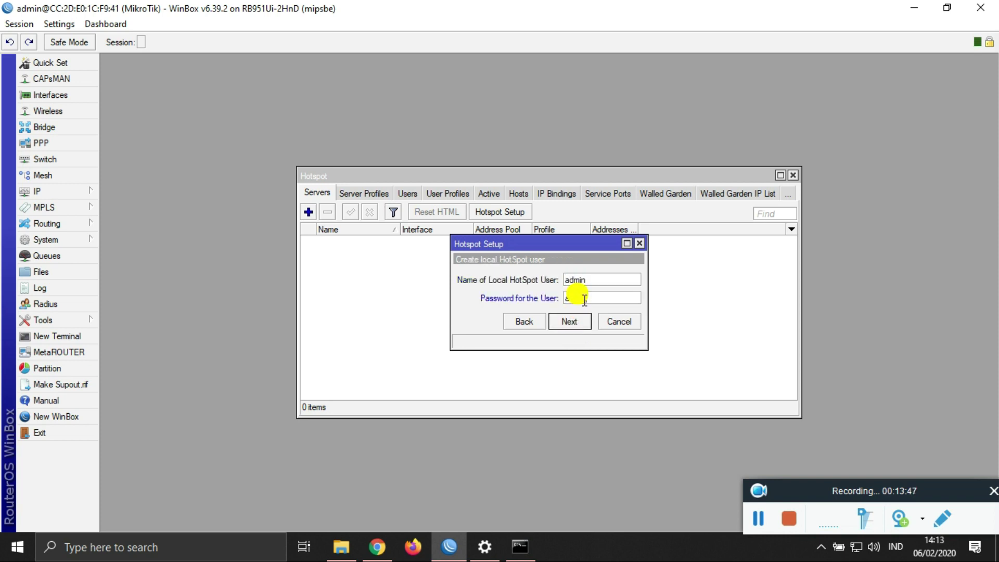
{"action": "type", "text": "dmin"}
{"action": "left_click", "coordinate": [570, 321]}
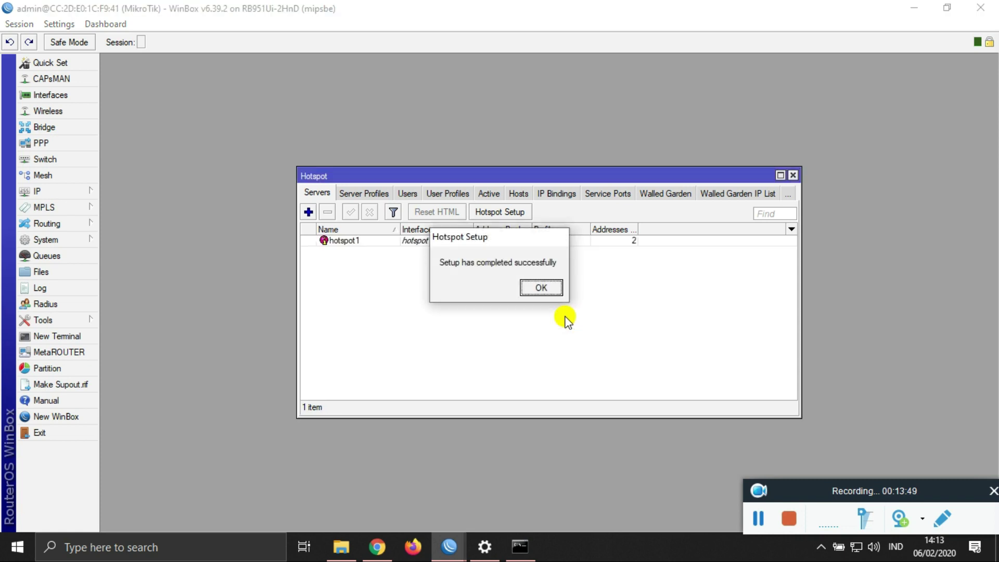
{"action": "left_click", "coordinate": [544, 288]}
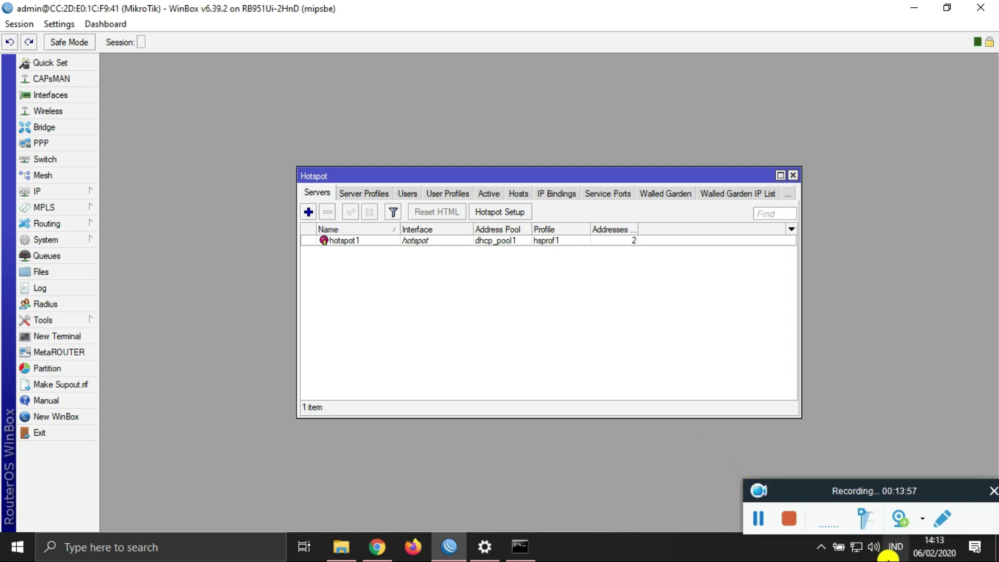
{"action": "left_click", "coordinate": [858, 548]}
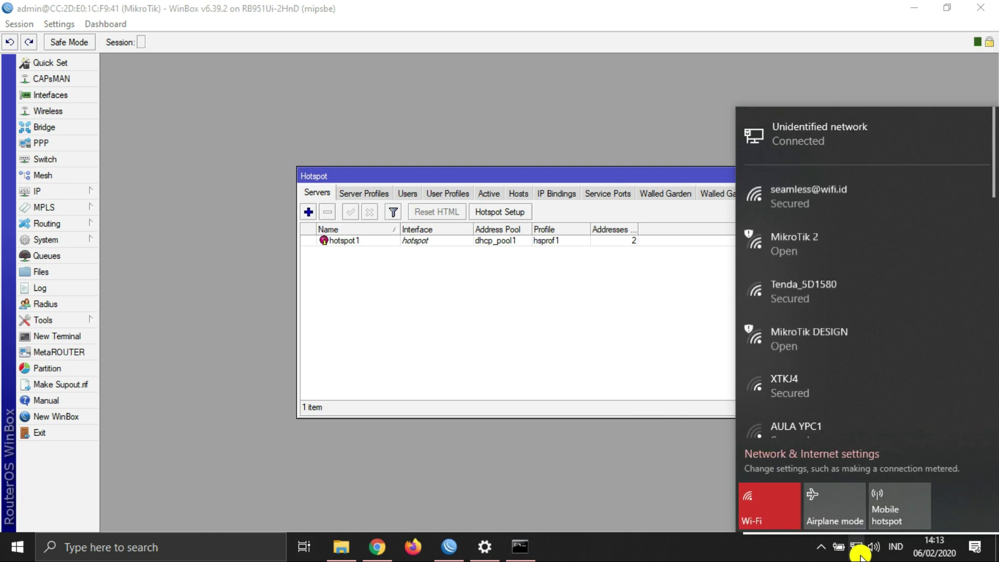
Step: Browse the Wi-Fi networks including LATIHAN UKK 1, then show the Hotspot User Profiles
{"action": "scroll", "coordinate": [904, 283], "scroll_direction": "down", "scroll_amount": 2}
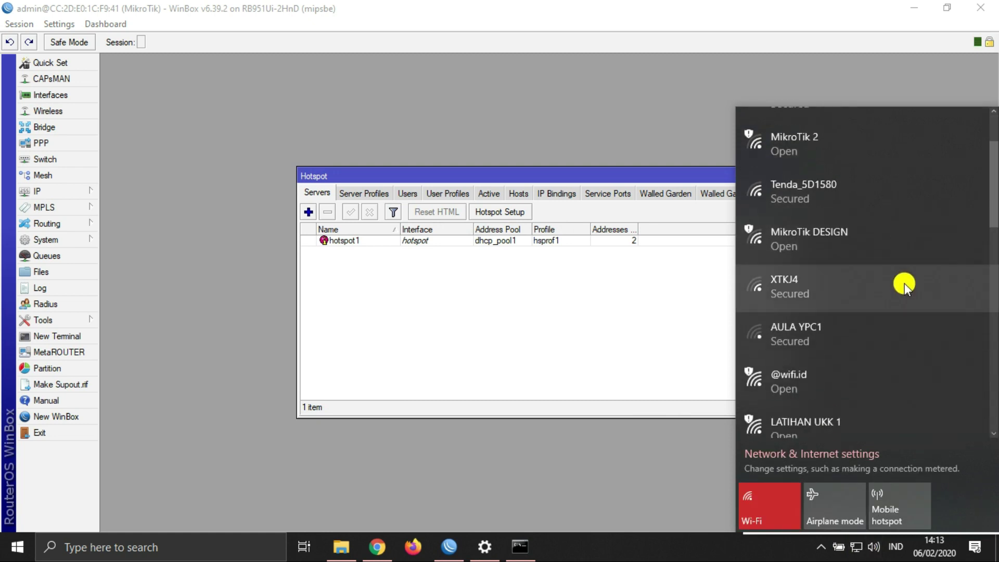
{"action": "scroll", "coordinate": [905, 284], "scroll_direction": "down", "scroll_amount": 2}
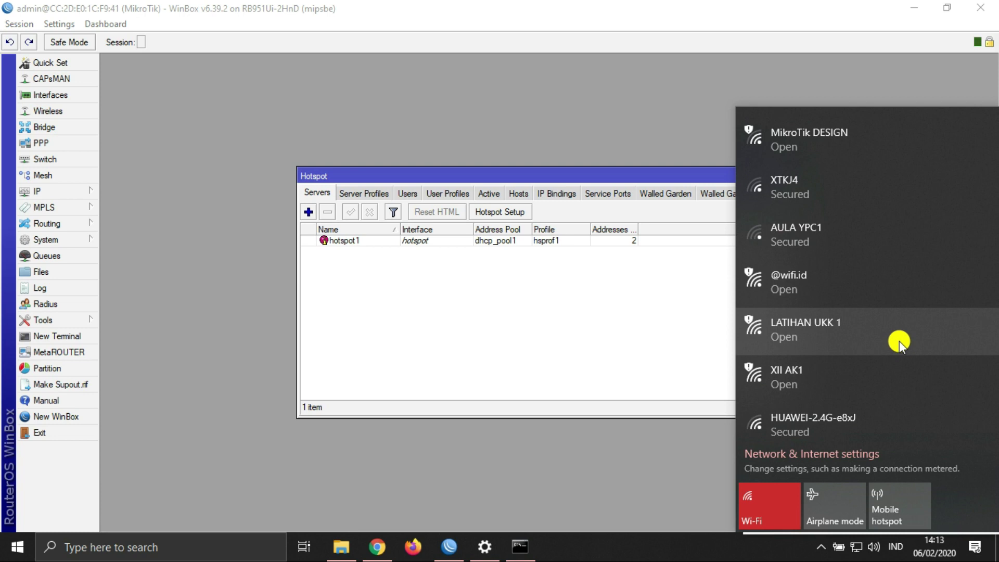
{"action": "left_click", "coordinate": [532, 313]}
{"action": "left_click", "coordinate": [439, 195]}
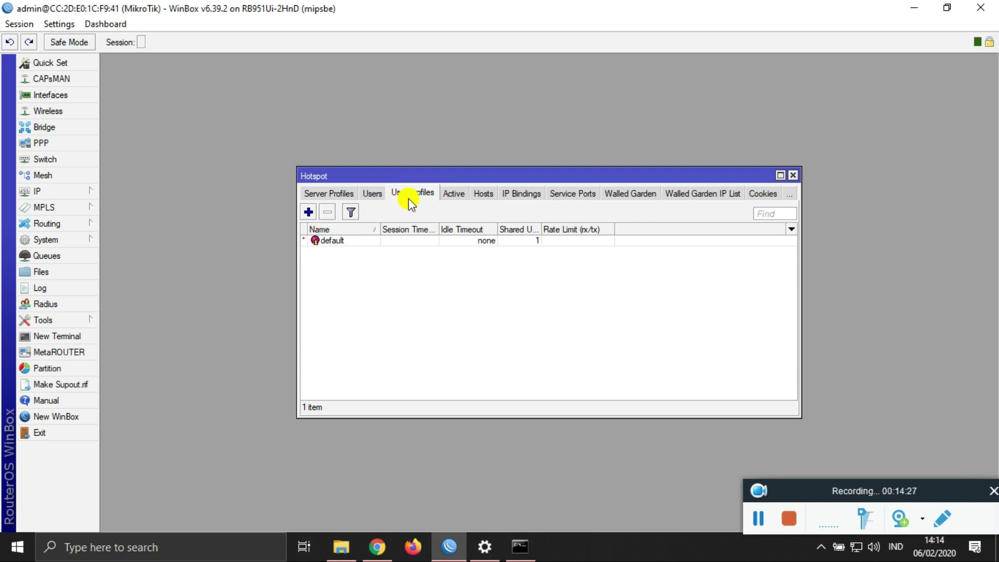
Step: Add hotspot user profile guru with 5 shared users and a 512k/512k rate limit
{"action": "left_click", "coordinate": [309, 212]}
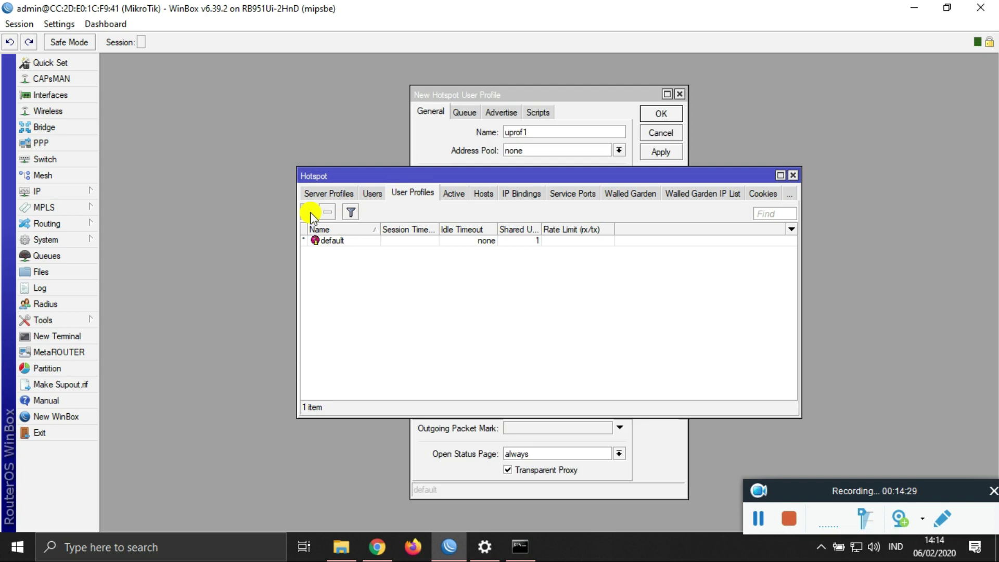
{"action": "type", "text": "guru"}
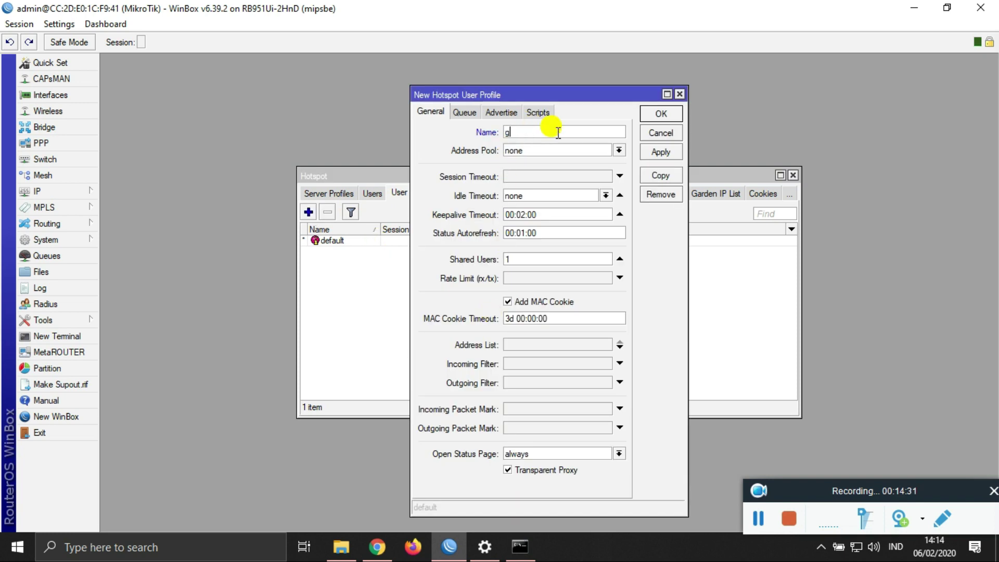
{"action": "left_click", "coordinate": [544, 260]}
{"action": "double_click", "coordinate": [543, 263]}
{"action": "type", "text": "5"}
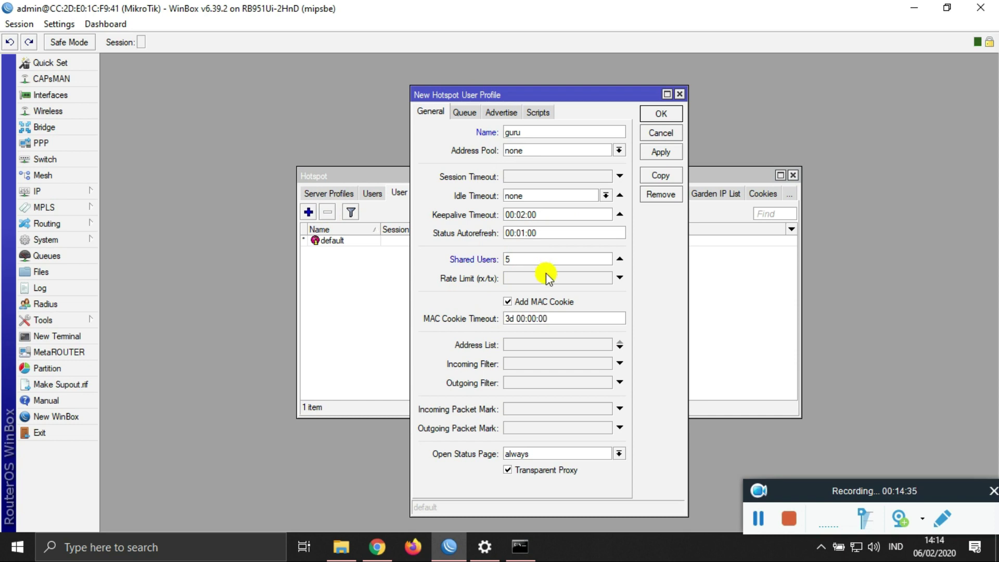
{"action": "left_click", "coordinate": [549, 278]}
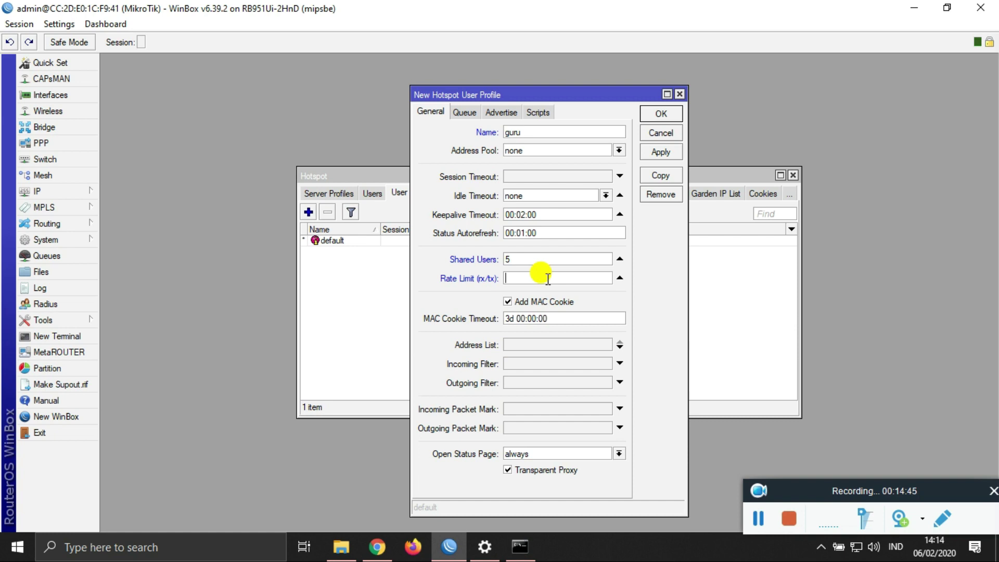
{"action": "type", "text": "512k/512k"}
{"action": "left_click", "coordinate": [661, 152]}
{"action": "left_click", "coordinate": [661, 113]}
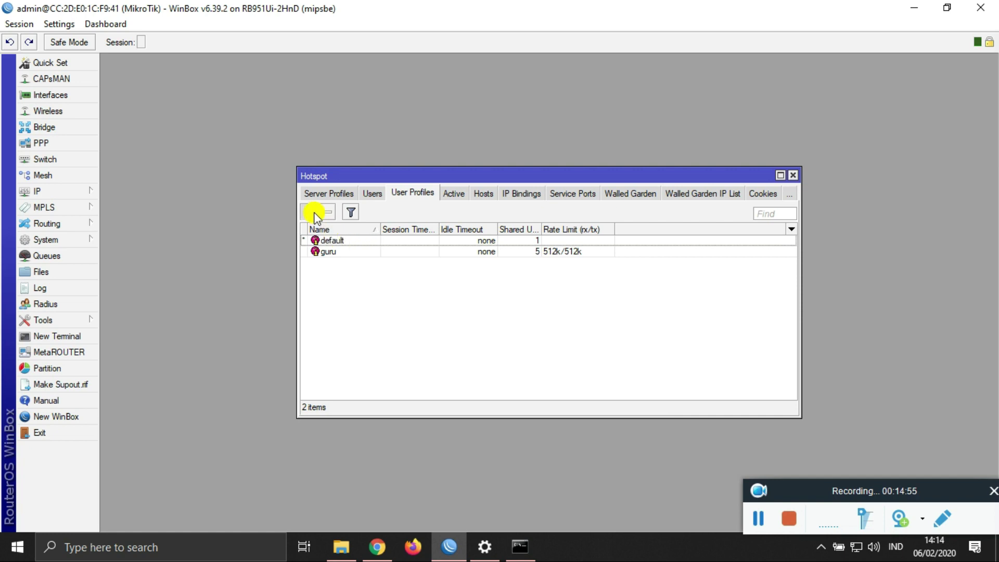
Step: Add hotspot user profile siswa with 3 shared users and a 256k/256k rate limit
{"action": "left_click", "coordinate": [308, 212]}
{"action": "type", "text": "siswa"}
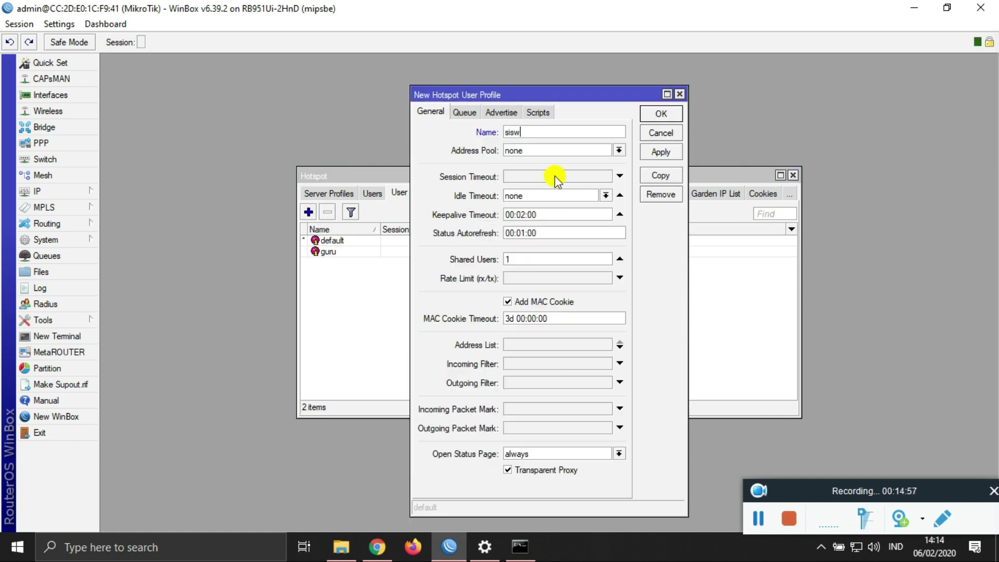
{"action": "left_click", "coordinate": [528, 258]}
{"action": "key", "text": "BackSpace"}
{"action": "type", "text": "3"}
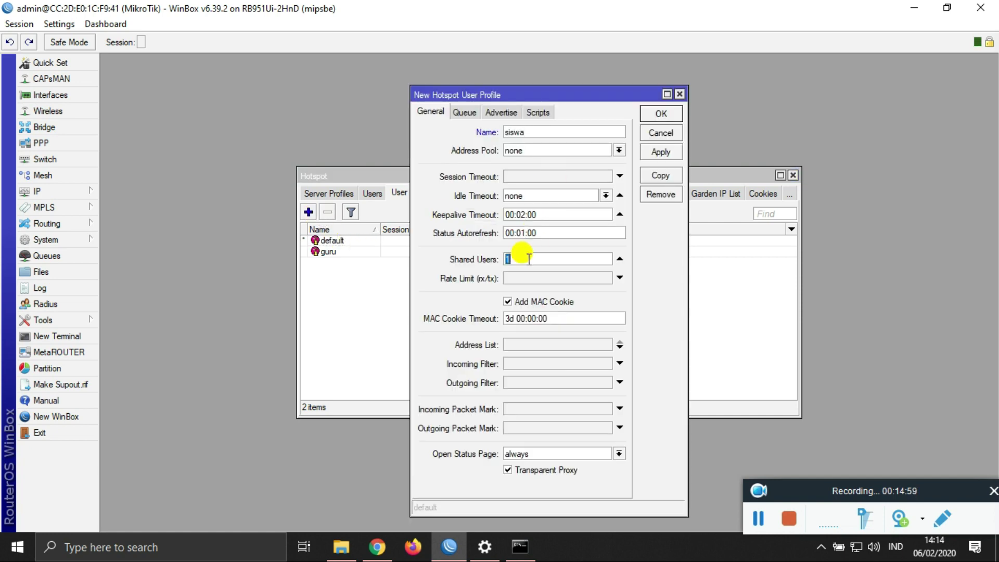
{"action": "left_click", "coordinate": [543, 279]}
{"action": "type", "text": "256k/2"}
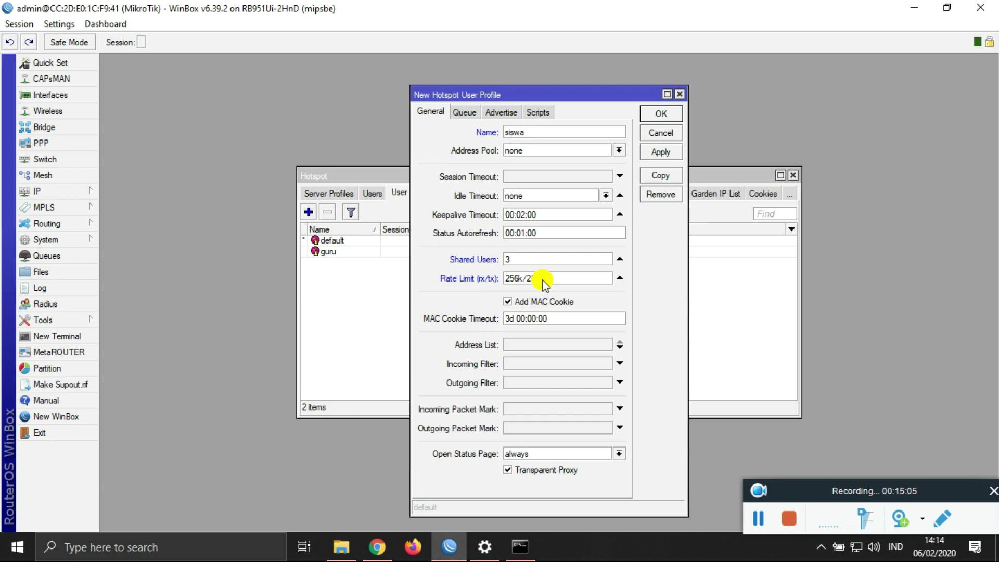
{"action": "type", "text": "56k"}
{"action": "left_click", "coordinate": [660, 152]}
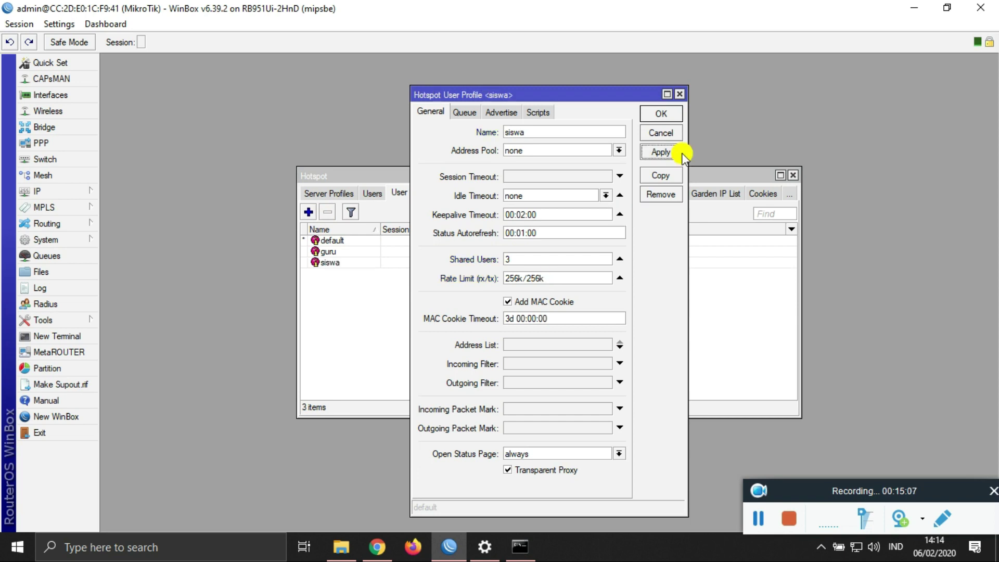
{"action": "left_click", "coordinate": [660, 113]}
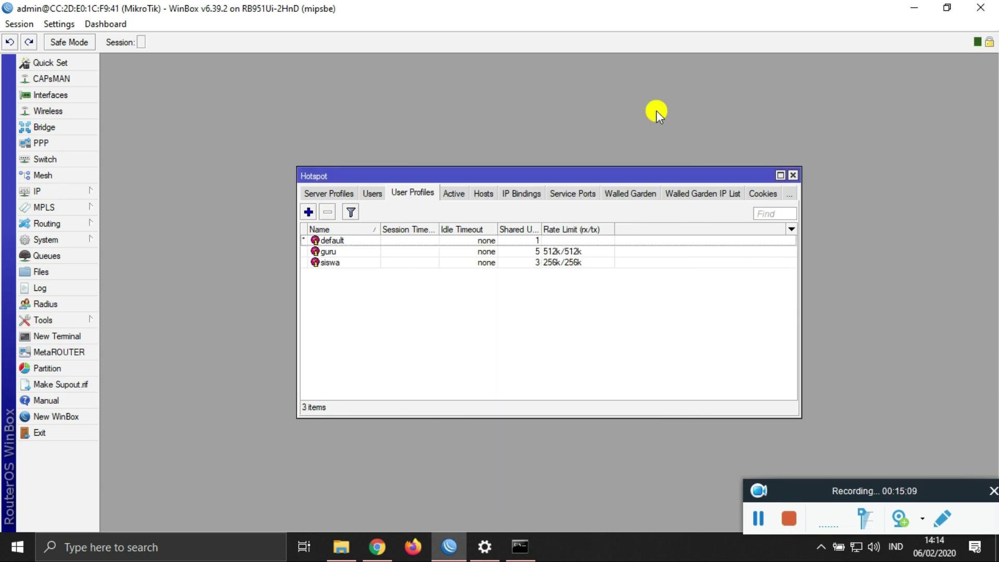
{"action": "left_click", "coordinate": [373, 193]}
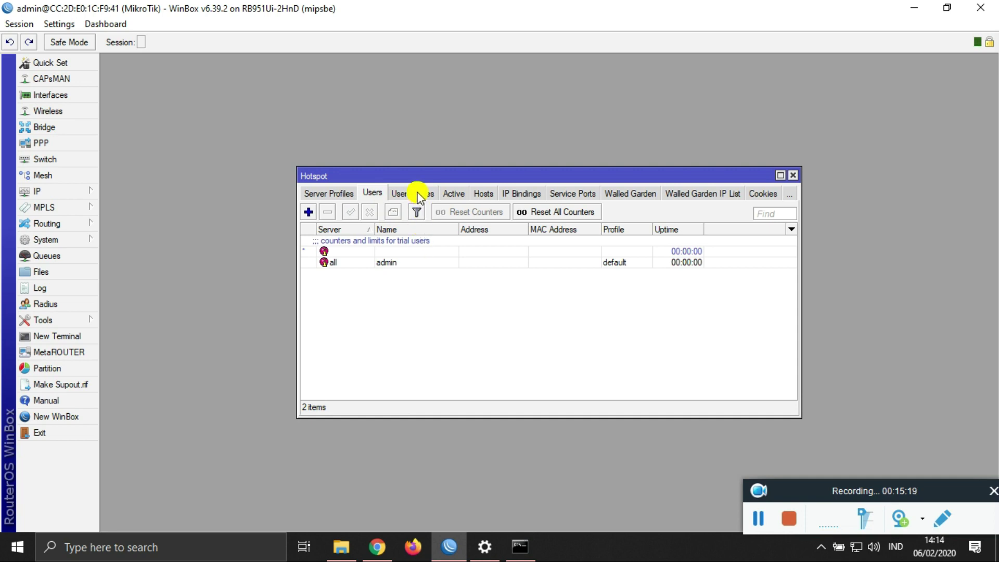
Step: Add hotspot user guru with a password and the guru profile
{"action": "left_click", "coordinate": [309, 213]}
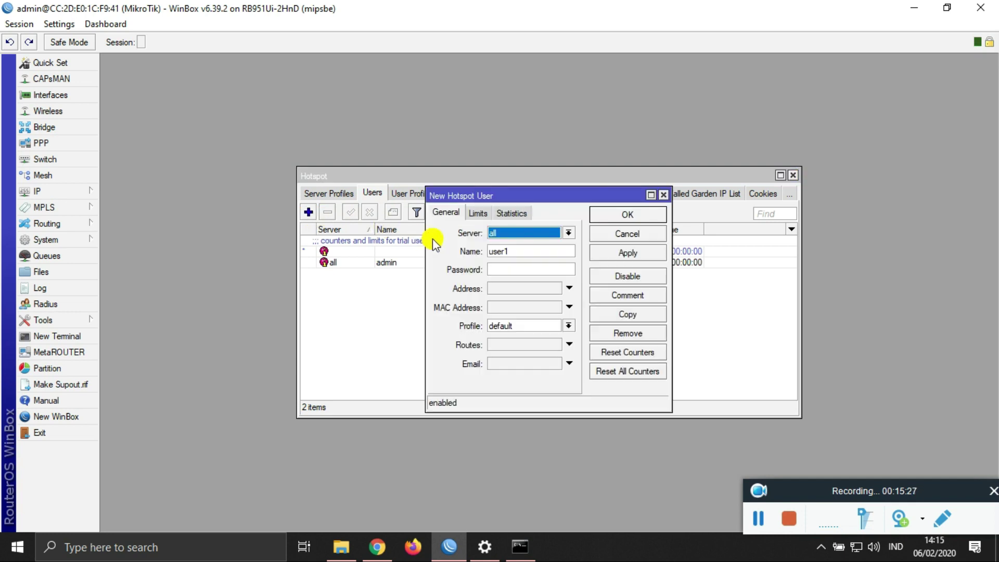
{"action": "double_click", "coordinate": [520, 252]}
{"action": "type", "text": "guru"}
{"action": "key", "text": "Tab"}
{"action": "type", "text": "***"}
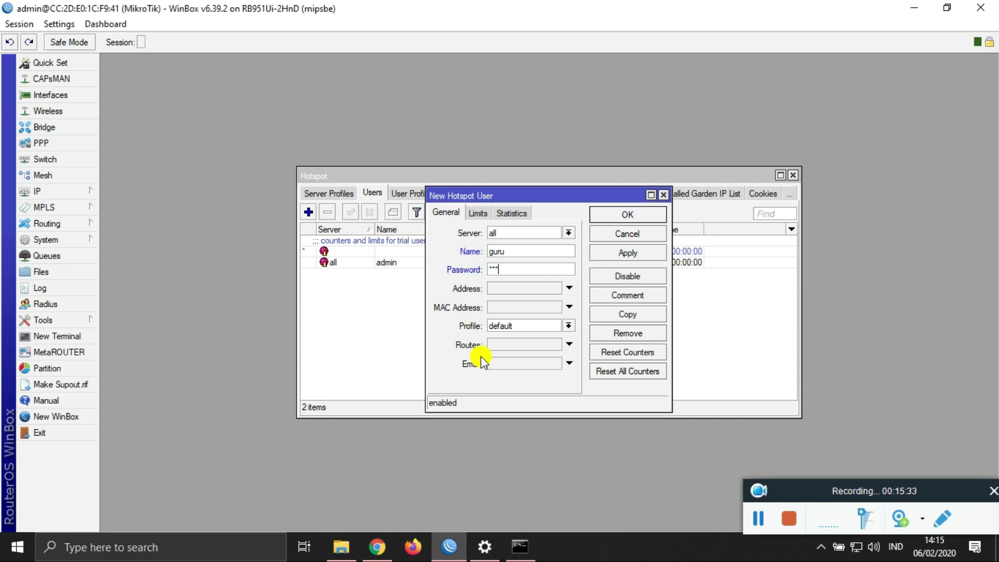
{"action": "left_click", "coordinate": [502, 328]}
{"action": "left_click", "coordinate": [507, 348]}
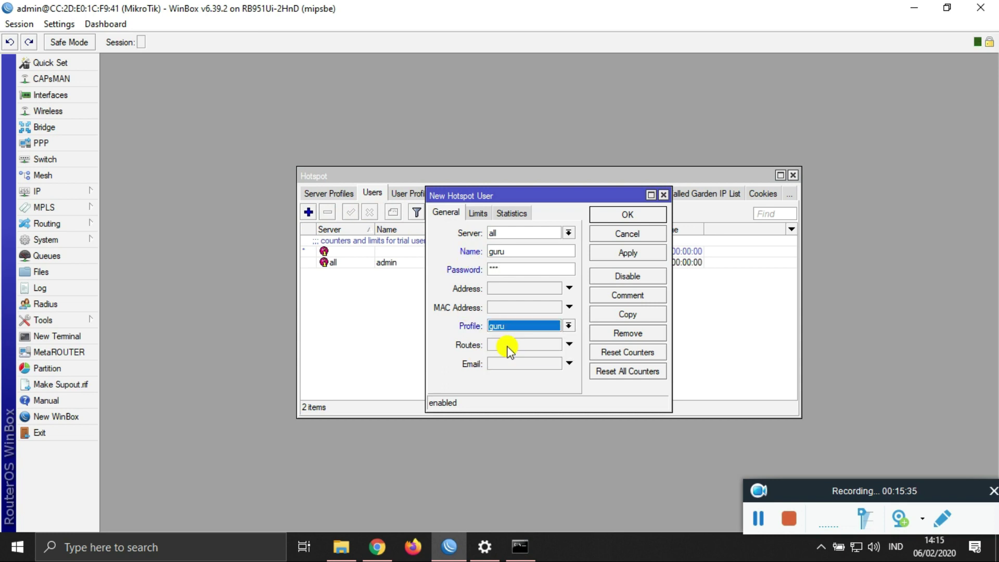
{"action": "left_click", "coordinate": [620, 252]}
{"action": "left_click", "coordinate": [621, 224]}
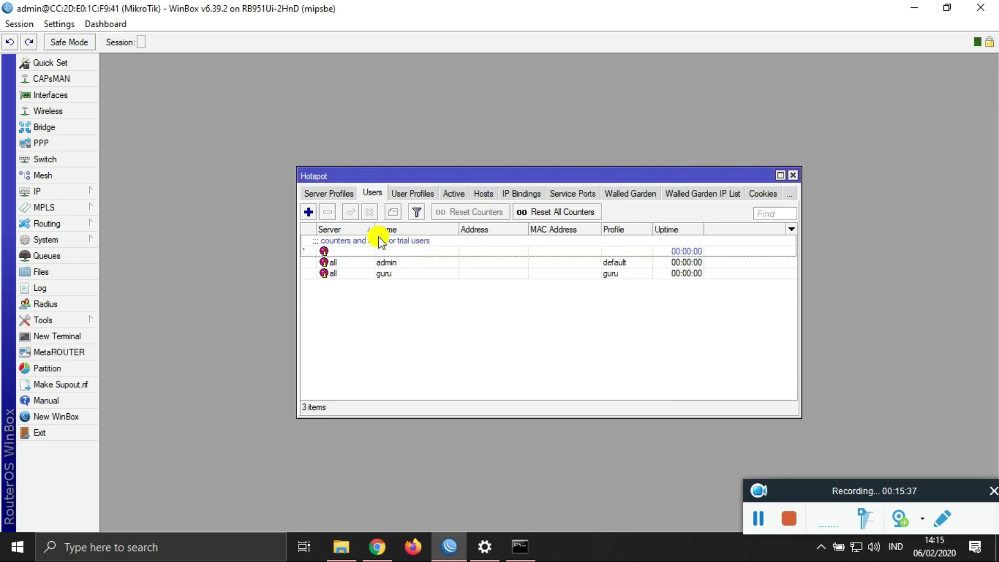
Step: Add hotspot user siswa with a password and the siswa profile
{"action": "left_click", "coordinate": [309, 212]}
{"action": "left_click", "coordinate": [516, 251]}
{"action": "double_click", "coordinate": [517, 250]}
{"action": "type", "text": "sisw"}
{"action": "key", "text": "Tab"}
{"action": "type", "text": "123"}
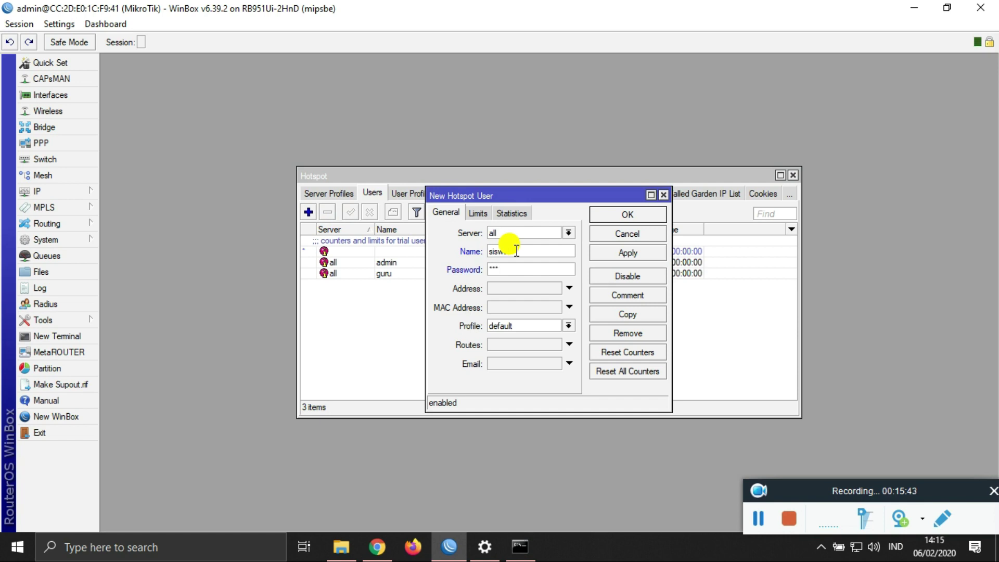
{"action": "left_click", "coordinate": [501, 328]}
{"action": "left_click", "coordinate": [502, 349]}
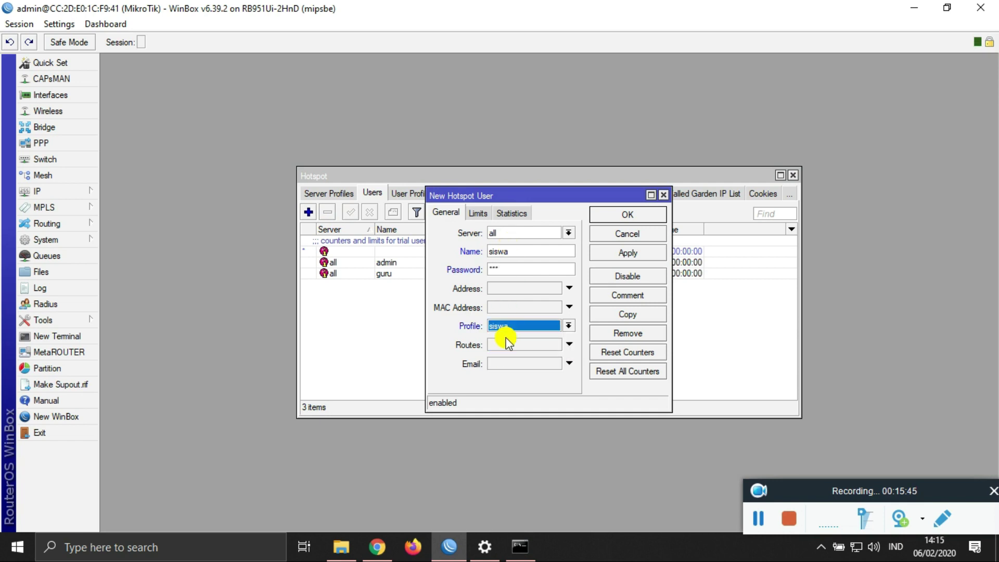
{"action": "left_click", "coordinate": [642, 252]}
{"action": "left_click", "coordinate": [632, 219]}
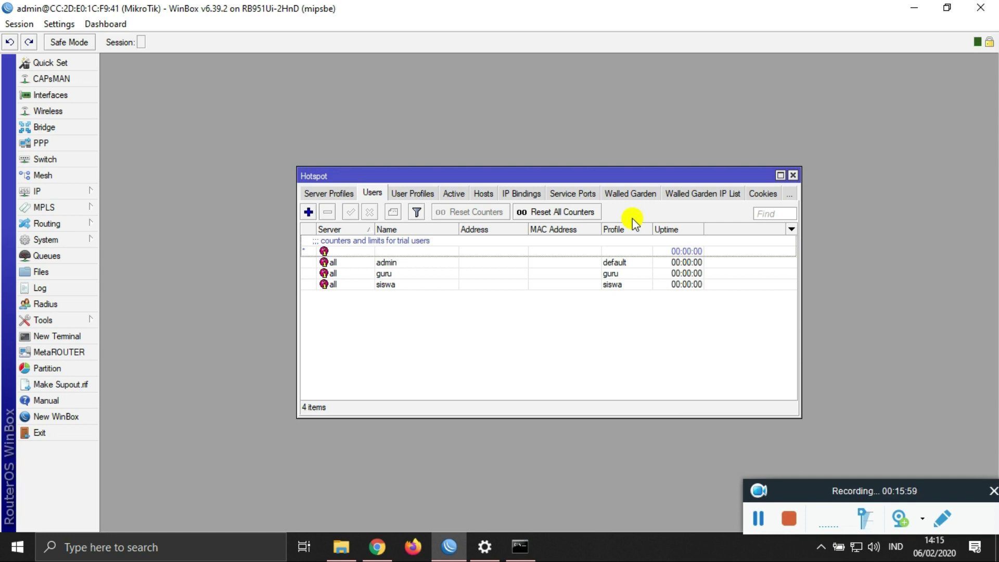
Step: Show the list of hotspot servers
{"action": "left_click", "coordinate": [339, 195]}
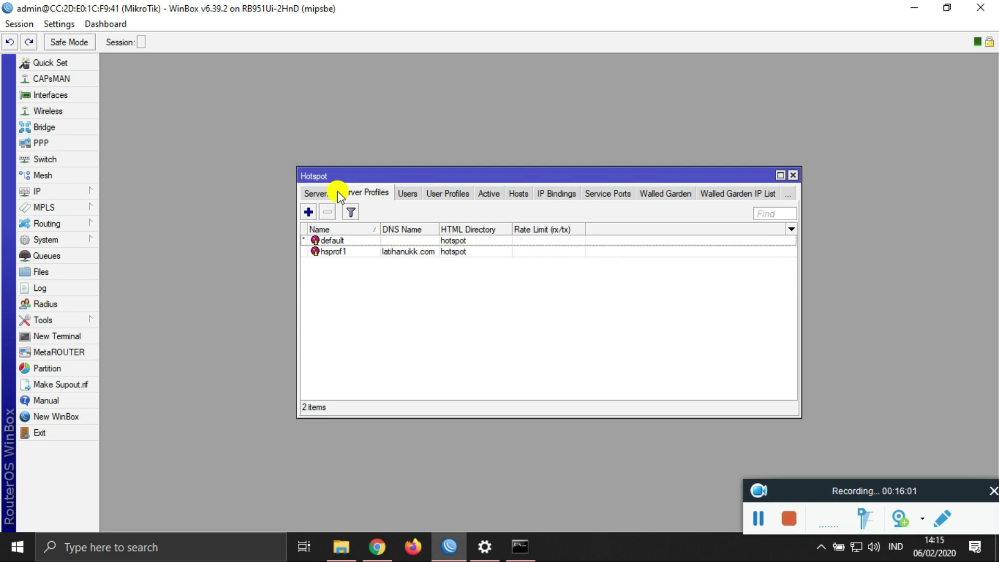
{"action": "left_click", "coordinate": [319, 194]}
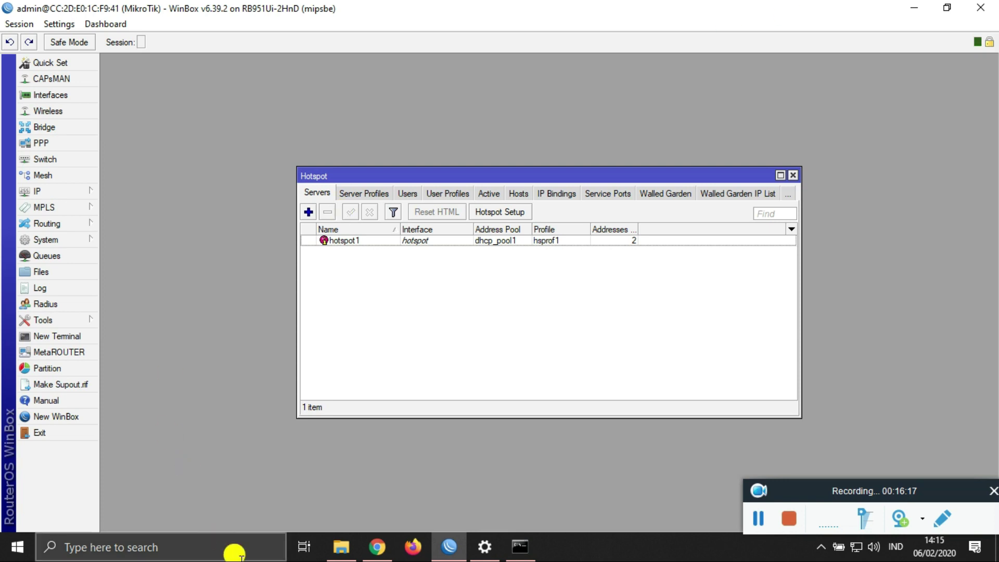
{"action": "left_click", "coordinate": [376, 545]}
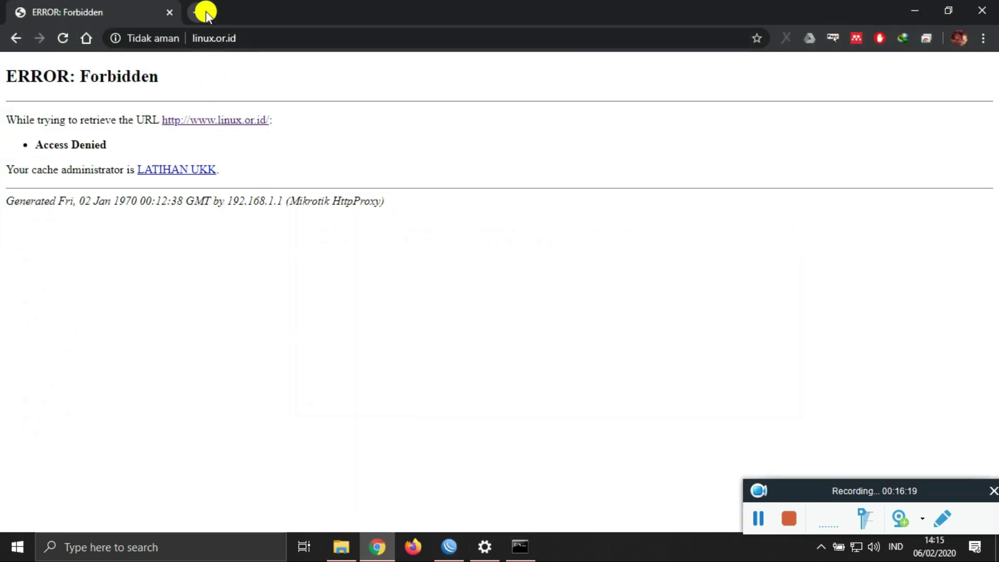
Step: Search Google for mikrotik and open the Citraweb result in a new tab
{"action": "left_click", "coordinate": [205, 11]}
{"action": "type", "text": "mikrotik"}
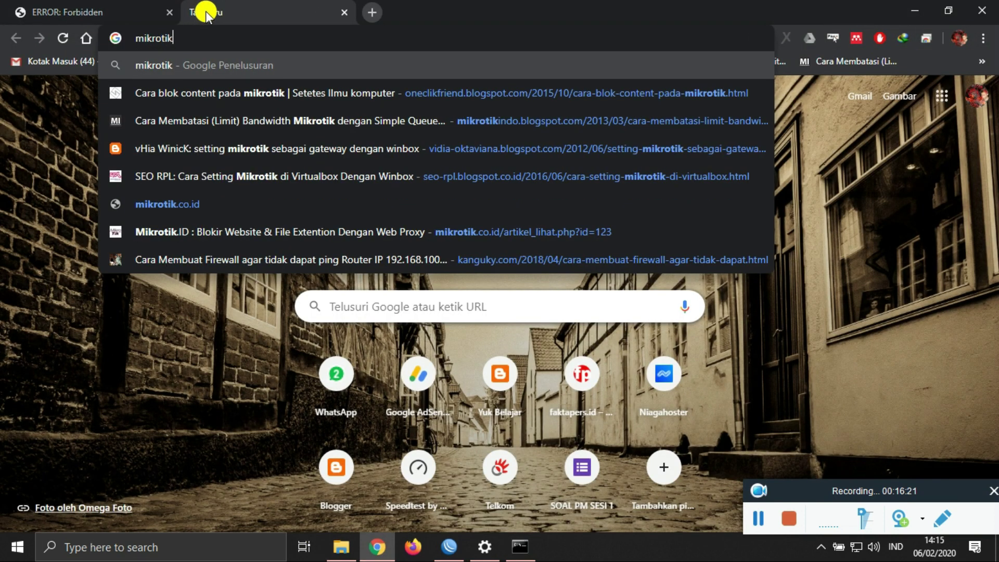
{"action": "key", "text": "Return"}
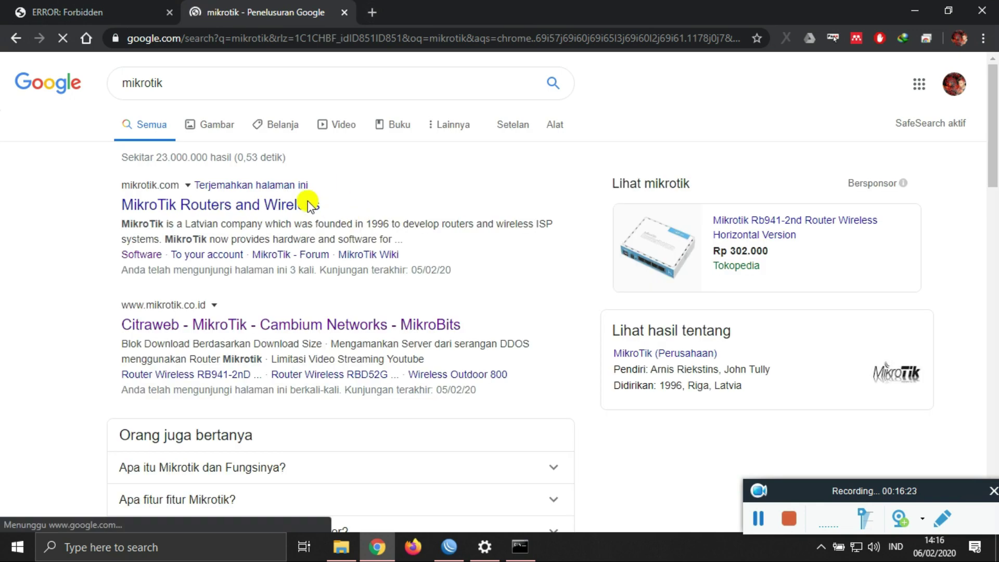
{"action": "right_click", "coordinate": [290, 205]}
{"action": "left_click", "coordinate": [184, 319]}
{"action": "right_click", "coordinate": [182, 326]}
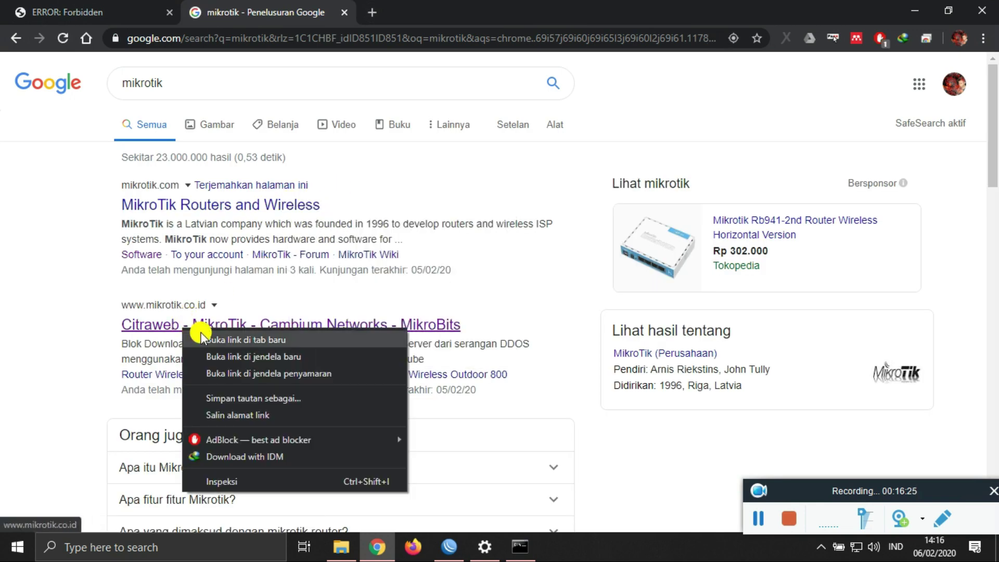
{"action": "left_click", "coordinate": [219, 338]}
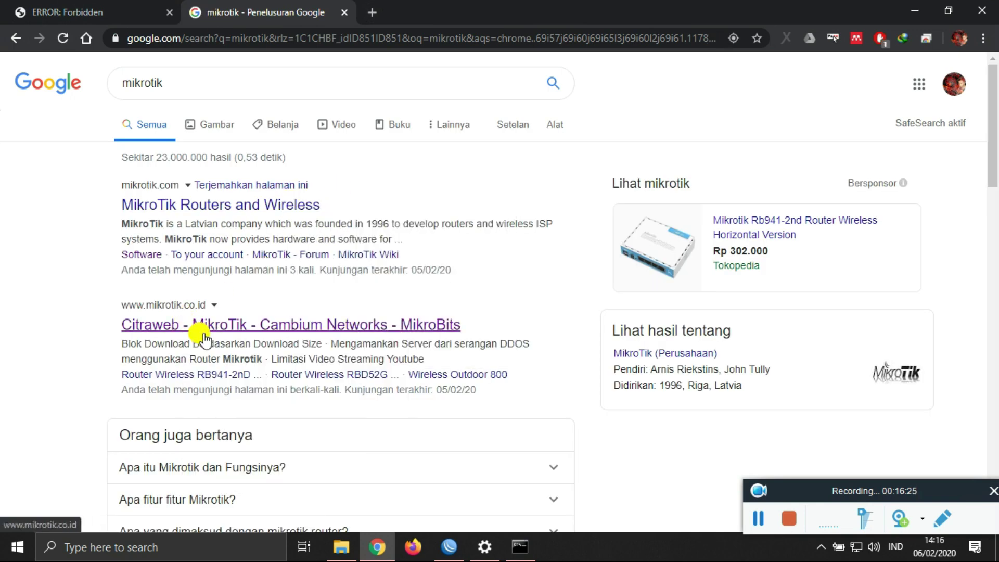
Step: Check that mikrotik.co.id loads, then go back to the Google results
{"action": "left_click", "coordinate": [440, 6]}
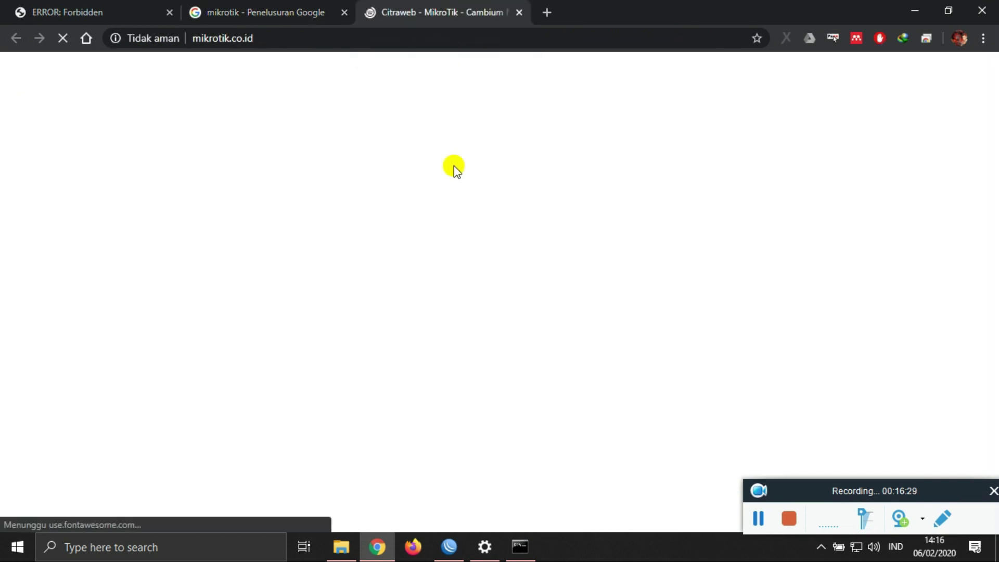
{"action": "left_click", "coordinate": [206, 38]}
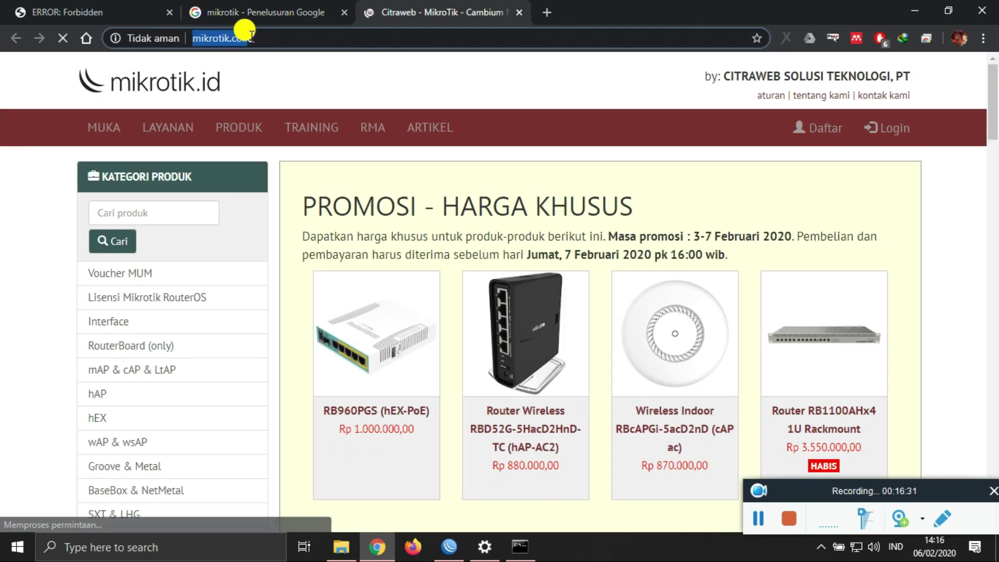
{"action": "left_click", "coordinate": [295, 15]}
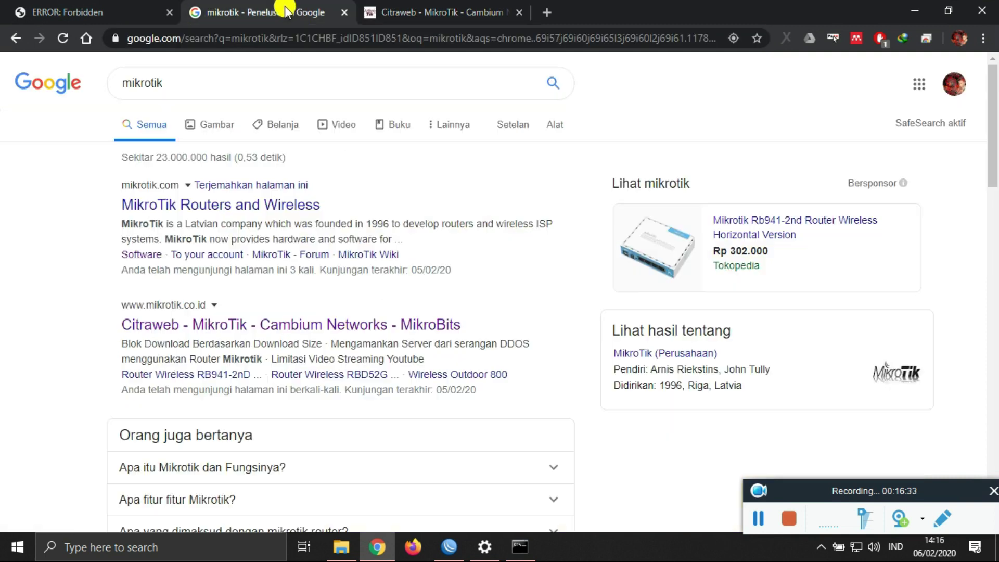
{"action": "scroll", "coordinate": [311, 301], "scroll_direction": "down", "scroll_amount": 10}
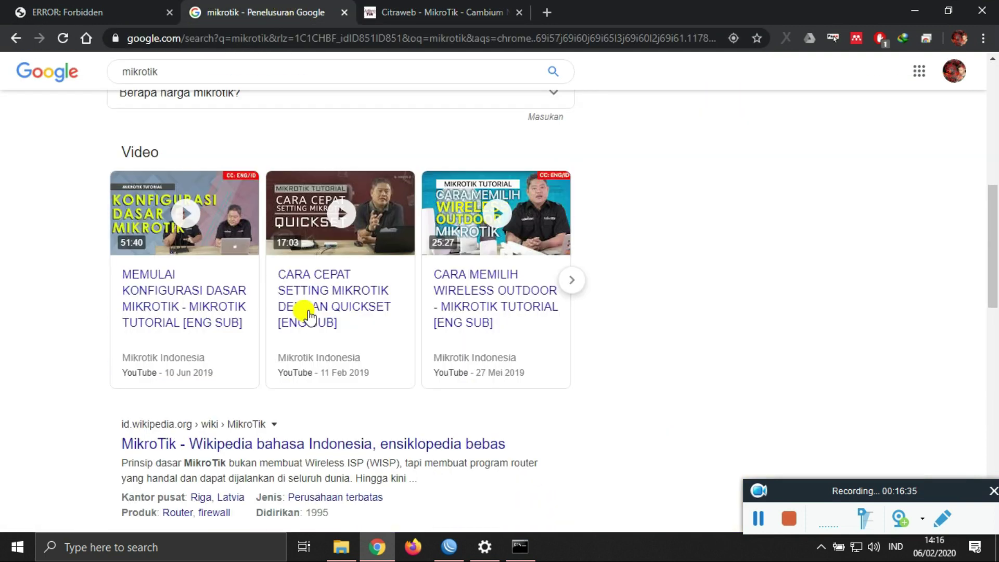
{"action": "left_click", "coordinate": [446, 547]}
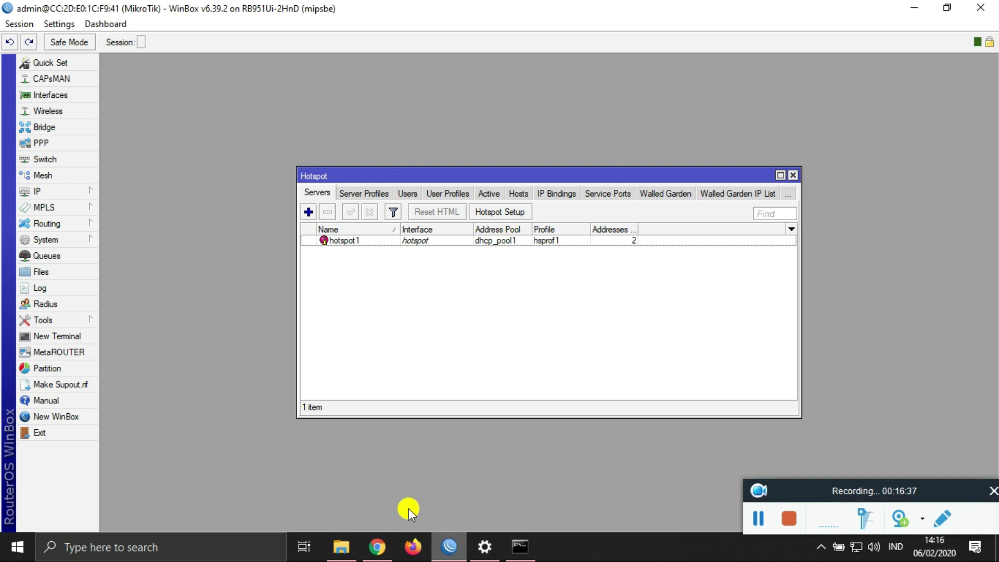
Step: Start a new firewall filter rule with source address 192.168.1.0/24
{"action": "left_click", "coordinate": [792, 177]}
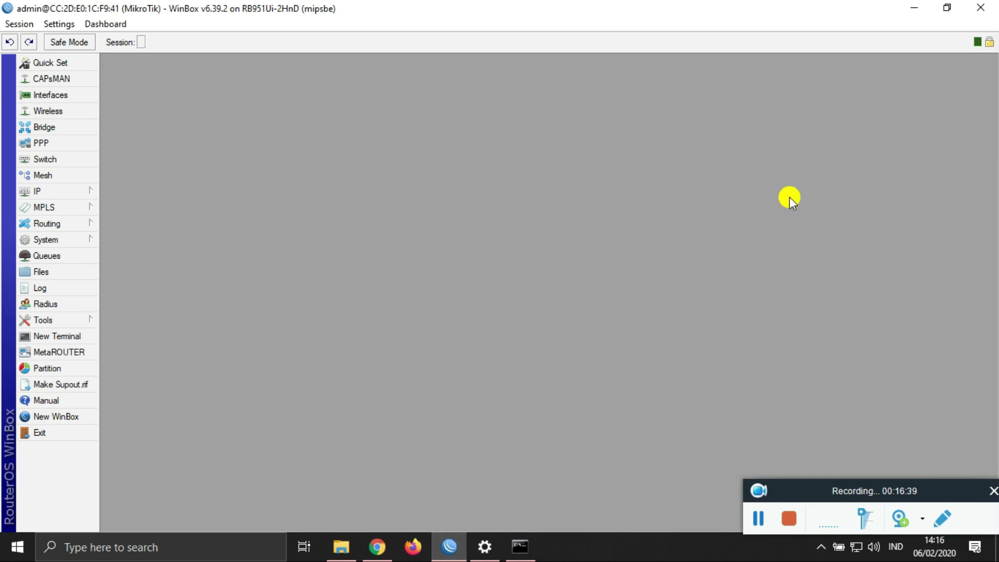
{"action": "left_click", "coordinate": [77, 193]}
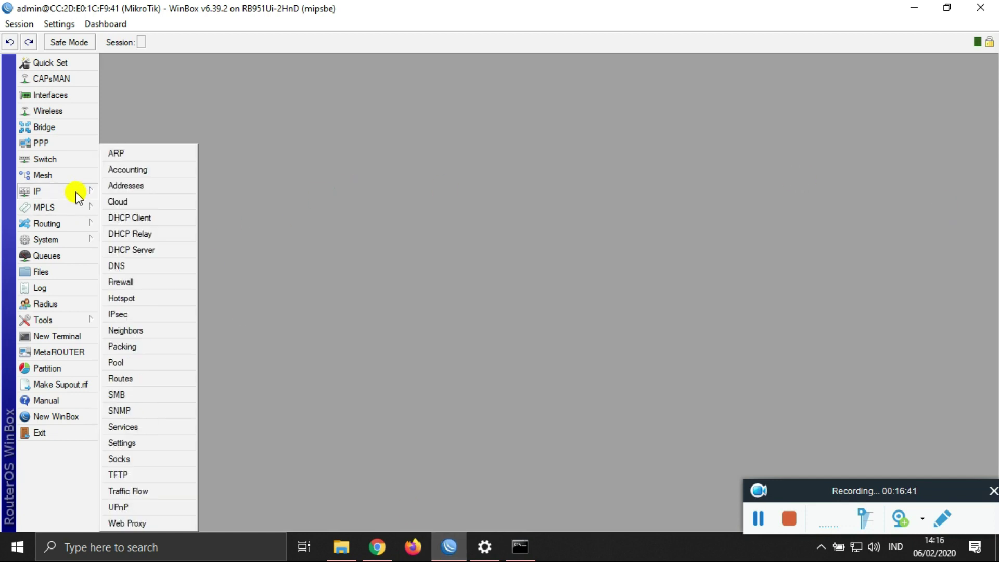
{"action": "left_click", "coordinate": [160, 281]}
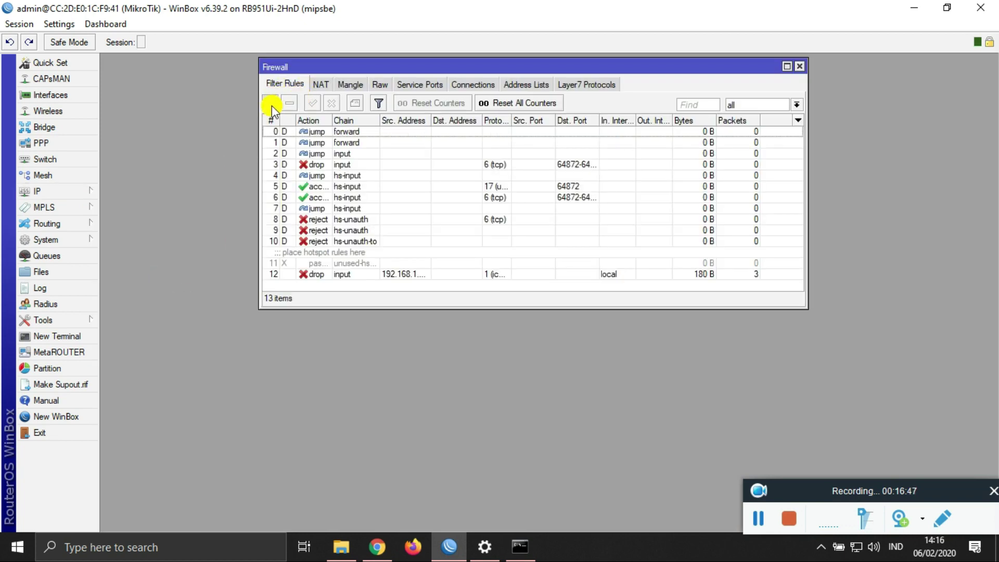
{"action": "left_click", "coordinate": [271, 104]}
{"action": "left_click", "coordinate": [312, 81]}
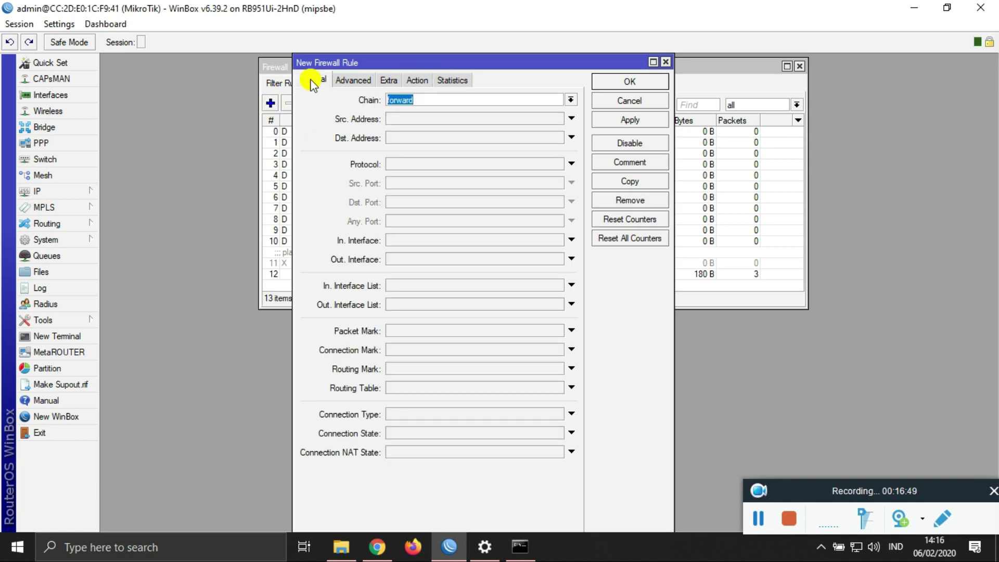
{"action": "left_click", "coordinate": [505, 117]}
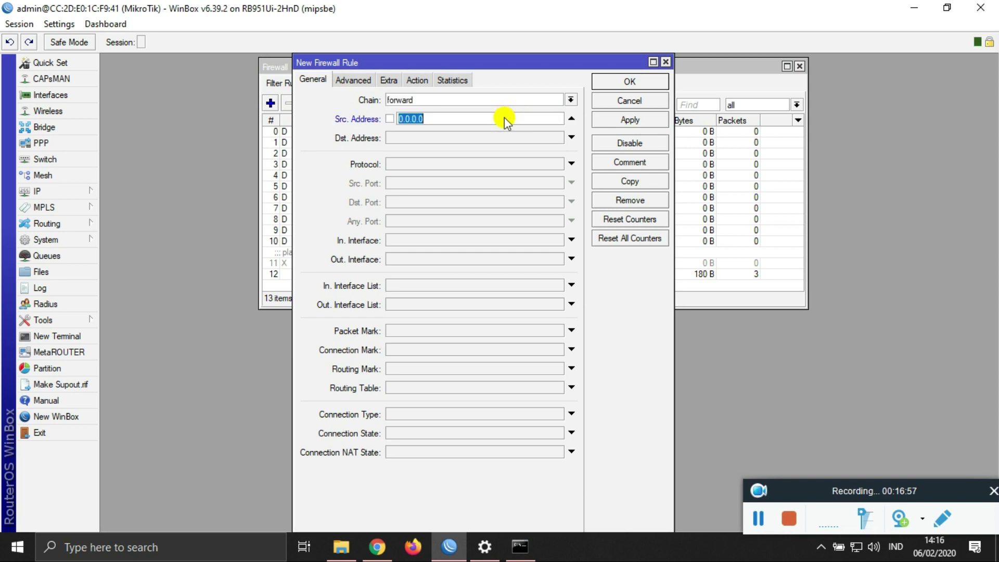
{"action": "type", "text": "192.168.1.0/24"}
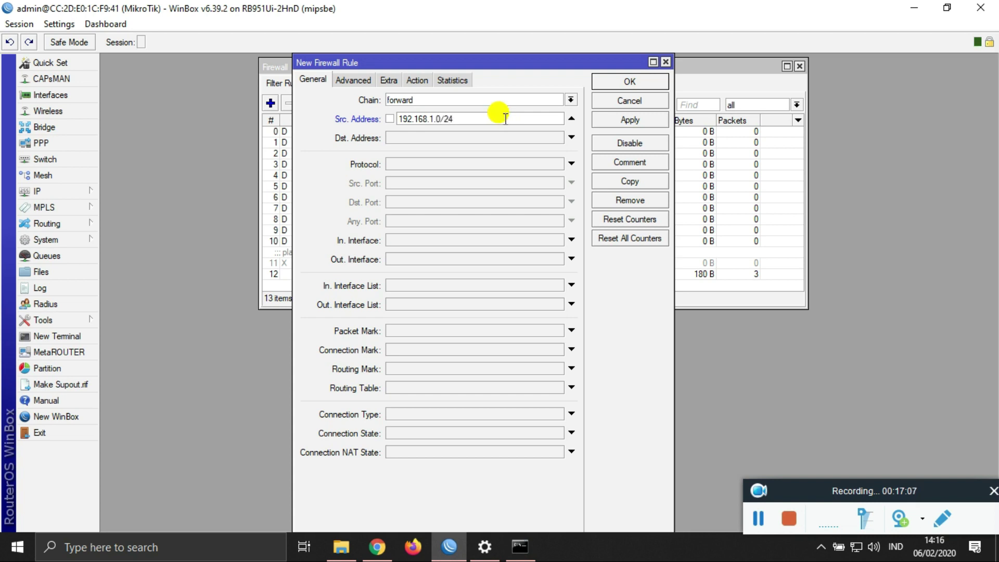
{"action": "left_click_drag", "start_coordinate": [440, 120], "coordinate": [429, 120]}
{"action": "double_click", "coordinate": [439, 120]}
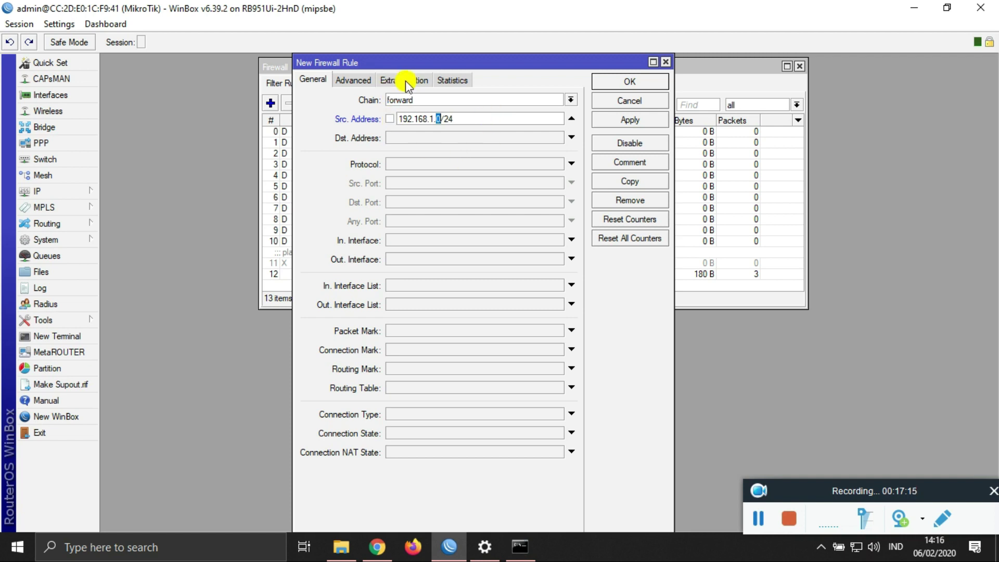
Step: Match content 'mikrotik', set the action to drop, and save the rule
{"action": "left_click", "coordinate": [371, 80]}
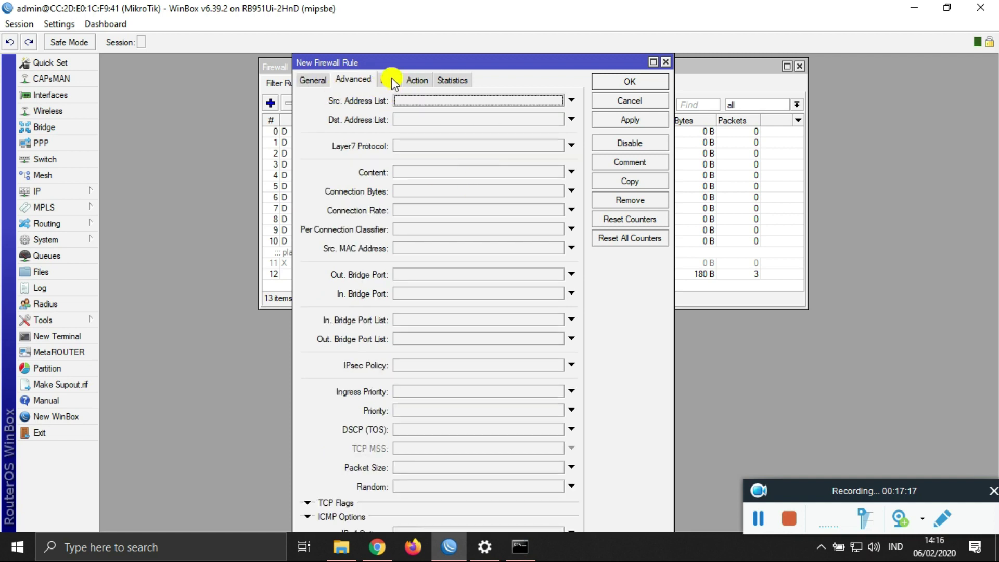
{"action": "left_click", "coordinate": [422, 169]}
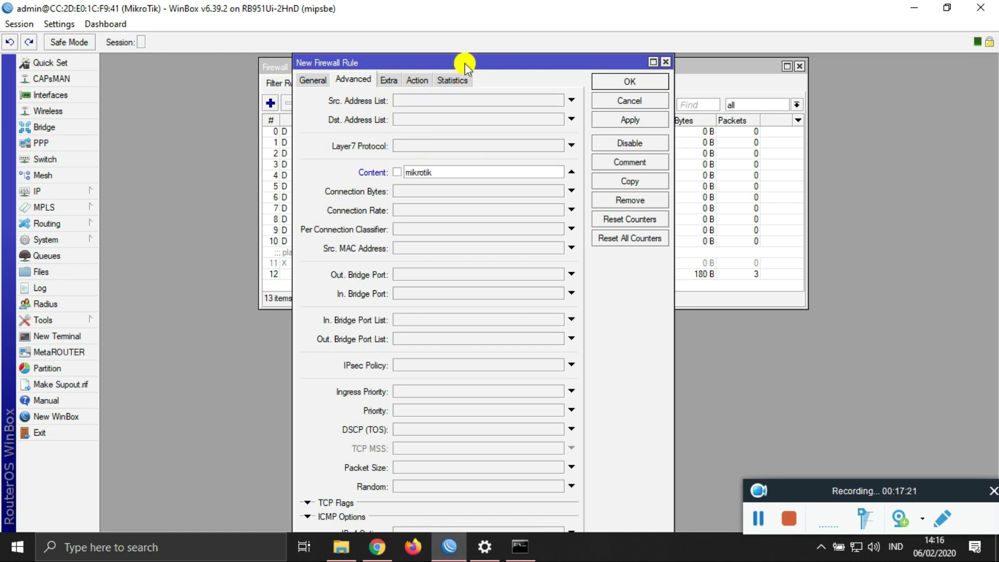
{"action": "left_click", "coordinate": [417, 81]}
{"action": "left_click", "coordinate": [414, 104]}
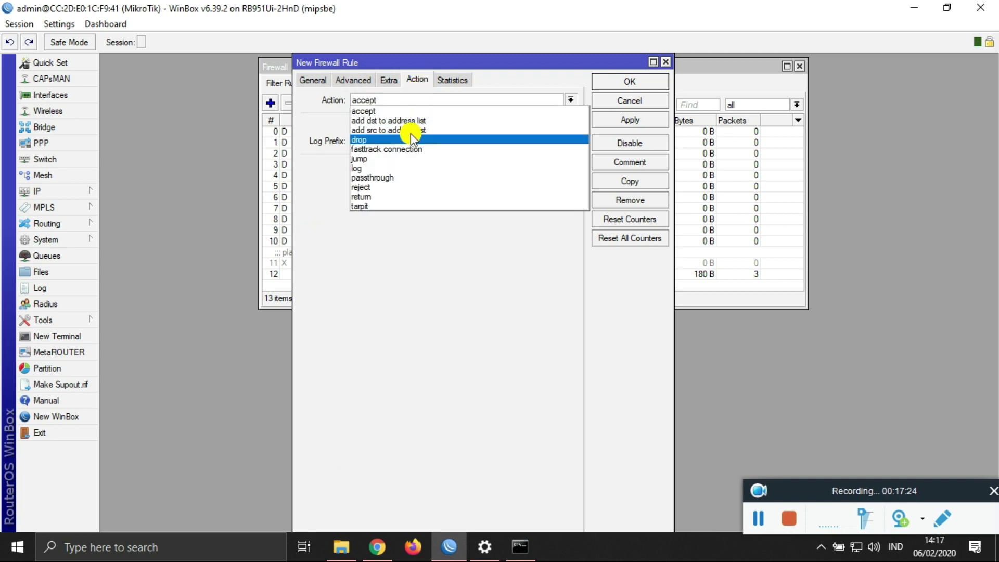
{"action": "left_click", "coordinate": [379, 139]}
{"action": "left_click", "coordinate": [609, 124]}
{"action": "left_click", "coordinate": [606, 88]}
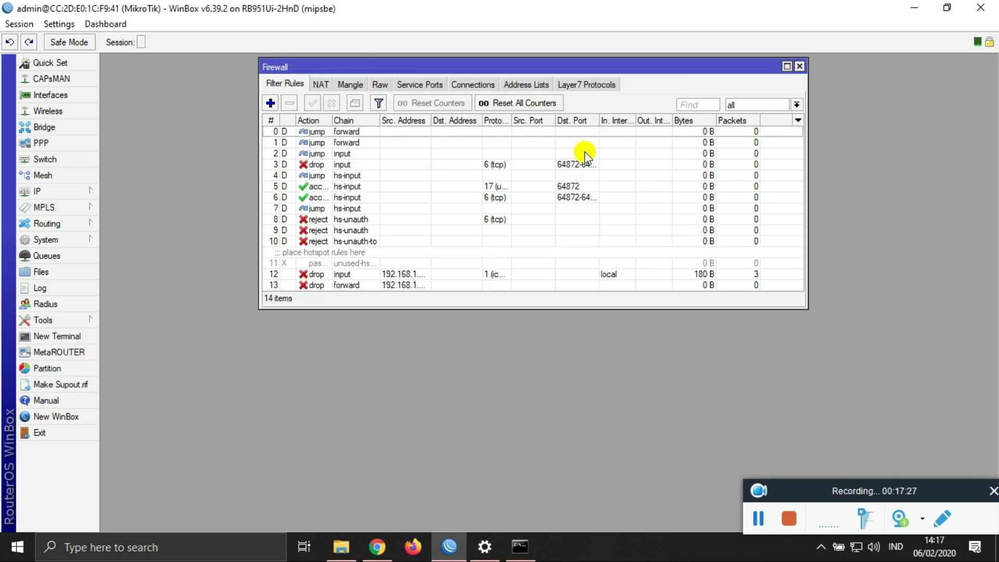
{"action": "left_click", "coordinate": [378, 547]}
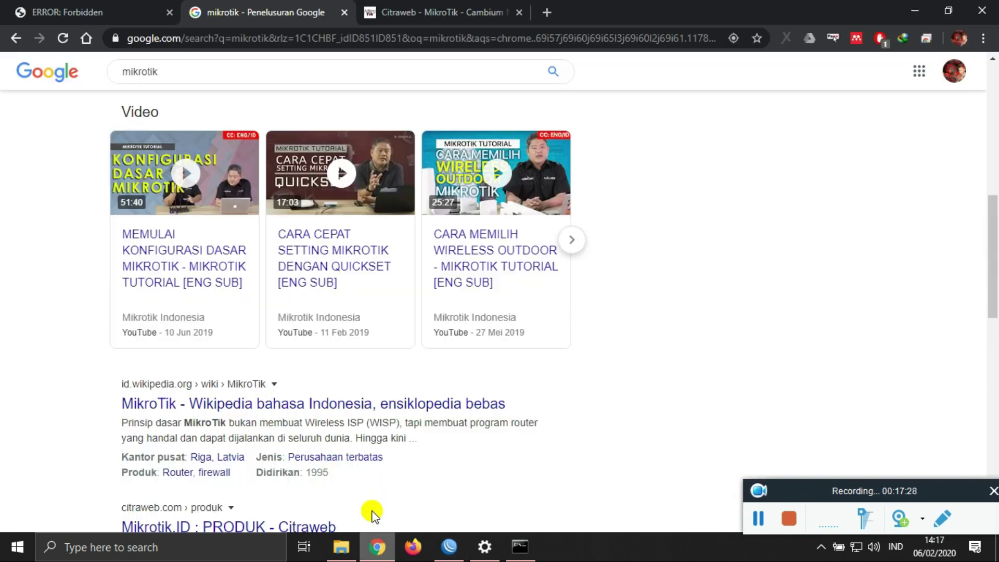
Step: Close the Citraweb tab, reload the results, and retry opening Citraweb in a new tab
{"action": "left_click", "coordinate": [519, 12]}
{"action": "left_click", "coordinate": [62, 38]}
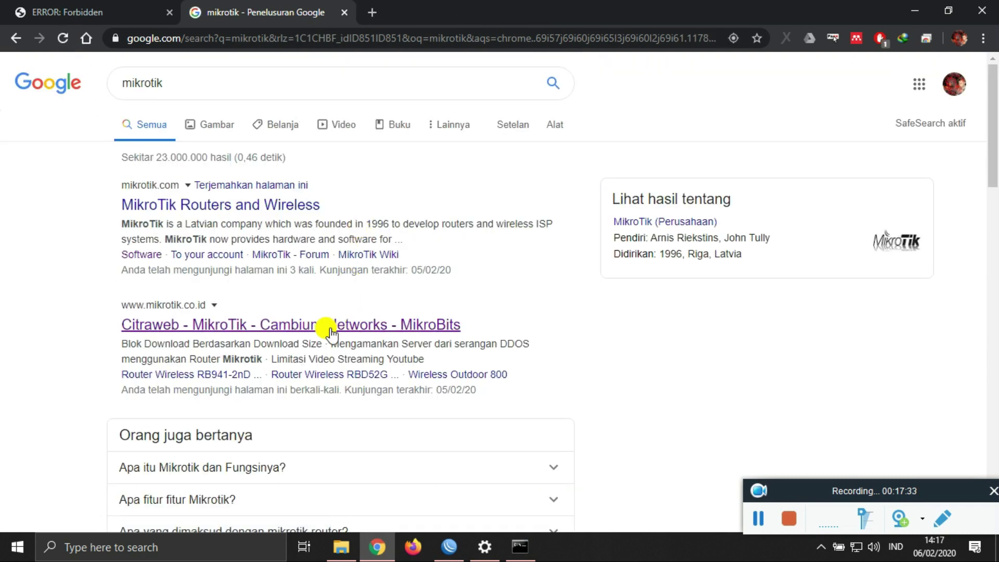
{"action": "right_click", "coordinate": [331, 328]}
{"action": "left_click", "coordinate": [358, 342]}
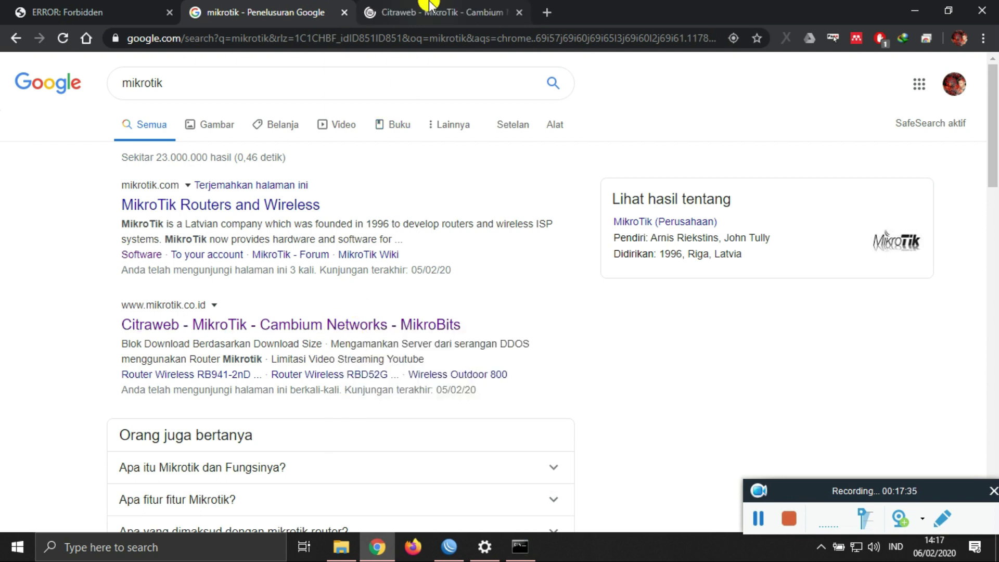
{"action": "left_click", "coordinate": [519, 12]}
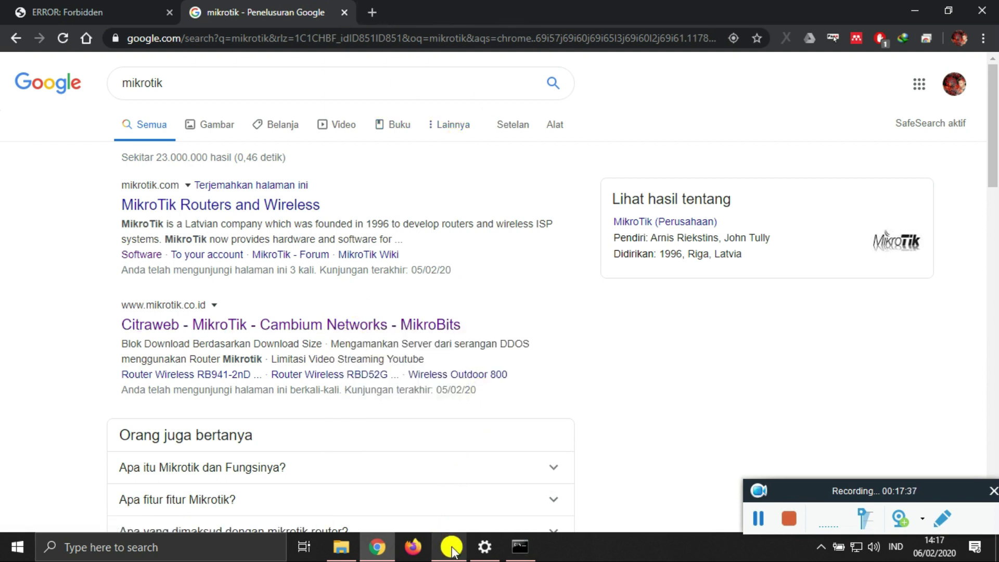
{"action": "left_click", "coordinate": [449, 547]}
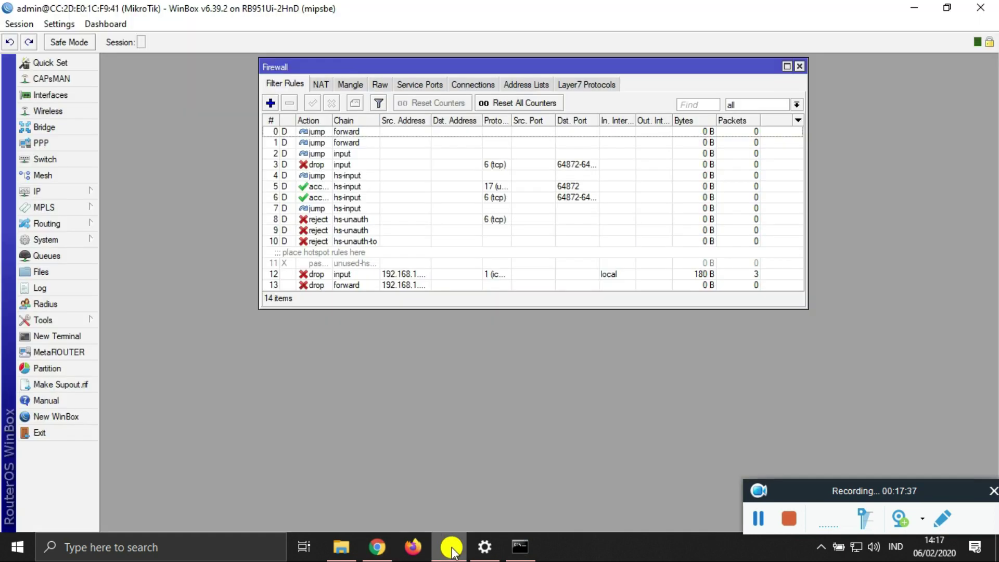
Step: Change rule 13's source address from 192.168.1.0/24 to 192.168.100.0/24 and save it
{"action": "double_click", "coordinate": [363, 286]}
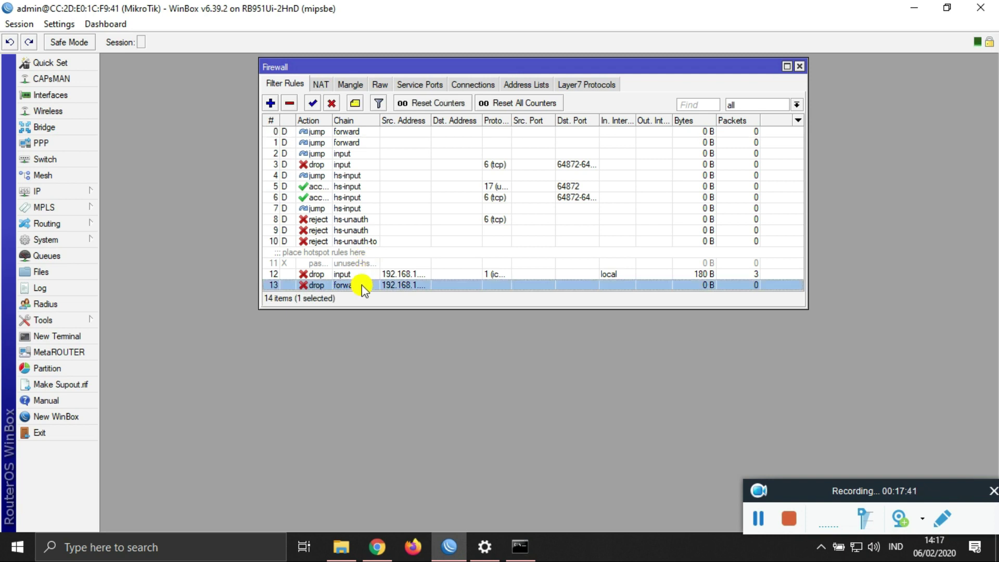
{"action": "left_click", "coordinate": [308, 80]}
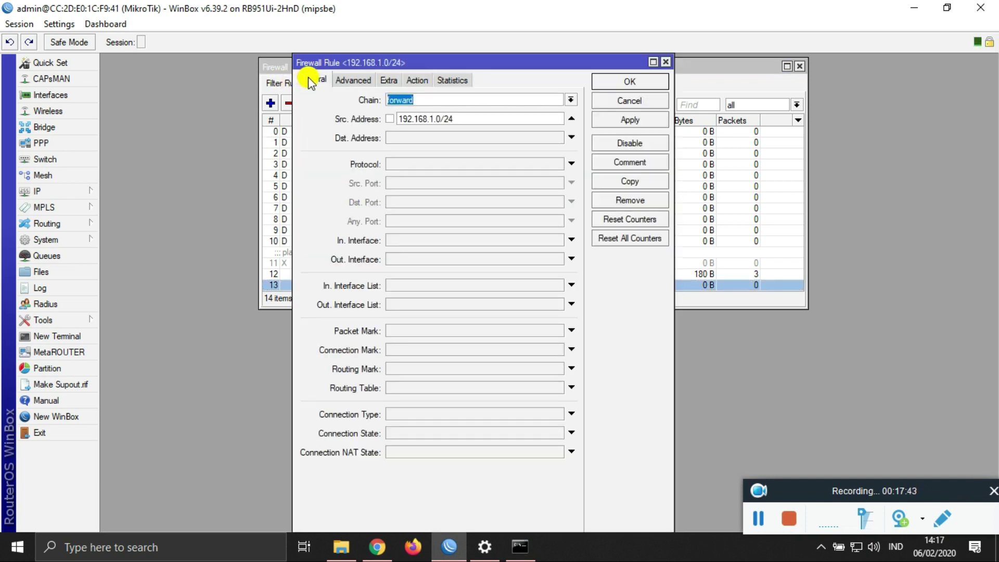
{"action": "left_click", "coordinate": [433, 119]}
{"action": "type", "text": "00"}
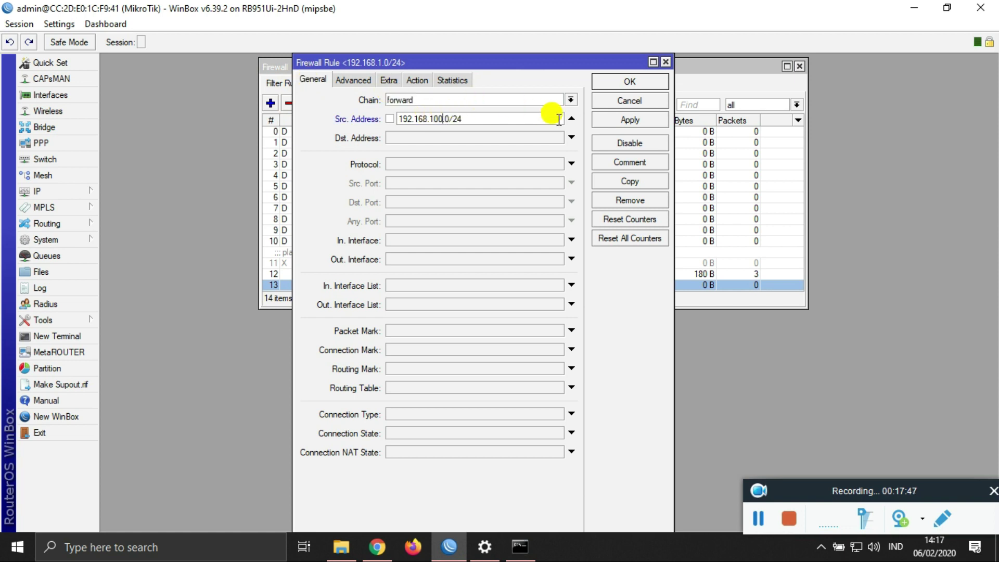
{"action": "left_click", "coordinate": [626, 121]}
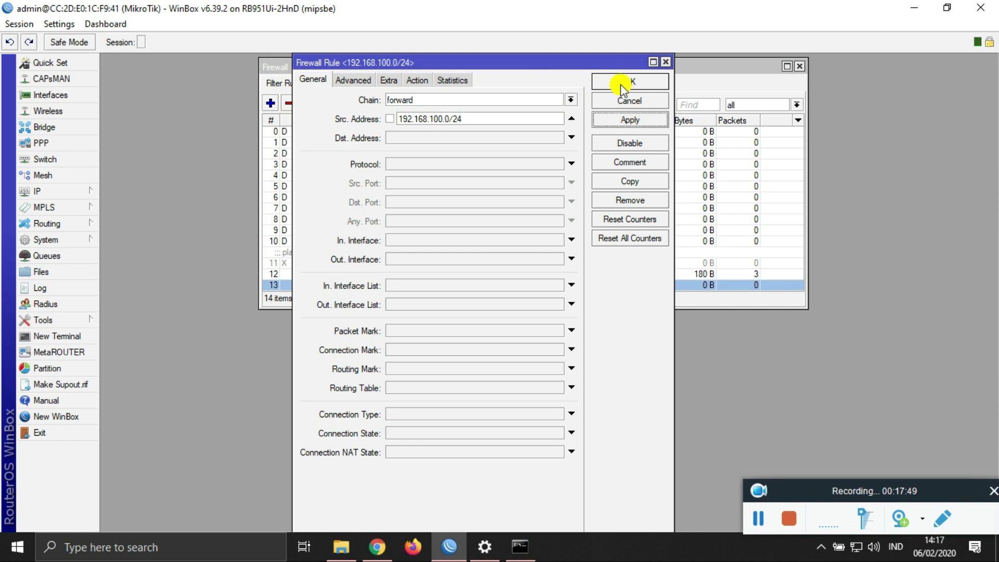
{"action": "left_click", "coordinate": [619, 82]}
{"action": "left_click", "coordinate": [391, 546]}
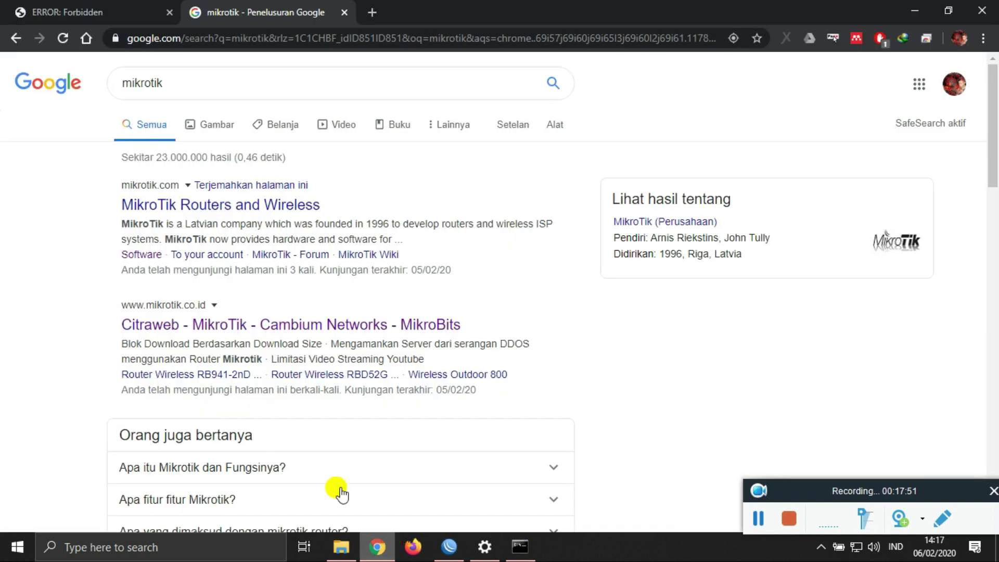
Step: Reopen the Citraweb result in a background tab, close it, and reload the mikrotik search results
{"action": "middle_click", "coordinate": [305, 328]}
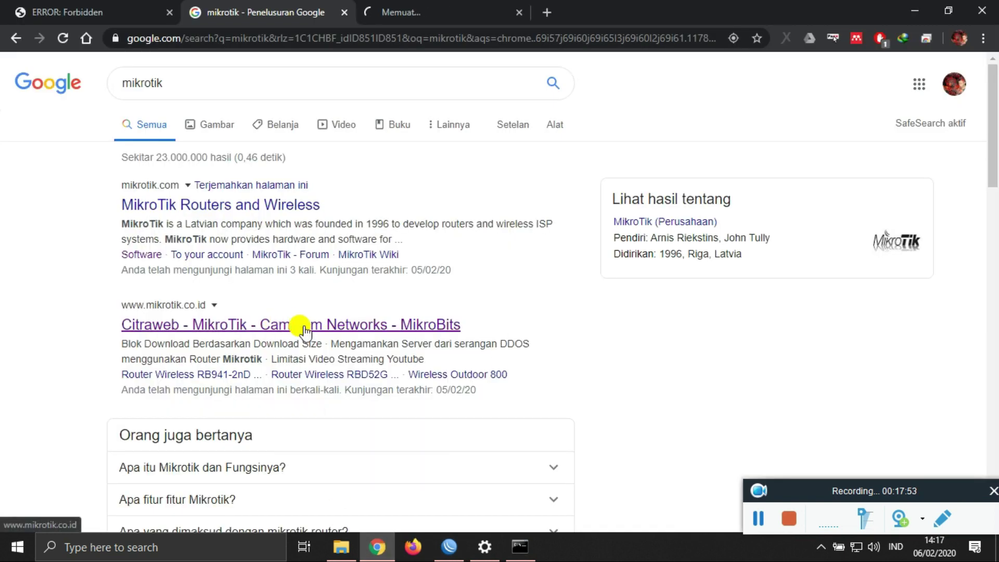
{"action": "left_click", "coordinate": [513, 10]}
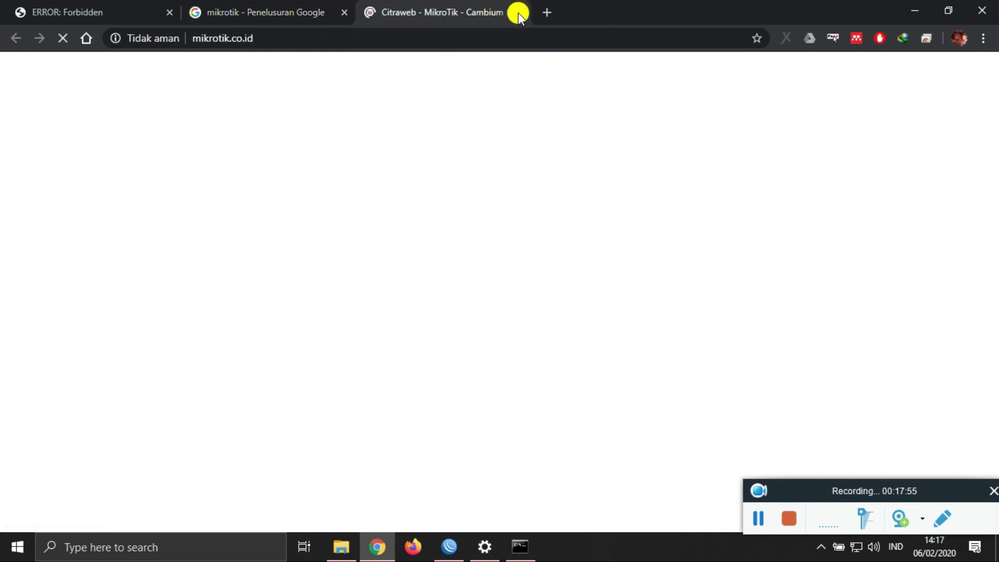
{"action": "left_click", "coordinate": [520, 12]}
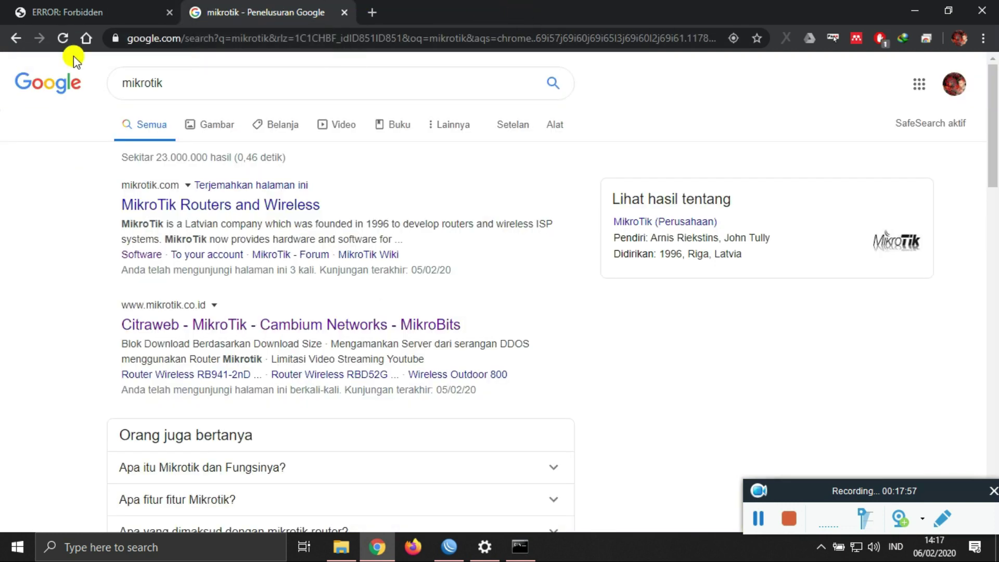
{"action": "left_click", "coordinate": [63, 38]}
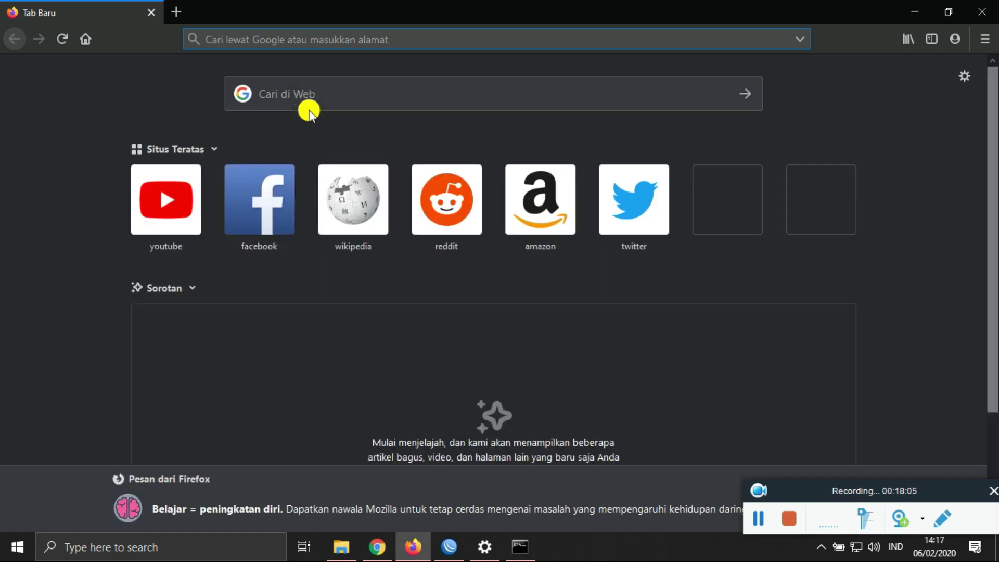
Step: Check Firefox's browsing history, then search Google for 'mikrotik' from the address bar
{"action": "left_click", "coordinate": [914, 41]}
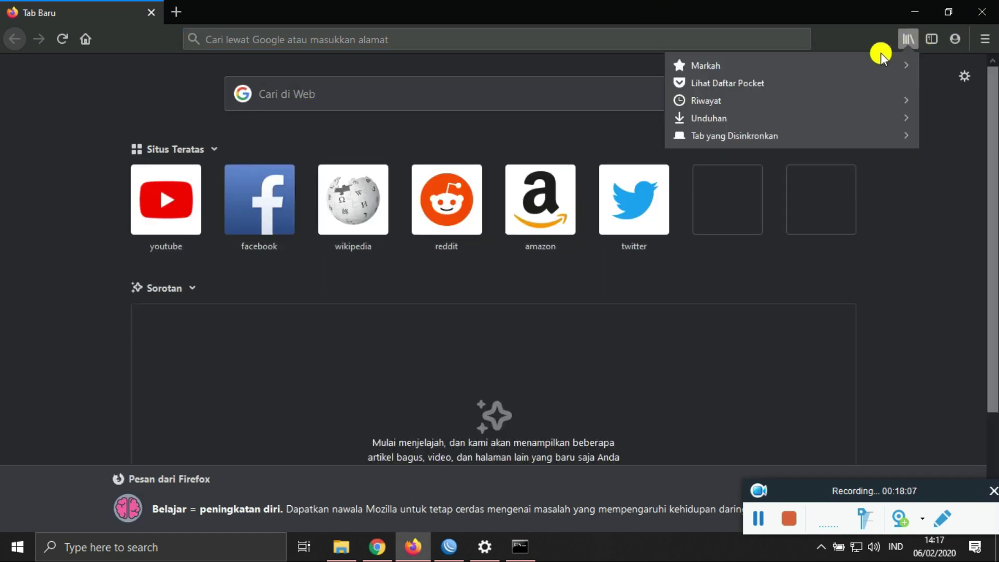
{"action": "left_click", "coordinate": [817, 99]}
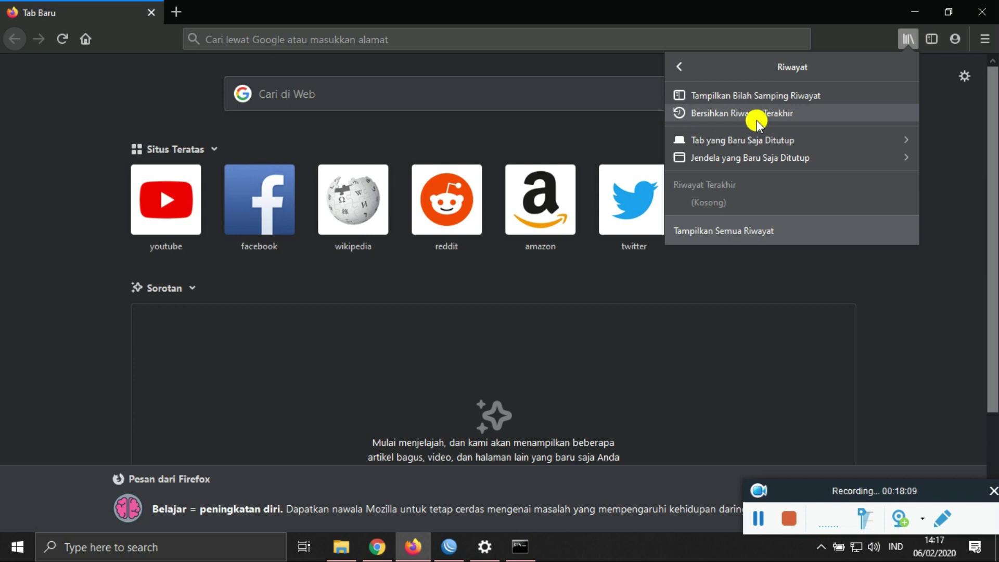
{"action": "left_click", "coordinate": [403, 37]}
{"action": "type", "text": "mikrotik"}
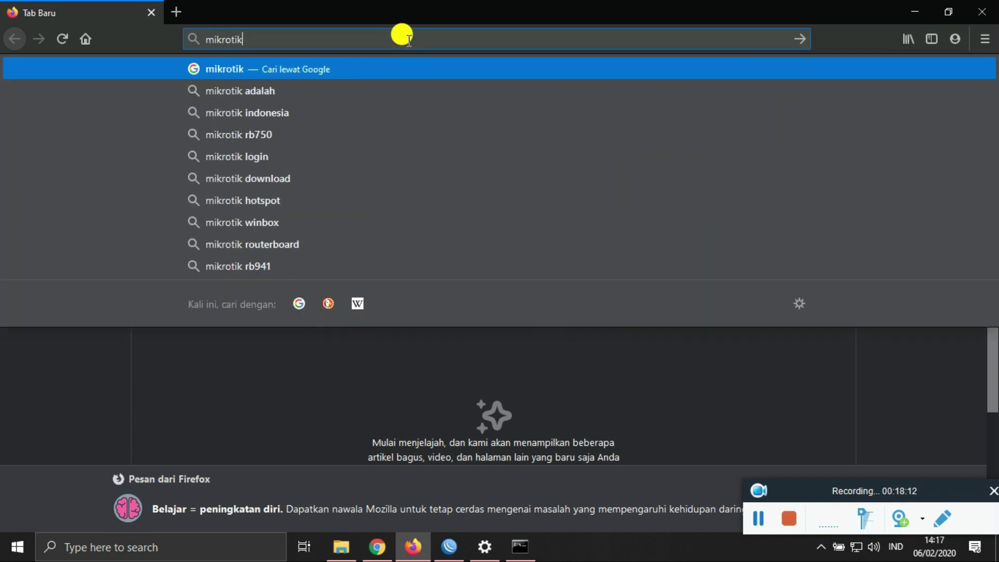
{"action": "key", "text": "Return"}
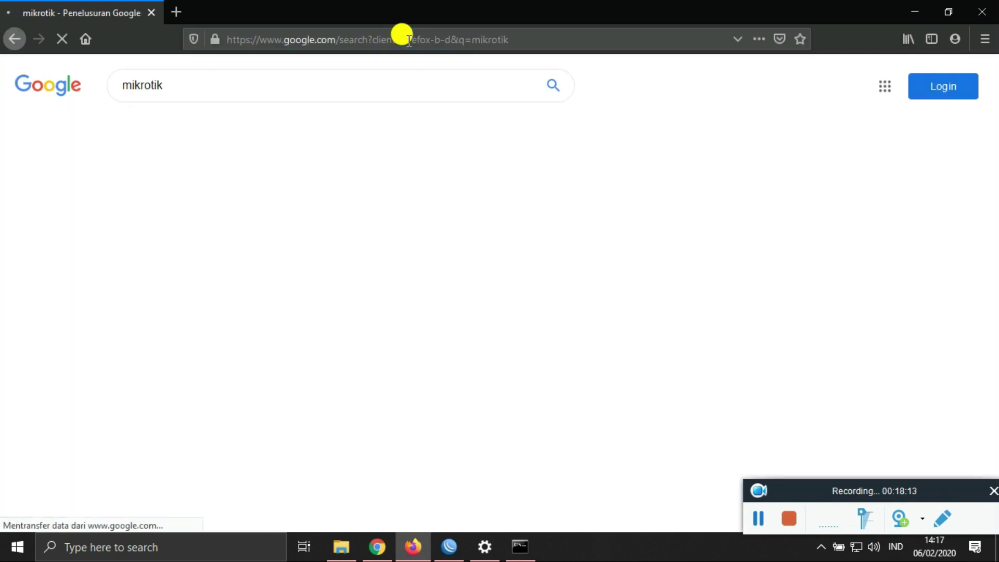
Step: Open the Citraweb and mikrotik.co.id results in new tabs and check whether they have loaded
{"action": "right_click", "coordinate": [252, 315]}
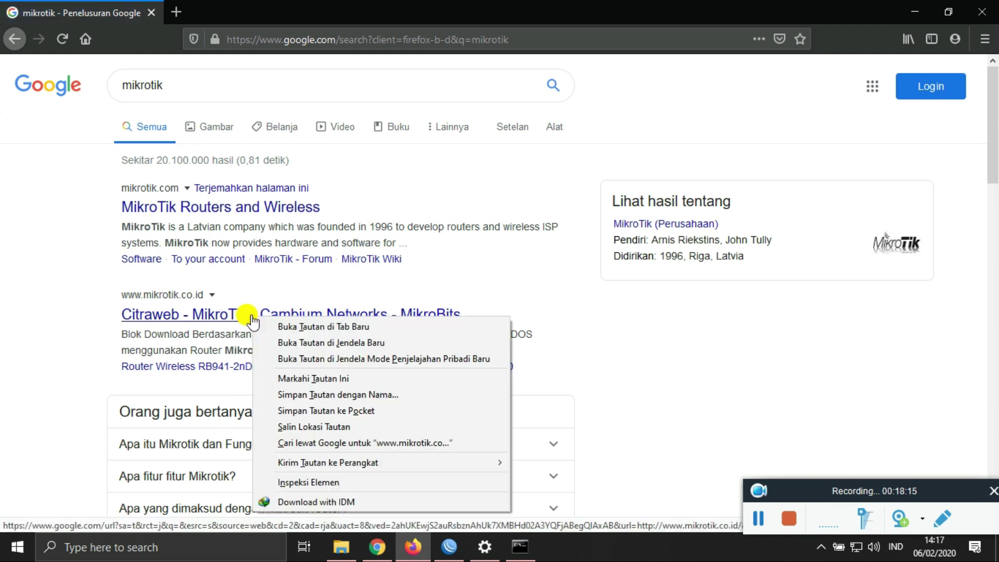
{"action": "left_click", "coordinate": [262, 326]}
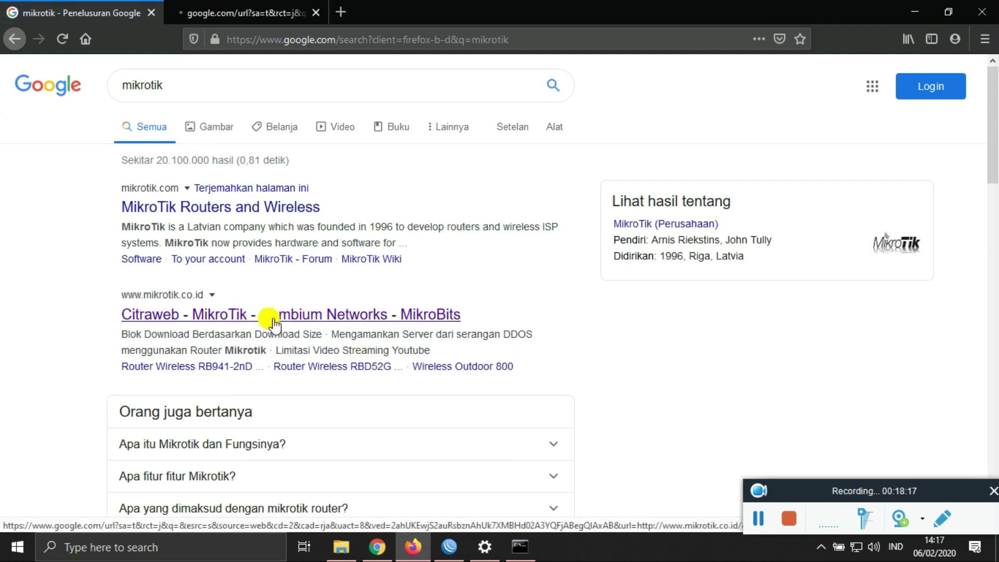
{"action": "right_click", "coordinate": [277, 211]}
{"action": "left_click", "coordinate": [297, 217]}
{"action": "left_click", "coordinate": [333, 11]}
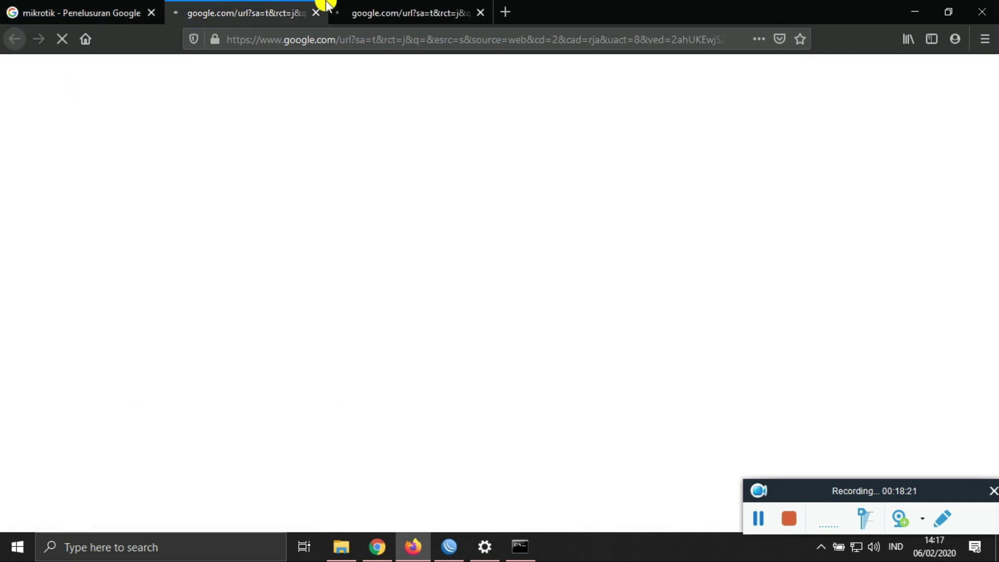
{"action": "left_click", "coordinate": [78, 11]}
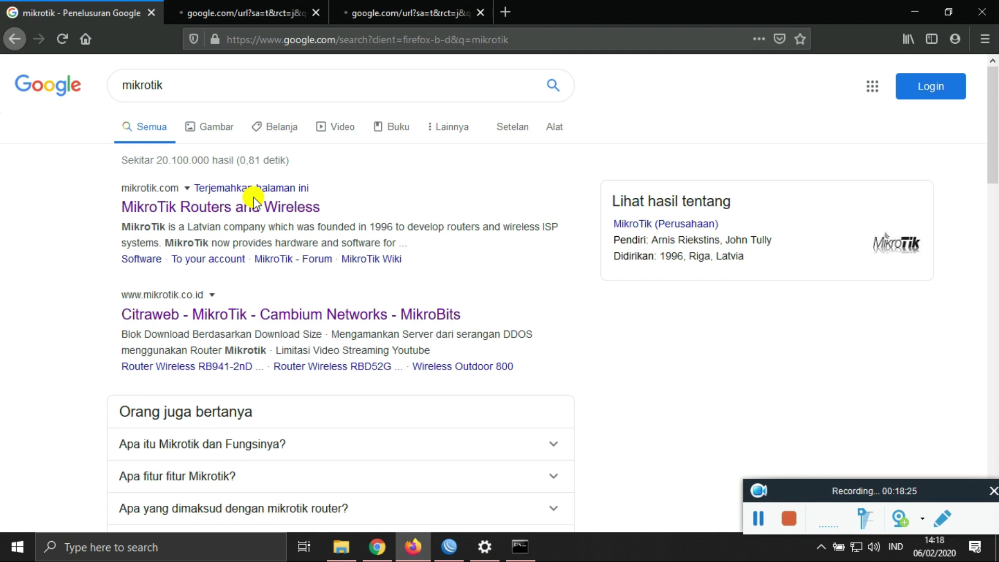
{"action": "left_click", "coordinate": [256, 6]}
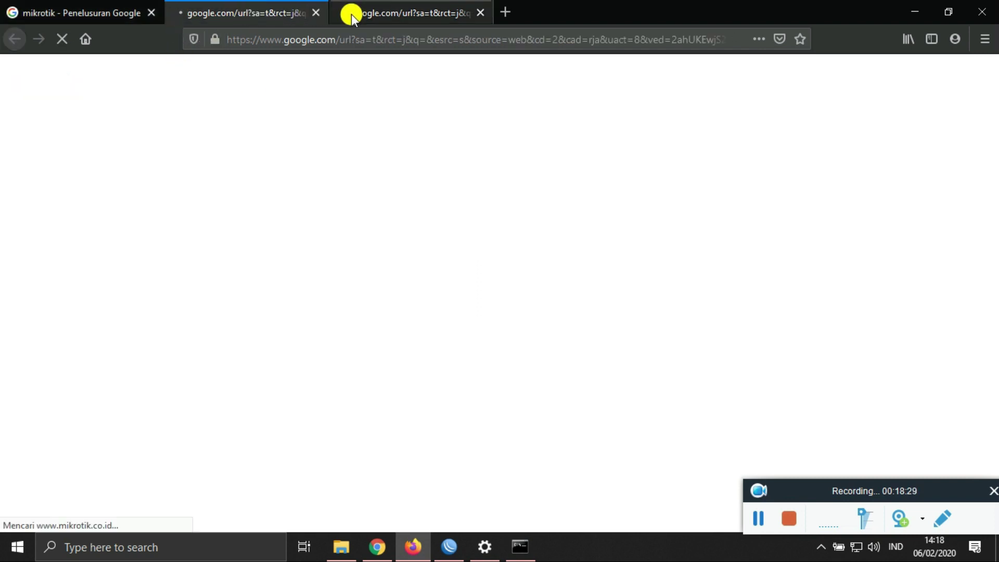
{"action": "left_click", "coordinate": [99, 15]}
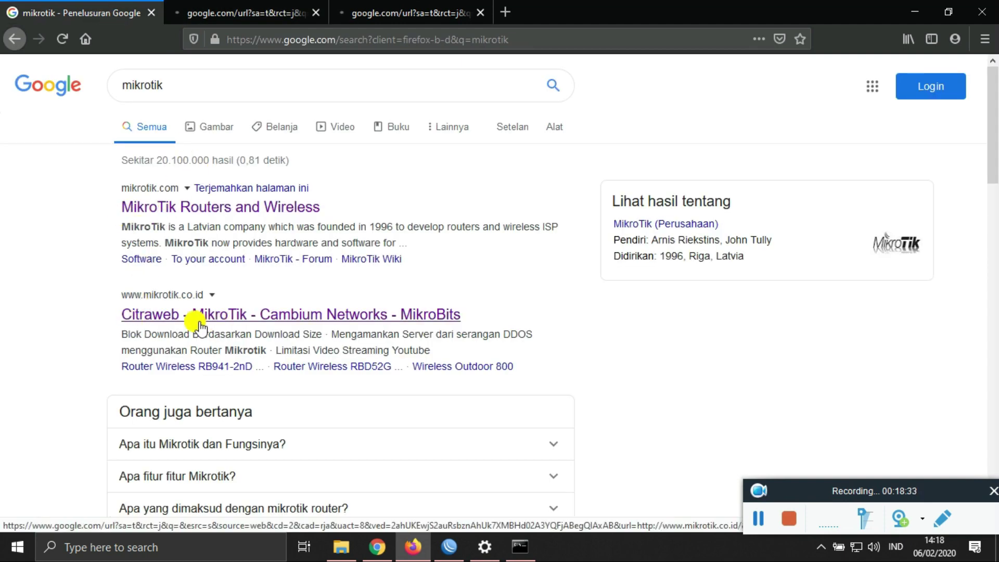
{"action": "left_click", "coordinate": [203, 5]}
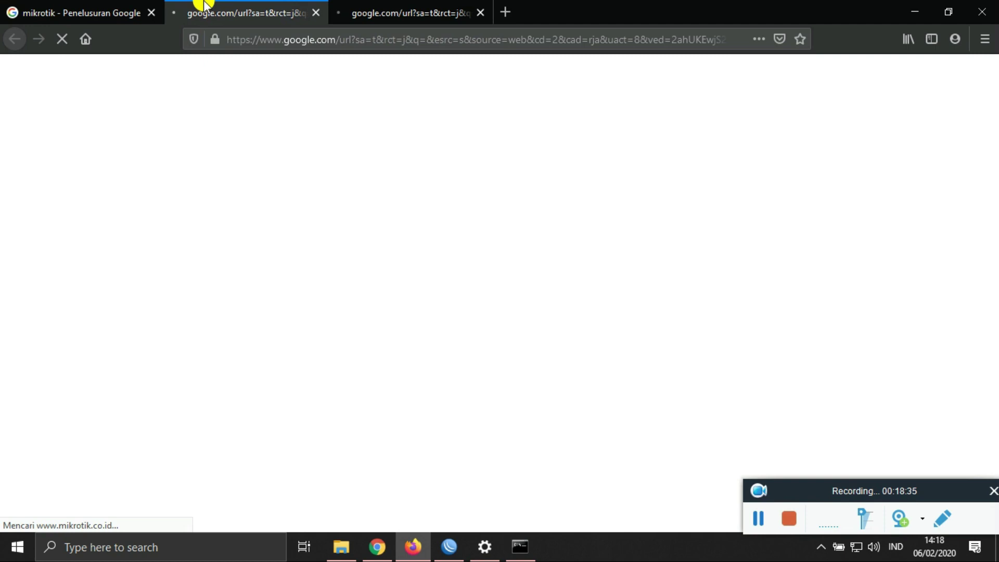
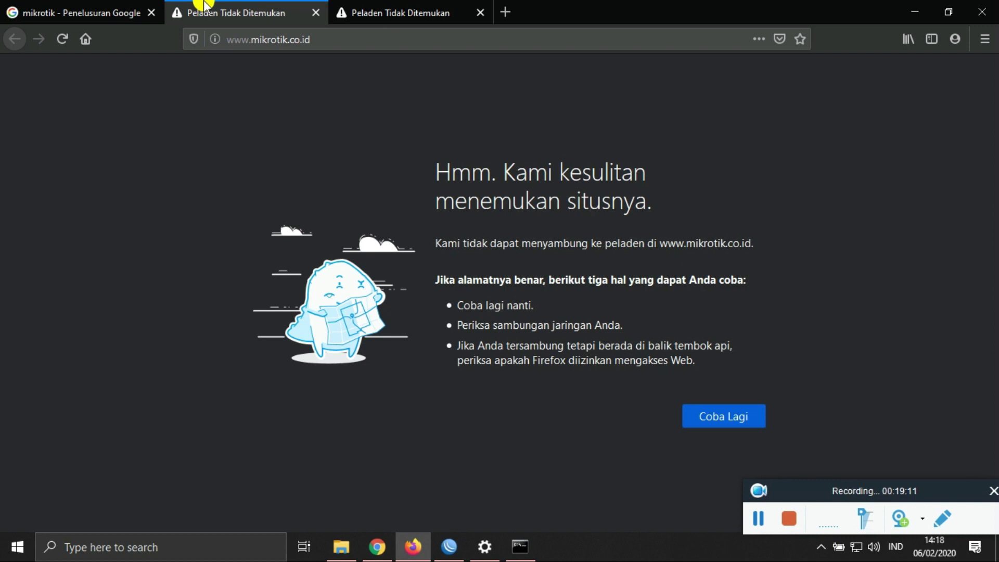
Step: In WinBox, open the IP Web Proxy settings, apply them, and open the Access rule list
{"action": "left_click", "coordinate": [916, 15]}
{"action": "left_click", "coordinate": [448, 547]}
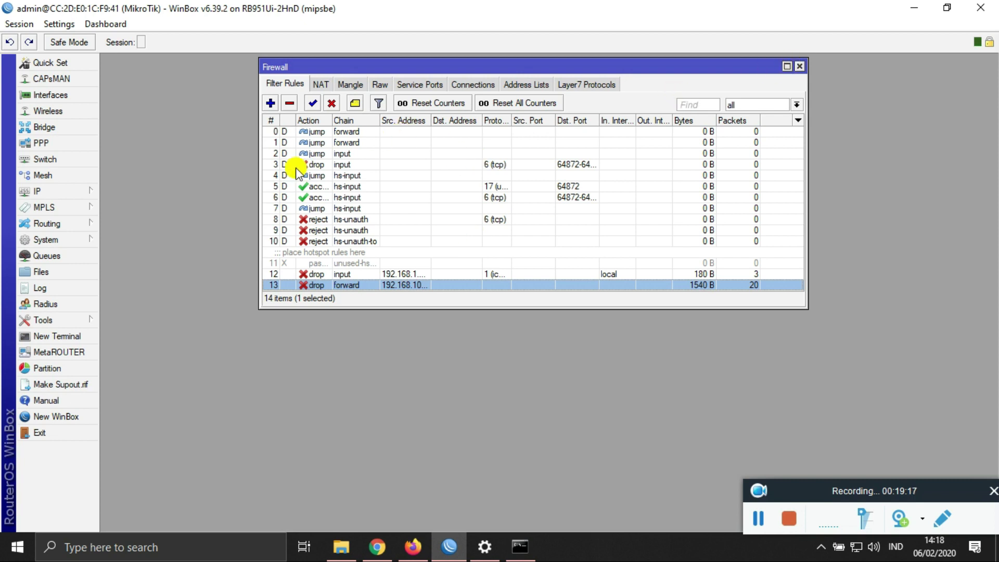
{"action": "left_click", "coordinate": [59, 193]}
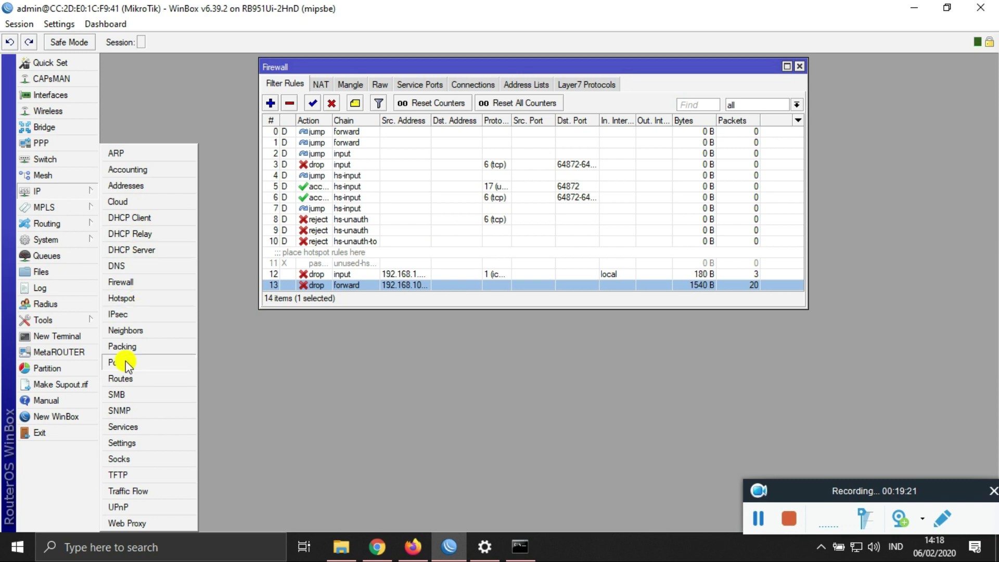
{"action": "left_click", "coordinate": [174, 524]}
{"action": "left_click", "coordinate": [648, 164]}
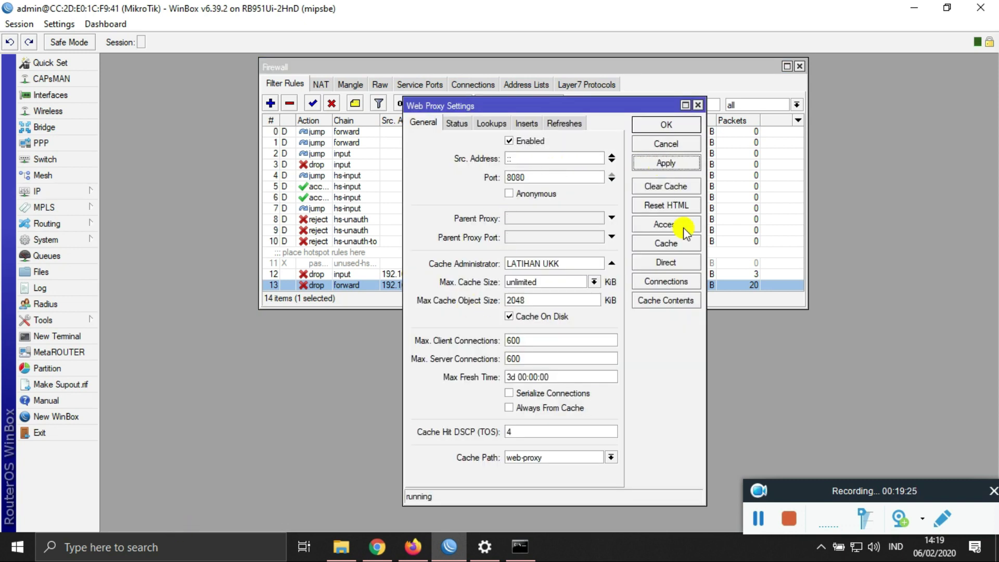
{"action": "left_click", "coordinate": [676, 225]}
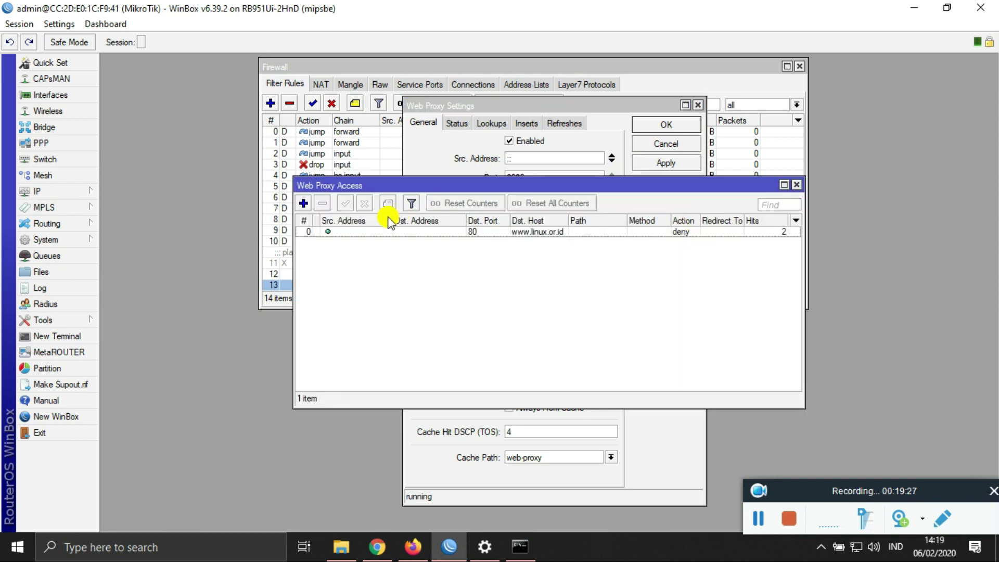
Step: Add a web proxy access rule that denies port 80 requests for path *.mp3
{"action": "left_click", "coordinate": [304, 204]}
{"action": "left_click", "coordinate": [530, 241]}
{"action": "type", "text": "80"}
{"action": "left_click", "coordinate": [531, 299]}
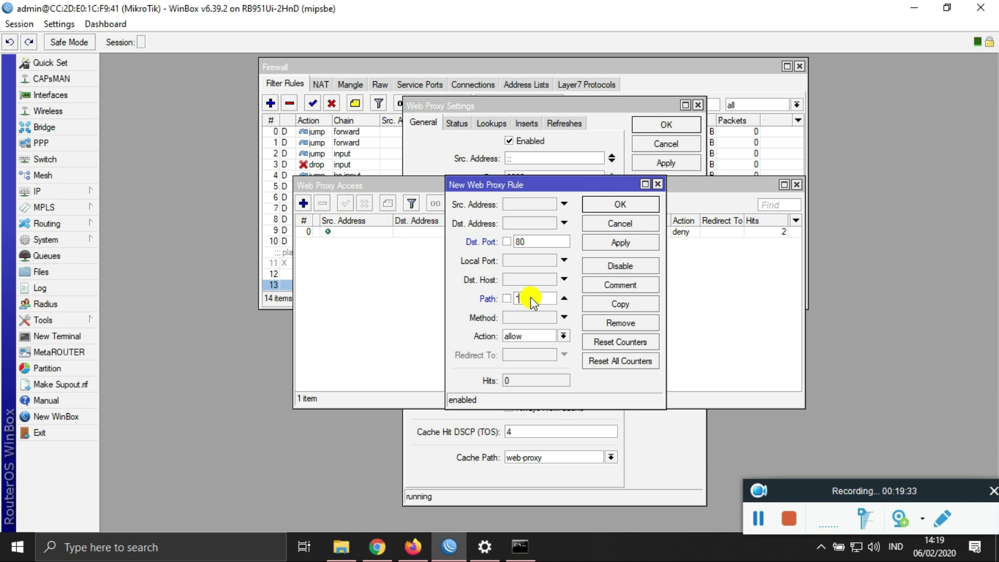
{"action": "type", "text": "*.mp3"}
{"action": "left_click", "coordinate": [521, 338]}
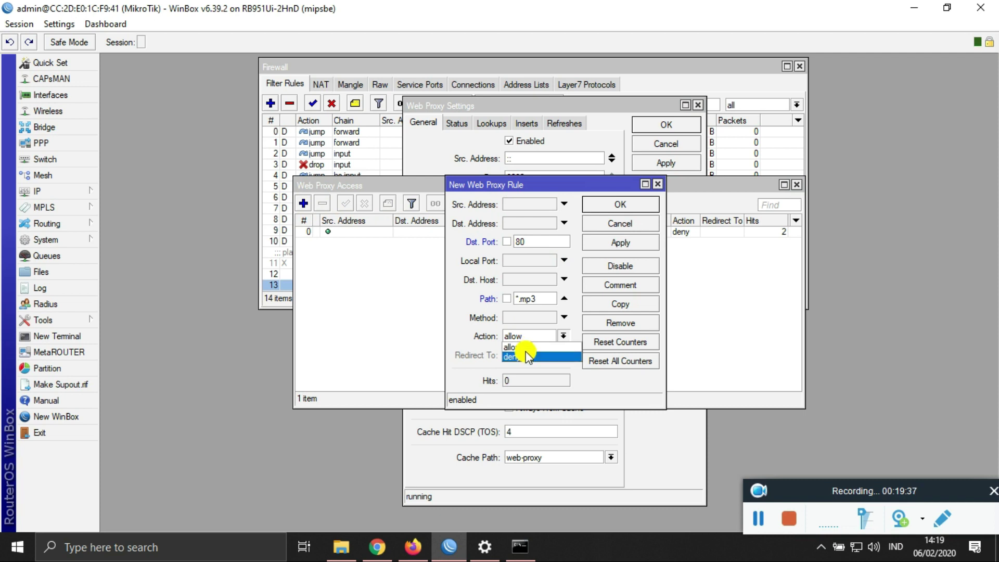
{"action": "left_click", "coordinate": [525, 357]}
{"action": "left_click", "coordinate": [636, 241]}
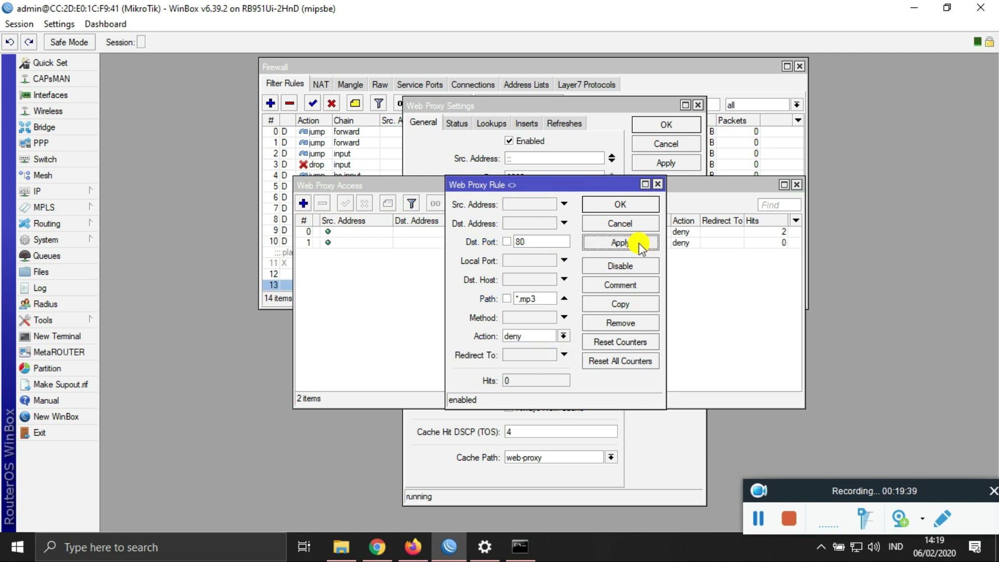
{"action": "left_click", "coordinate": [629, 205]}
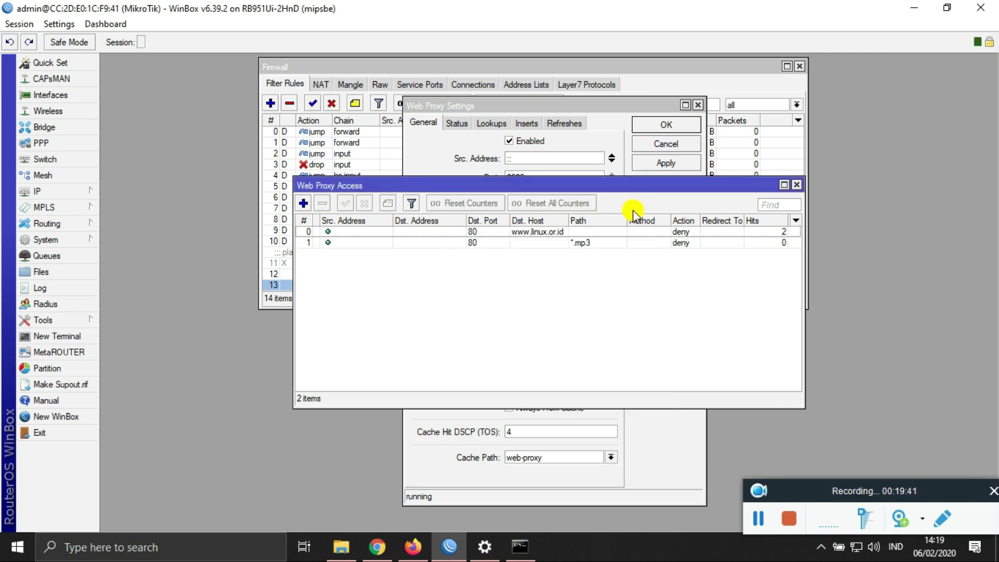
{"action": "left_click", "coordinate": [414, 546]}
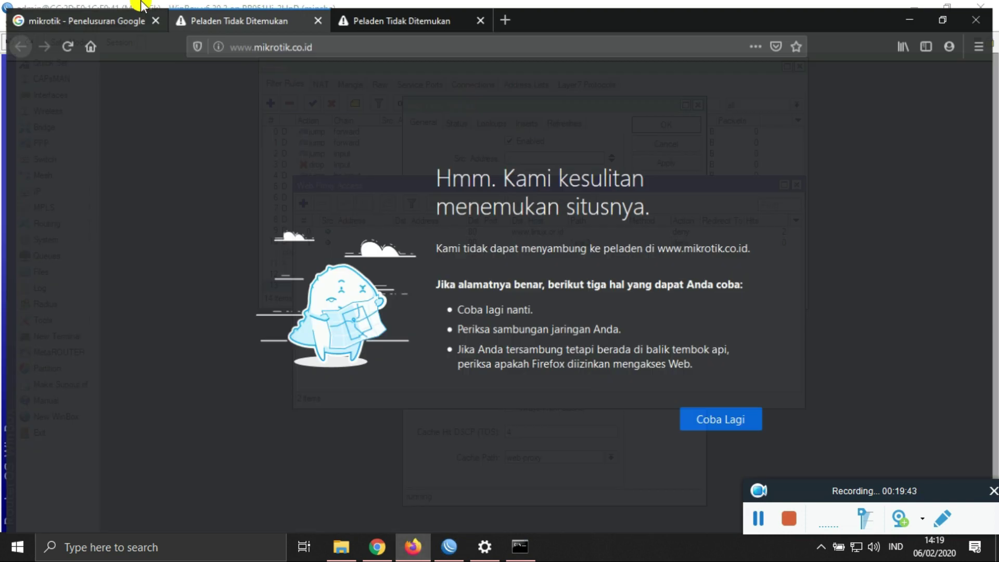
Step: Search Google for 'uyeshare' and 'uyeshare.com', opening the top results in background tabs
{"action": "left_click", "coordinate": [115, 12]}
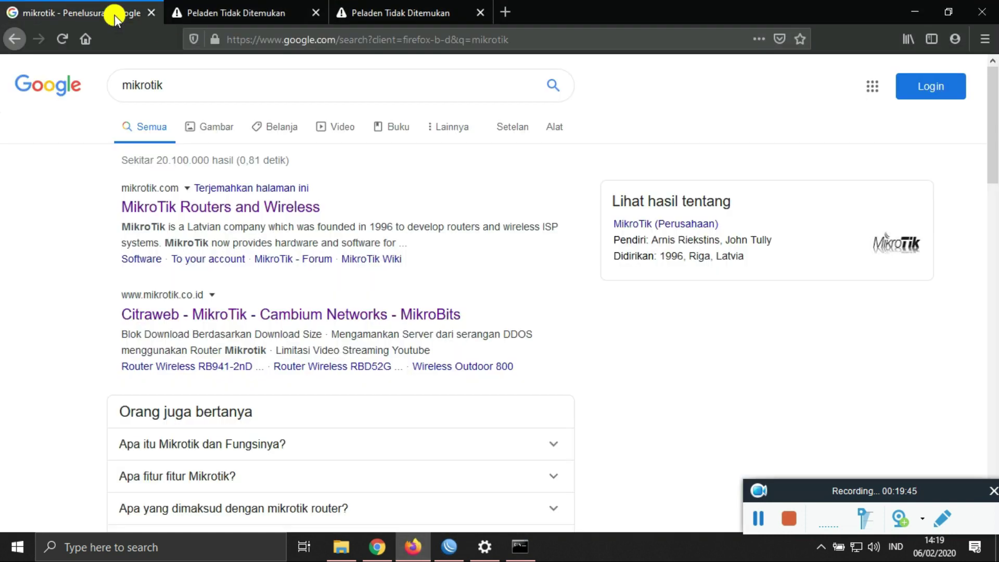
{"action": "left_click", "coordinate": [209, 80]}
{"action": "type", "text": "uyeshare"}
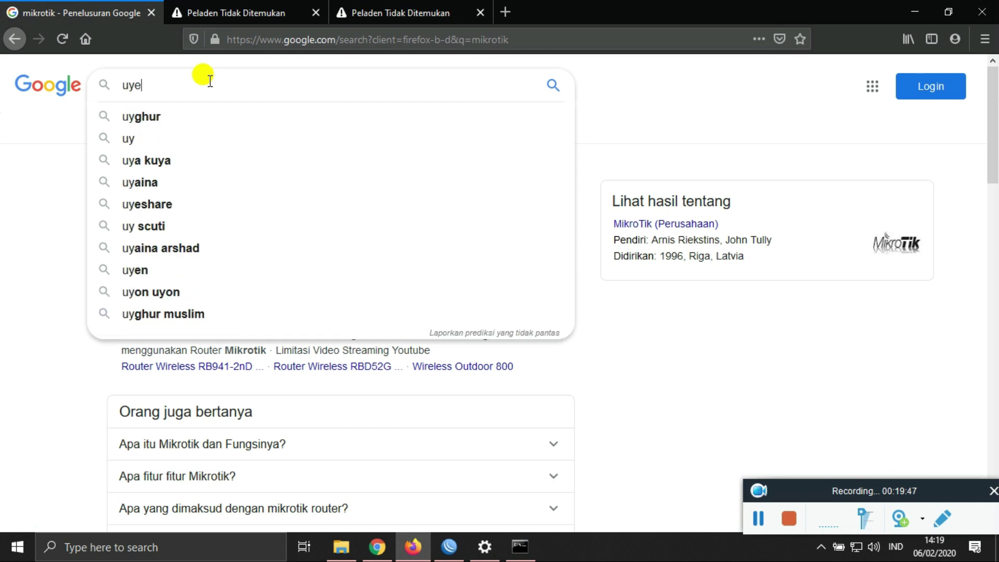
{"action": "key", "text": "Return"}
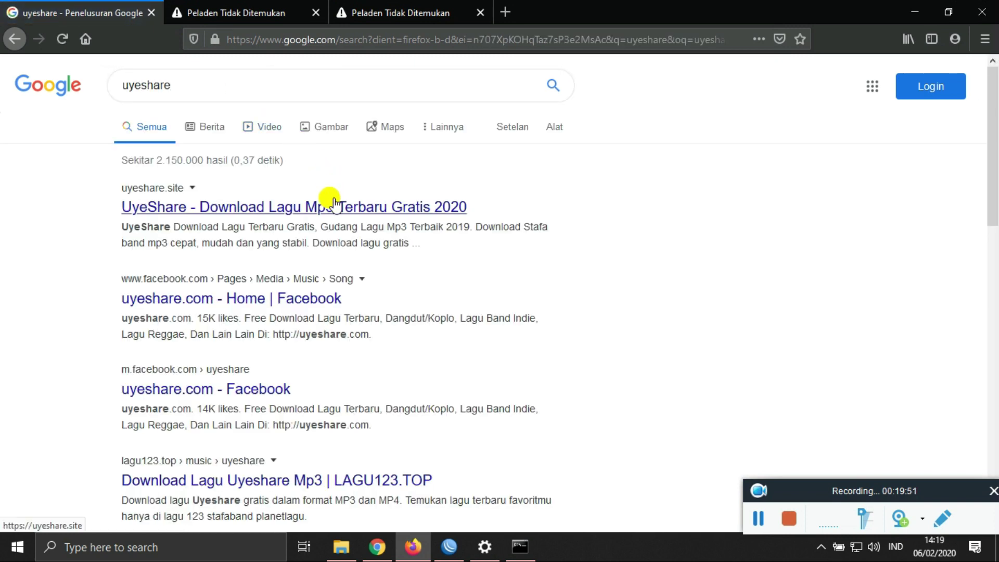
{"action": "right_click", "coordinate": [342, 212]}
{"action": "left_click", "coordinate": [365, 220]}
{"action": "left_click", "coordinate": [217, 83]}
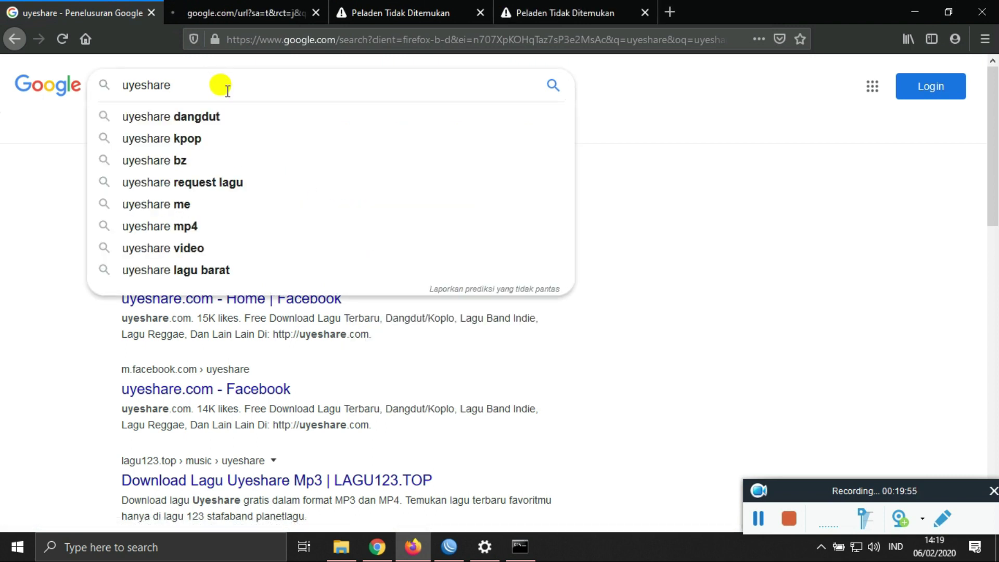
{"action": "type", "text": ".com"}
{"action": "key", "text": "Return"}
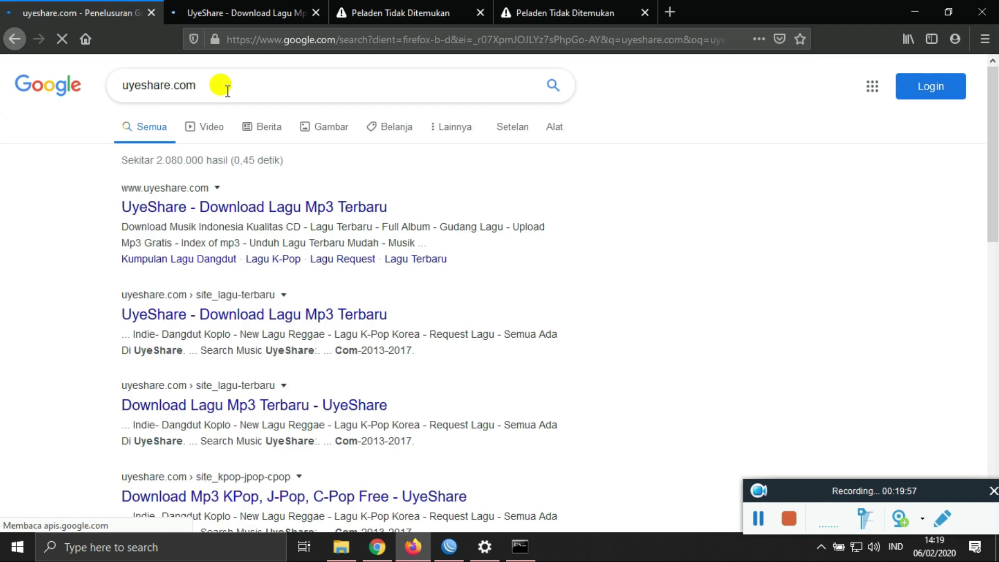
{"action": "right_click", "coordinate": [262, 216]}
{"action": "left_click", "coordinate": [276, 225]}
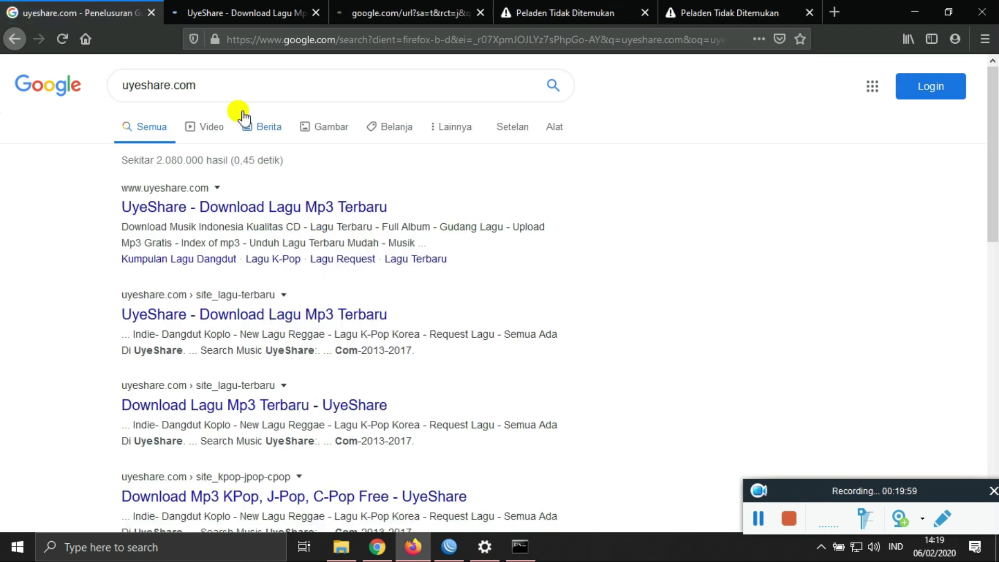
Step: Open the Undangan Rabi.mp3 download page on the UyeShare site
{"action": "left_click", "coordinate": [246, 13]}
{"action": "scroll", "coordinate": [412, 281], "scroll_direction": "down", "scroll_amount": 6}
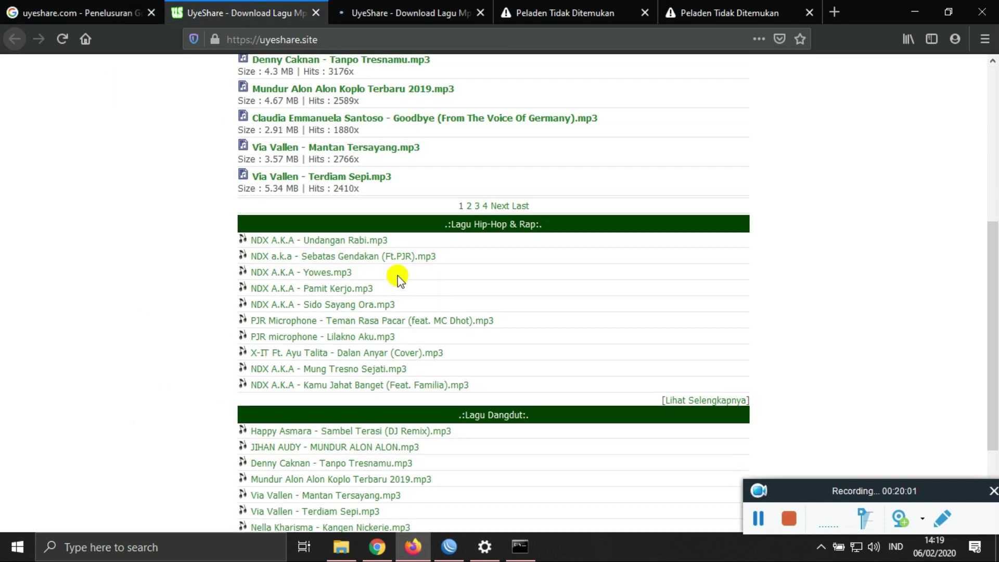
{"action": "left_click", "coordinate": [346, 241]}
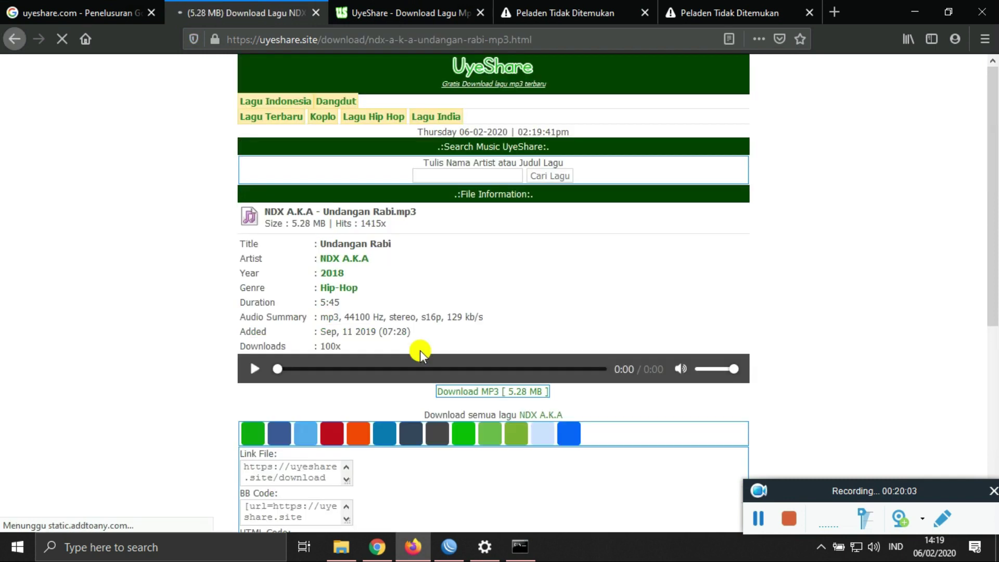
{"action": "scroll", "coordinate": [416, 345], "scroll_direction": "down", "scroll_amount": 3}
Step: Try downloading Sholawat anak Rocker.mp3 and Undangan Rabi.mp3, cancelling the download manager's download
{"action": "left_click", "coordinate": [364, 20]}
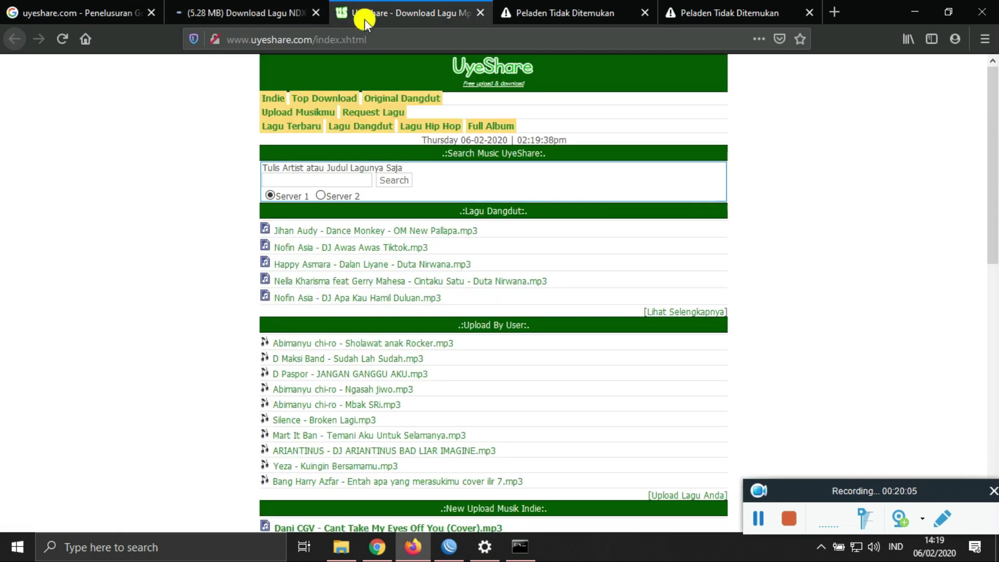
{"action": "left_click", "coordinate": [365, 343]}
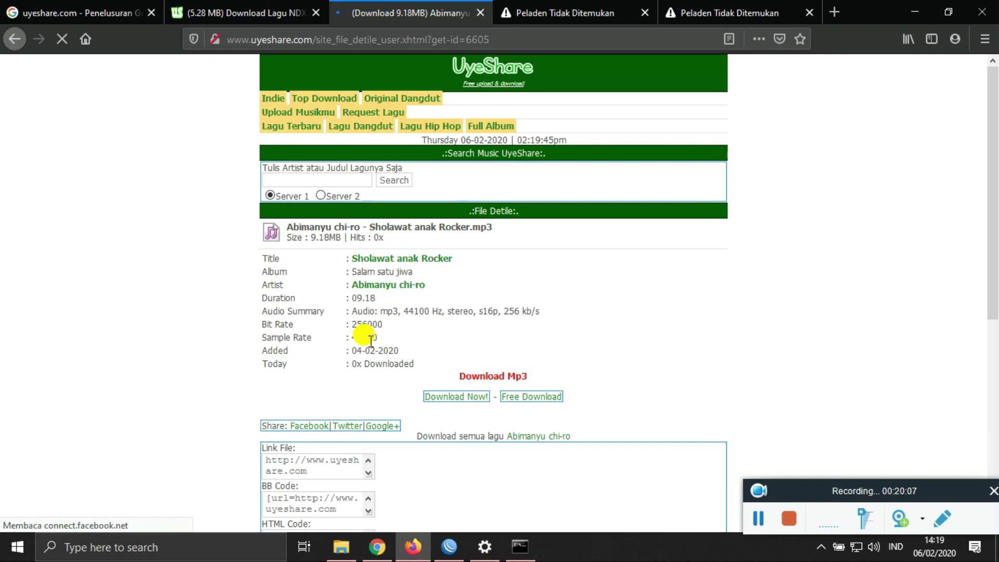
{"action": "left_click", "coordinate": [447, 397]}
{"action": "left_click", "coordinate": [235, 7]}
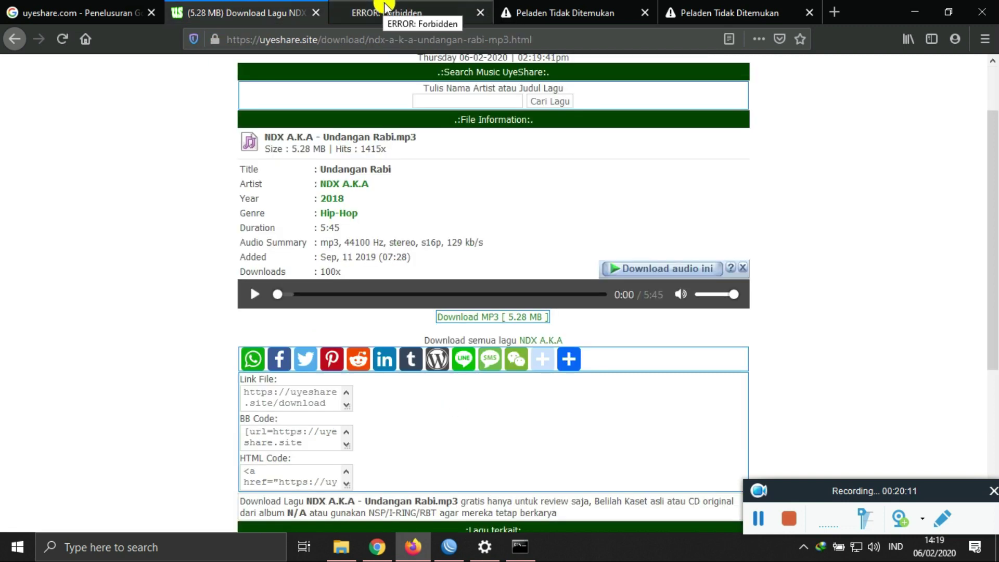
{"action": "left_click", "coordinate": [486, 316]}
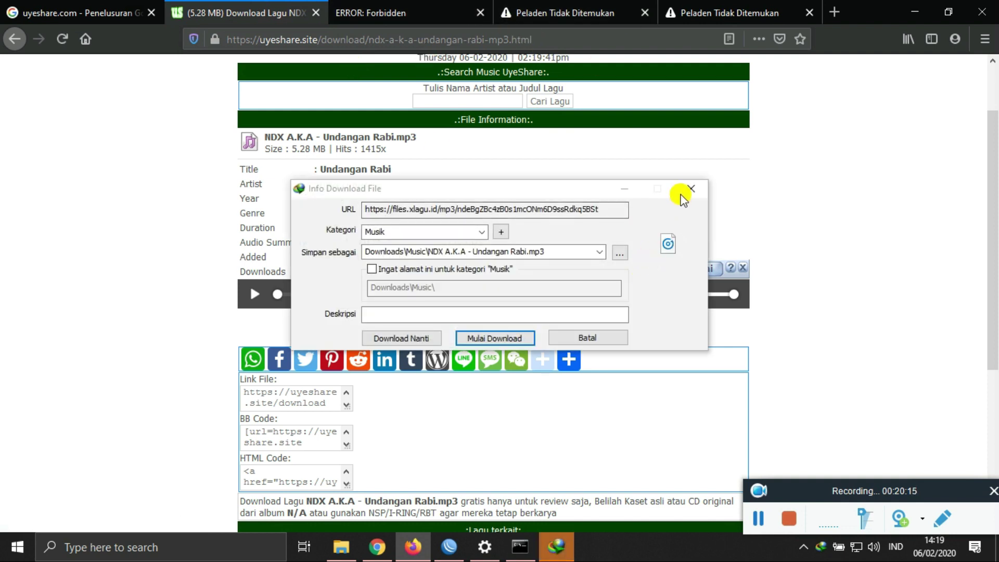
{"action": "left_click", "coordinate": [691, 188]}
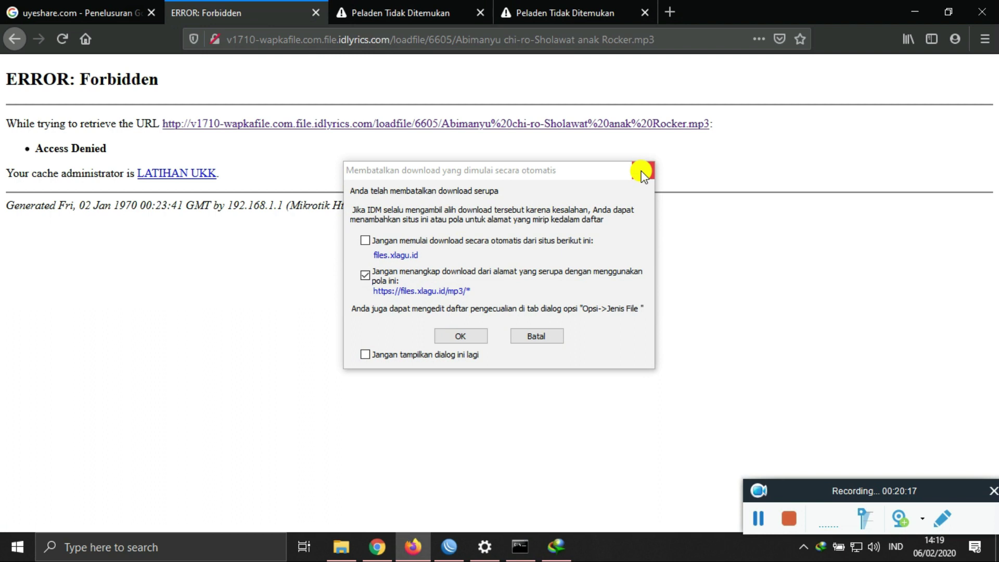
Step: Dismiss the download-cancelled notice and return to WinBox's Web Proxy Access list
{"action": "left_click", "coordinate": [642, 172]}
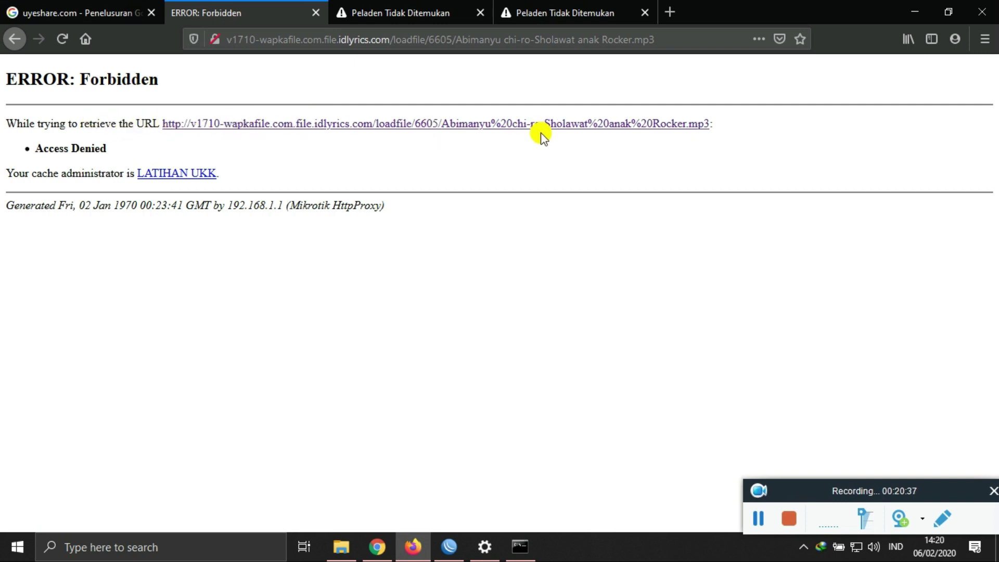
{"action": "left_click", "coordinate": [449, 547]}
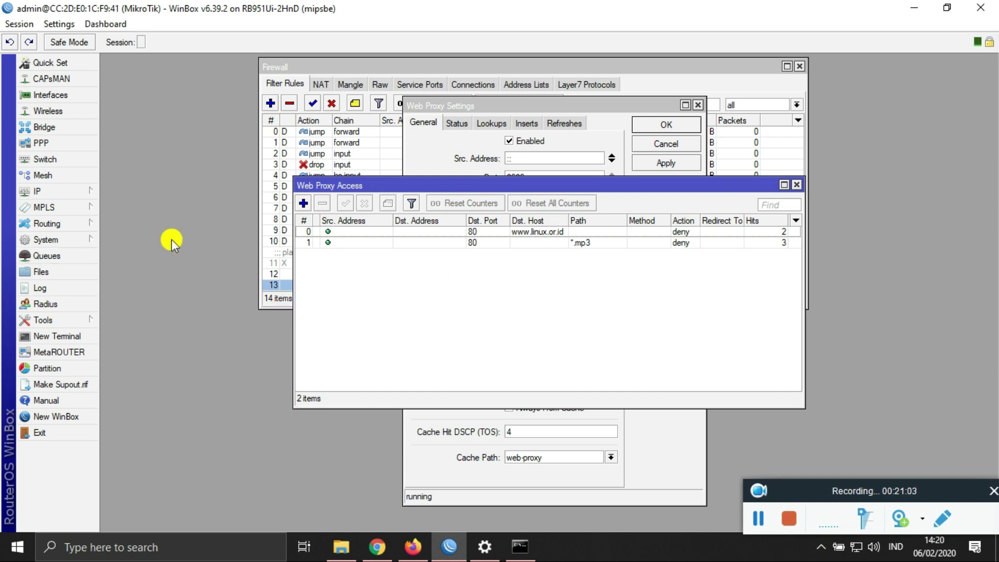
{"action": "left_click", "coordinate": [303, 203]}
{"action": "left_click", "coordinate": [561, 242]}
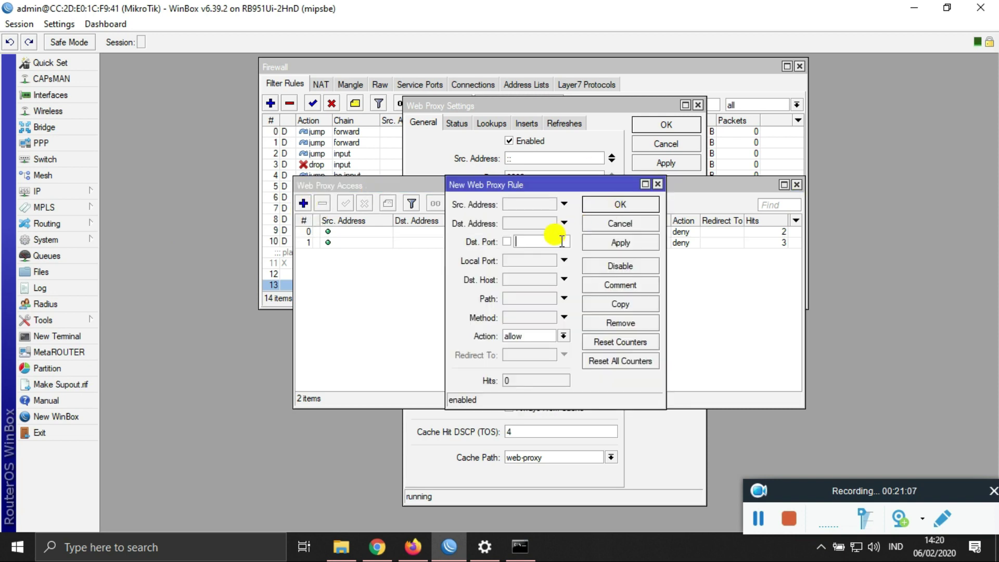
{"action": "type", "text": "80"}
{"action": "left_click", "coordinate": [526, 279]}
{"action": "type", "text": "www"}
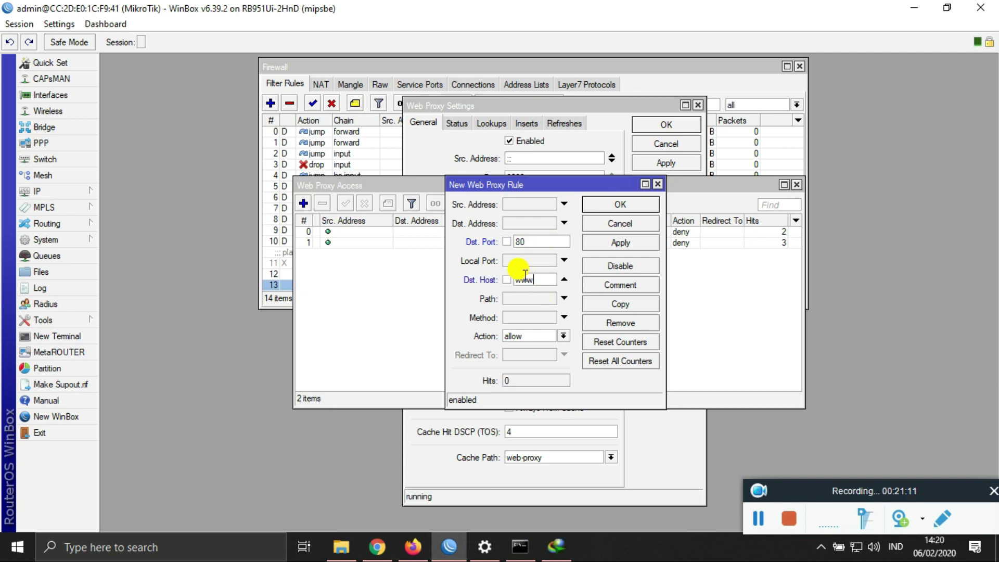
{"action": "type", "text": ".mikrot"}
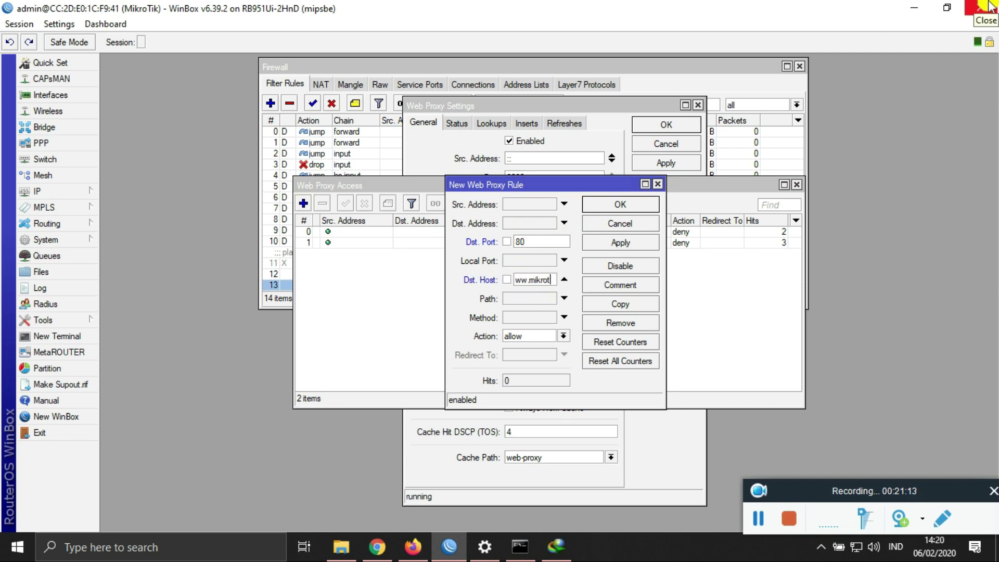
{"action": "type", "text": "ik.com"}
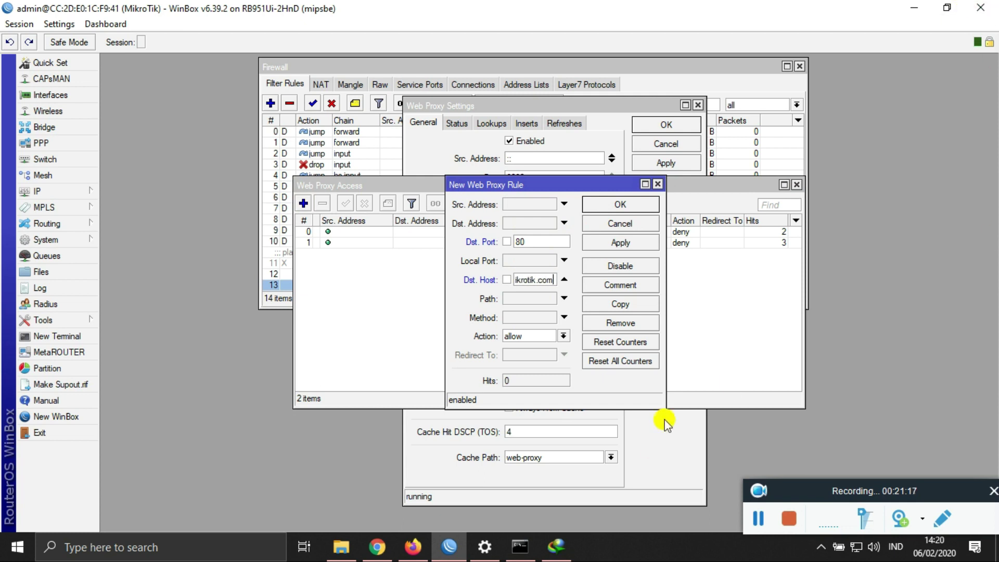
{"action": "left_click", "coordinate": [564, 336]}
{"action": "left_click", "coordinate": [554, 357]}
{"action": "left_click", "coordinate": [549, 356]}
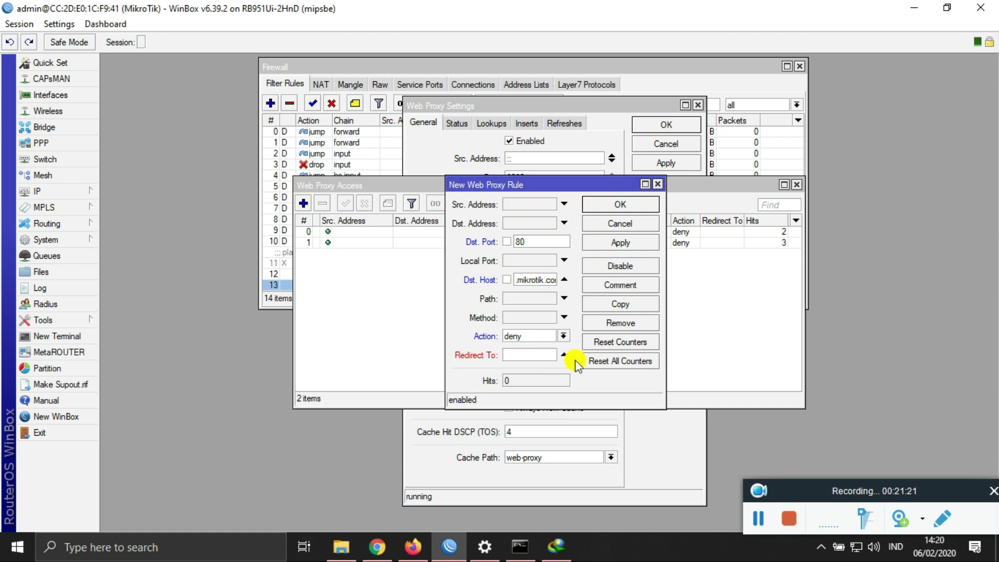
{"action": "type", "text": "bnsp"}
{"action": "key", "text": "BackSpace"}
{"action": "key", "text": "BackSpace"}
{"action": "key", "text": "BackSpace"}
{"action": "key", "text": "BackSpace"}
{"action": "type", "text": "www"}
{"action": "type", "text": ".bnsp-"}
{"action": "type", "text": "indonesia"}
{"action": "type", "text": ".org"}
{"action": "left_click", "coordinate": [609, 245]}
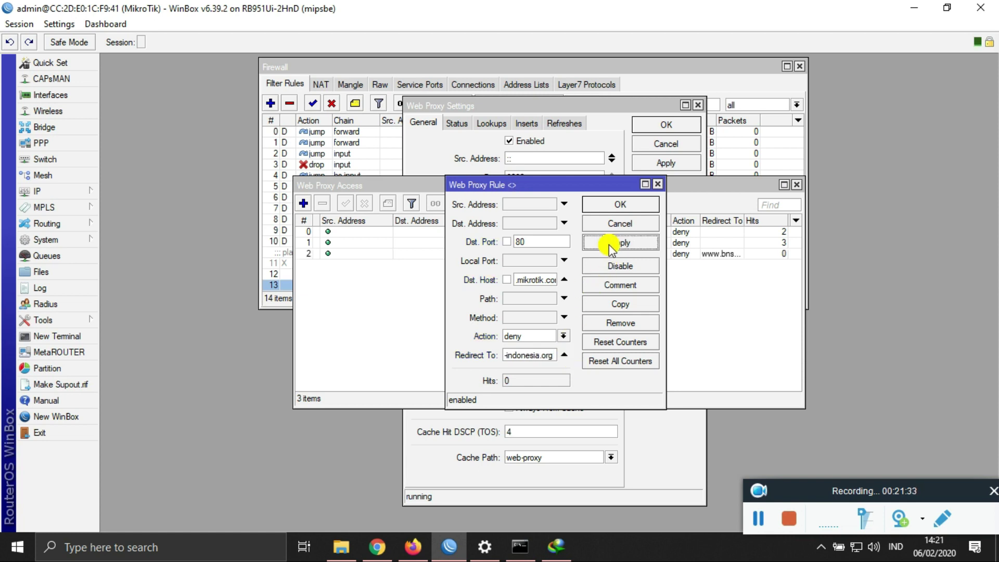
{"action": "left_click", "coordinate": [601, 204]}
{"action": "left_click", "coordinate": [413, 547]}
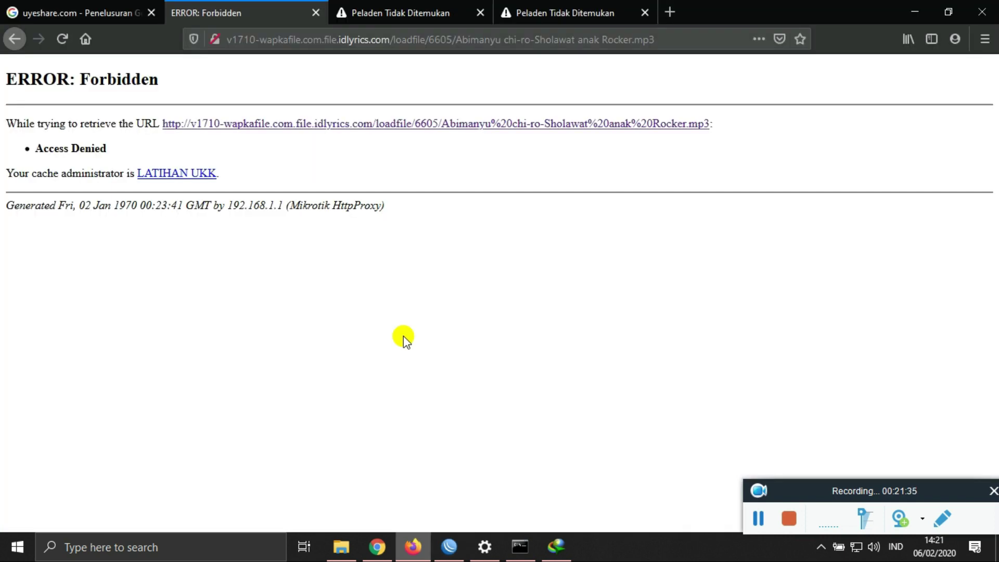
{"action": "left_click", "coordinate": [399, 18]}
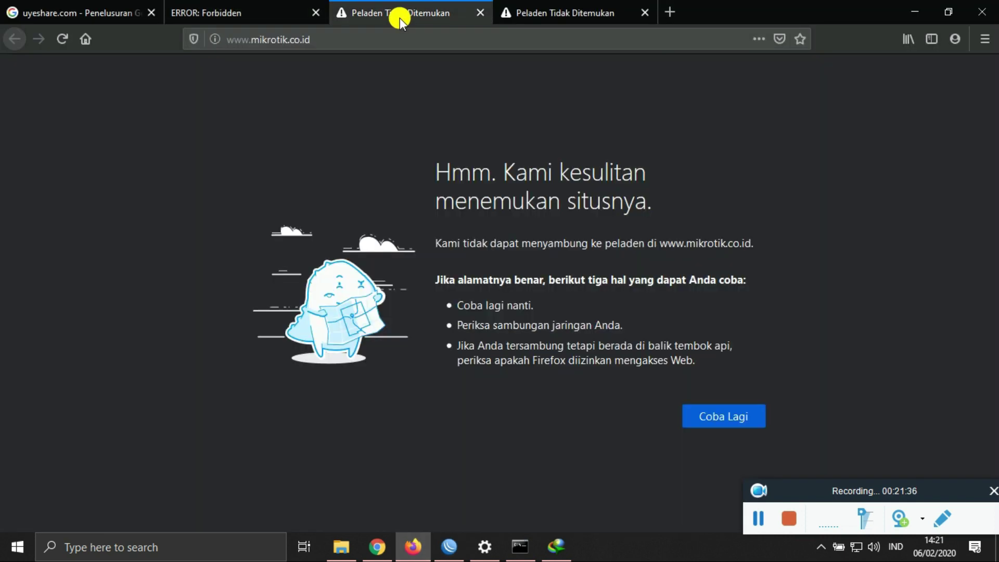
{"action": "left_click", "coordinate": [480, 13]}
{"action": "left_click", "coordinate": [271, 39]}
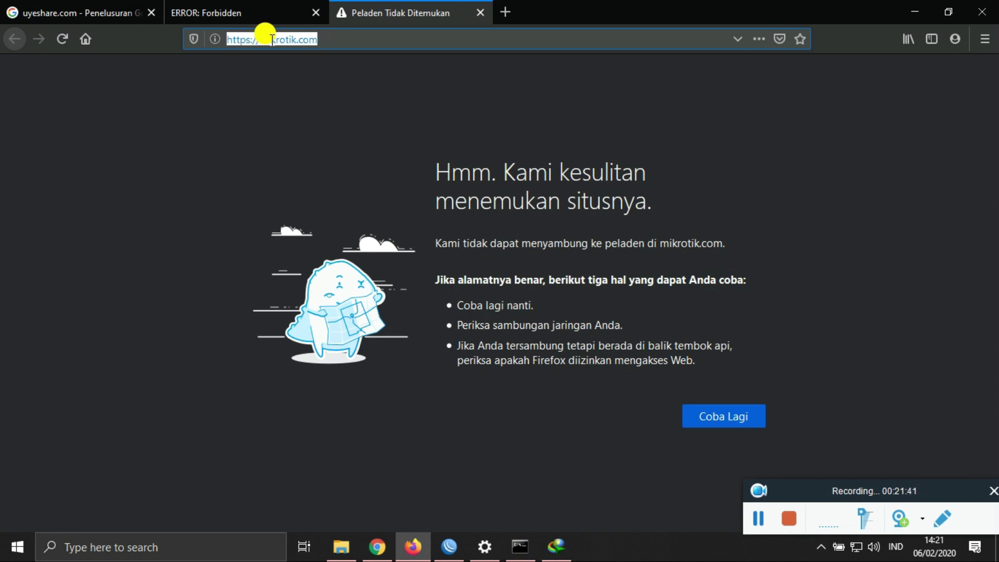
{"action": "type", "text": "www.mikrotik.com"}
{"action": "key", "text": "Return"}
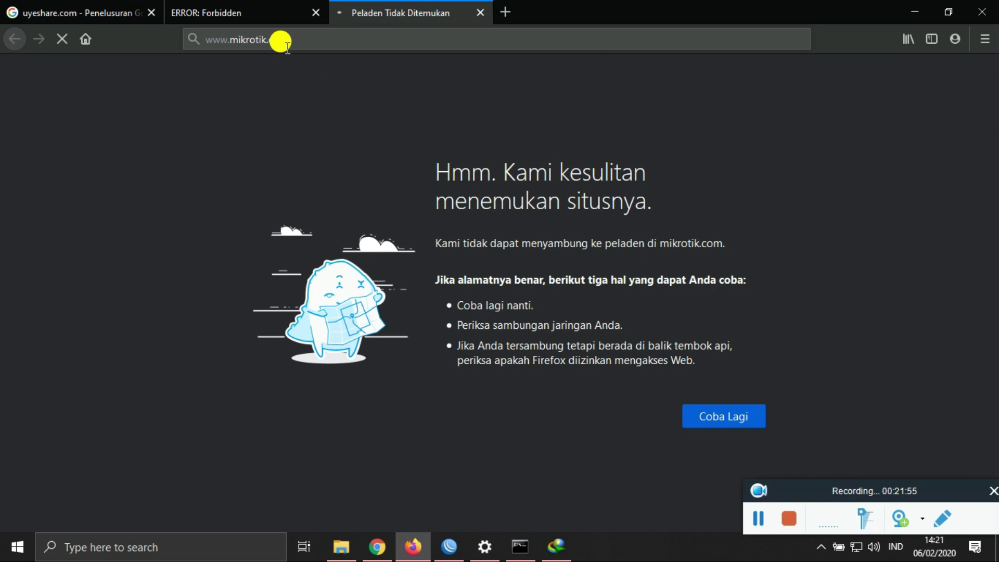
{"action": "left_click", "coordinate": [447, 551]}
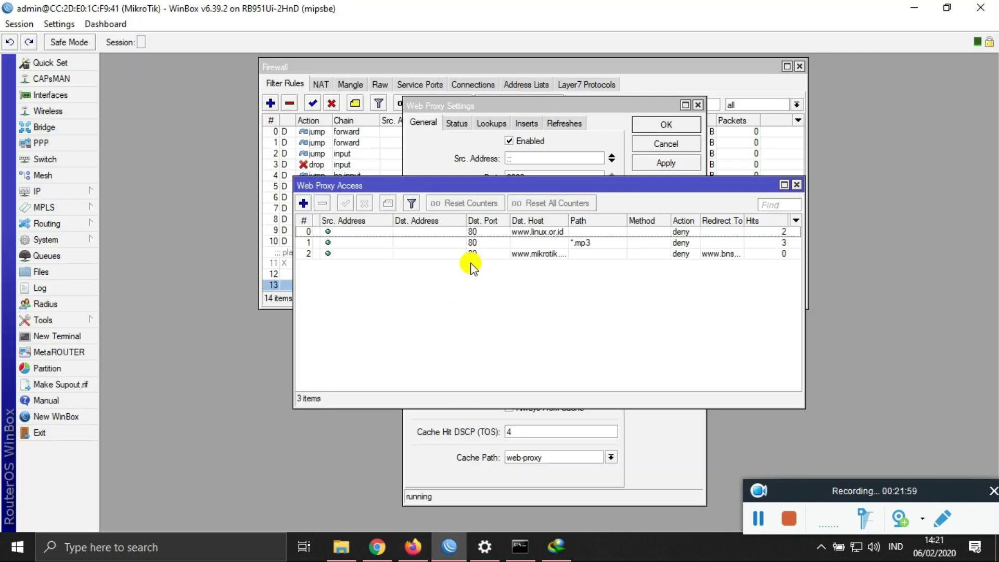
{"action": "double_click", "coordinate": [383, 253]}
{"action": "left_click", "coordinate": [534, 279]}
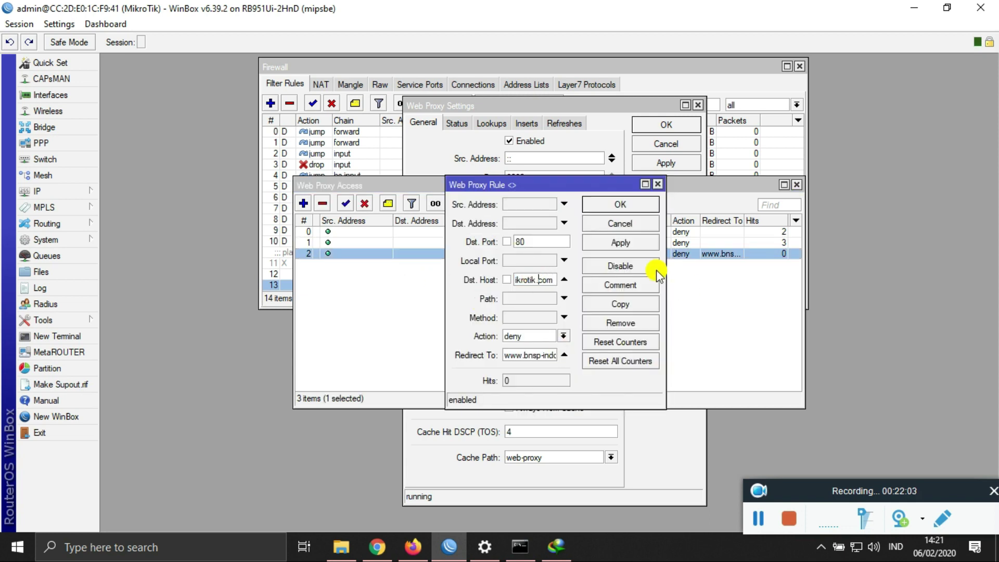
{"action": "left_click_drag", "start_coordinate": [555, 280], "coordinate": [485, 295]}
{"action": "key", "text": "BackSpace"}
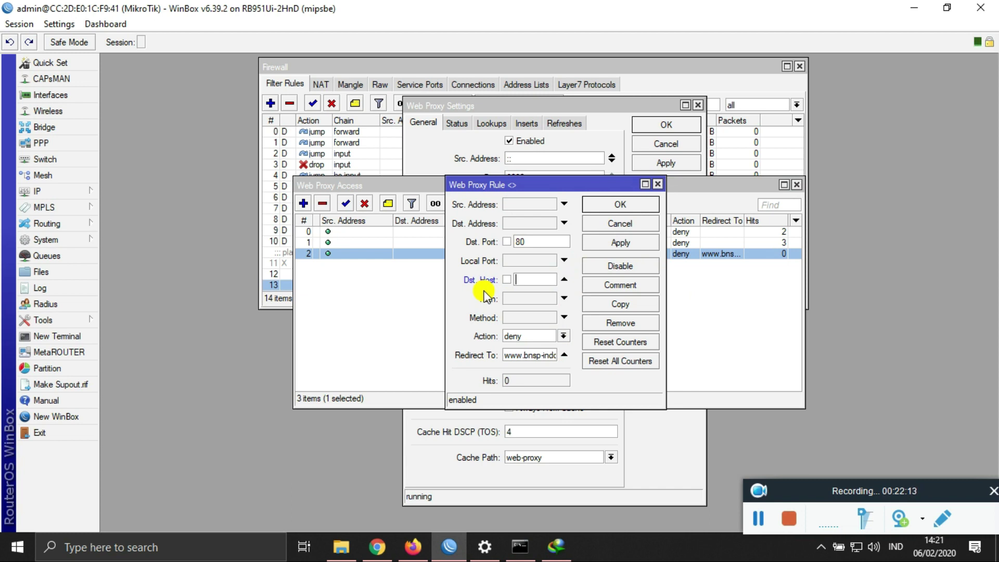
{"action": "type", "text": "www"}
{"action": "type", "text": ".facebook."}
{"action": "type", "text": "com"}
{"action": "left_click", "coordinate": [594, 207]}
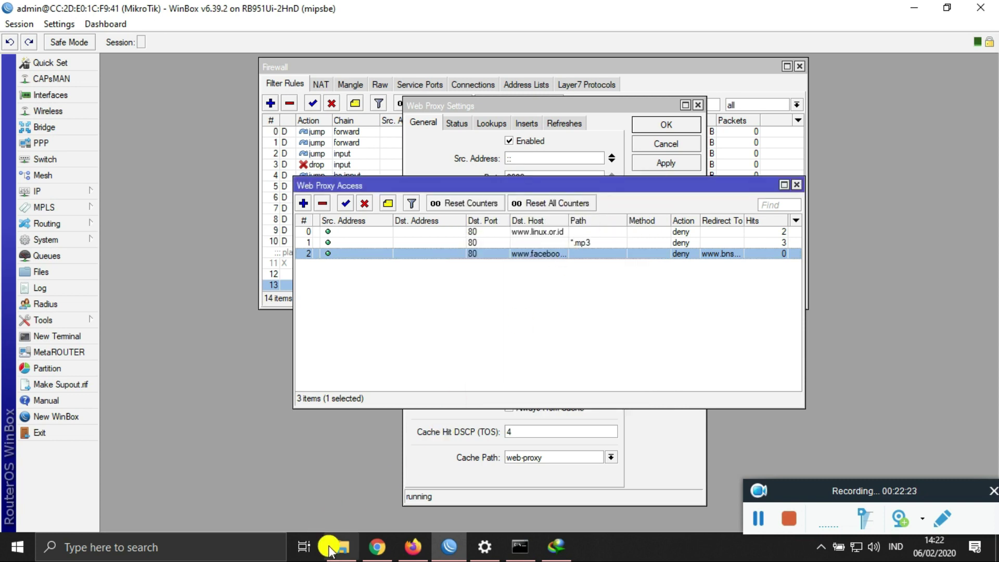
{"action": "left_click", "coordinate": [414, 547]}
{"action": "left_click", "coordinate": [348, 39]}
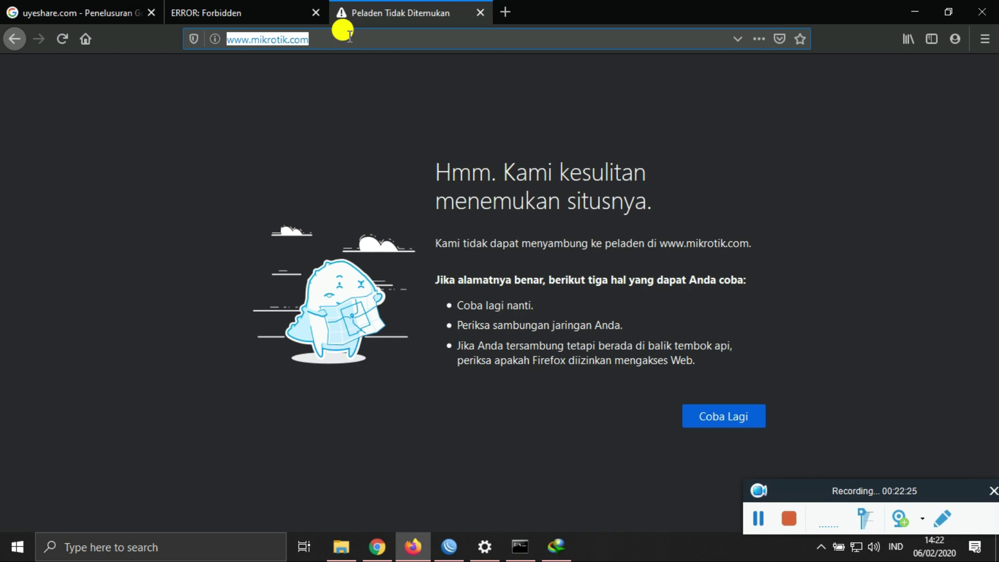
{"action": "type", "text": "www.facebook.c"}
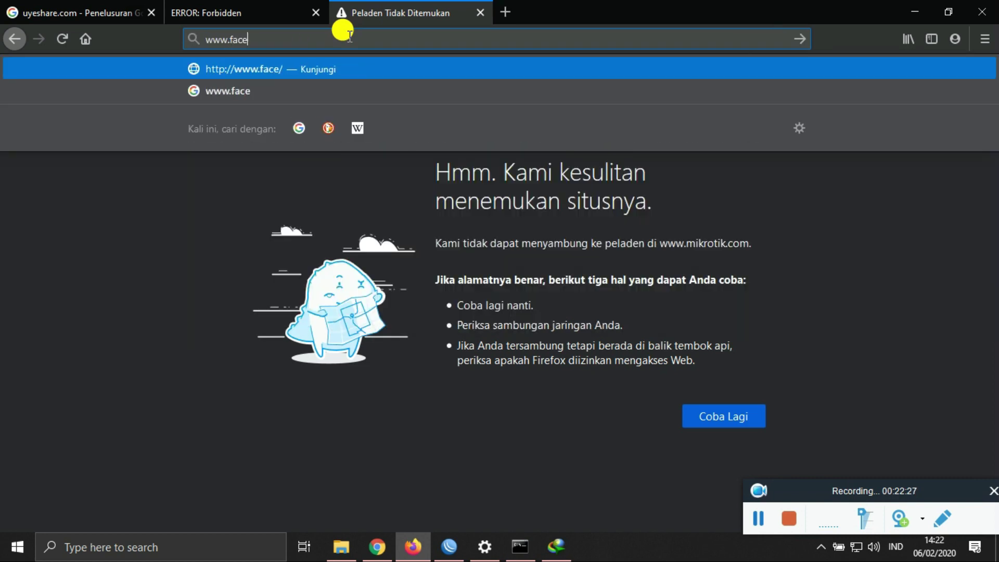
{"action": "type", "text": "om"}
{"action": "key", "text": "Return"}
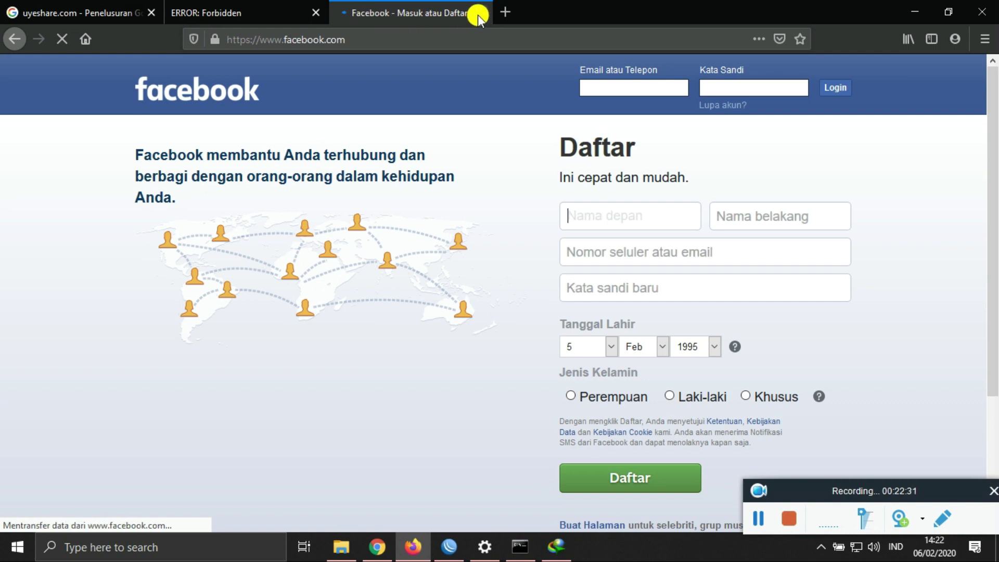
{"action": "left_click", "coordinate": [479, 13]}
{"action": "left_click", "coordinate": [449, 546]}
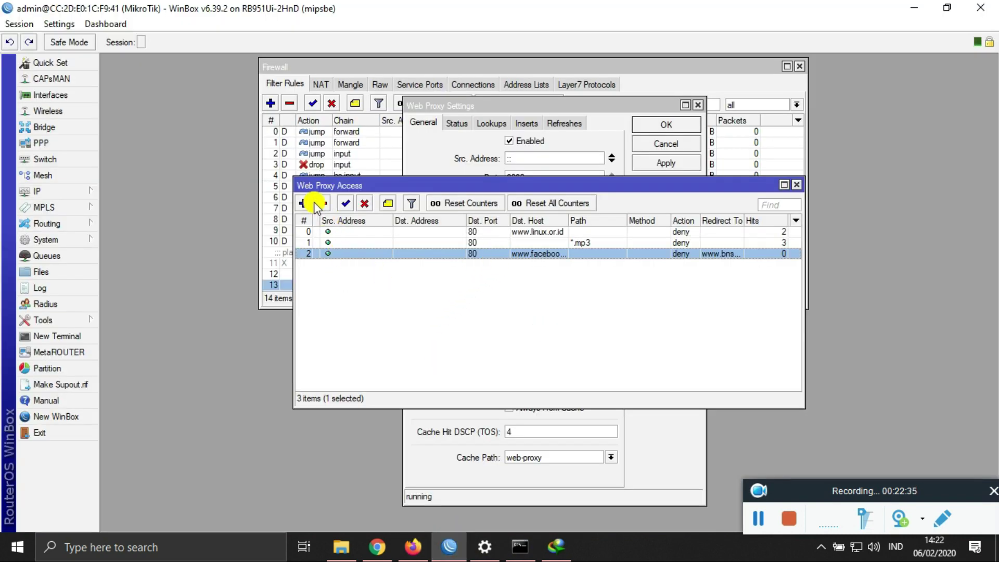
{"action": "left_click", "coordinate": [323, 203]}
{"action": "double_click", "coordinate": [417, 236]}
{"action": "left_click", "coordinate": [529, 356]}
{"action": "type", "text": "www"}
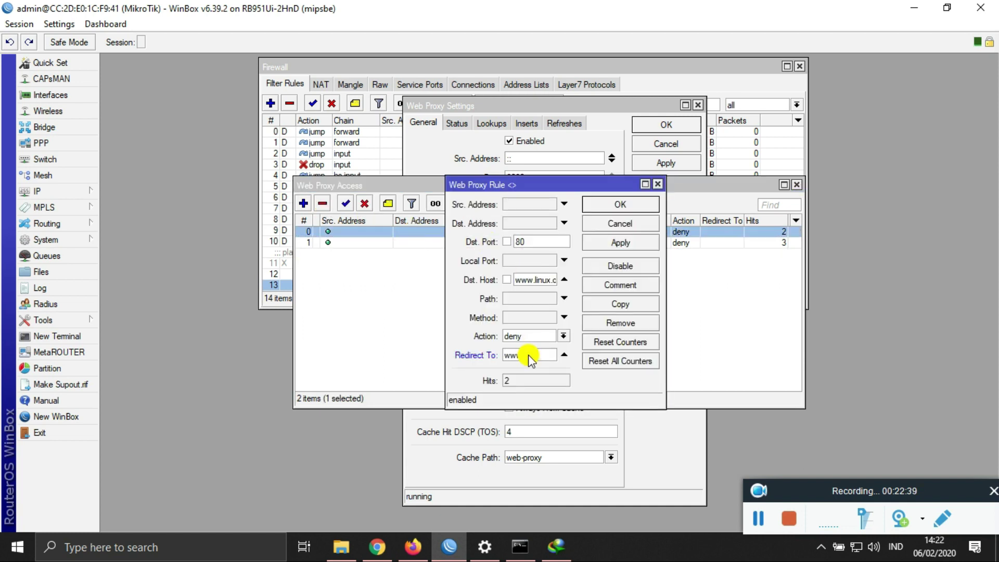
{"action": "type", "text": ".bnspindones"}
{"action": "type", "text": "ia.org"}
{"action": "left_click", "coordinate": [594, 244]}
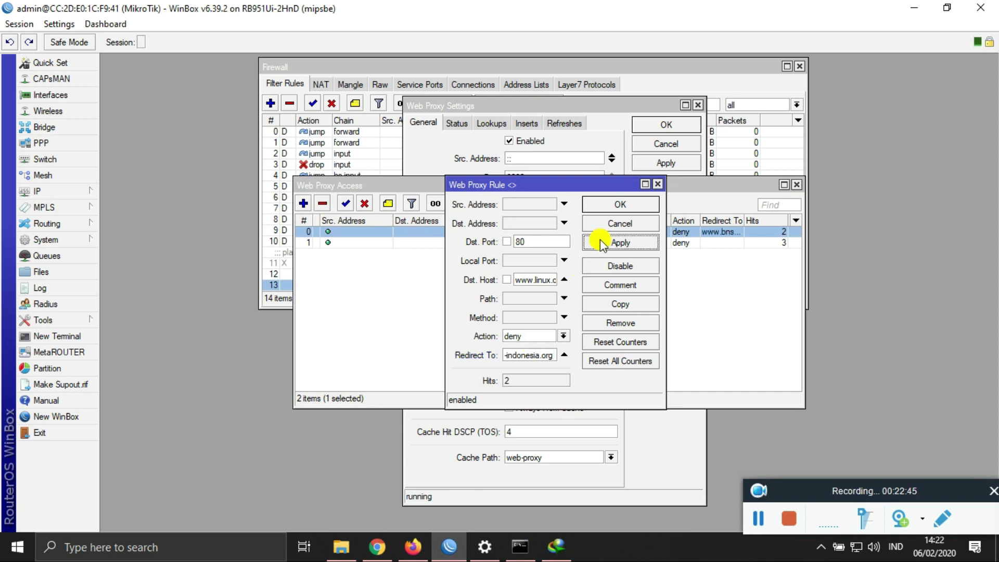
{"action": "left_click", "coordinate": [599, 206]}
{"action": "left_click", "coordinate": [412, 547]}
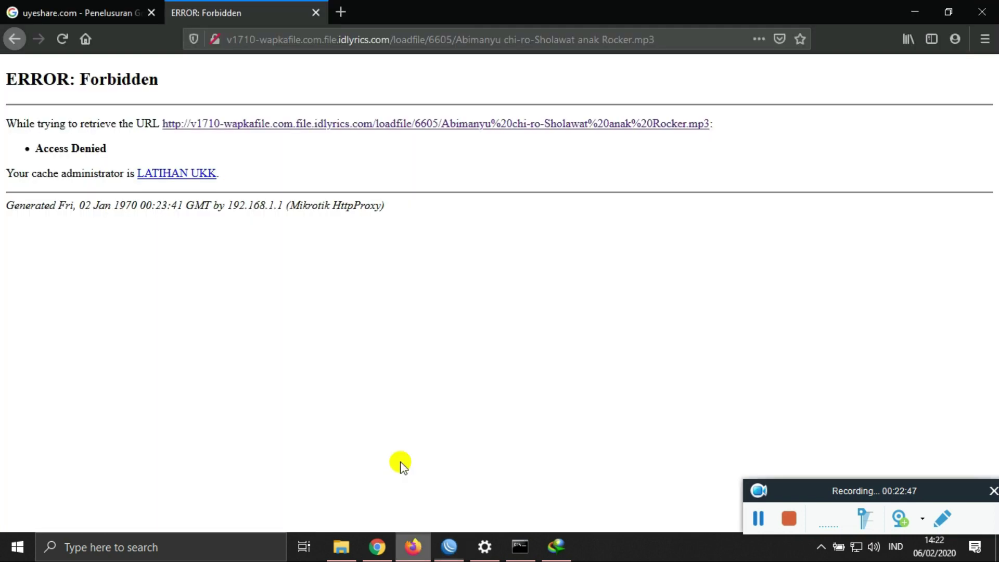
{"action": "left_click", "coordinate": [348, 11]}
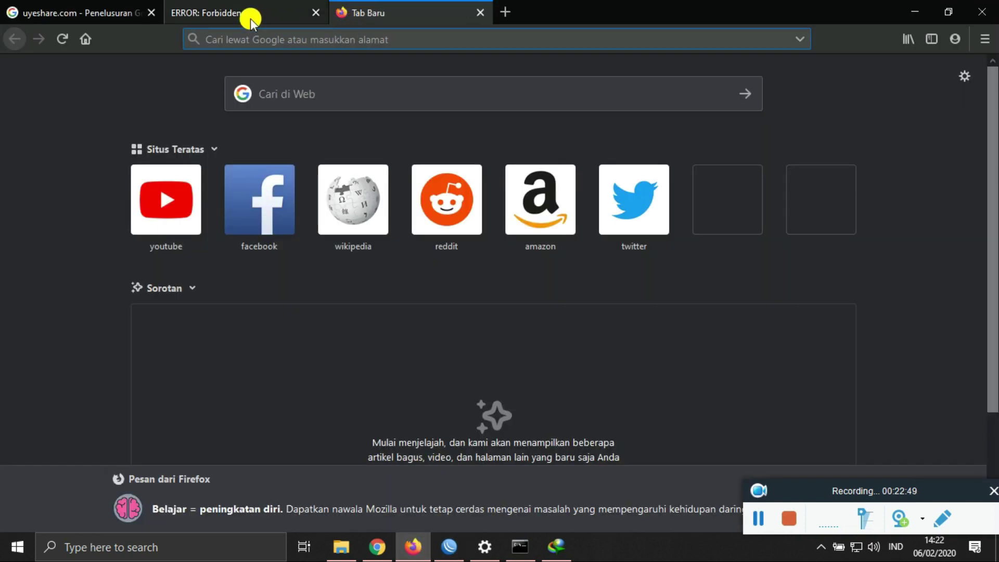
{"action": "type", "text": "l"}
{"action": "key", "text": "BackSpace"}
{"action": "type", "text": "www.linux"}
{"action": "key", "text": "BackSpace"}
{"action": "type", "text": "x.or.id"}
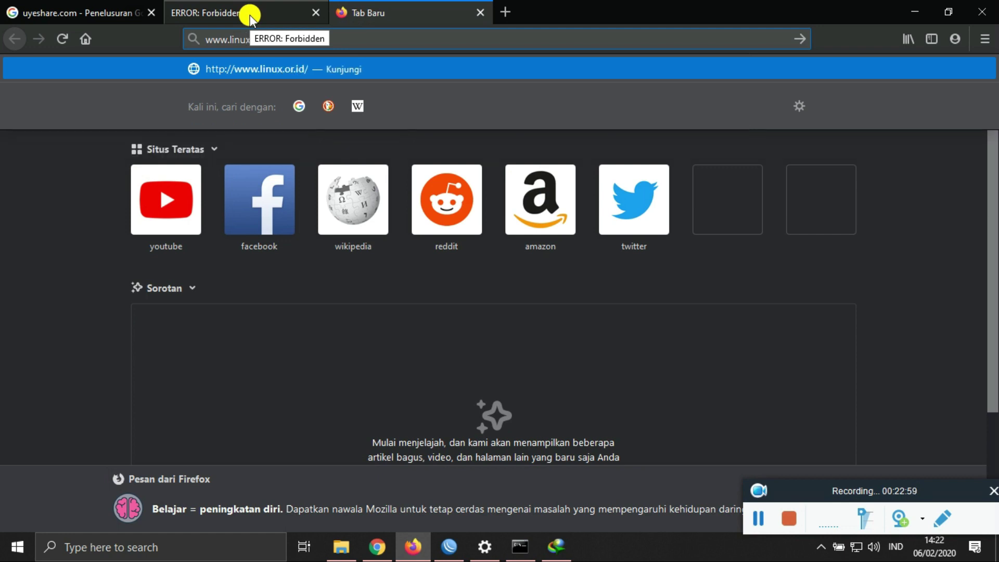
{"action": "key", "text": "Return"}
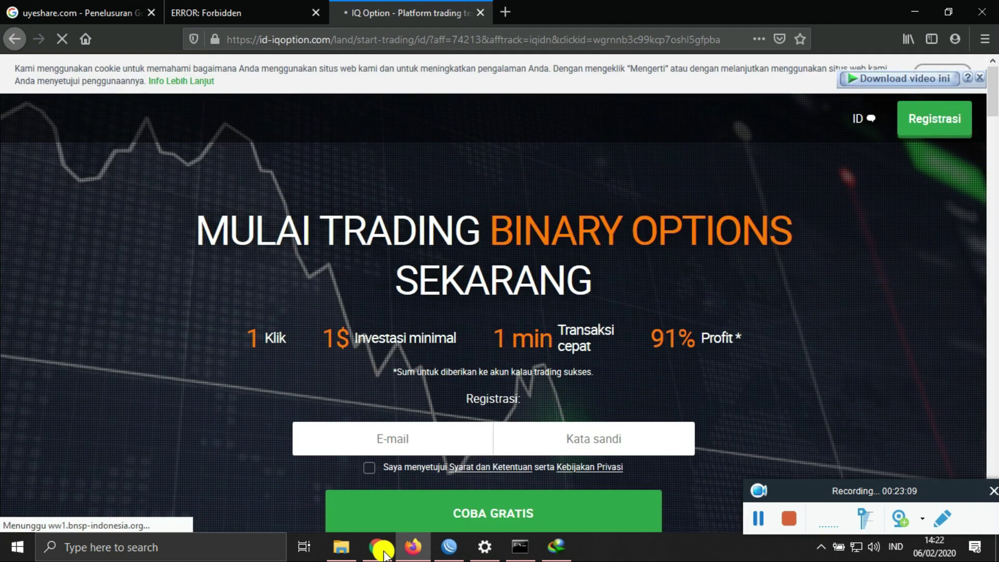
{"action": "left_click", "coordinate": [449, 547]}
{"action": "left_click", "coordinate": [380, 221]}
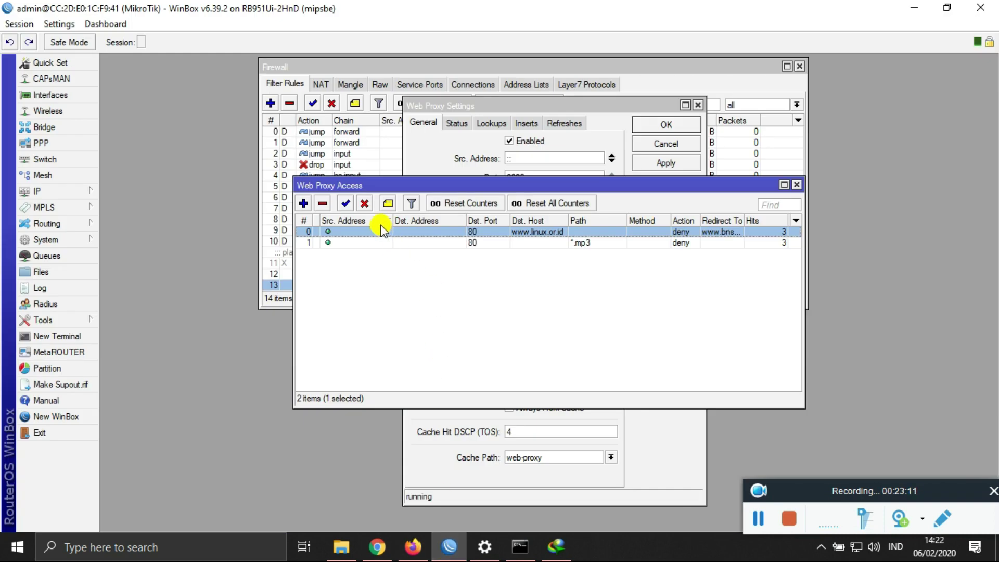
{"action": "double_click", "coordinate": [378, 232]}
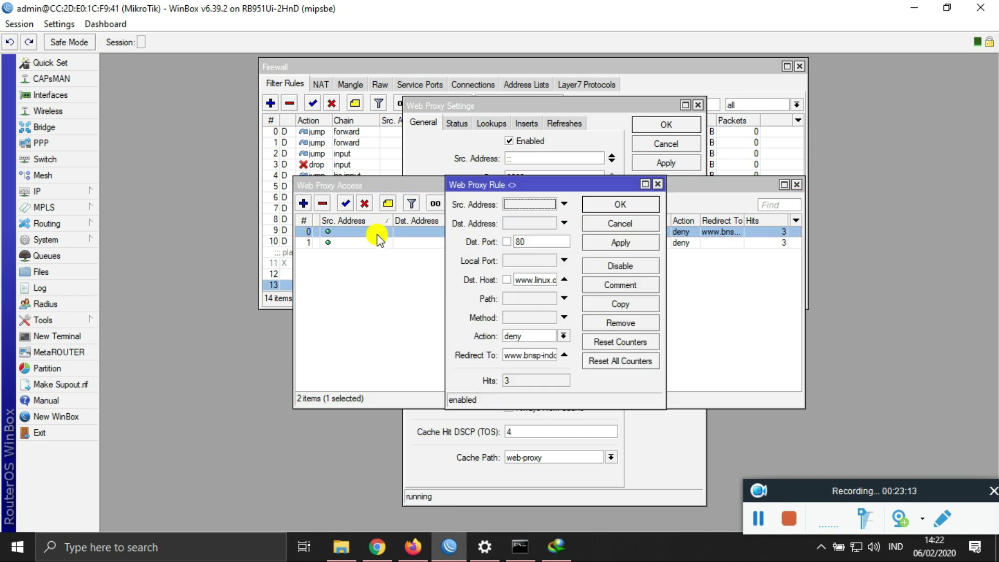
{"action": "left_click", "coordinate": [538, 354]}
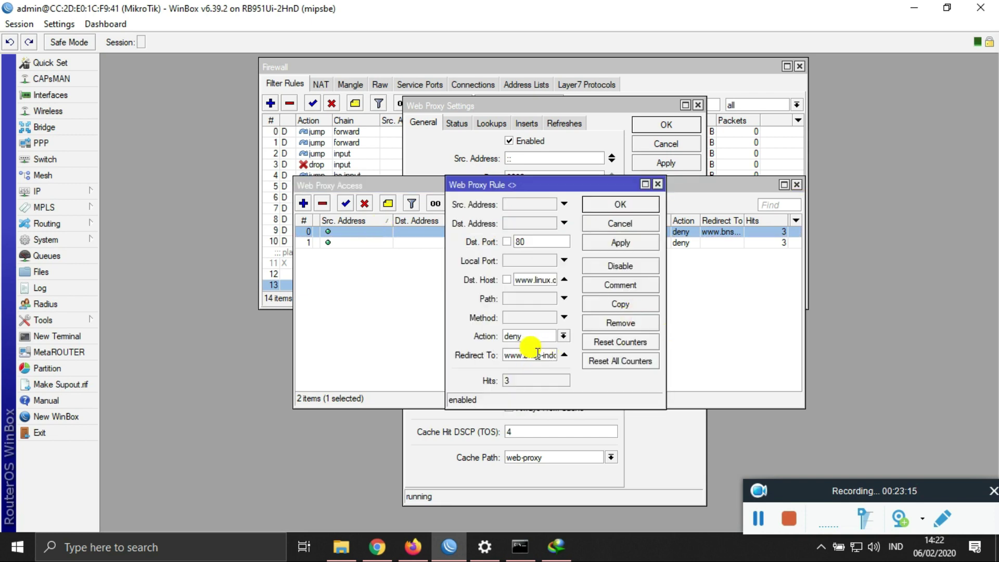
{"action": "key", "text": "BackSpace"}
{"action": "key", "text": "BackSpace"}
{"action": "type", "text": "sn"}
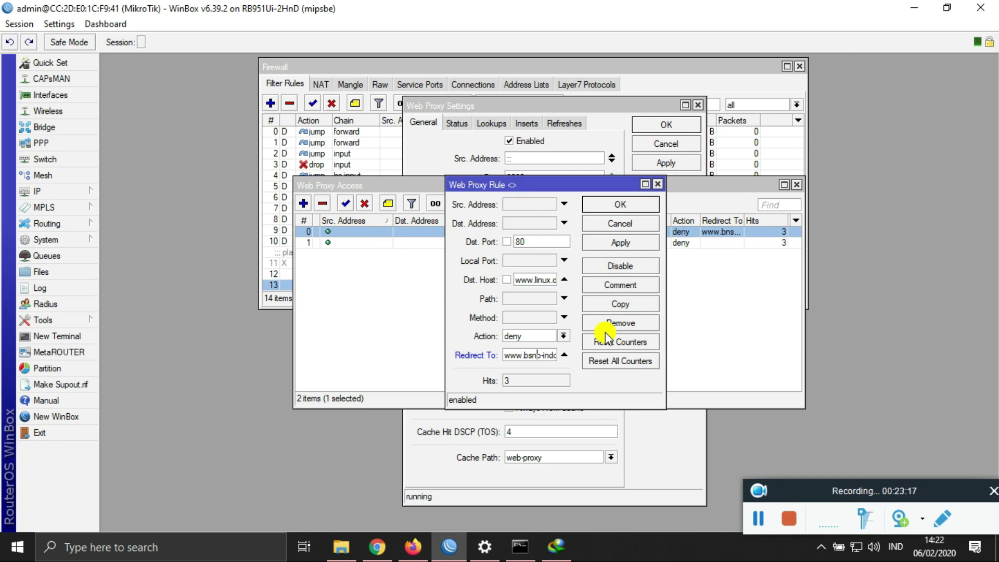
{"action": "left_click", "coordinate": [614, 206]}
{"action": "left_click", "coordinate": [411, 549]}
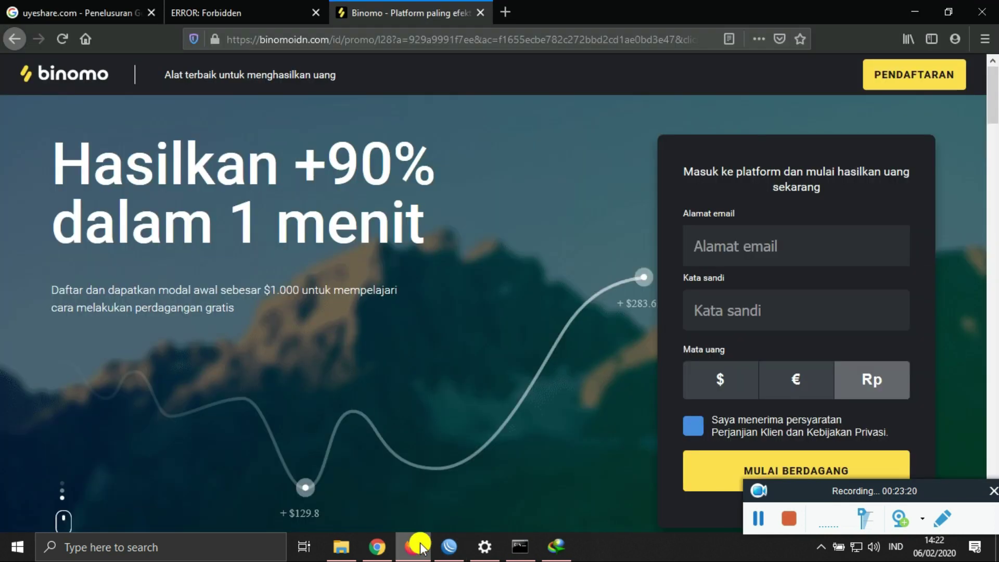
{"action": "left_click", "coordinate": [339, 36]}
{"action": "type", "text": "www."}
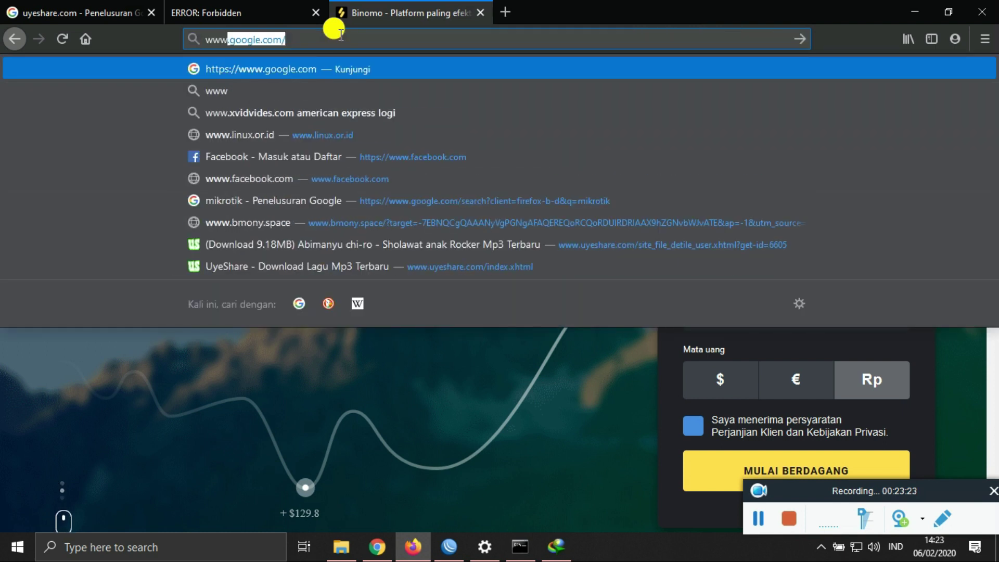
{"action": "type", "text": "linux"}
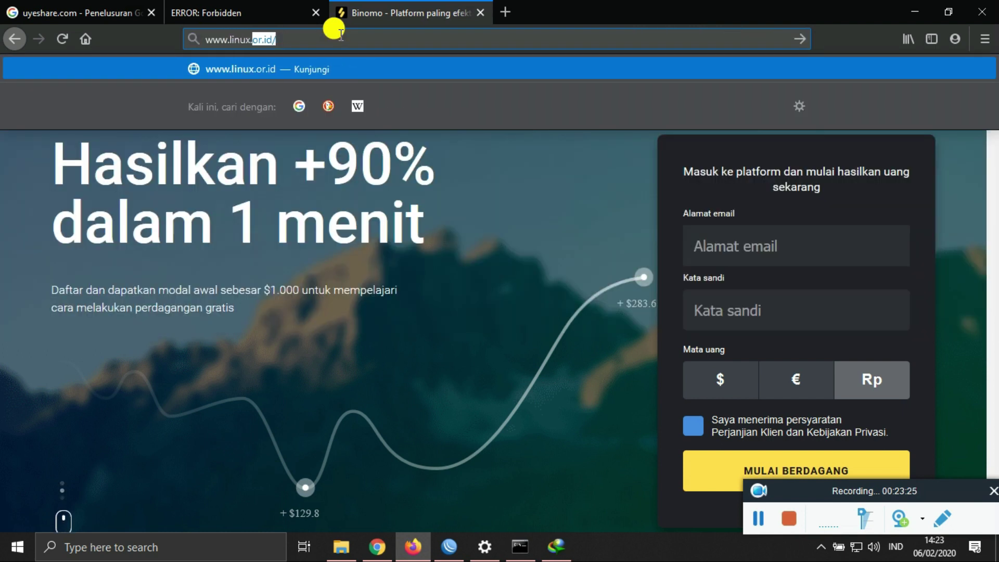
{"action": "type", "text": ".o"}
{"action": "key", "text": "Return"}
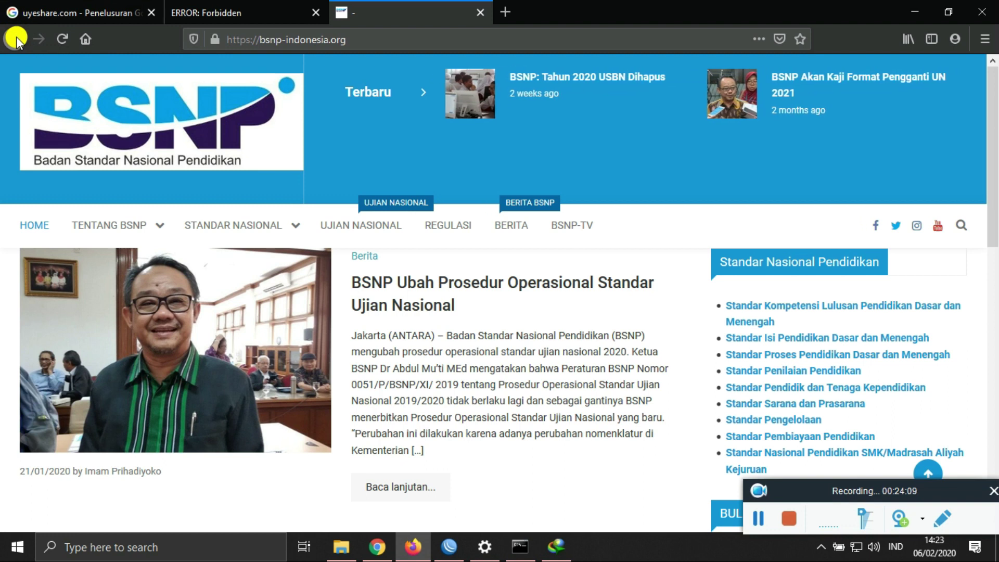
{"action": "left_click", "coordinate": [758, 519]}
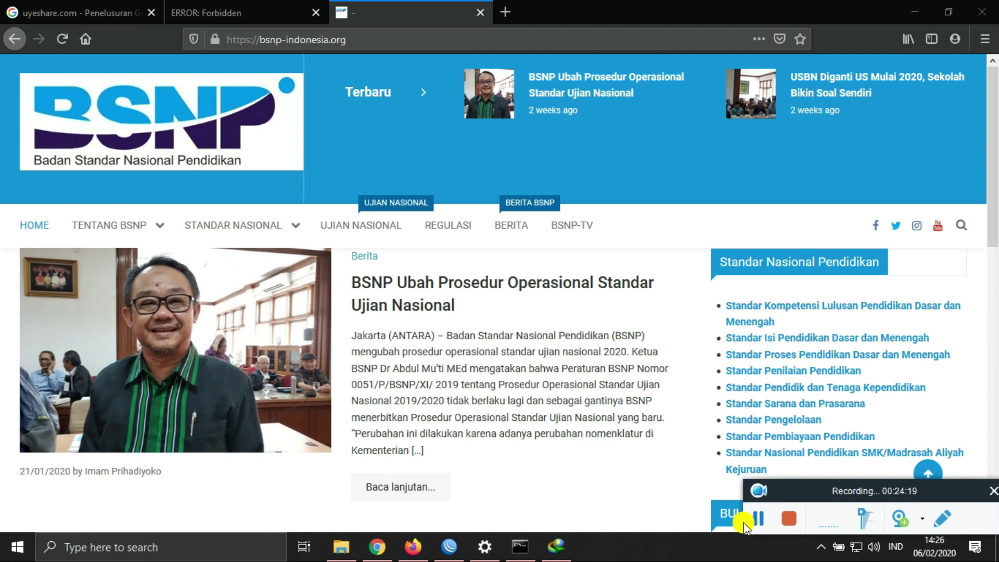
{"action": "left_click", "coordinate": [458, 549]}
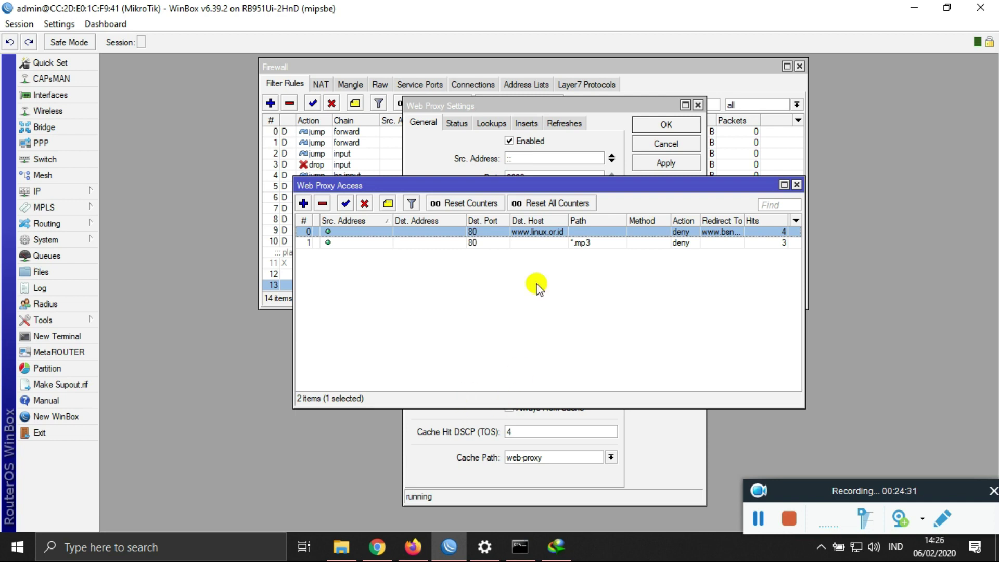
Step: Close the Web Proxy and Firewall windows, then reopen IP > Firewall and add a new filter rule
{"action": "left_click", "coordinate": [797, 184]}
{"action": "left_click", "coordinate": [659, 145]}
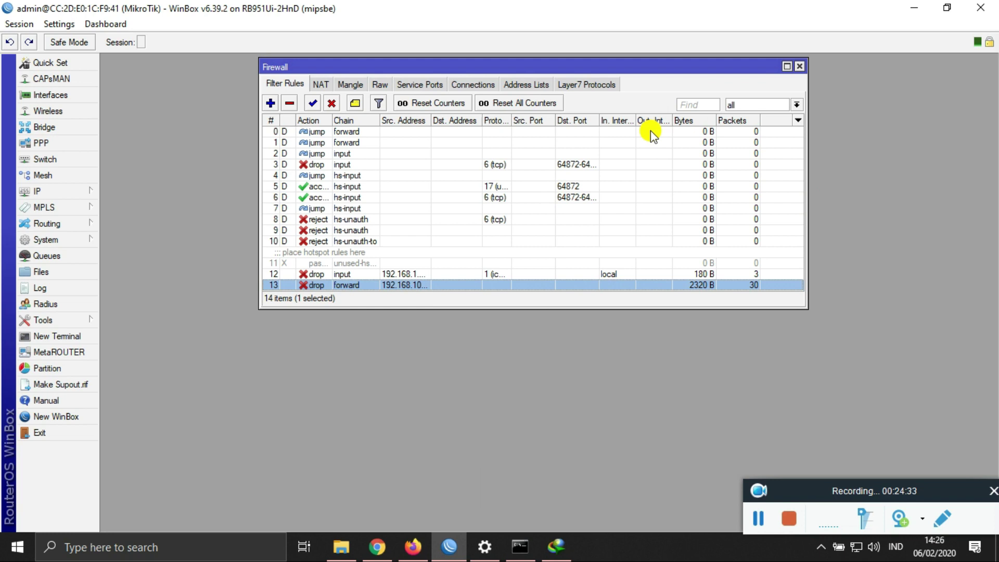
{"action": "left_click", "coordinate": [799, 66]}
{"action": "left_click", "coordinate": [67, 191]}
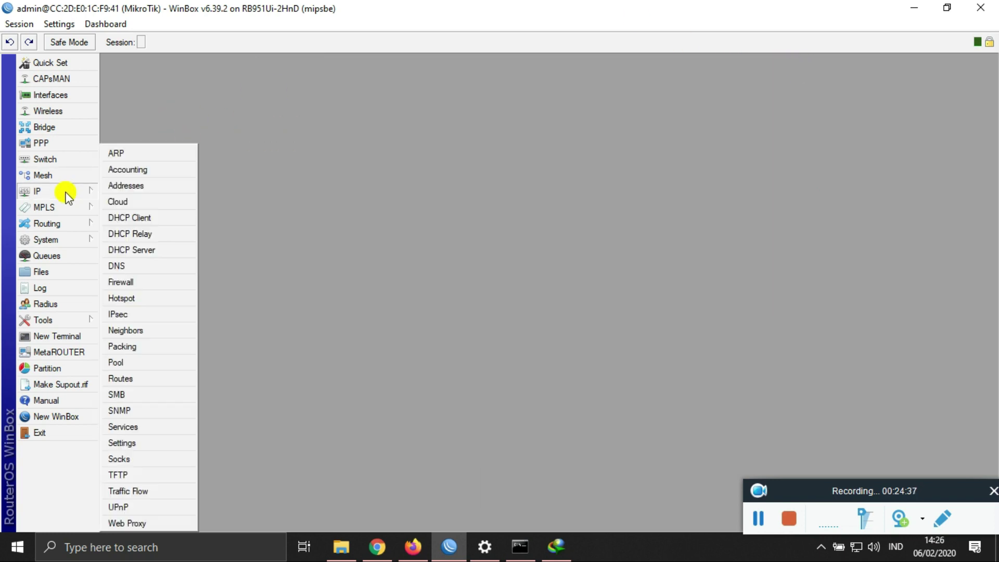
{"action": "left_click", "coordinate": [138, 284]}
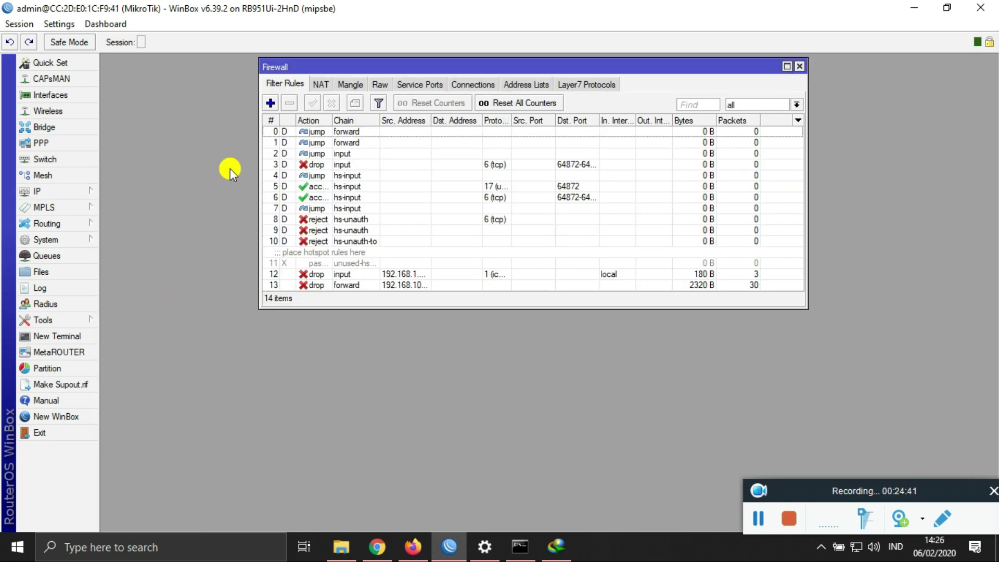
{"action": "left_click", "coordinate": [273, 102]}
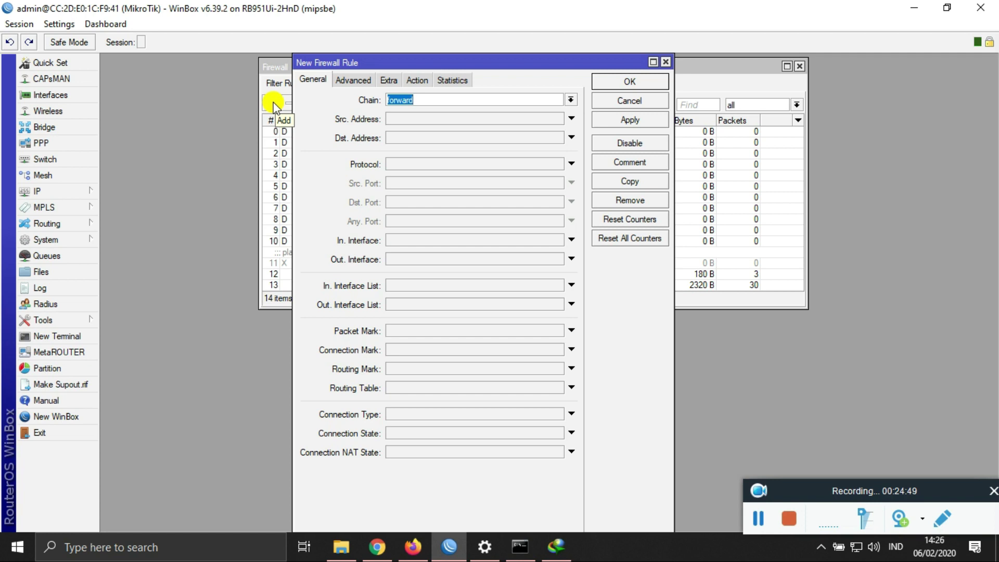
{"action": "left_click", "coordinate": [413, 117]}
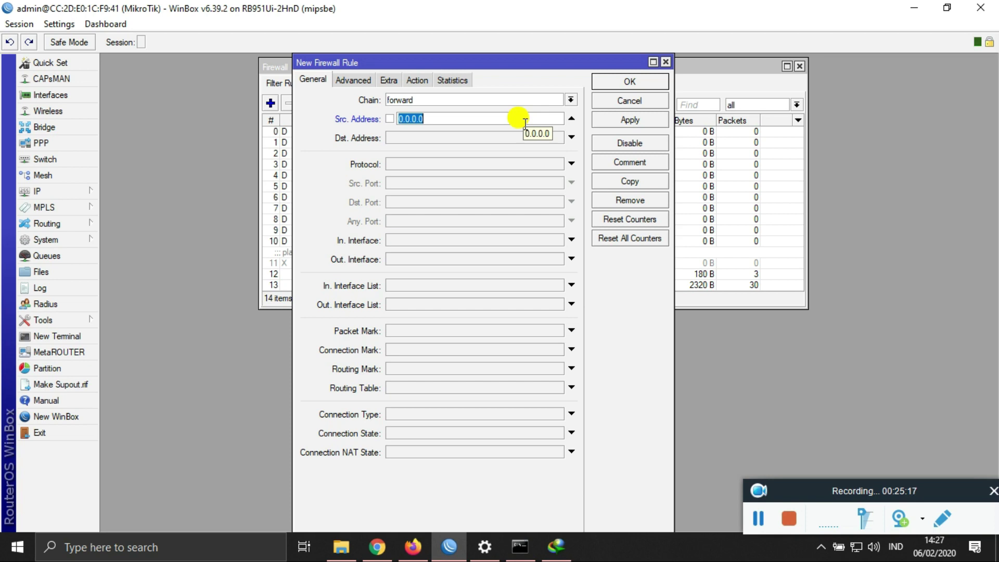
Step: Make the rule match tcp from 192.168.200.0/24 to ports 80,443 with action drop
{"action": "type", "text": "192.168.200.0/"}
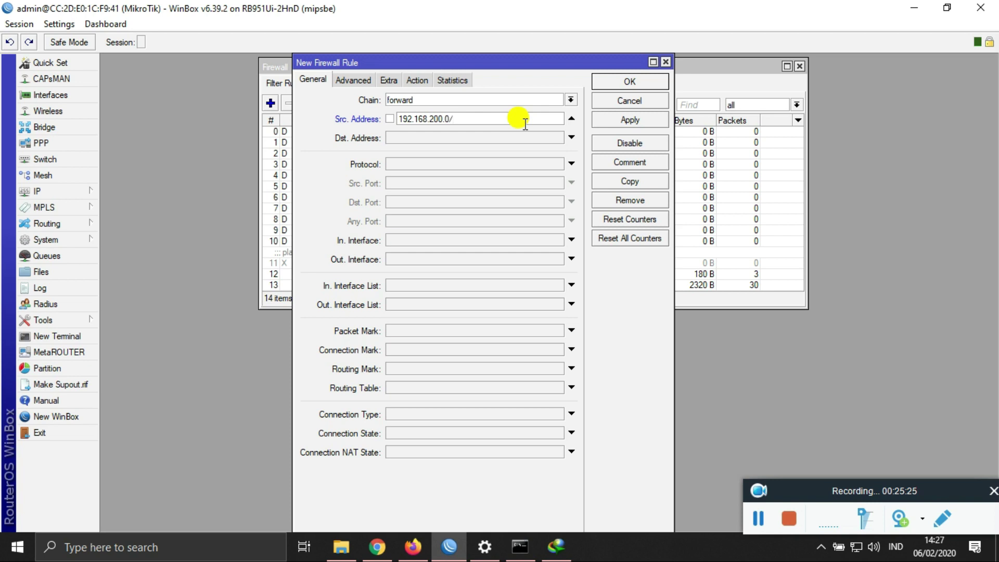
{"action": "type", "text": "24"}
{"action": "left_click", "coordinate": [519, 166]}
{"action": "left_click", "coordinate": [519, 203]}
{"action": "type", "text": "80,443"}
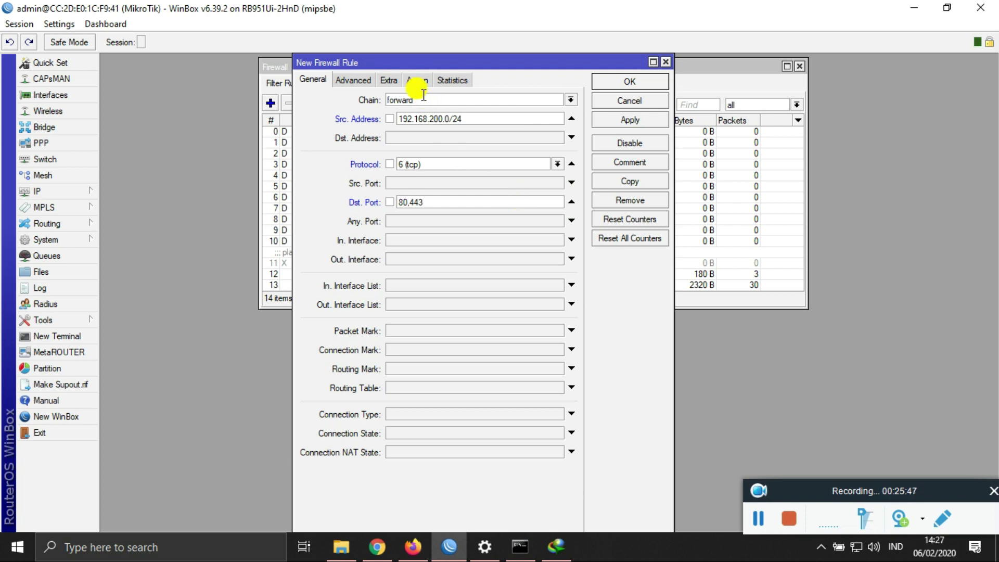
{"action": "left_click", "coordinate": [388, 80]}
{"action": "left_click", "coordinate": [418, 81]}
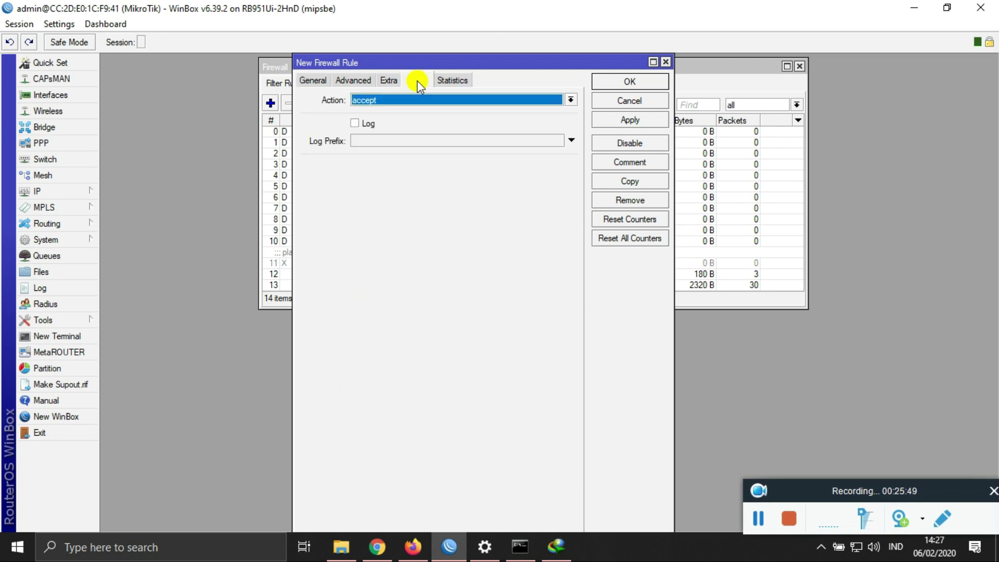
{"action": "left_click", "coordinate": [417, 100]}
{"action": "left_click", "coordinate": [414, 139]}
Step: Limit the rule to 19:00:00–07:00:00 under Extra > Time and save it
{"action": "left_click", "coordinate": [391, 82]}
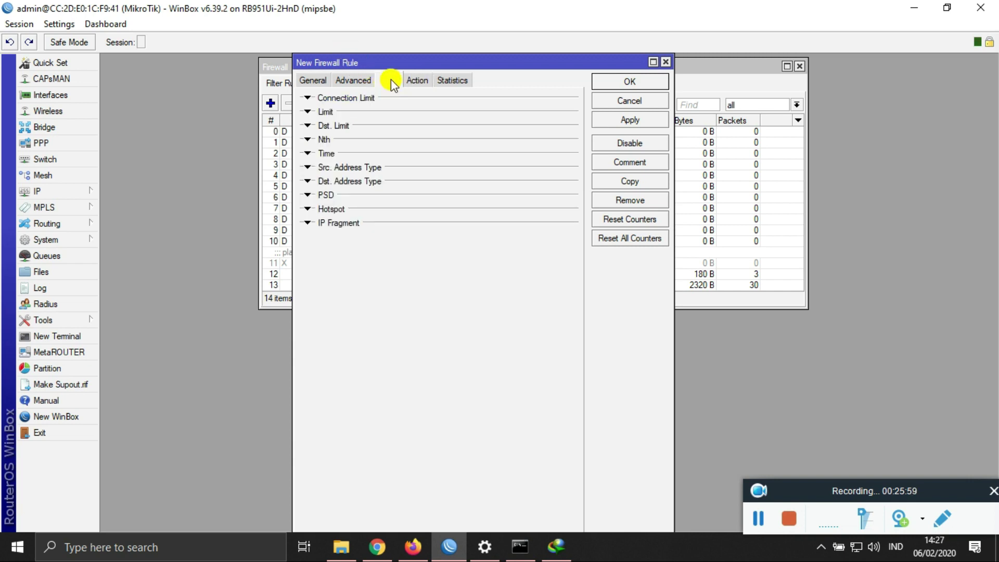
{"action": "left_click", "coordinate": [309, 153]}
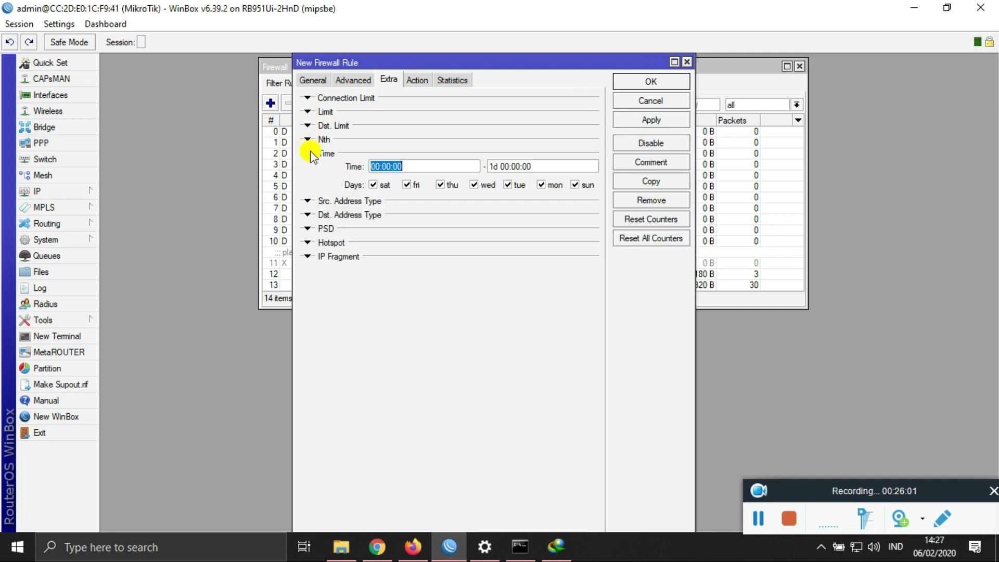
{"action": "left_click", "coordinate": [434, 169]}
{"action": "key", "text": "BackSpace"}
{"action": "key", "text": "BackSpace"}
{"action": "type", "text": "19"}
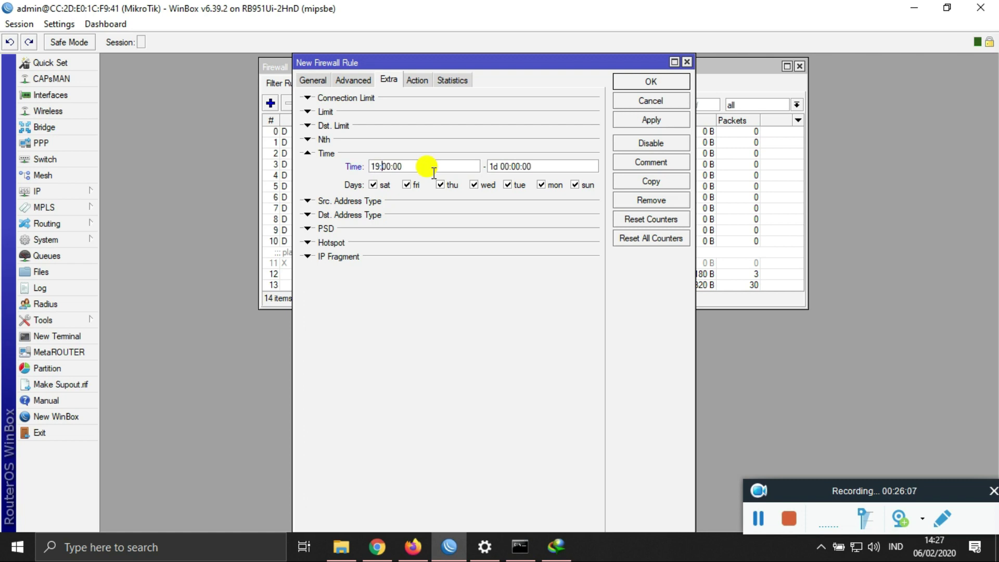
{"action": "key", "text": "Tab"}
{"action": "key", "text": "End"}
{"action": "key", "text": "Delete"}
{"action": "key", "text": "Delete"}
{"action": "key", "text": "BackSpace"}
{"action": "key", "text": "BackSpace"}
{"action": "type", "text": "7"}
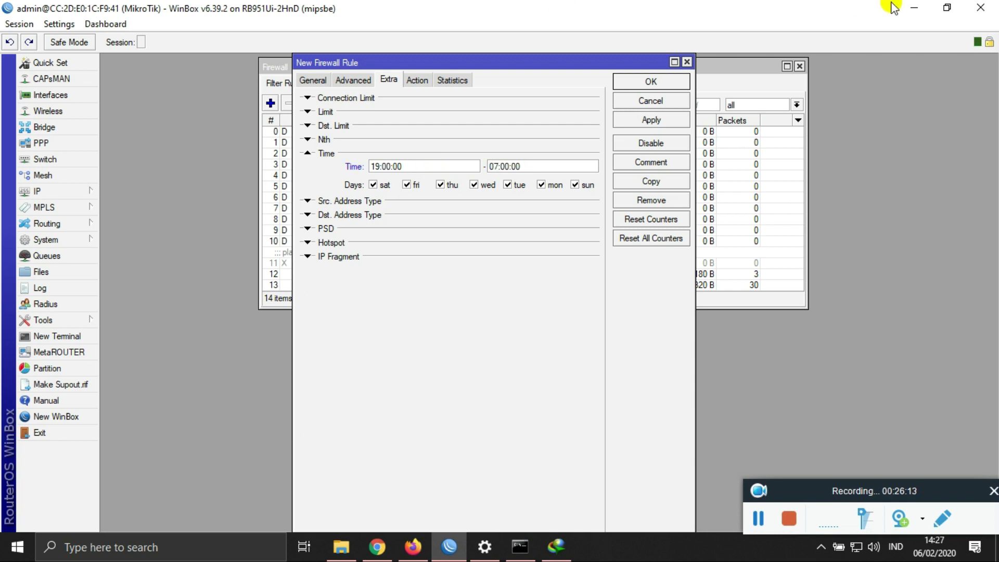
{"action": "left_click", "coordinate": [671, 121]}
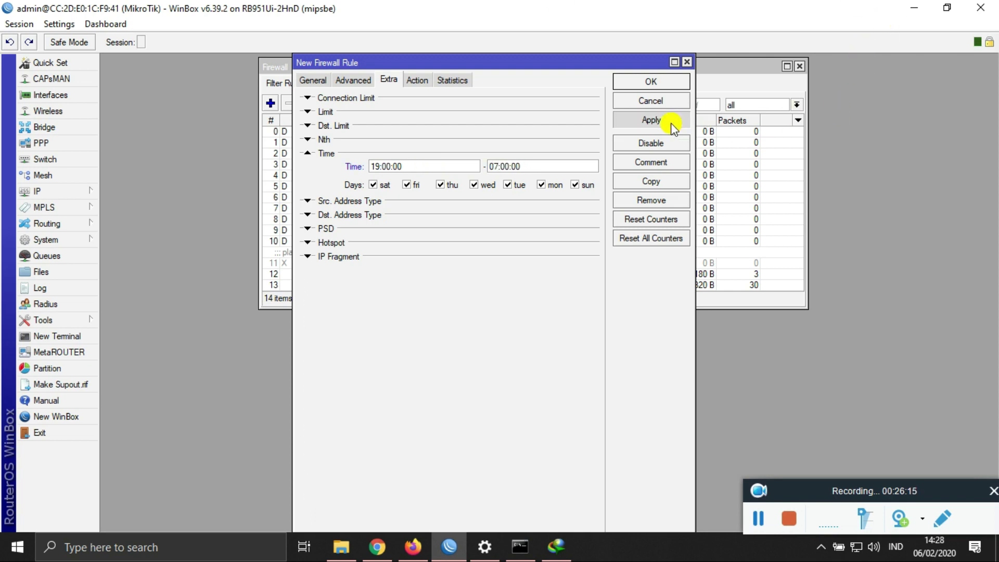
{"action": "left_click", "coordinate": [650, 79]}
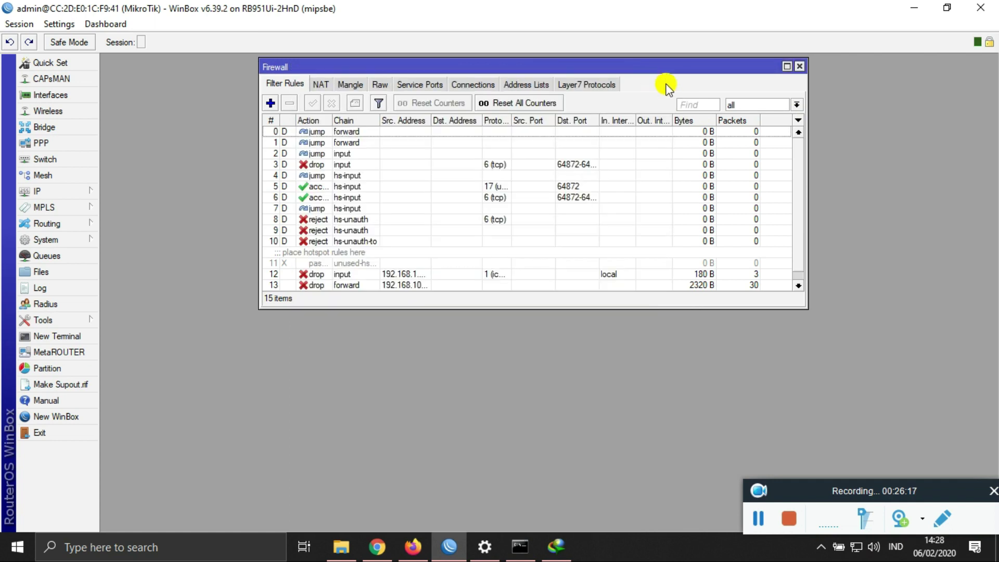
{"action": "scroll", "coordinate": [671, 213], "scroll_direction": "down", "scroll_amount": 1}
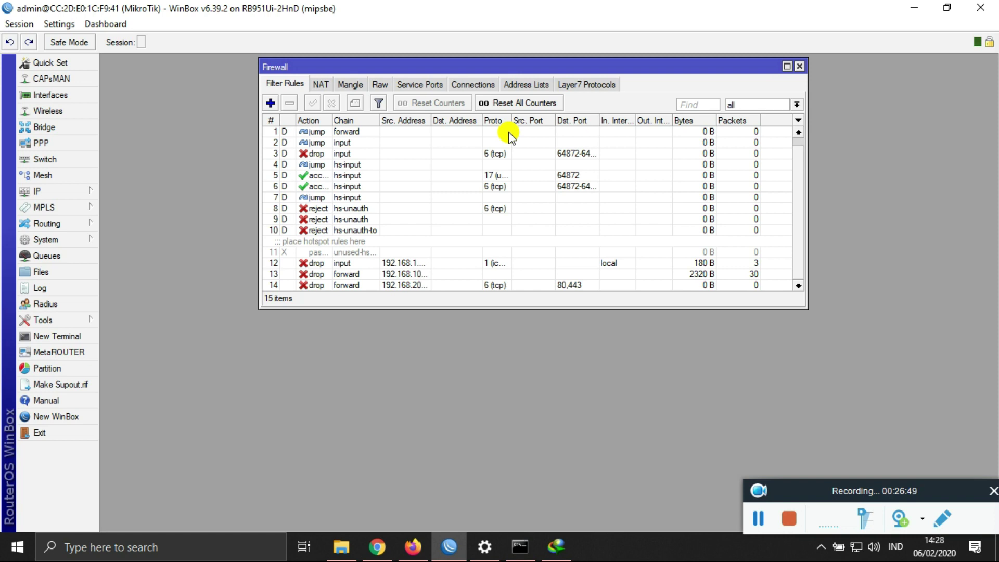
Step: Search Google for 'spedtest' in Firefox and open the Speedtest by Ookla result
{"action": "left_click", "coordinate": [414, 546]}
{"action": "left_click", "coordinate": [208, 12]}
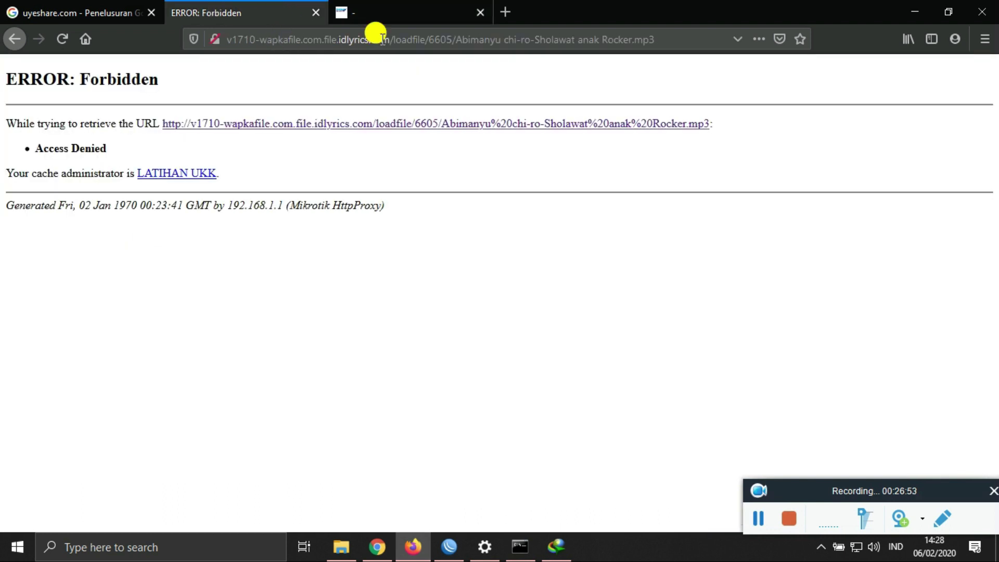
{"action": "left_click", "coordinate": [380, 11]}
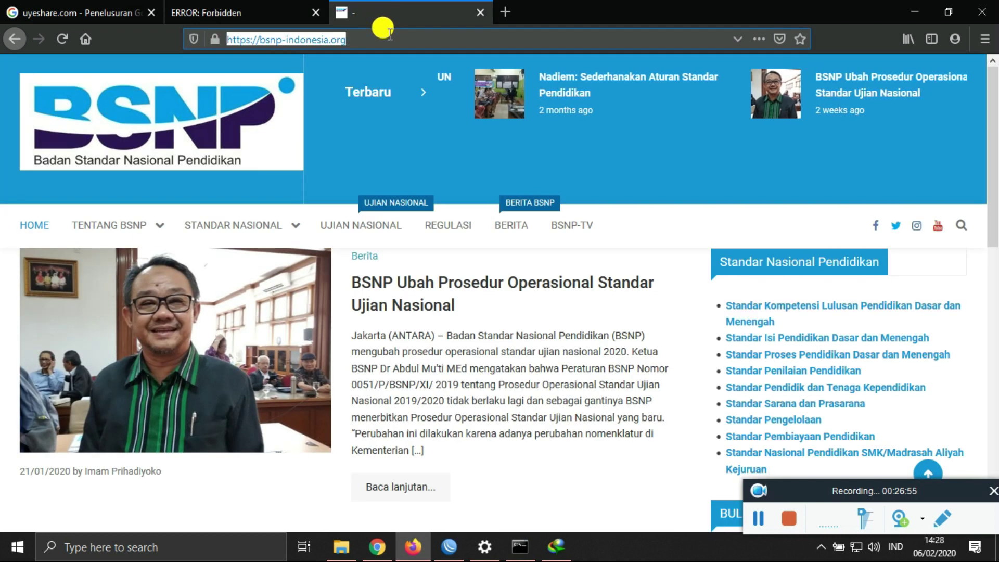
{"action": "left_click", "coordinate": [388, 36]}
{"action": "type", "text": "spedtest"}
{"action": "key", "text": "Return"}
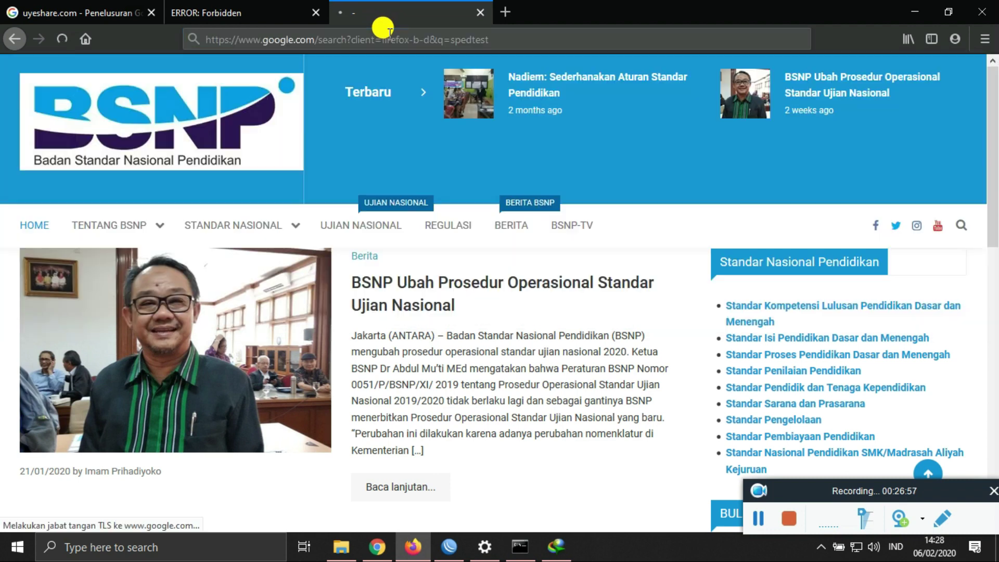
{"action": "scroll", "coordinate": [424, 255], "scroll_direction": "down", "scroll_amount": 5}
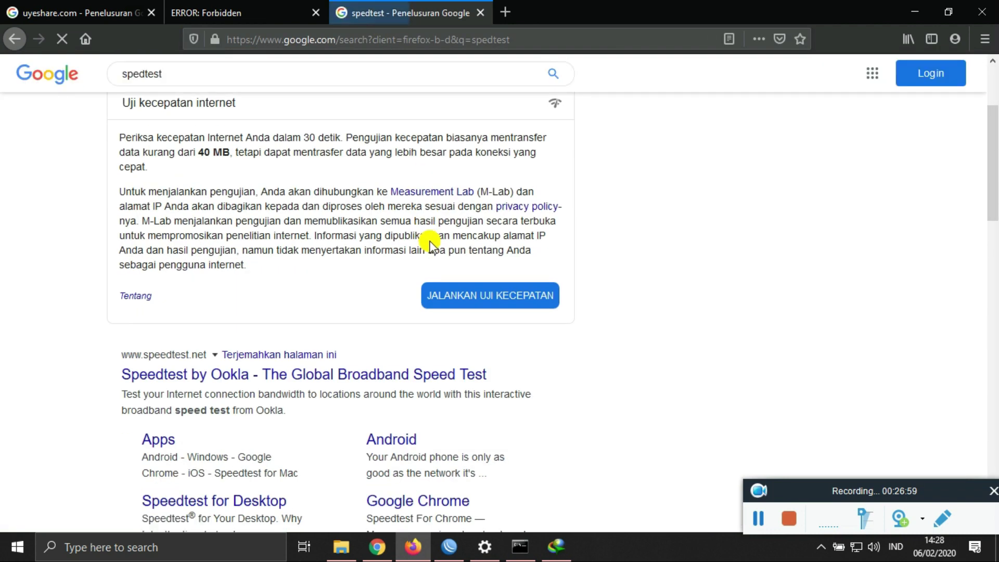
{"action": "left_click", "coordinate": [269, 374]}
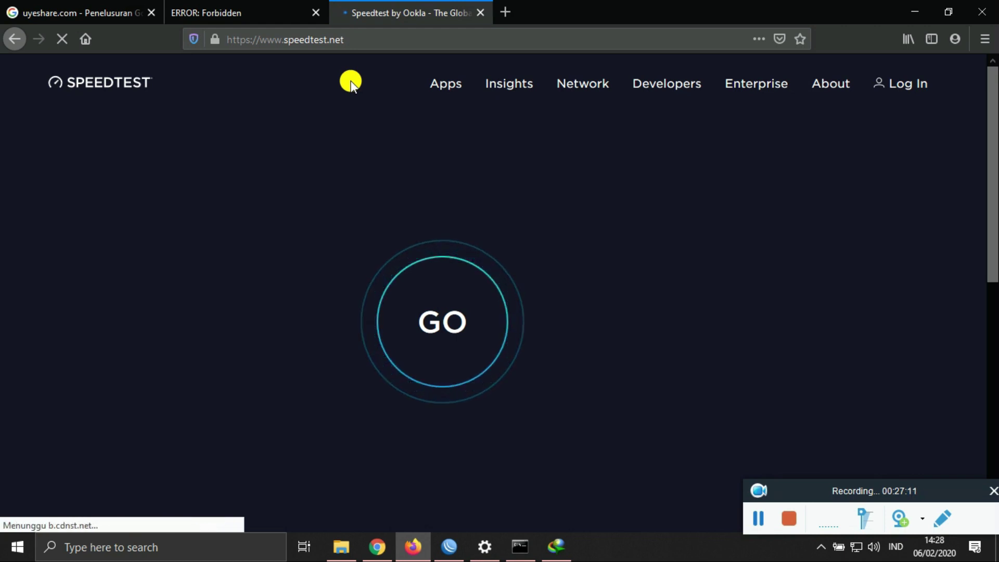
Step: Run a speed test reaching 6 ms ping and about 86 Mbps download, then return to WinBox
{"action": "left_click", "coordinate": [426, 329]}
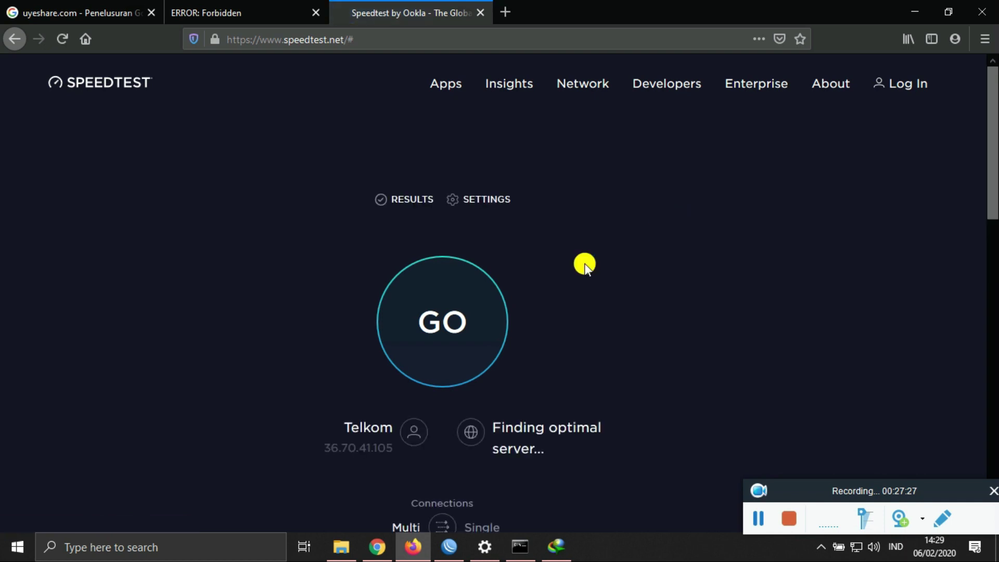
{"action": "left_click", "coordinate": [450, 308]}
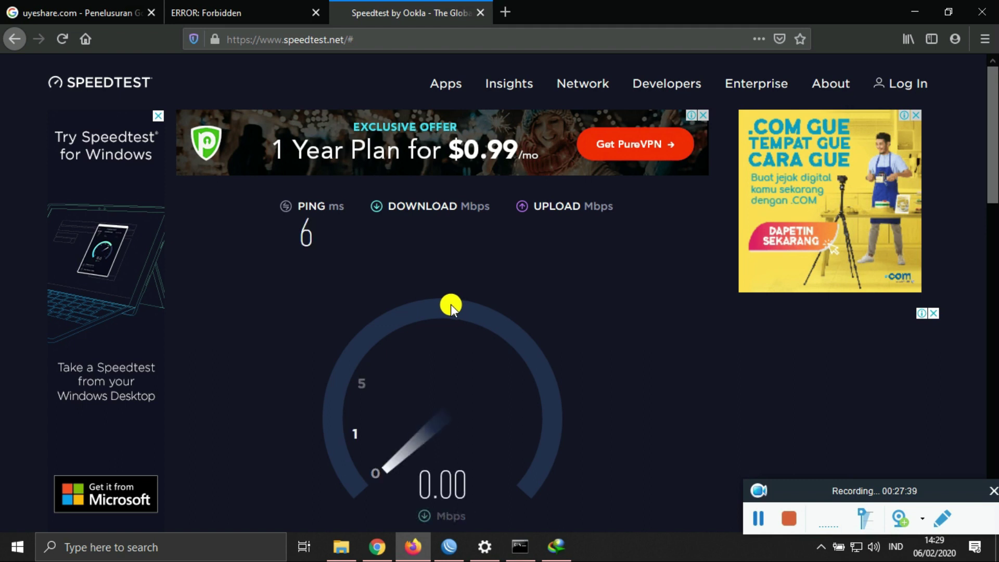
{"action": "scroll", "coordinate": [474, 305], "scroll_direction": "down", "scroll_amount": 3}
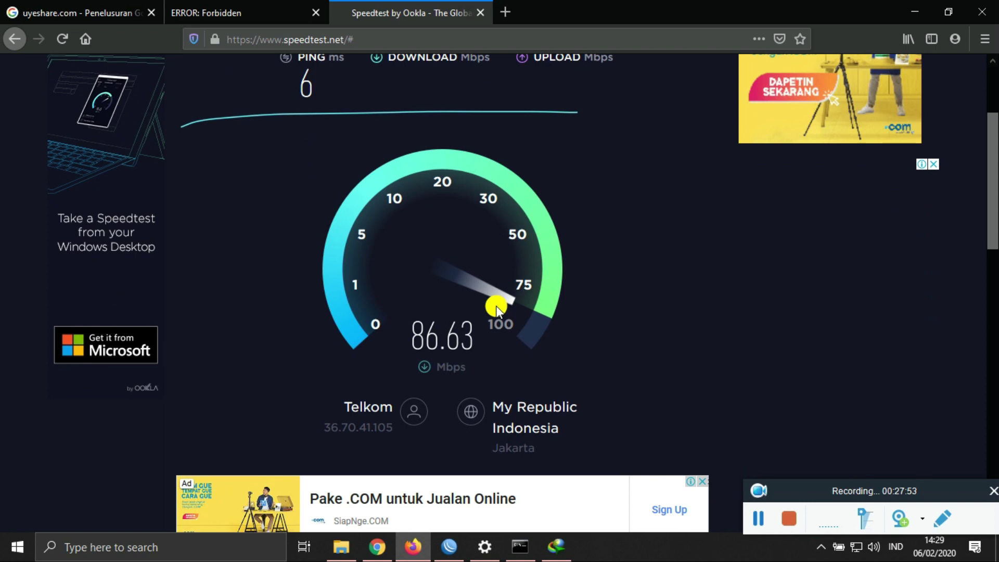
{"action": "left_click", "coordinate": [449, 547]}
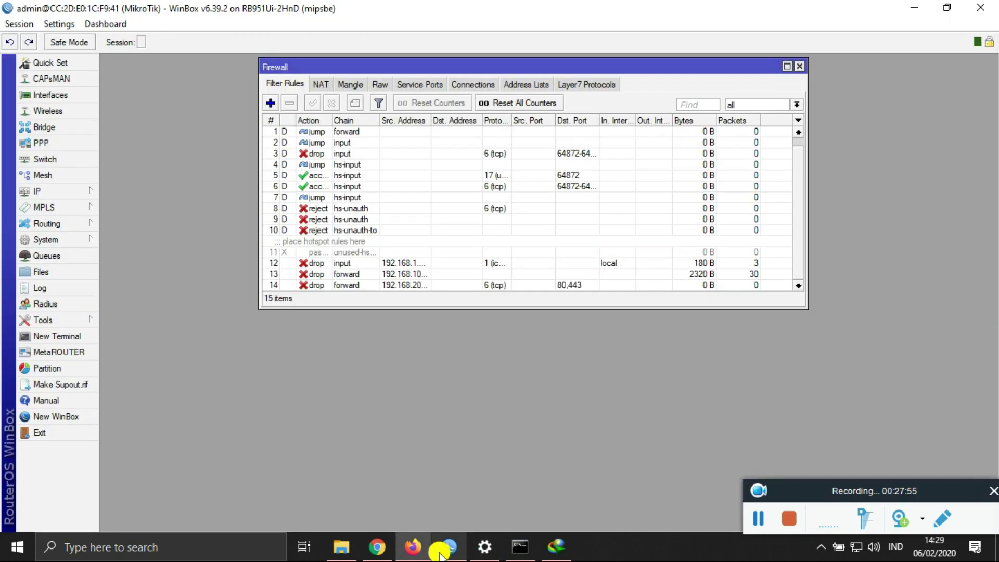
Step: Add a simple queue targeting local with 1M upload and 1M download limits
{"action": "left_click", "coordinate": [63, 260]}
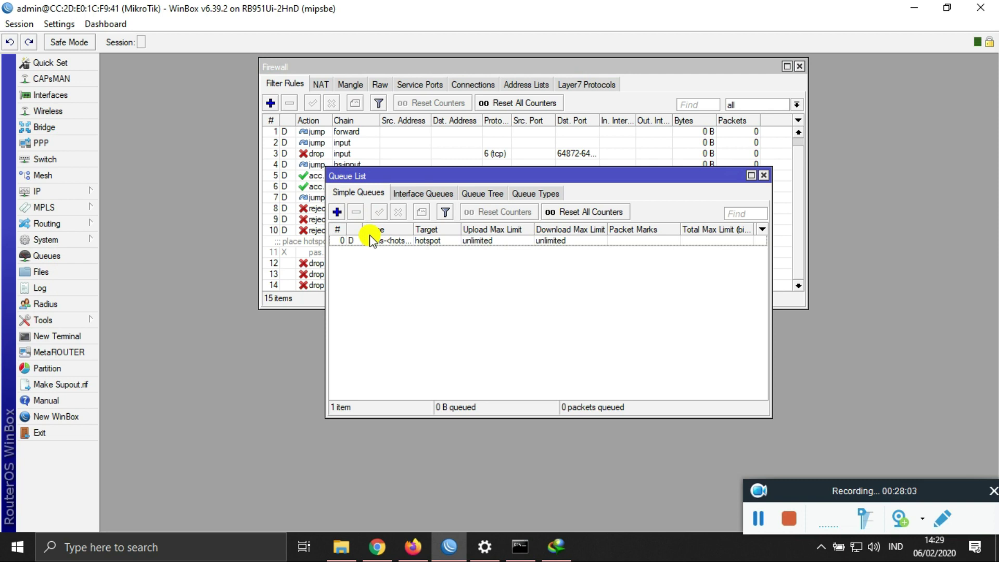
{"action": "left_click", "coordinate": [339, 212]}
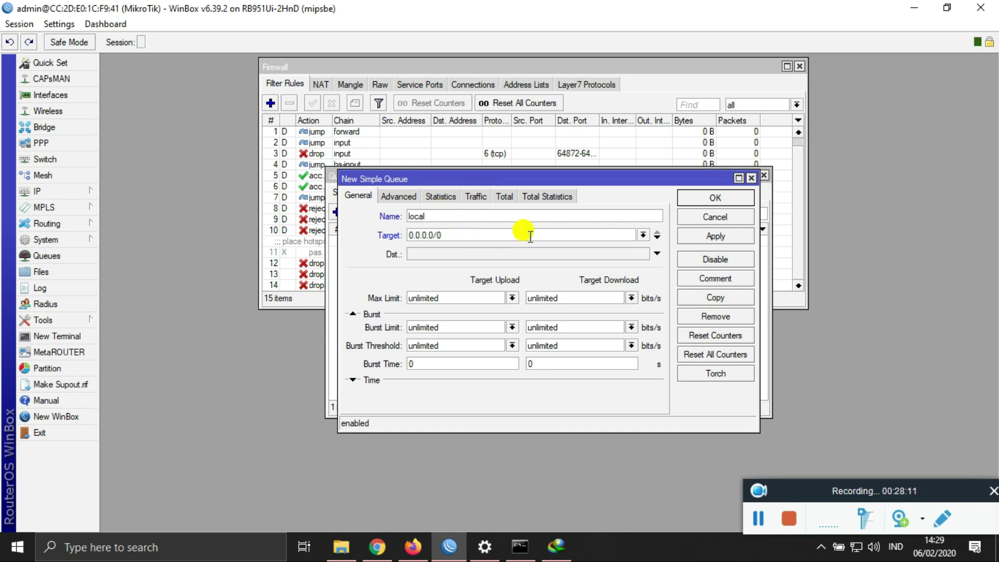
{"action": "left_click", "coordinate": [643, 236]}
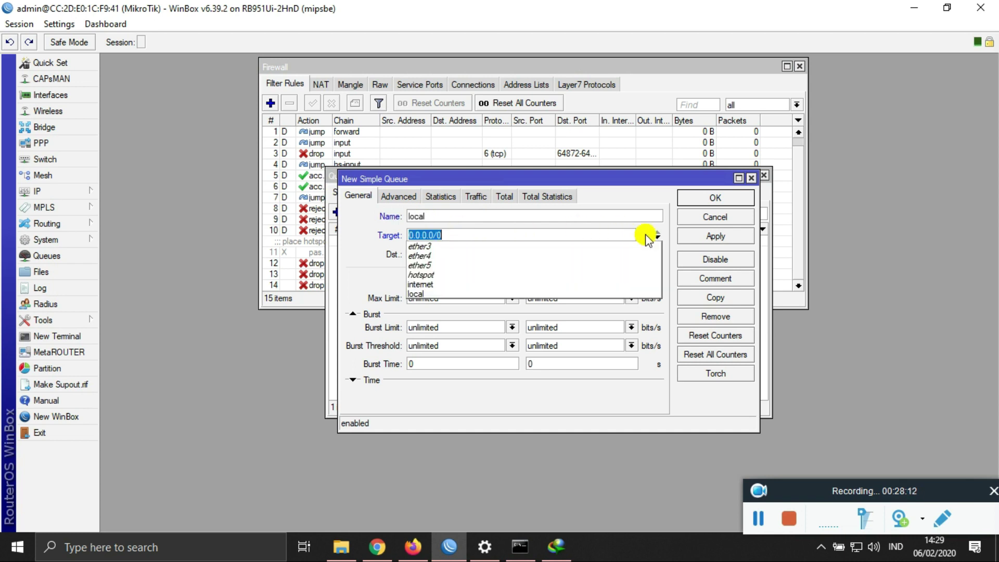
{"action": "left_click", "coordinate": [471, 293]}
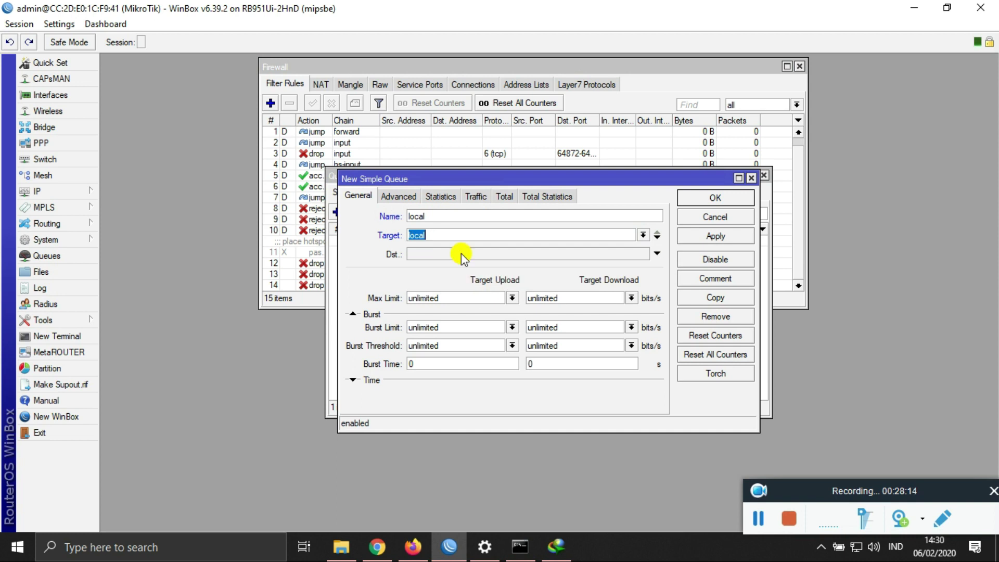
{"action": "left_click", "coordinate": [513, 298]}
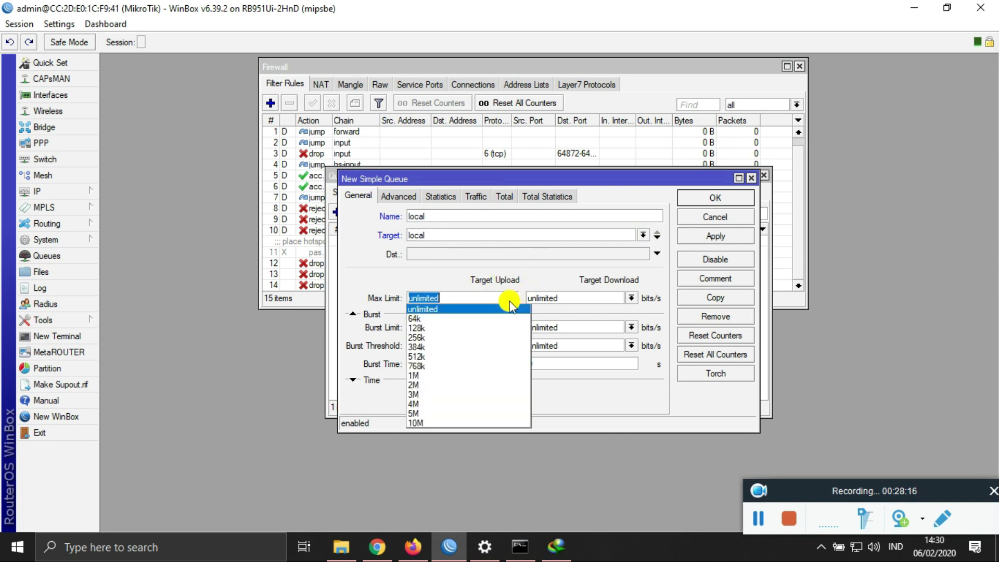
{"action": "left_click", "coordinate": [455, 376]}
{"action": "left_click", "coordinate": [632, 298]}
{"action": "left_click", "coordinate": [573, 376]}
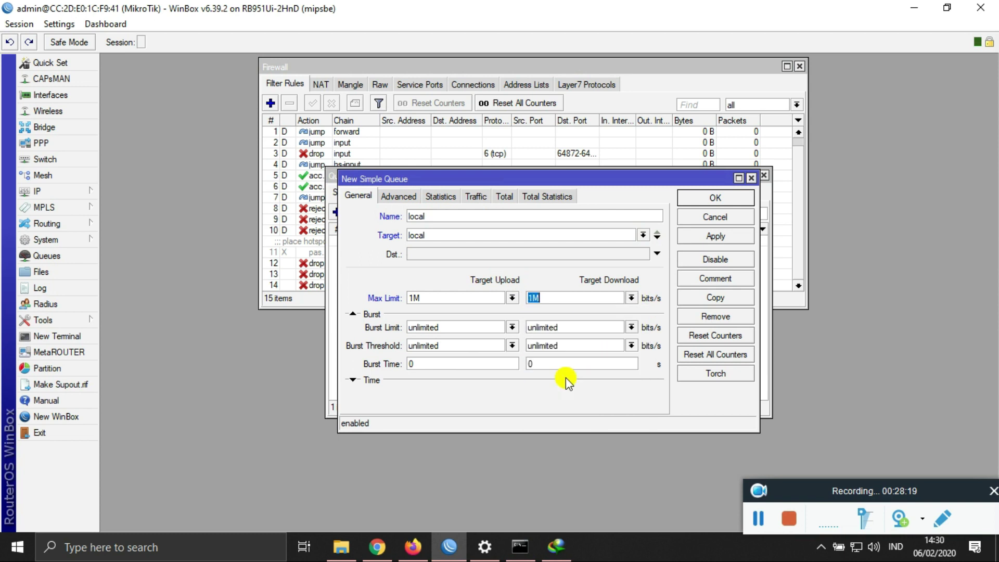
{"action": "left_click", "coordinate": [711, 200]}
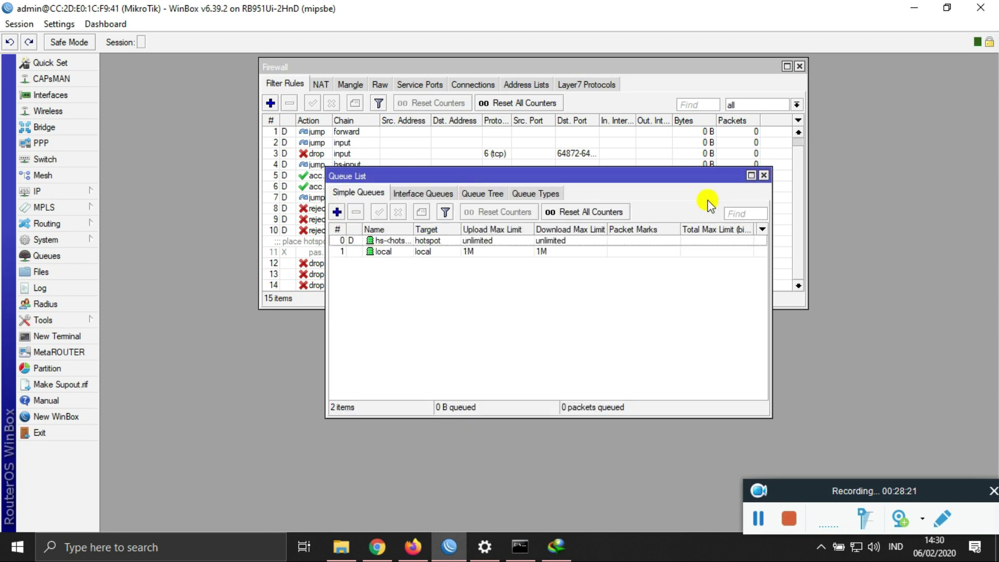
Step: Add a second simple queue targeting internet, also capped at 1M upload and download
{"action": "left_click", "coordinate": [337, 212]}
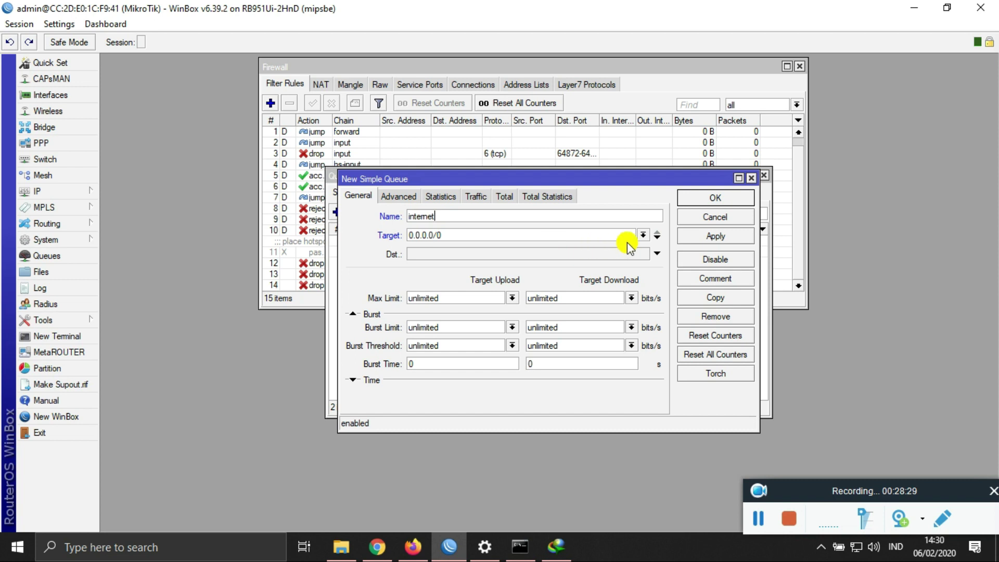
{"action": "left_click", "coordinate": [644, 235]}
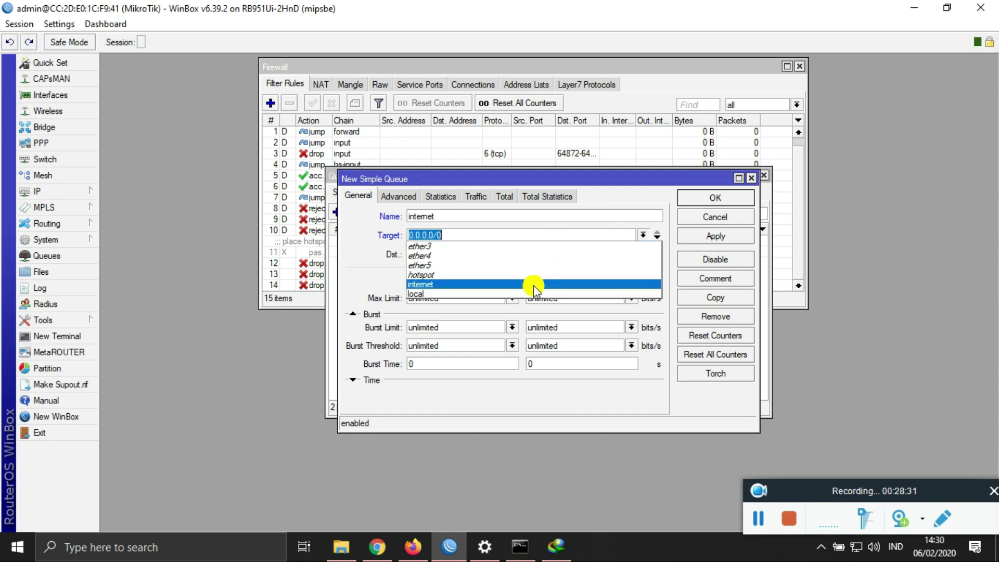
{"action": "left_click", "coordinate": [531, 284]}
{"action": "left_click", "coordinate": [512, 298]}
{"action": "left_click", "coordinate": [449, 376]}
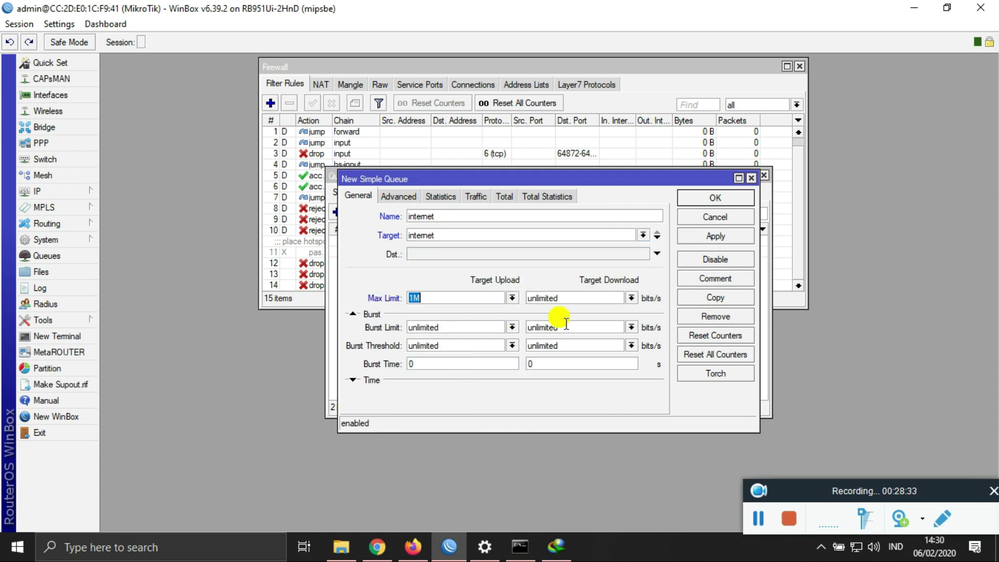
{"action": "left_click", "coordinate": [631, 298]}
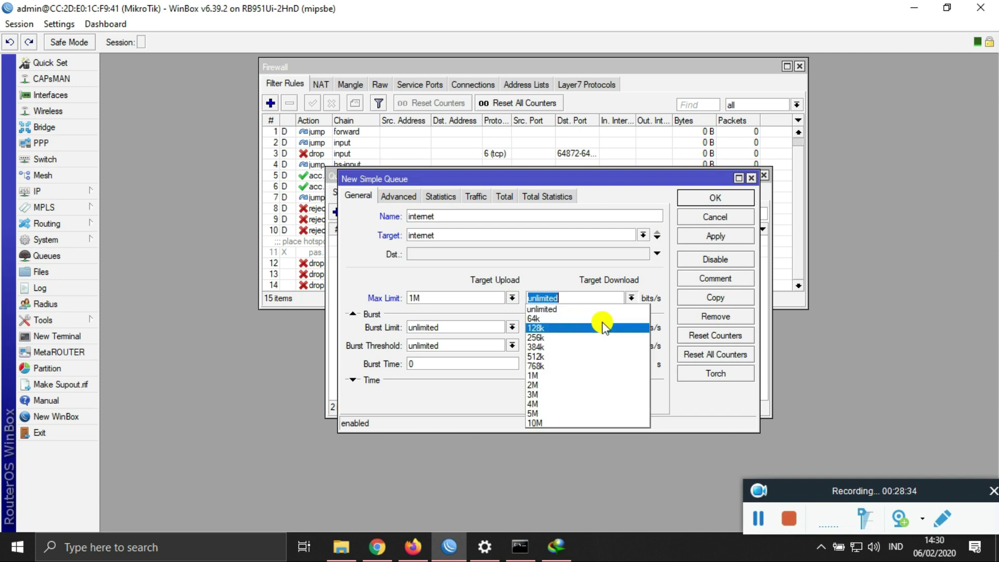
{"action": "left_click", "coordinate": [578, 376]}
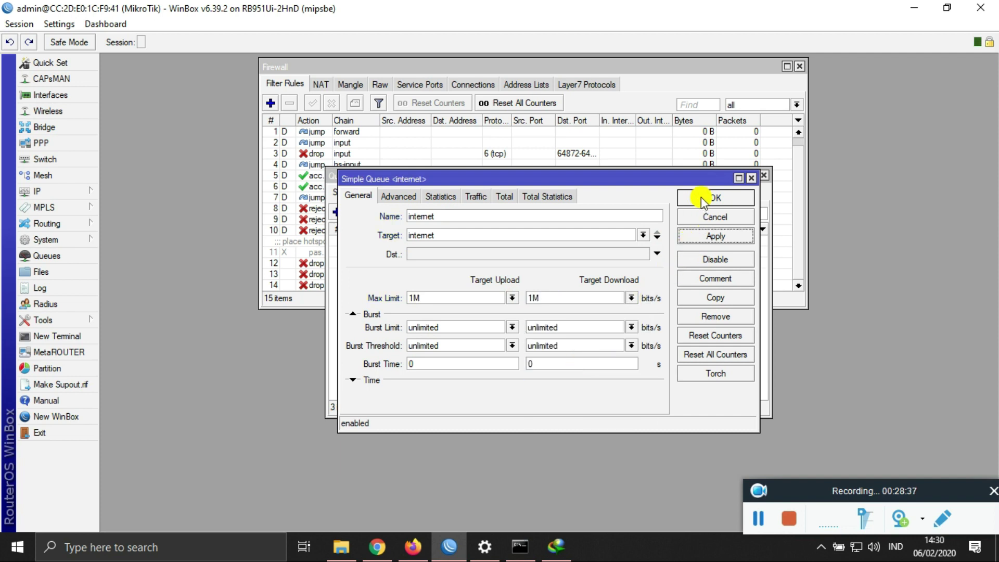
{"action": "left_click", "coordinate": [701, 197]}
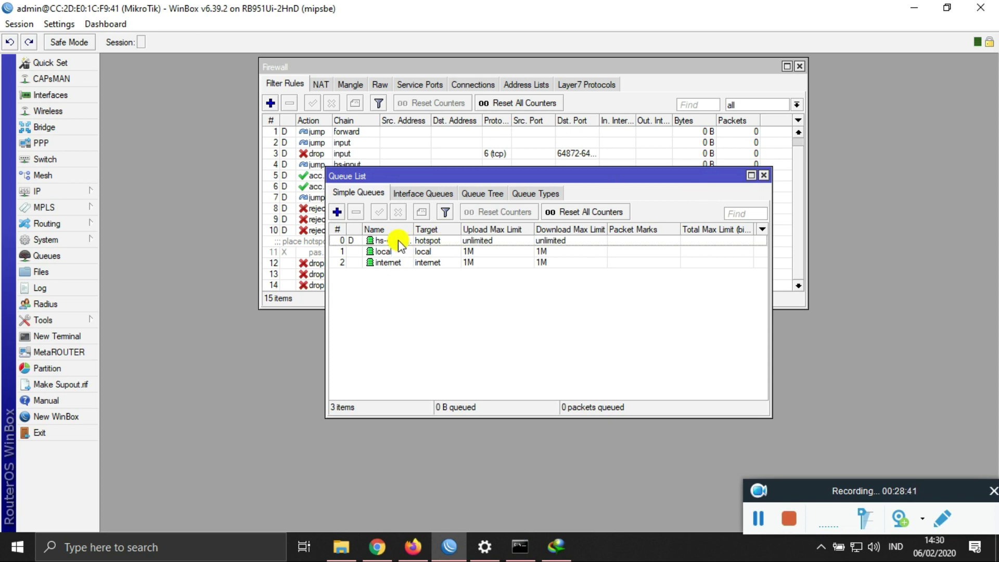
Step: Close the queue list and start a new Speedtest run in Firefox
{"action": "left_click", "coordinate": [763, 176]}
{"action": "left_click", "coordinate": [413, 547]}
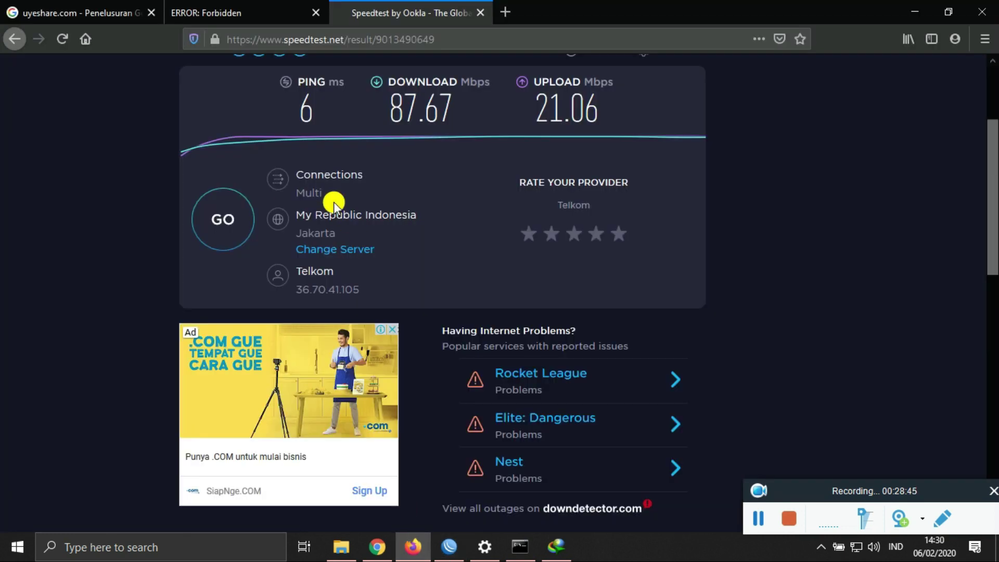
{"action": "left_click", "coordinate": [235, 219]}
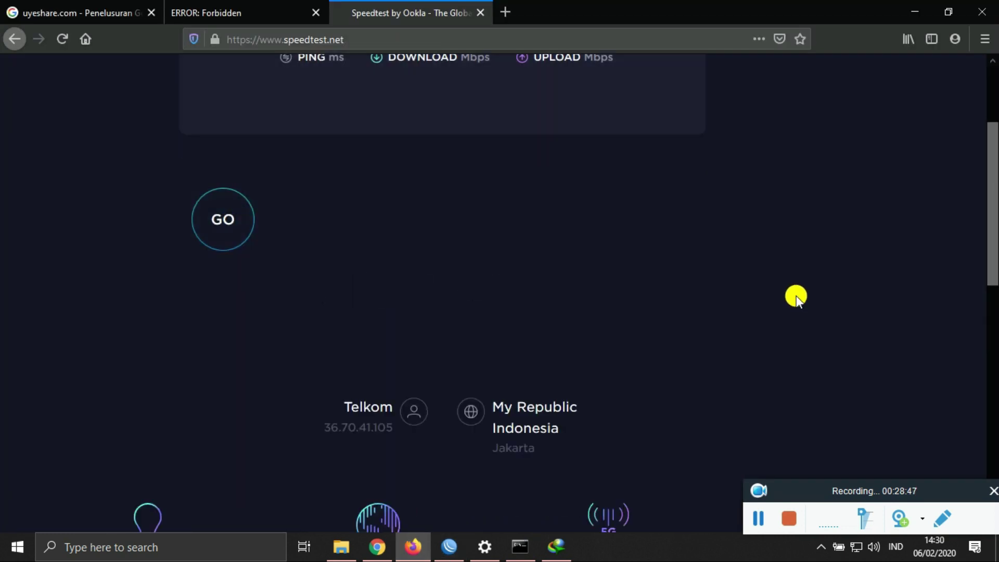